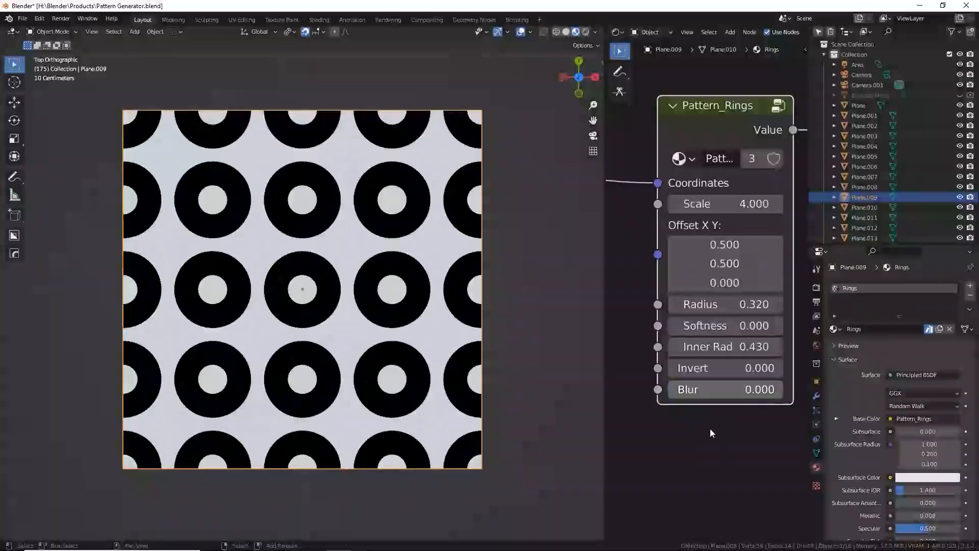
Step: Vary the radius, inner radius, softness and scale of the Pattern_Rings node to try out different ring patterns
drag(725, 305, 756, 305)
drag(725, 347, 699, 346)
drag(725, 304, 699, 304)
drag(725, 346, 734, 347)
drag(725, 326, 731, 347)
drag(725, 204, 734, 204)
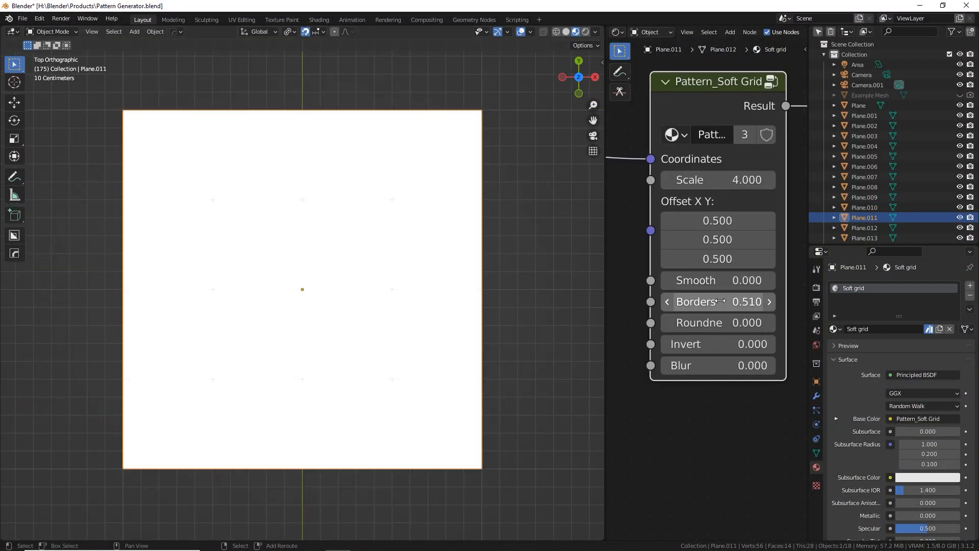
Step: Adjust the smoothness and borders of the Pattern_Soft Grid node, and the size and softness of the Pattern_Squares node
drag(714, 280, 693, 280)
drag(714, 302, 740, 302)
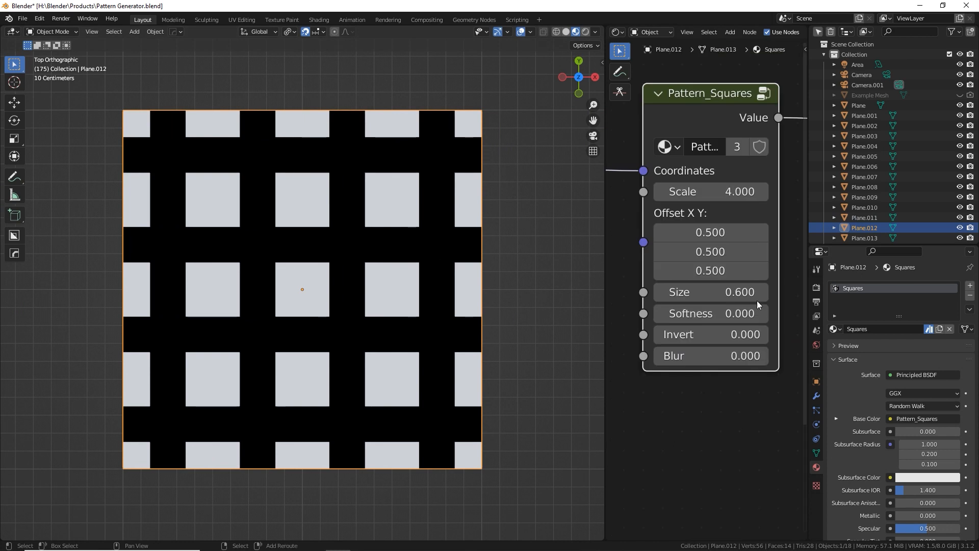
drag(712, 292, 735, 292)
drag(712, 314, 720, 314)
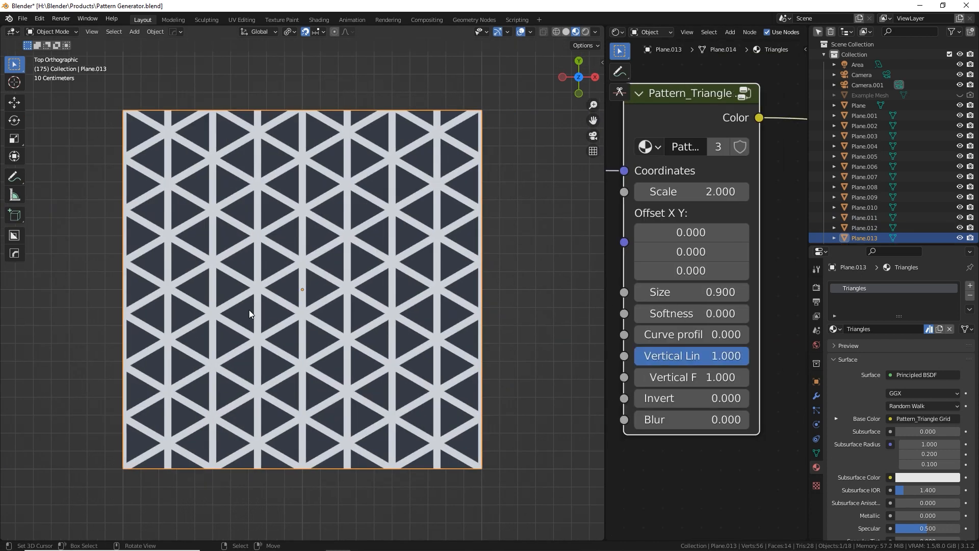
Step: Vary the size, scale and vertical line settings of the Pattern_Triangle Grid node
drag(692, 292, 674, 292)
drag(691, 192, 669, 191)
drag(725, 356, 699, 377)
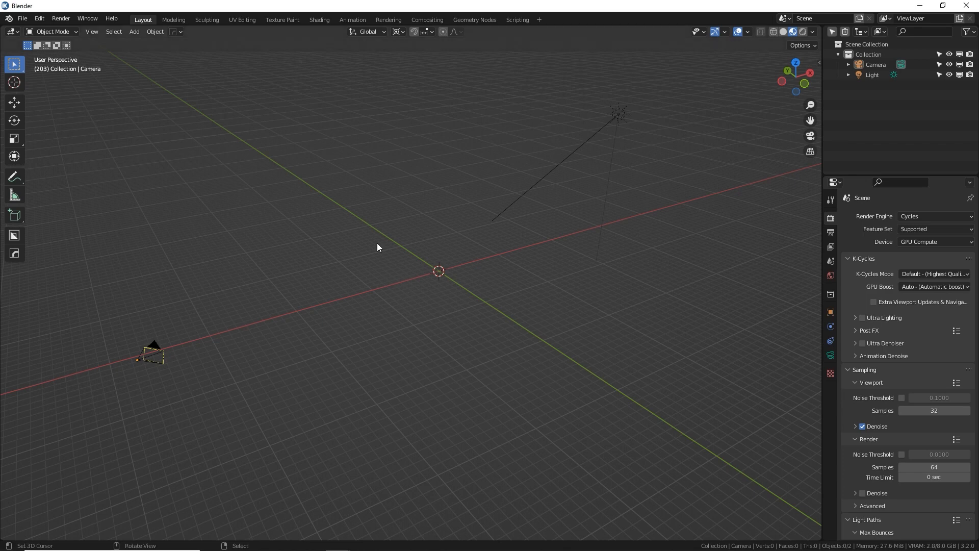
Step: Add a plane mesh framed in top view and set the render engine to Eevee
key(shift+a)
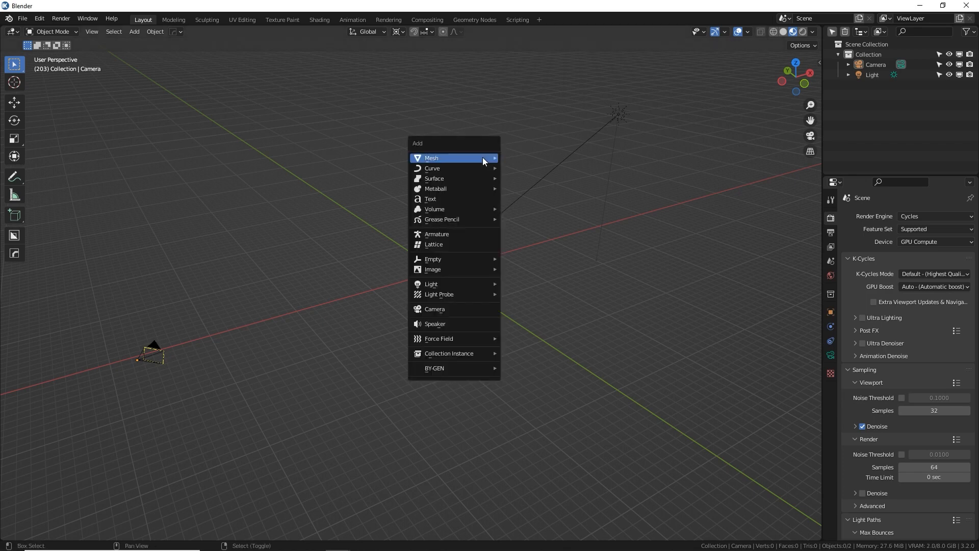
mouse_move(483, 158)
click(522, 159)
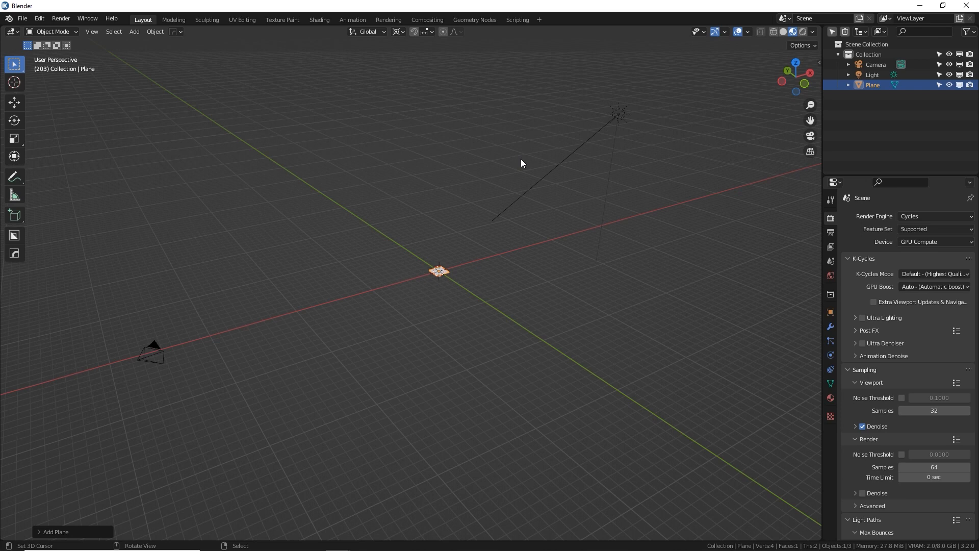
key(KP_Decimal)
key(KP_7)
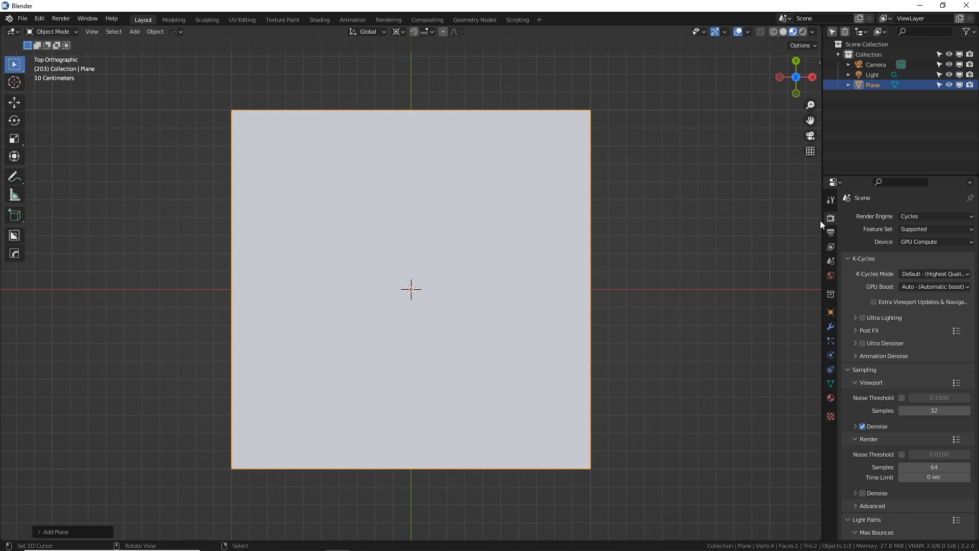
click(922, 216)
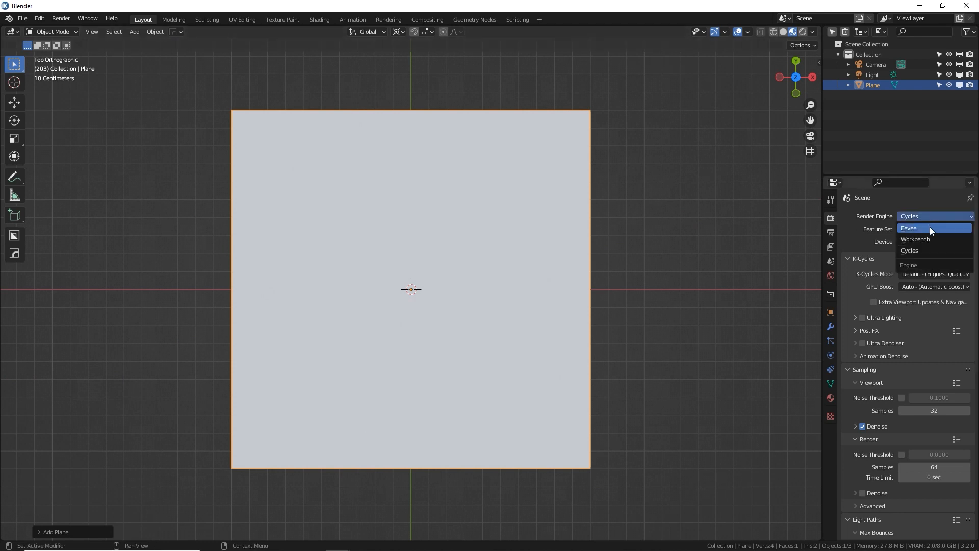
click(929, 227)
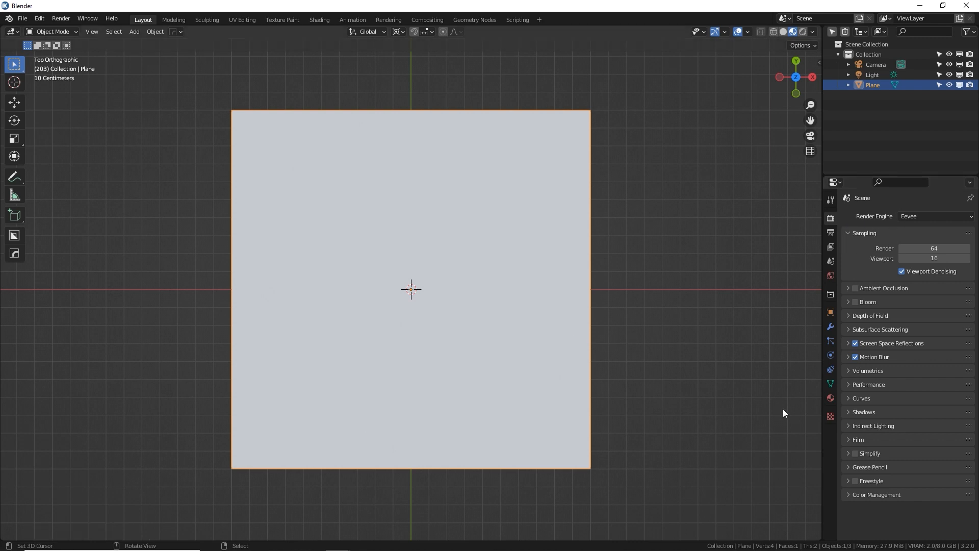
Step: Create a new material on the plane with Specular 0, Roughness 1 and Emission Strength 4
click(830, 398)
click(898, 260)
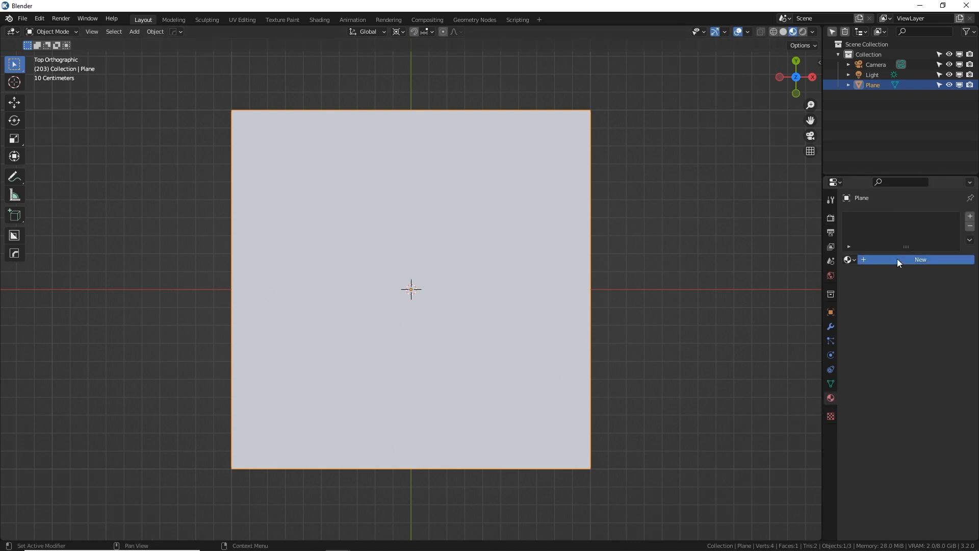
scroll(930, 409, down, 3)
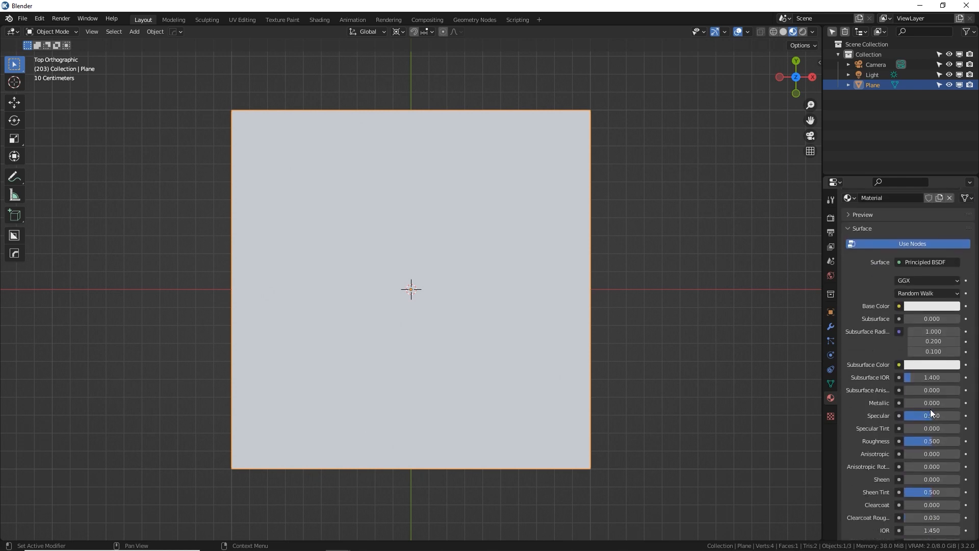
drag(911, 416, 964, 442)
scroll(878, 405, down, 5)
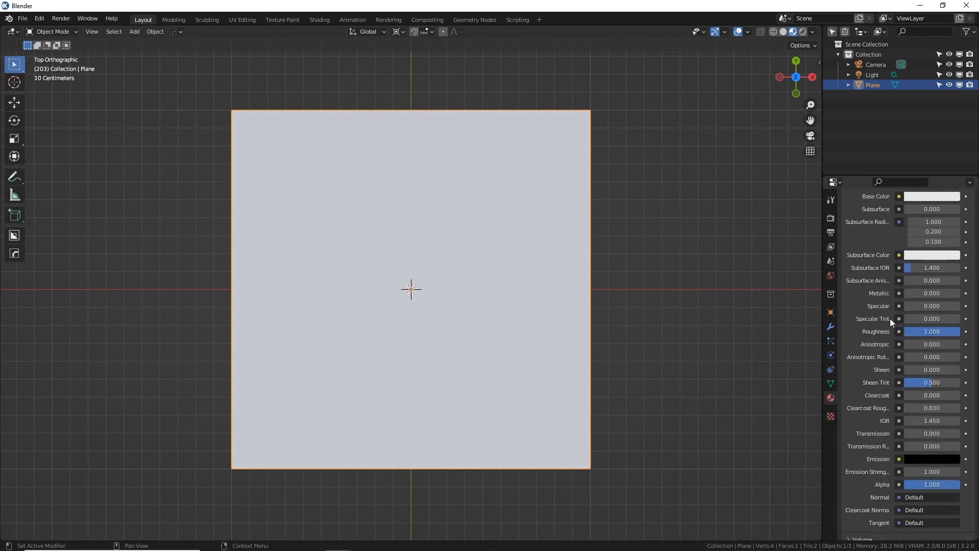
click(937, 471)
text(4)
key(Return)
Step: Delete the light from the scene and reselect the plane
click(873, 75)
key(Delete)
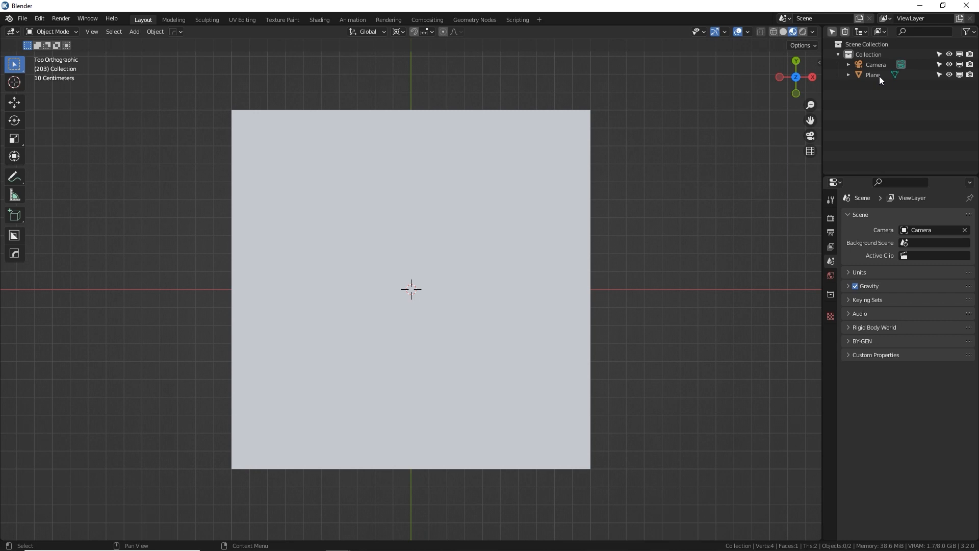
click(879, 75)
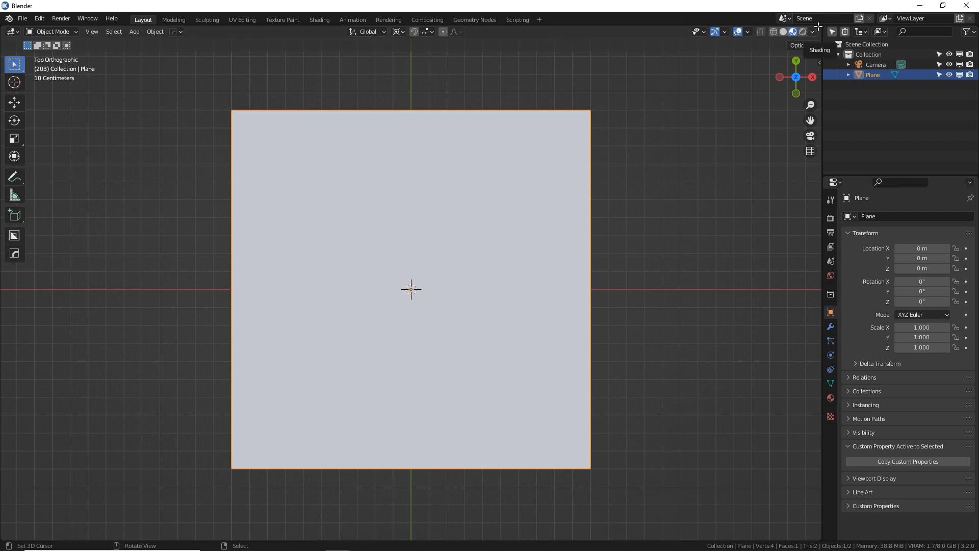
Step: Split the 3D viewport into two stacked areas without toolbars and make the upper one a Shader Editor without its sidebar
drag(818, 26, 784, 314)
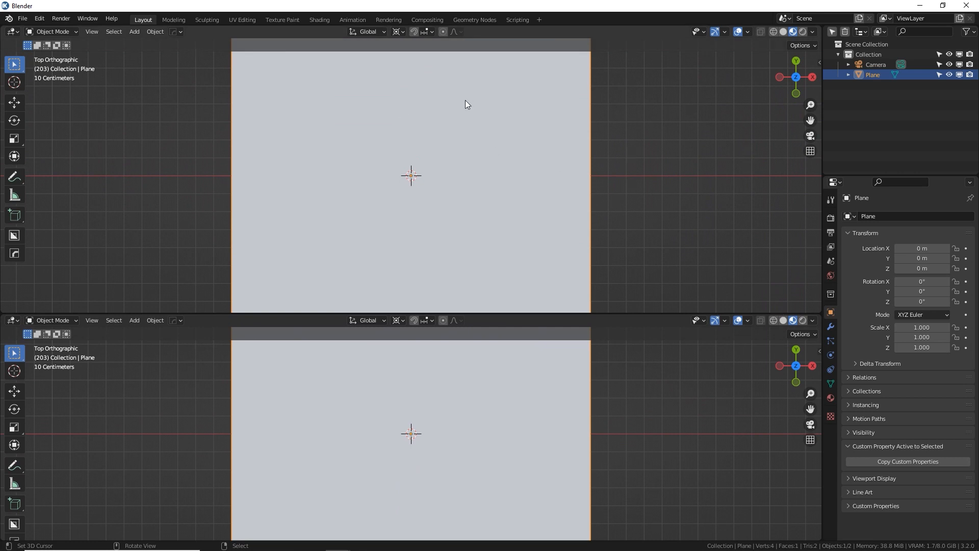
key(t)
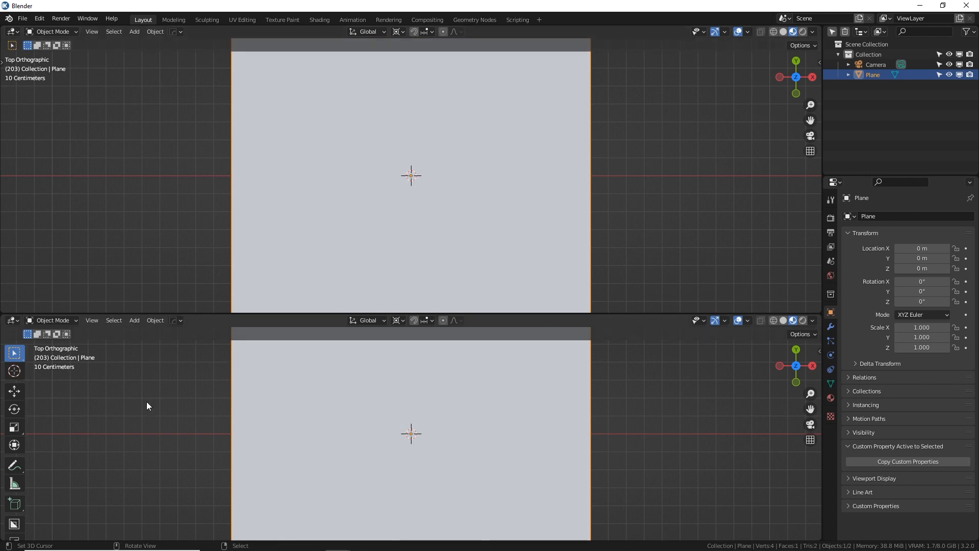
key(t)
click(12, 32)
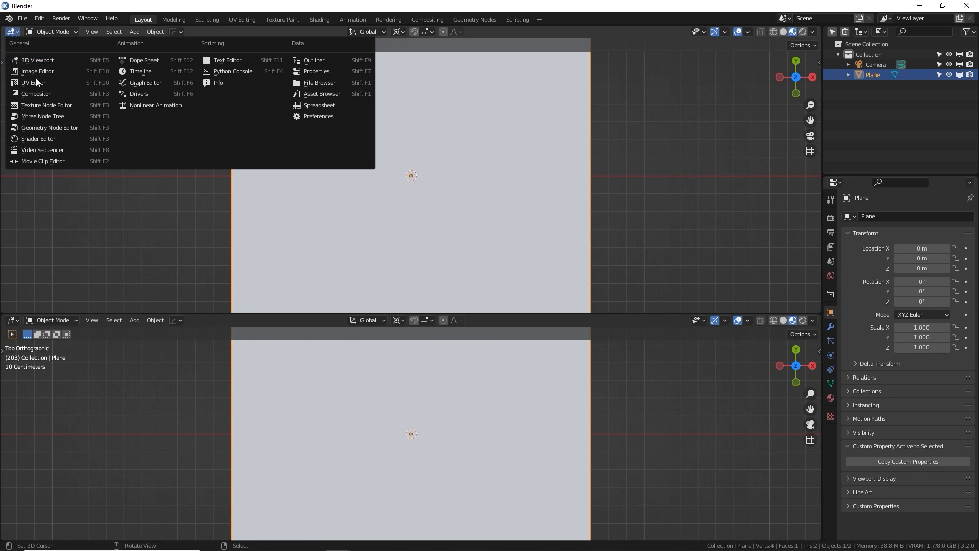
click(61, 143)
key(Home)
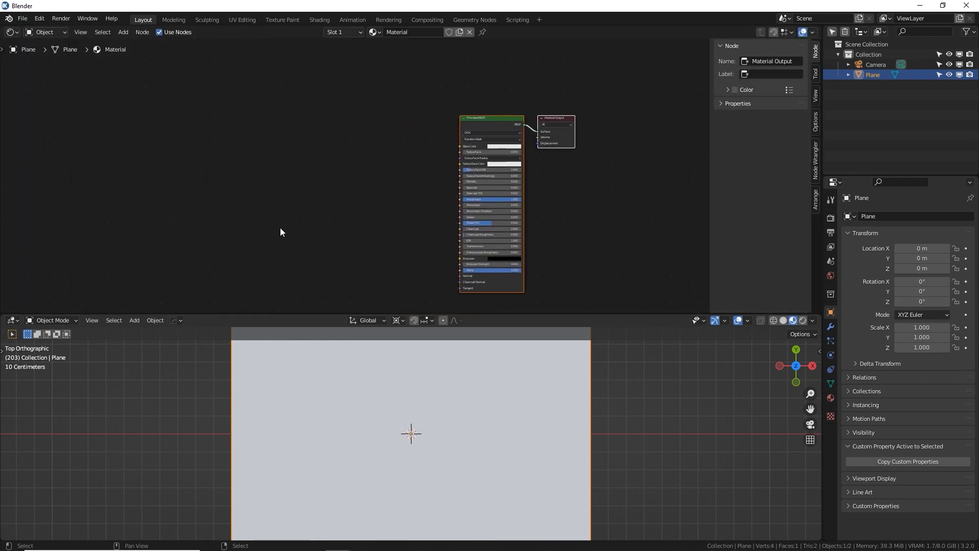
key(n)
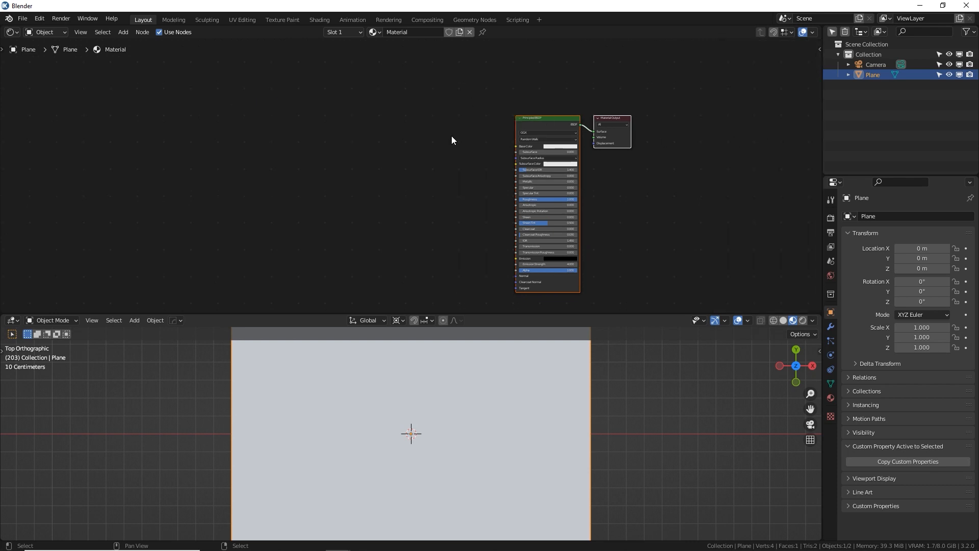
middle_drag(452, 135, 545, 122)
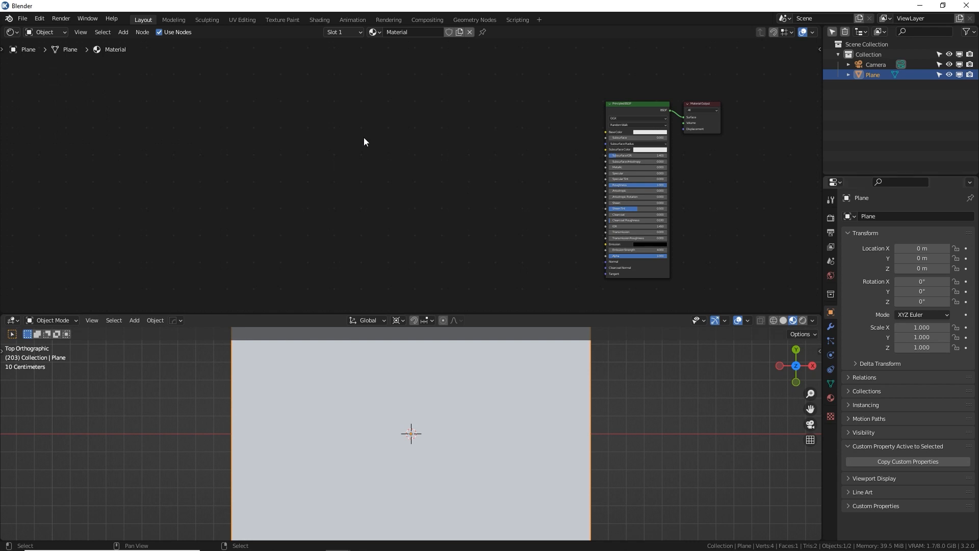
Step: Add a Voronoi Texture node and connect its Distance output to the Principled BSDF's Emission input
key(shift+a)
click(353, 148)
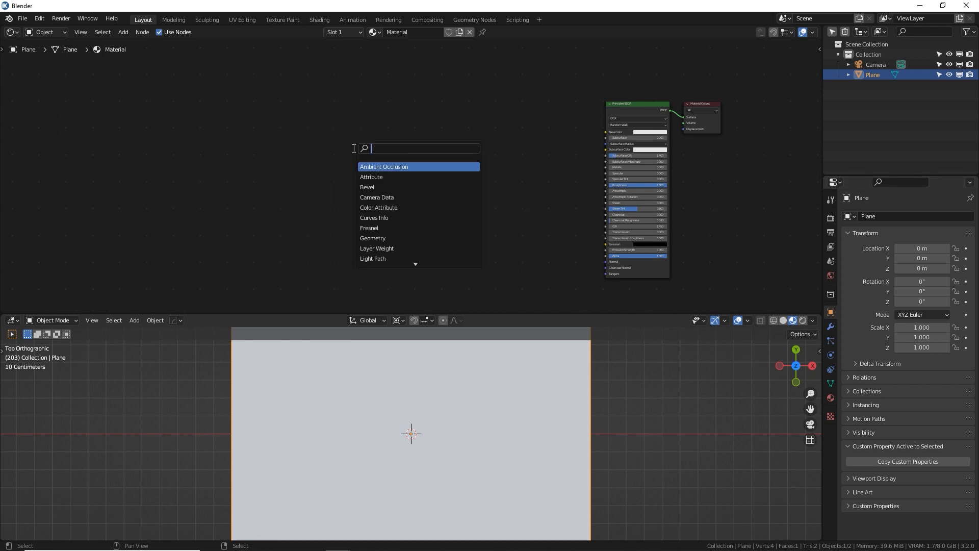
text(vor)
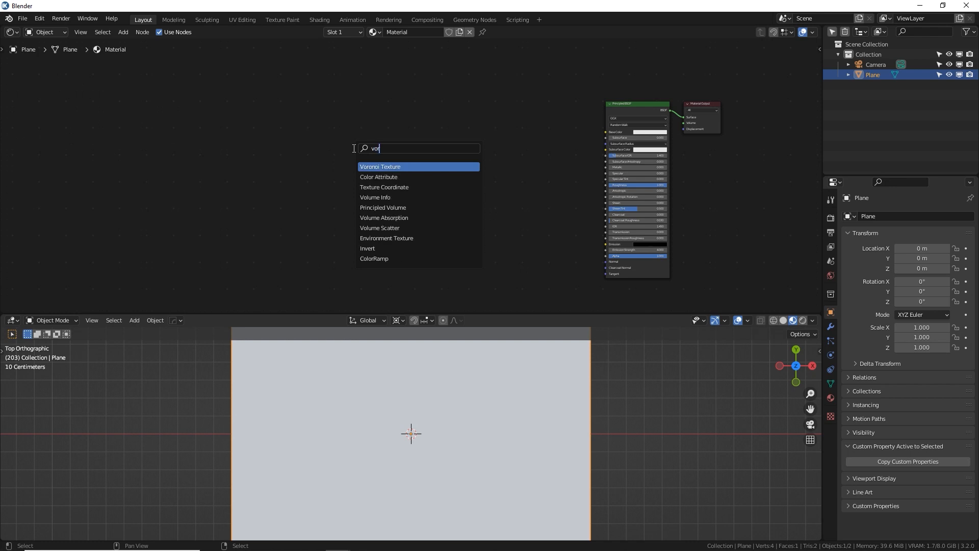
key(Return)
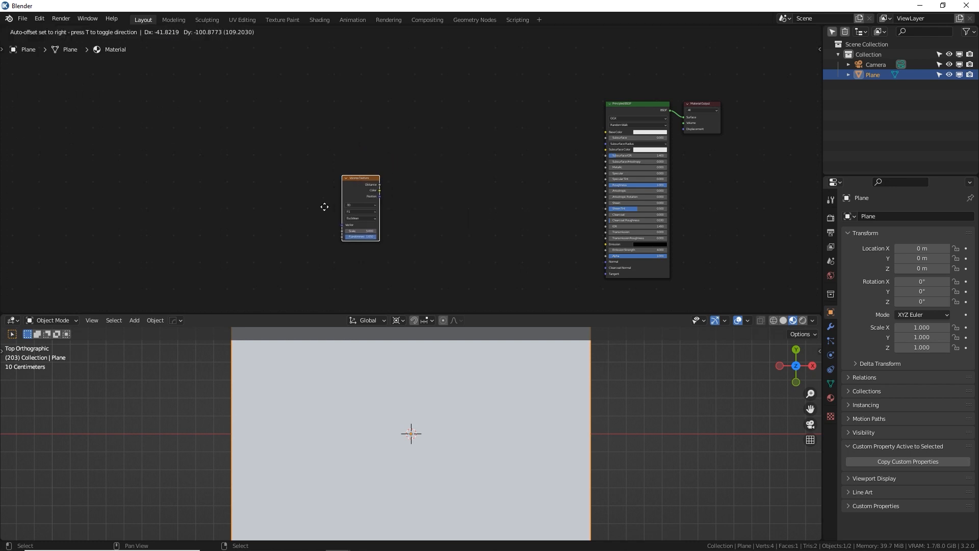
click(314, 228)
scroll(392, 246, up, 1)
drag(308, 220, 585, 229)
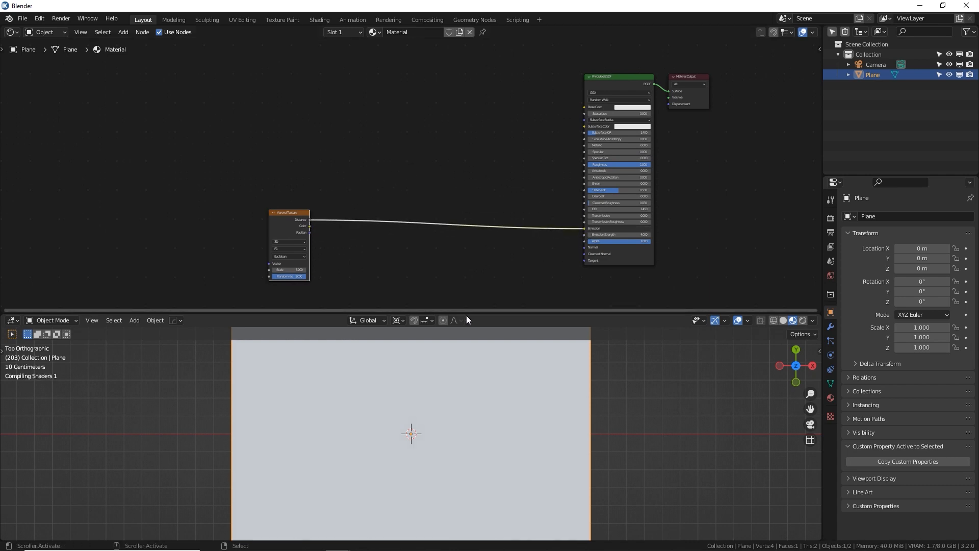
Step: Switch the lower viewport to rendered shading and set the Voronoi Texture's Randomness to 0
click(803, 321)
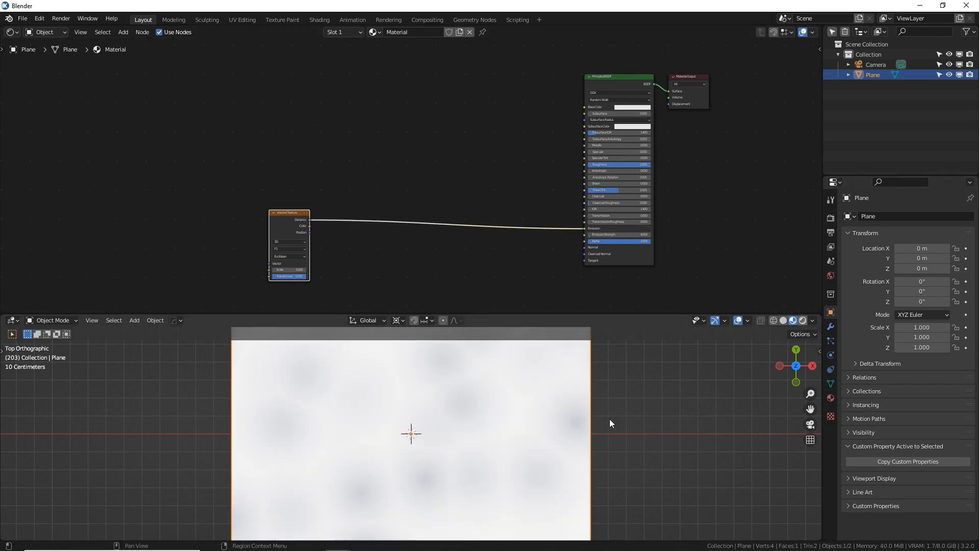
middle_drag(376, 263, 385, 259)
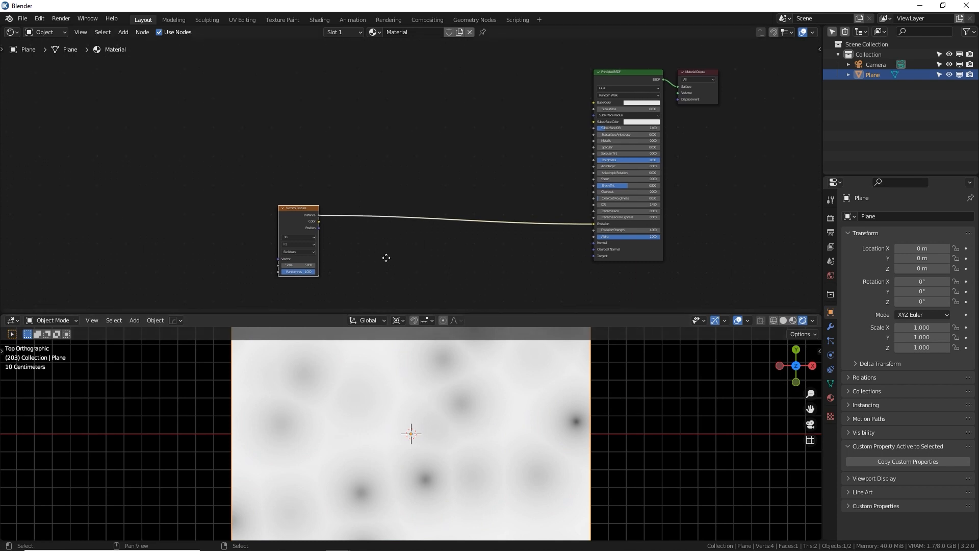
drag(302, 271, 283, 270)
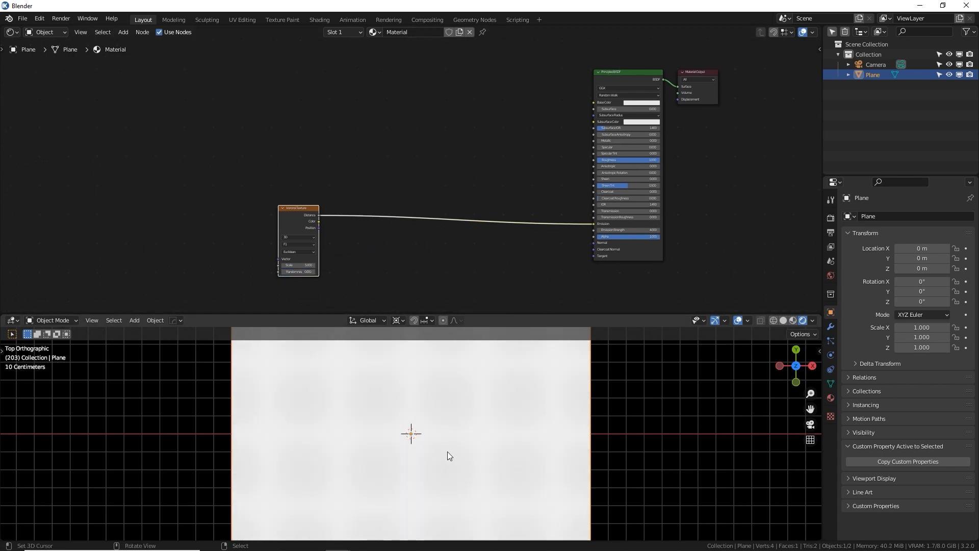
middle_drag(448, 455, 442, 391)
key(KP_5)
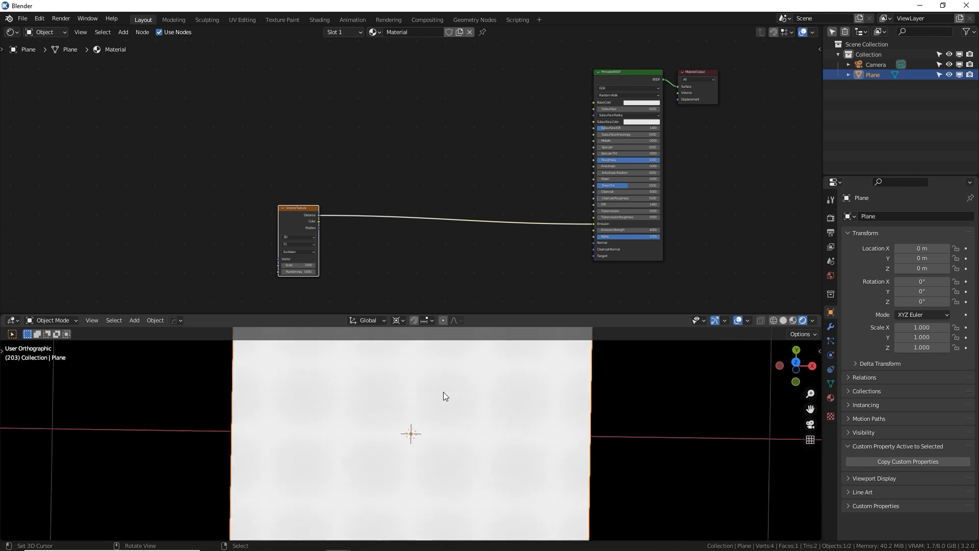
key(KP_7)
Step: Insert a ColorRamp with Constant interpolation between the Voronoi Texture and Emission, and move its white stop inward to form dots
key(shift+a)
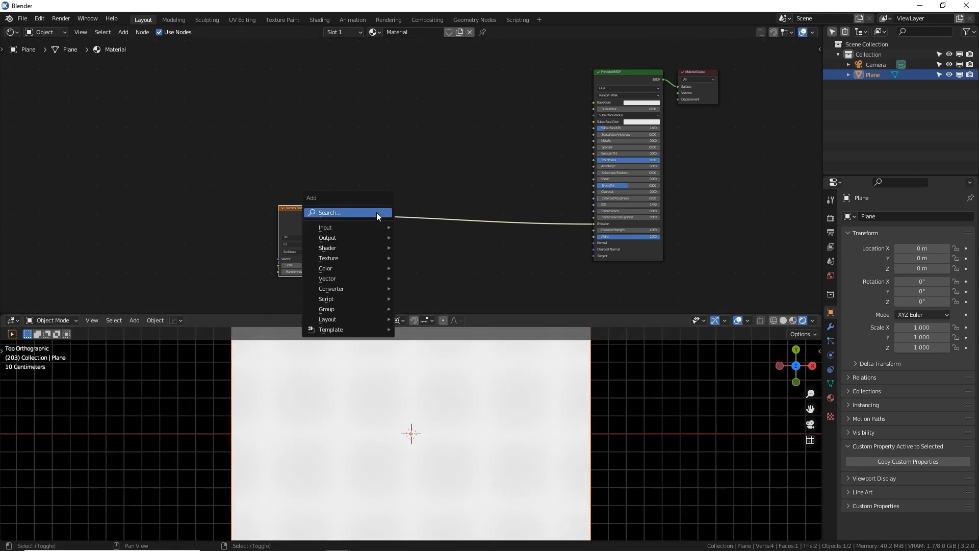
click(376, 212)
text(ramp)
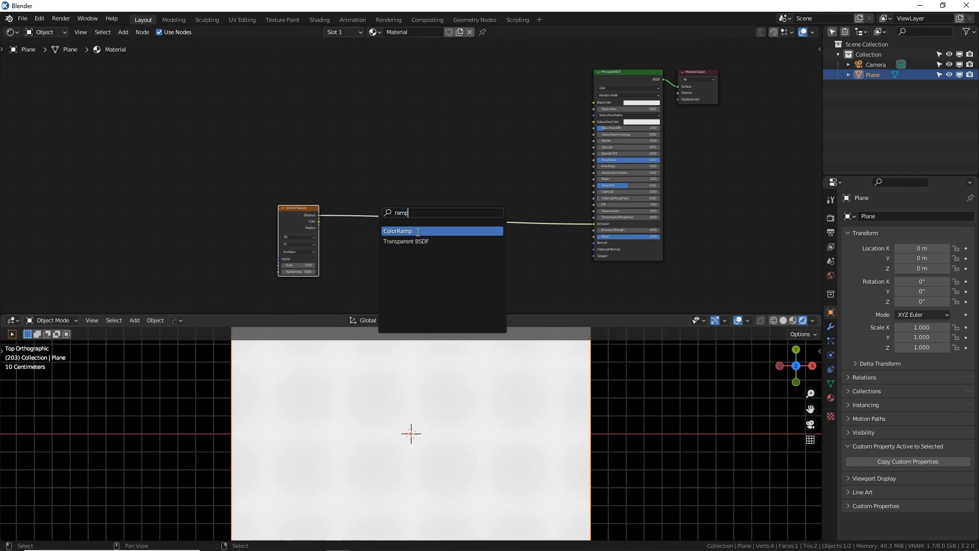
click(418, 230)
click(414, 228)
click(434, 221)
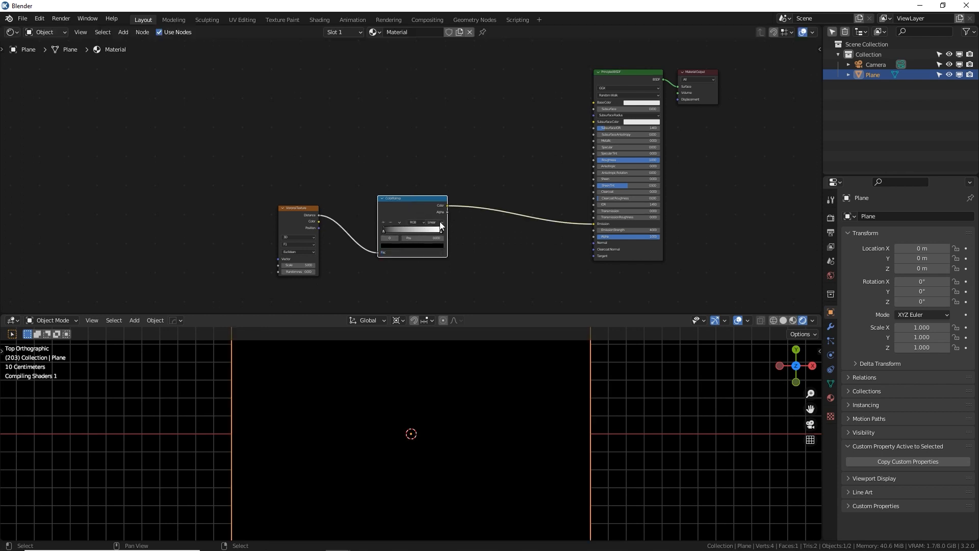
click(441, 253)
drag(439, 231, 415, 232)
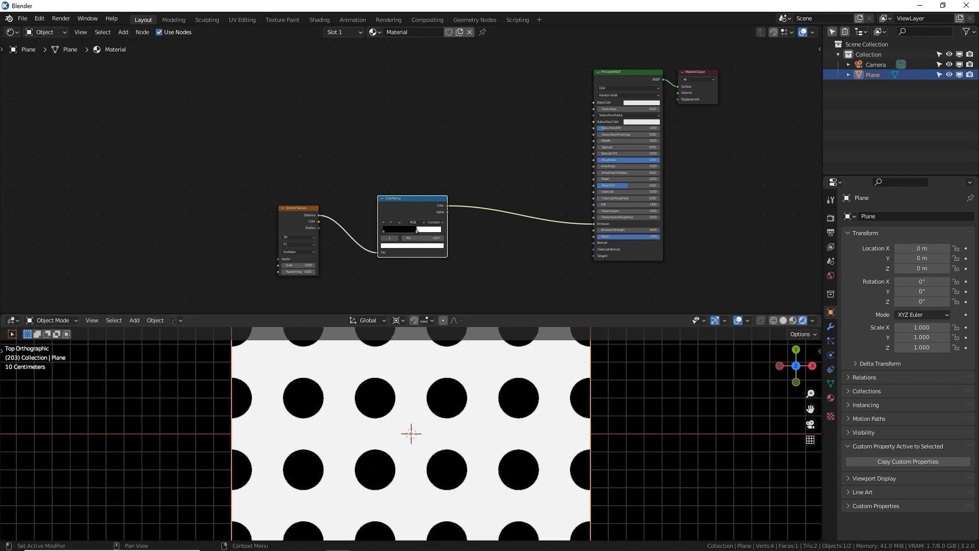
Step: Fine-tune the dot size by moving the ColorRamp's white stop to about position 0.58
middle_drag(422, 159, 459, 166)
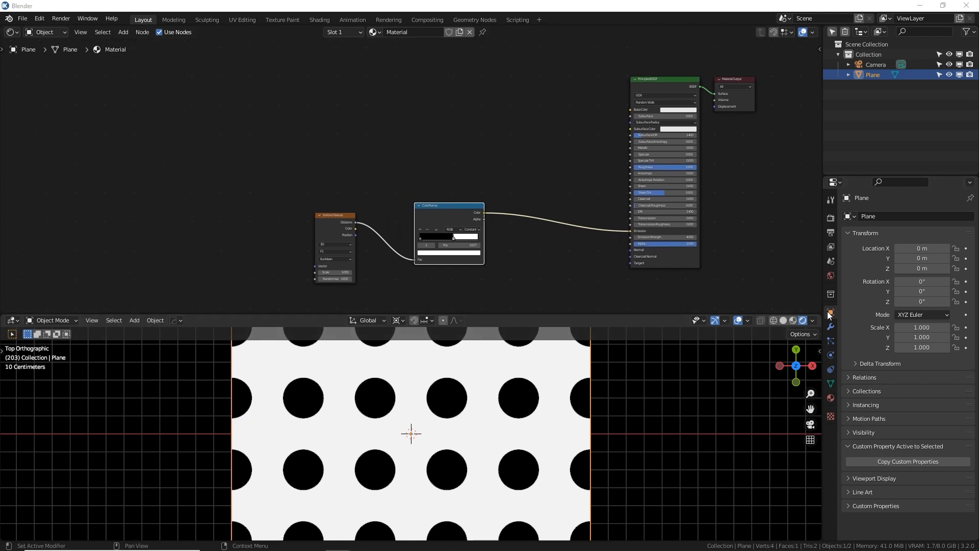
scroll(422, 284, up, 4)
mouse_move(492, 184)
mouse_down()
mouse_move(416, 185)
mouse_move(525, 185)
mouse_move(488, 185)
mouse_up()
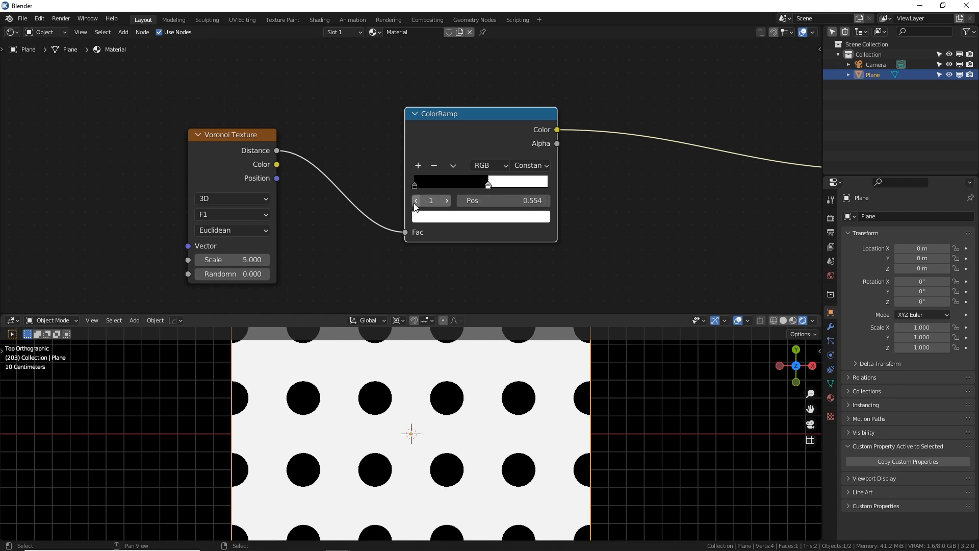
drag(494, 189, 493, 185)
scroll(569, 189, down, 3)
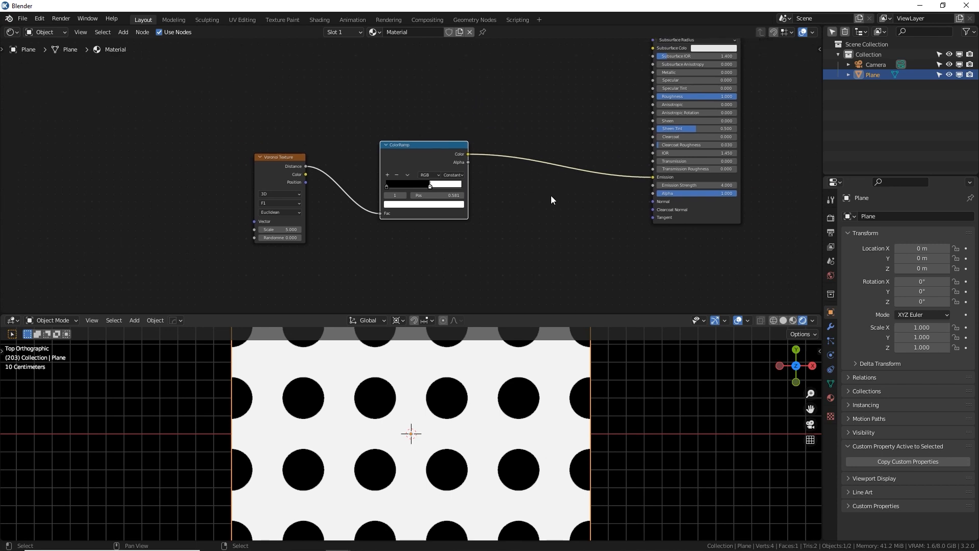
Step: Delete the ColorRamp node while keeping the Voronoi Texture's Distance linked to the Principled BSDF's Emission
scroll(549, 196, up, 1)
middle_drag(550, 196, 527, 196)
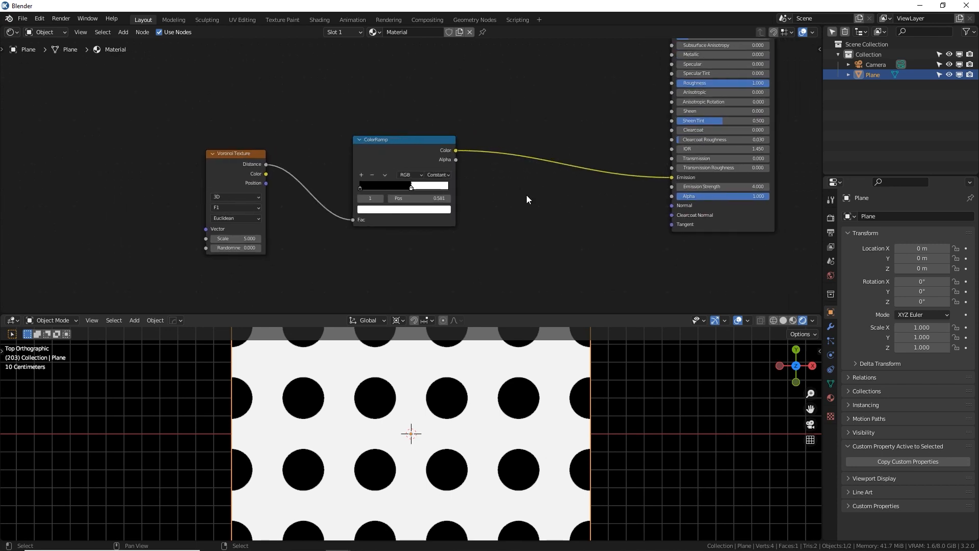
scroll(520, 199, up, 1)
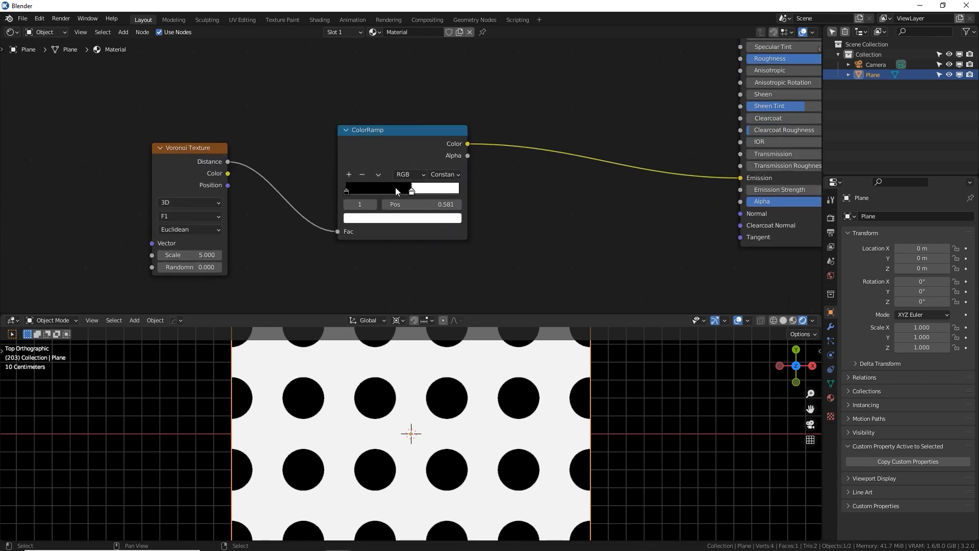
drag(426, 142, 353, 86)
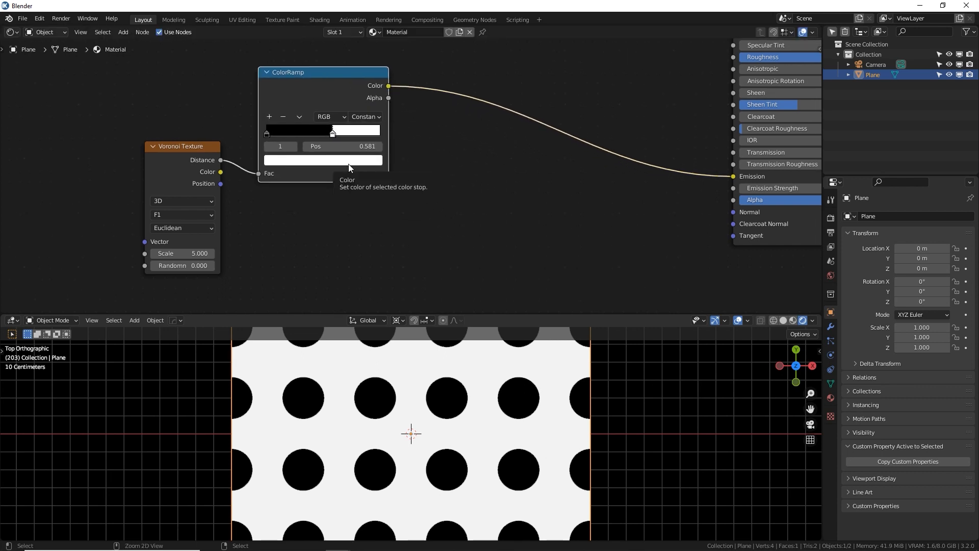
key(ctrl+x)
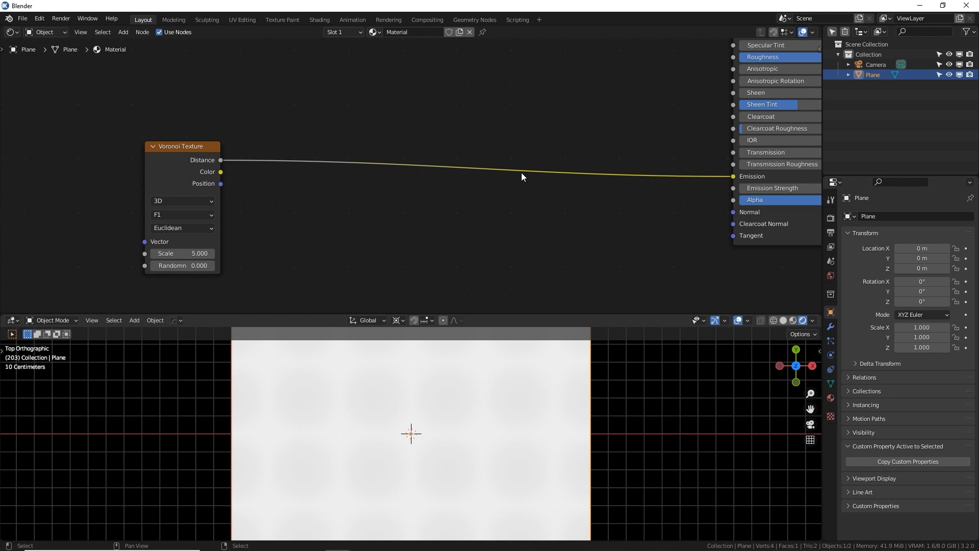
Step: Insert a Map Range node between the Voronoi Texture's Distance output and the Emission input
key(shift+a)
click(482, 168)
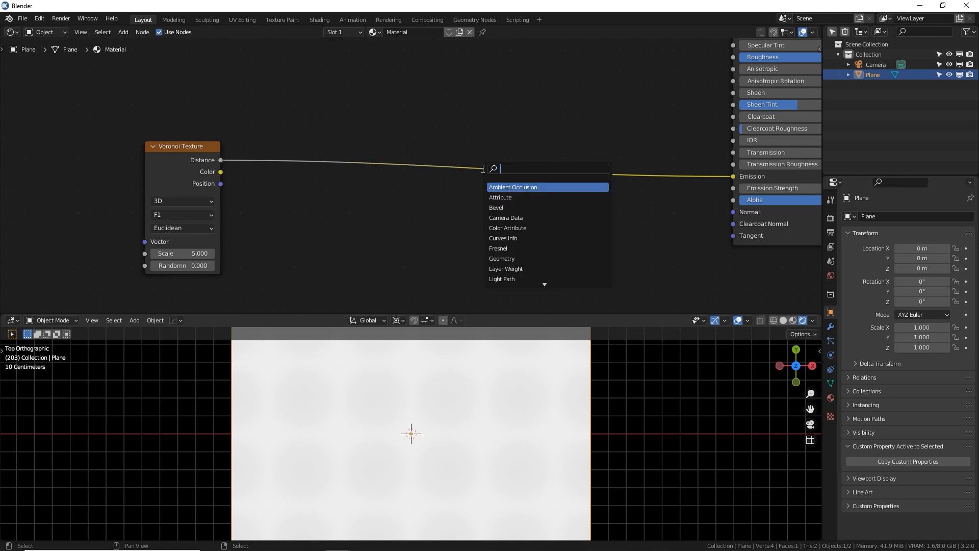
text(map)
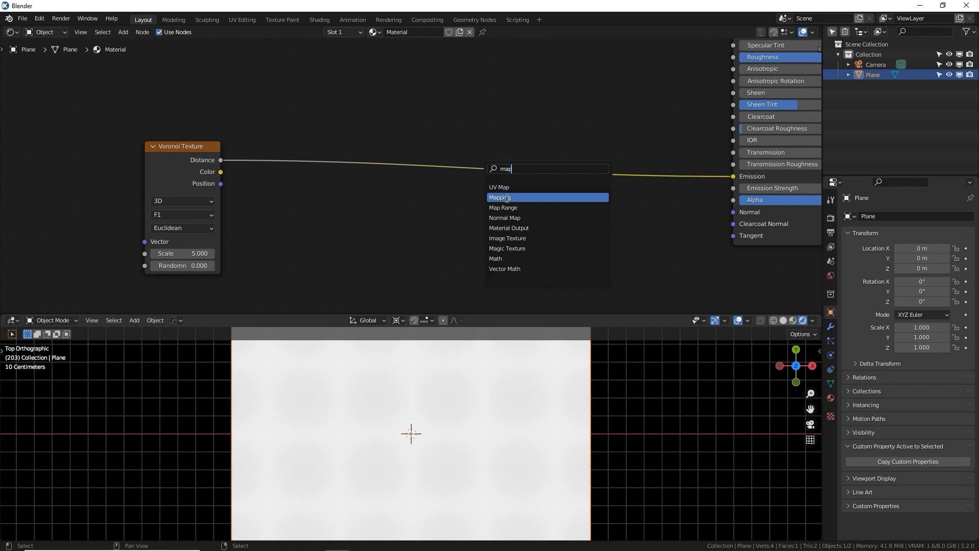
click(504, 208)
click(476, 178)
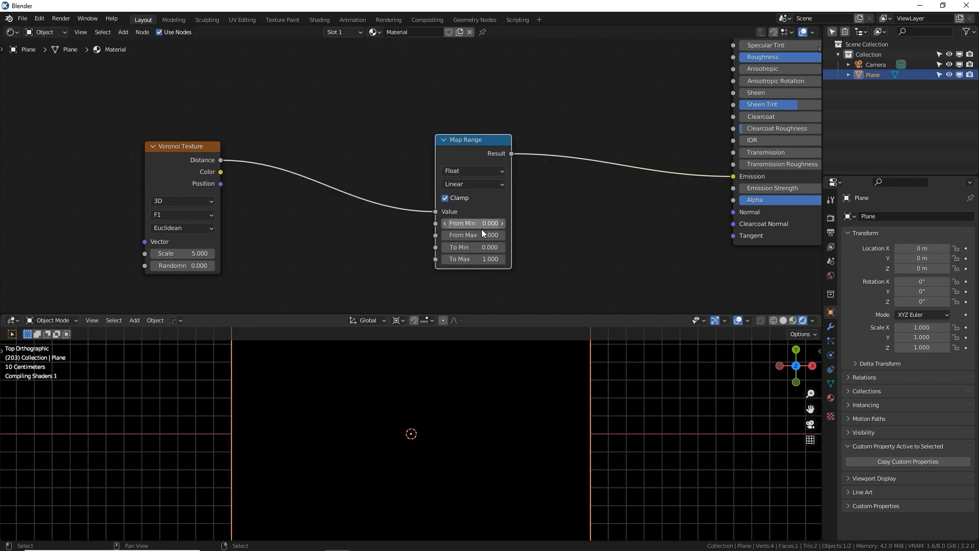
Step: Try out the Map Range's From Min and From Max values, resetting them to 0 and 1
middle_drag(559, 224, 571, 198)
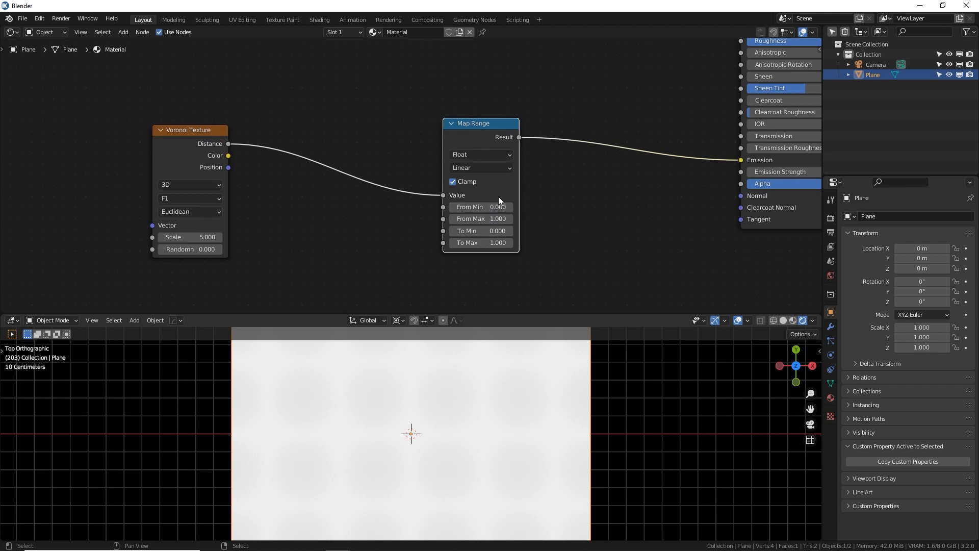
middle_drag(499, 196, 459, 189)
scroll(498, 189, up, 5)
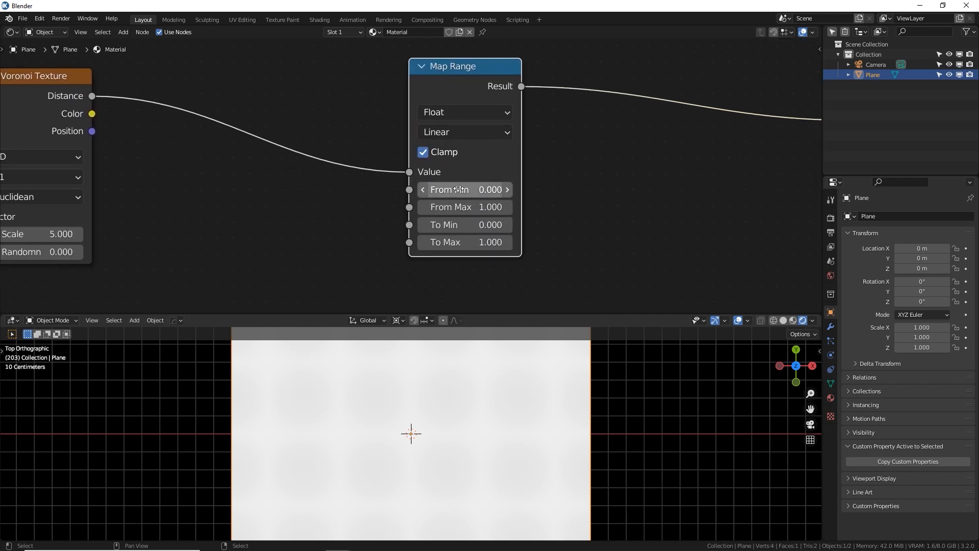
mouse_move(462, 189)
mouse_down()
mouse_move(526, 189)
mouse_move(463, 189)
mouse_up()
click(463, 189)
text(0)
key(Return)
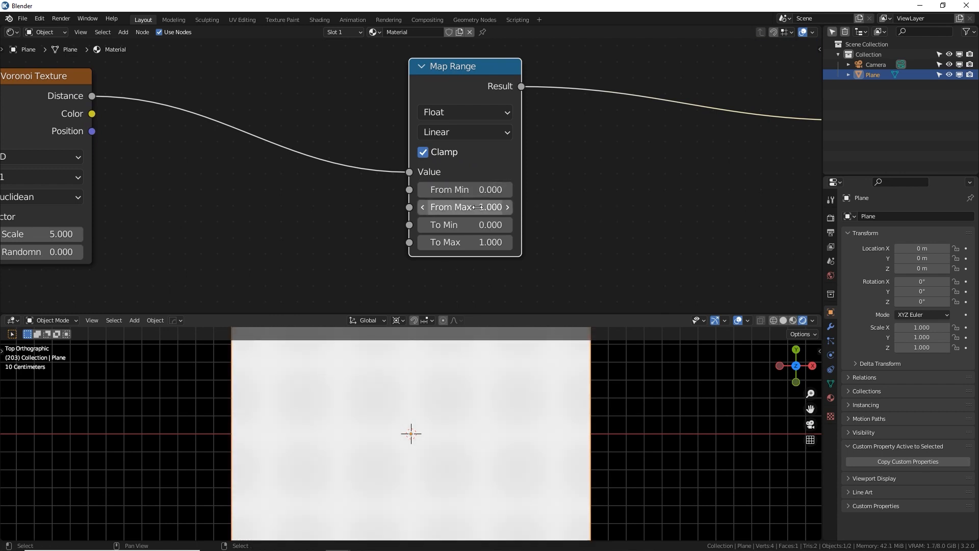
mouse_move(479, 209)
shift+mouse_down()
mouse_move(463, 206)
mouse_move(481, 206)
shift+mouse_up()
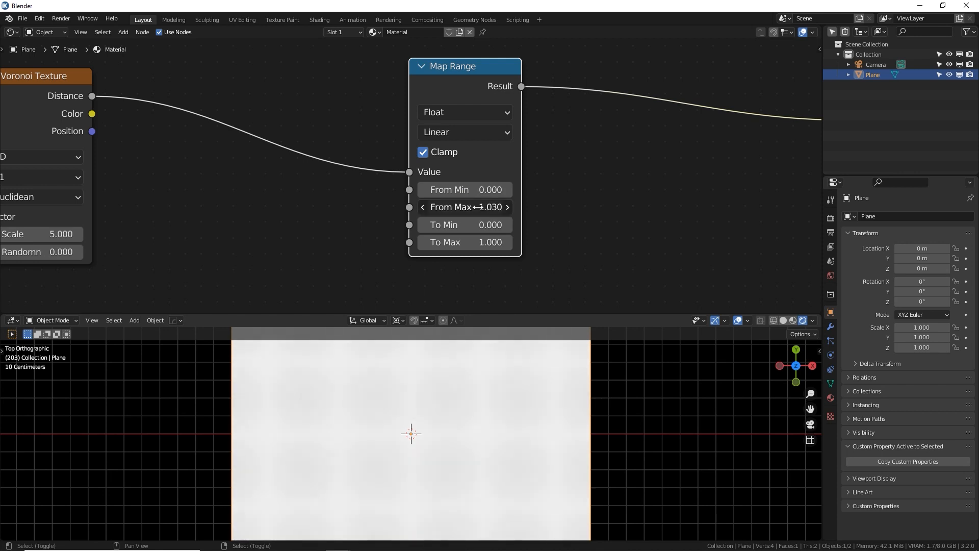
click(479, 207)
text(1)
key(Return)
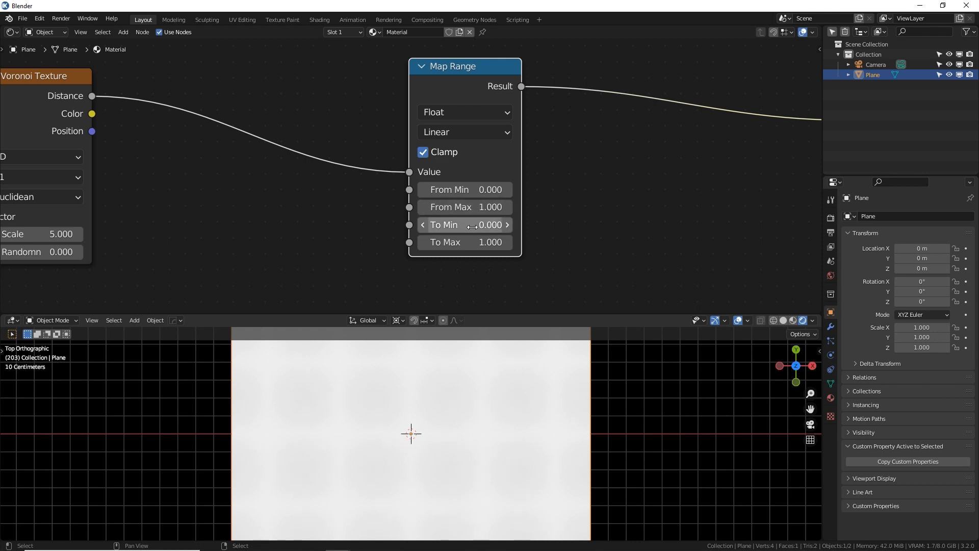
Step: Try a To Min of 1.040 and a To Max of 0.040 on the Map Range, resetting them to 0 and 1
click(551, 225)
drag(469, 225, 555, 225)
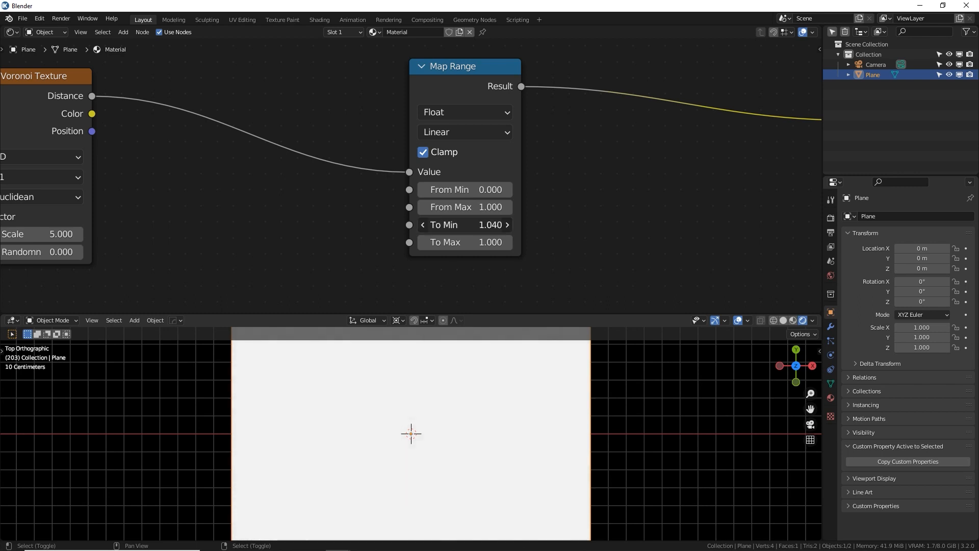
click(470, 225)
text(0)
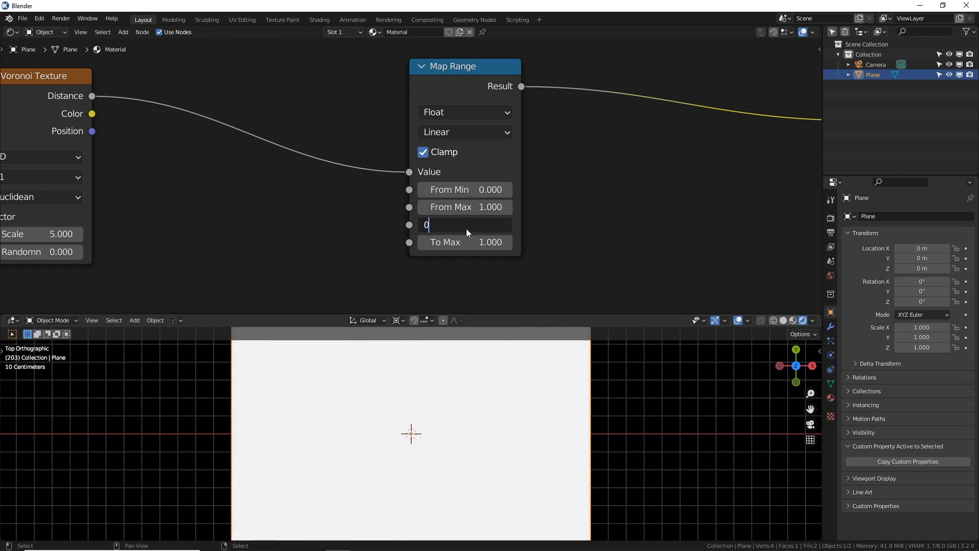
key(Return)
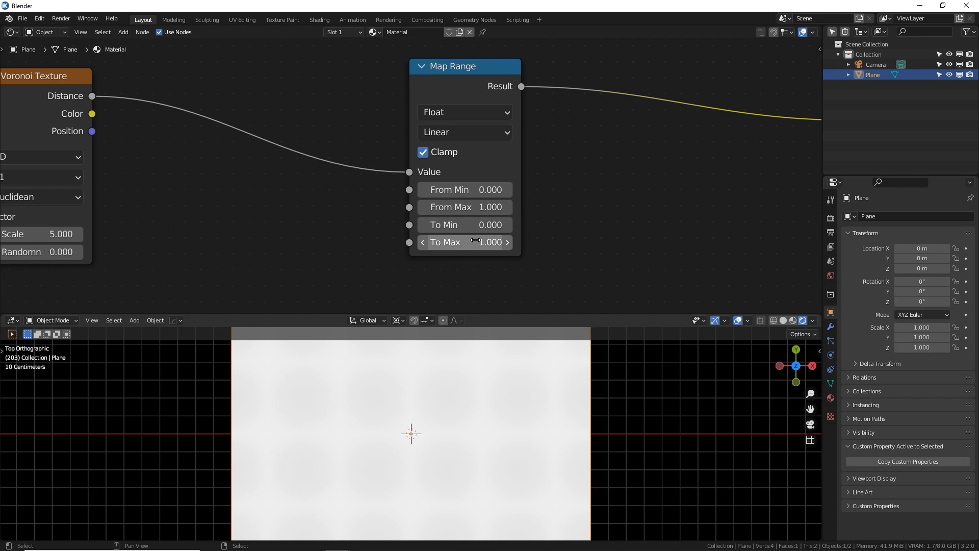
drag(476, 241, 389, 241)
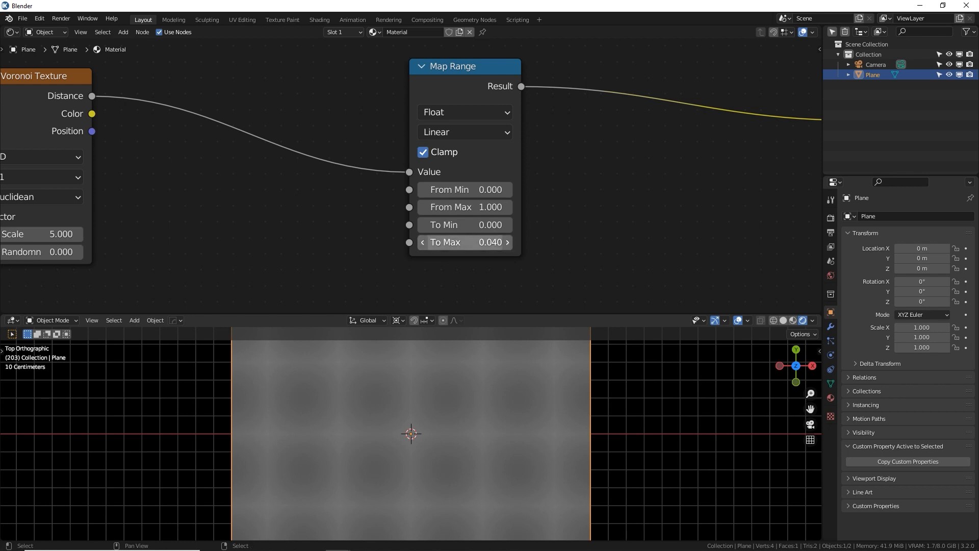
click(477, 242)
text(1)
key(Return)
Step: Add a Math node set to Add below the Voronoi link, and reposition the Map Range and Voronoi Texture nodes to make room
scroll(436, 237, down, 3)
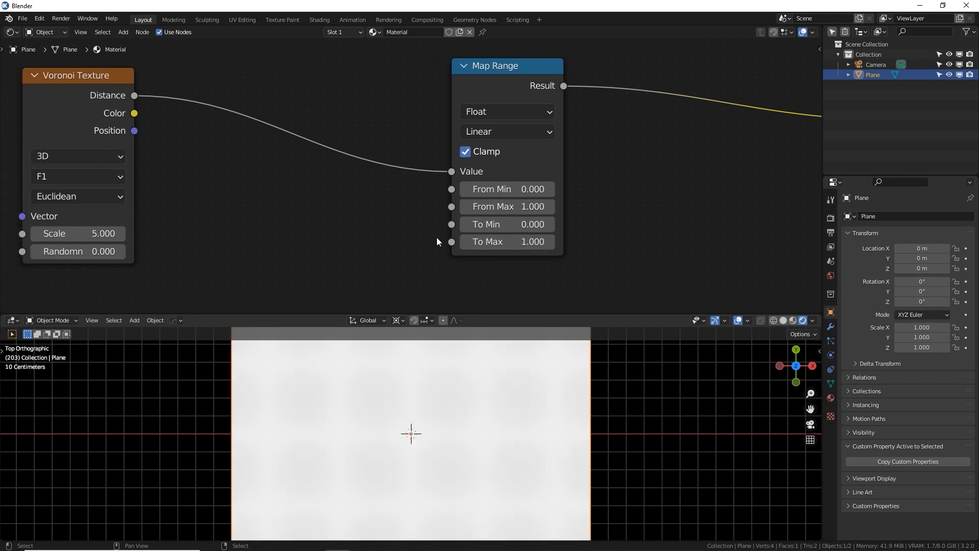
key(shift+a)
click(377, 210)
text(add)
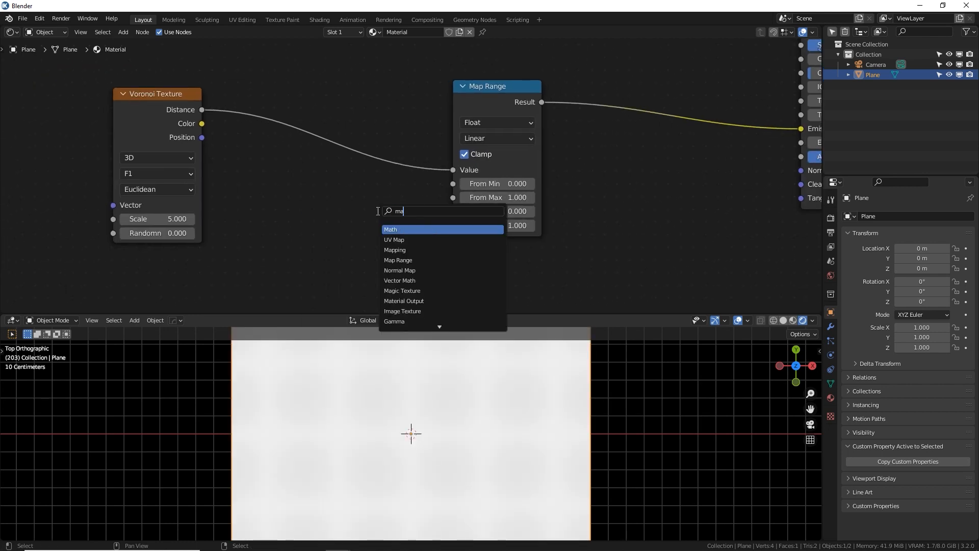
key(Return)
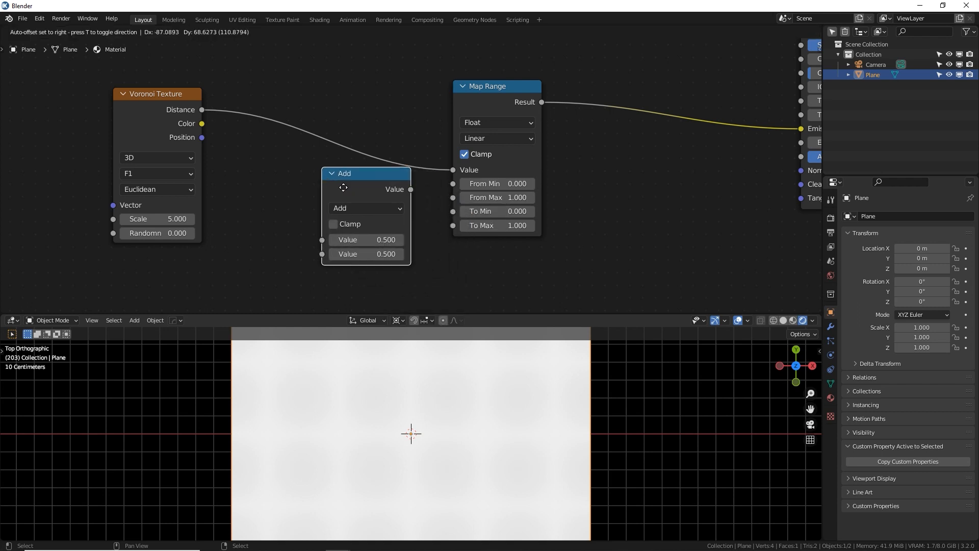
click(338, 185)
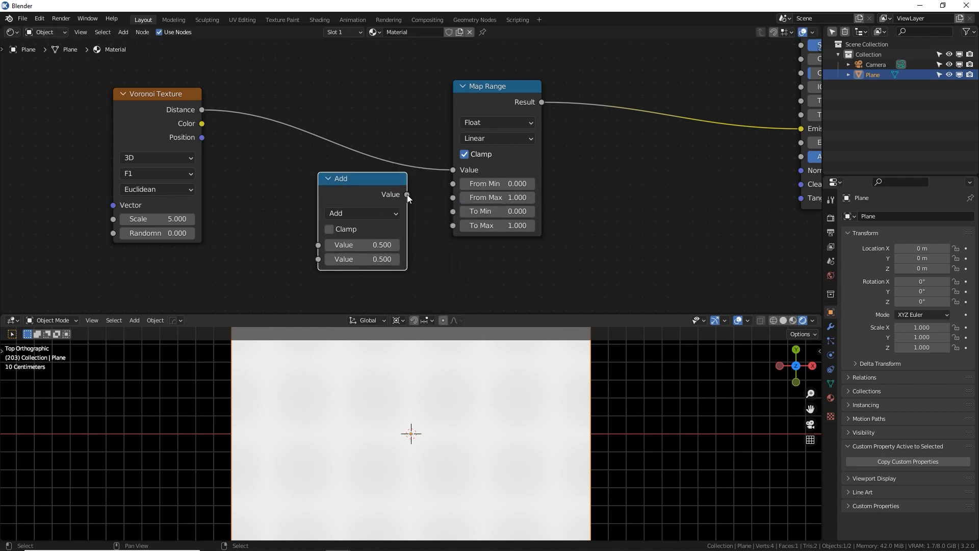
scroll(407, 196, down, 4)
drag(470, 121, 503, 109)
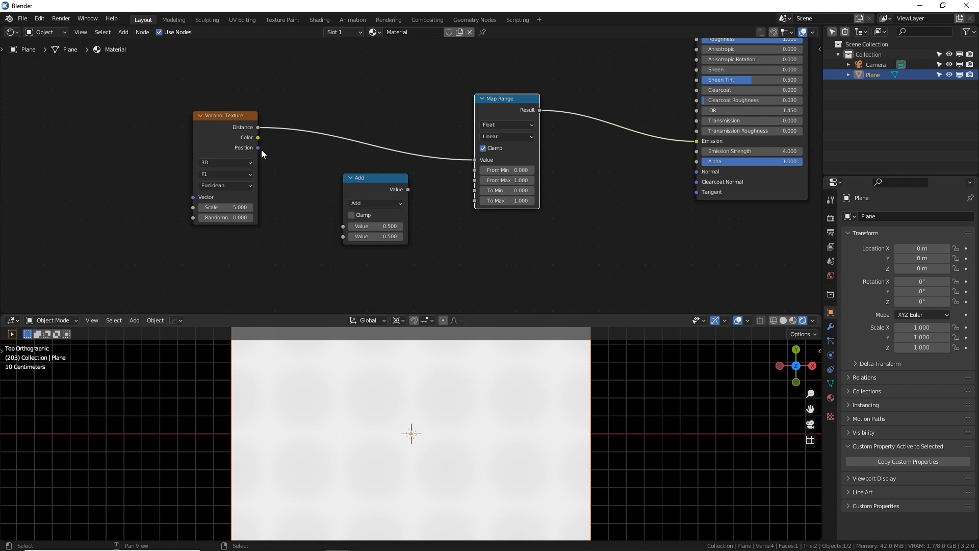
drag(261, 149, 259, 114)
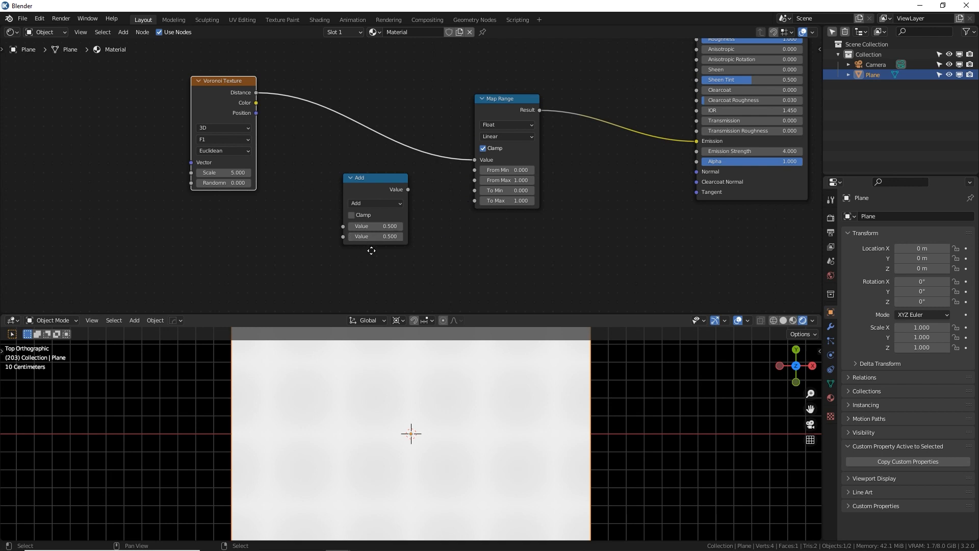
Step: Add a Value node below the Voronoi Texture and set it to 0
middle_drag(371, 251, 402, 236)
key(shift+a)
text(va)
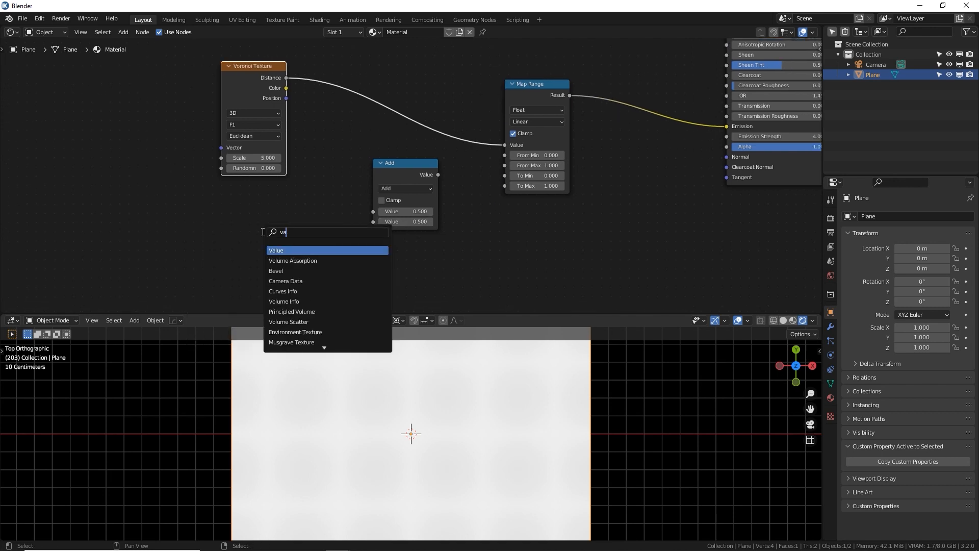
text(lu)
key(Return)
click(269, 241)
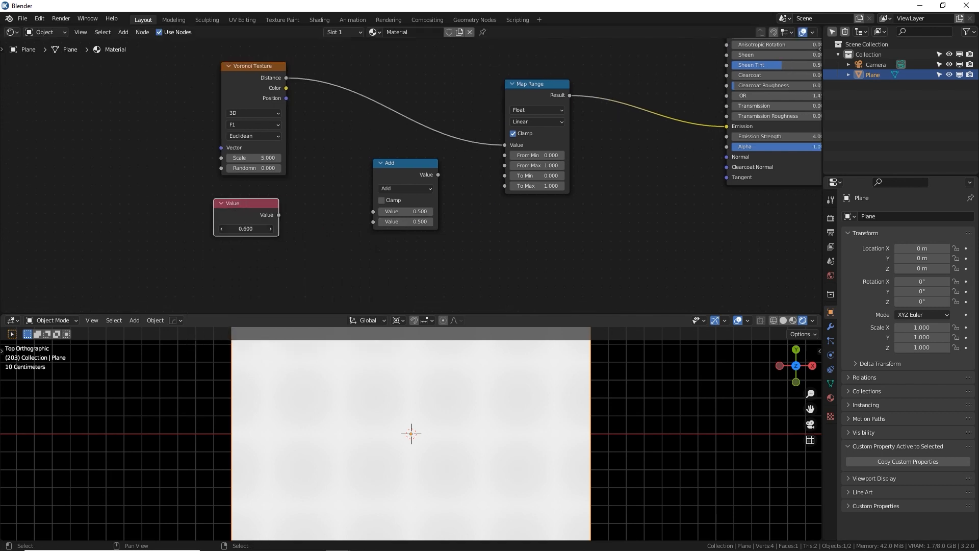
click(253, 230)
text(0)
key(Return)
Step: Connect the Value node to the Map Range's From Min, and through the lowered Add node to its From Max
drag(278, 214, 505, 155)
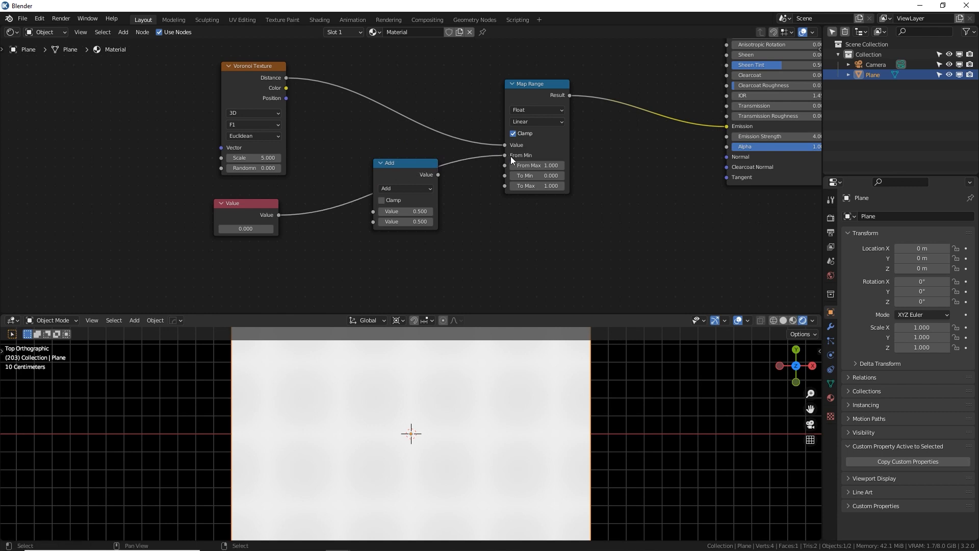
drag(408, 163, 403, 211)
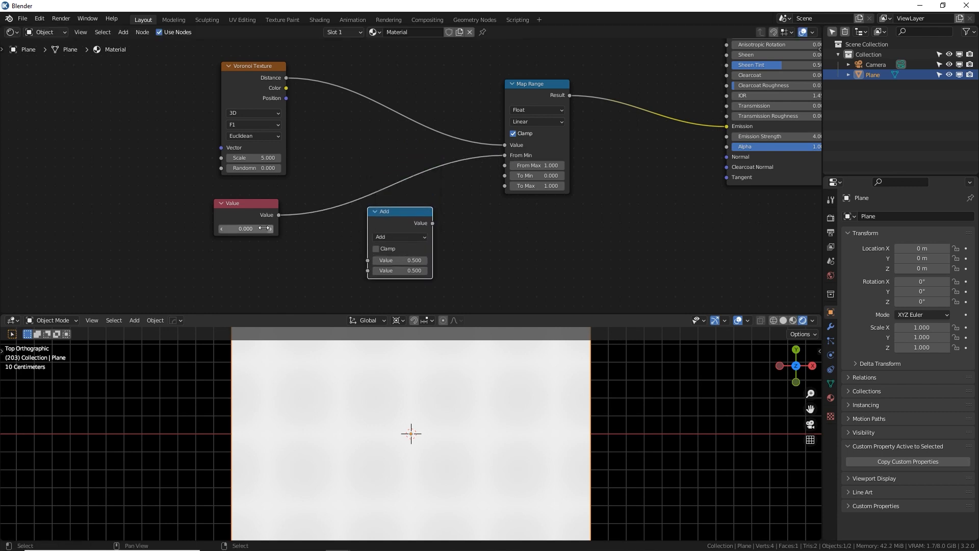
click(279, 215)
drag(279, 214, 368, 260)
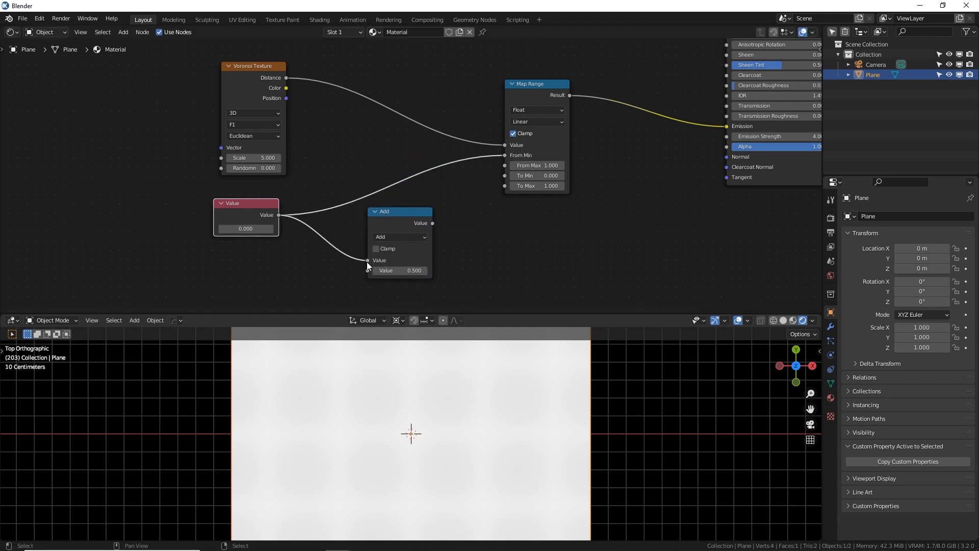
drag(433, 223, 506, 164)
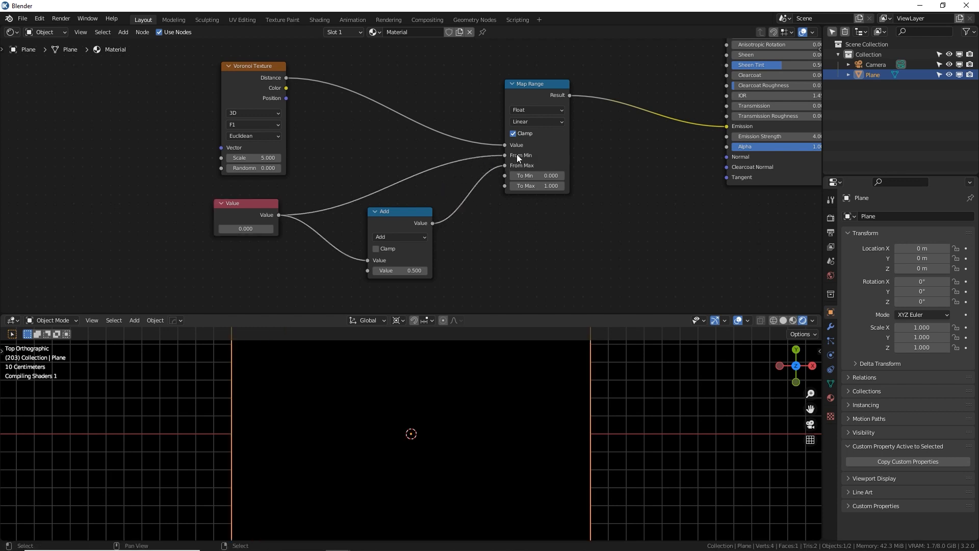
Step: Raise the Value node to 0.710 and set the Add node's second value to 0.1
mouse_move(267, 213)
mouse_down()
mouse_move(260, 229)
mouse_move(283, 222)
mouse_up()
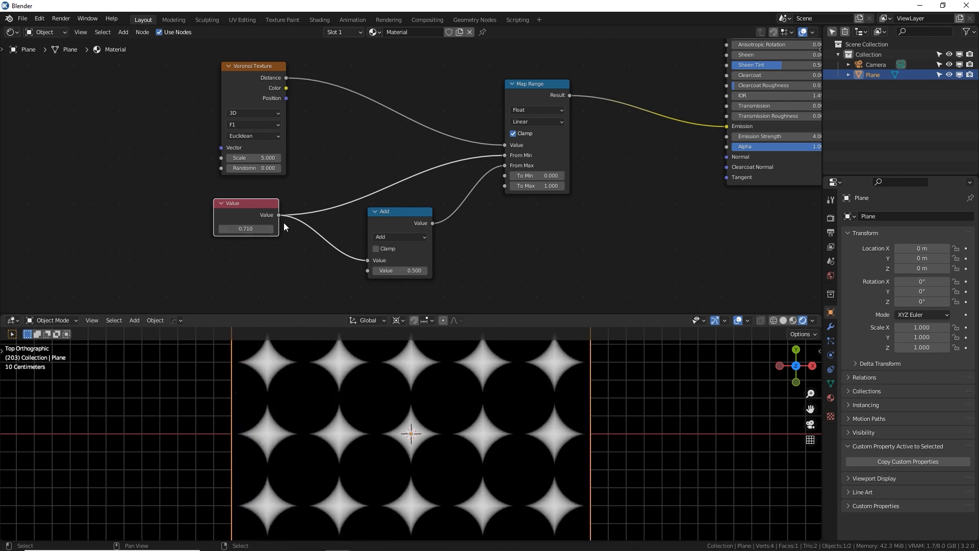
click(401, 271)
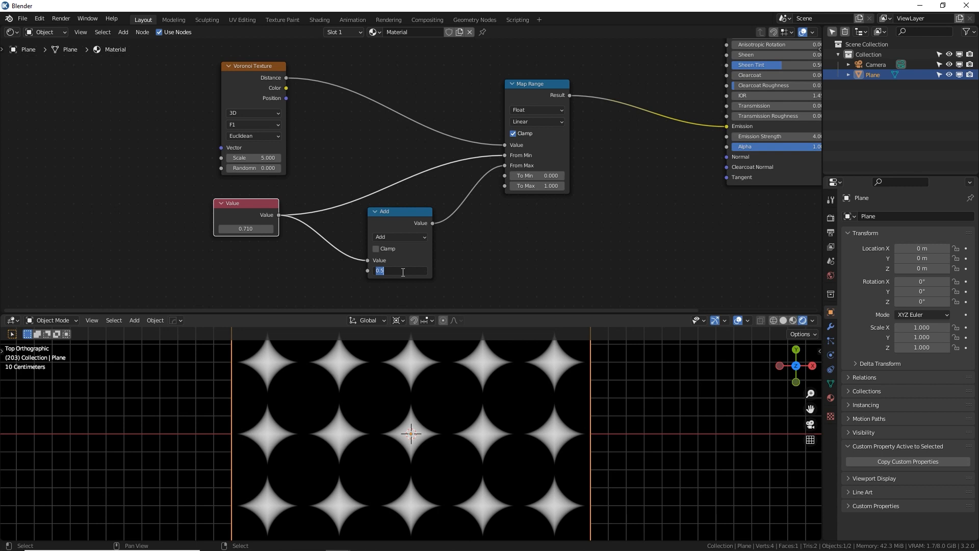
key(Return)
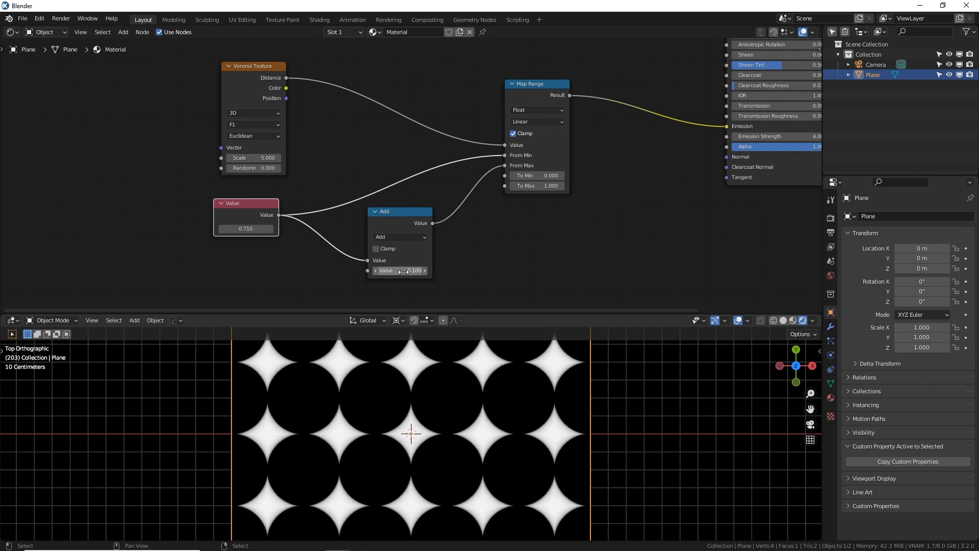
click(399, 230)
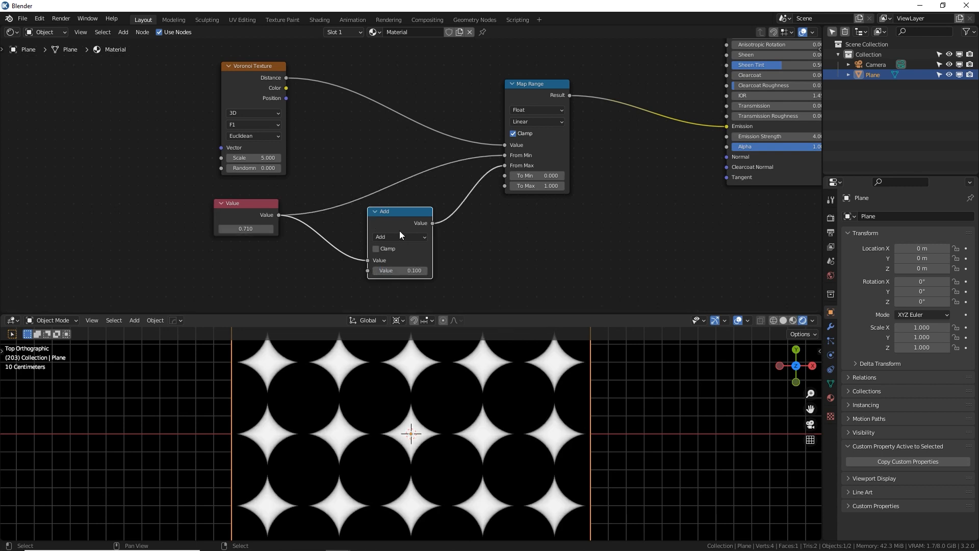
Step: Set the Value node feeding From Min and the Add node to 0.5
click(247, 230)
text(.5)
key(Return)
Step: Lower the Add node's second value to 0.010 and raise the Value node to 0.680
scroll(250, 230, up, 1)
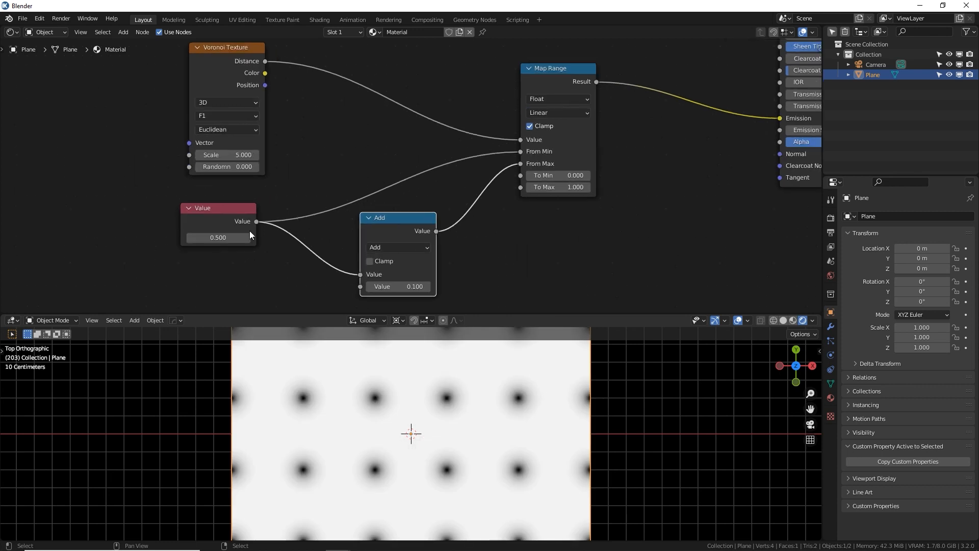
scroll(249, 231, up, 1)
middle_drag(276, 233, 303, 169)
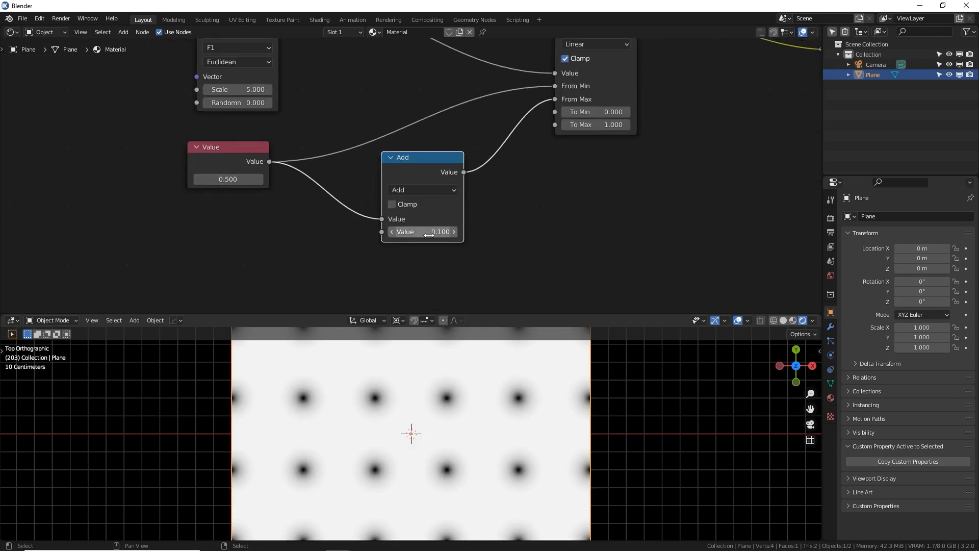
mouse_move(433, 173)
mouse_down()
mouse_move(436, 199)
mouse_move(450, 168)
mouse_up()
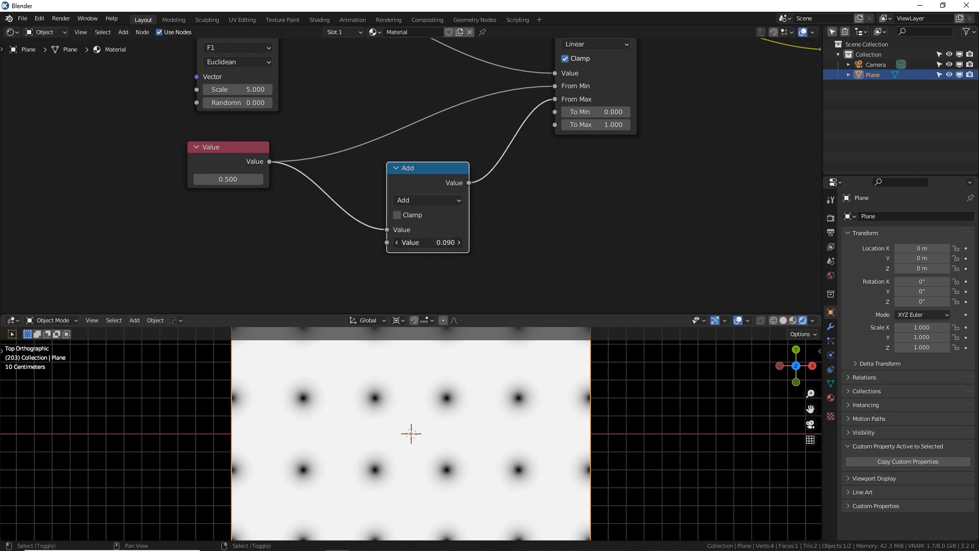
drag(428, 243, 415, 243)
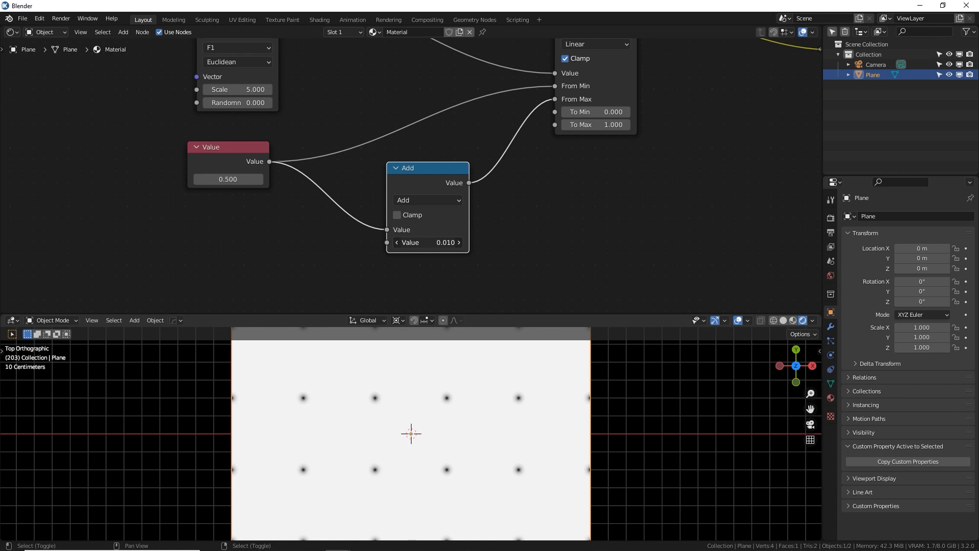
mouse_move(233, 180)
mouse_down()
mouse_move(257, 180)
mouse_move(235, 180)
mouse_move(248, 180)
mouse_up()
Step: Set the Add node's second value to 0.001 and lower the Value node to 0.620
click(436, 243)
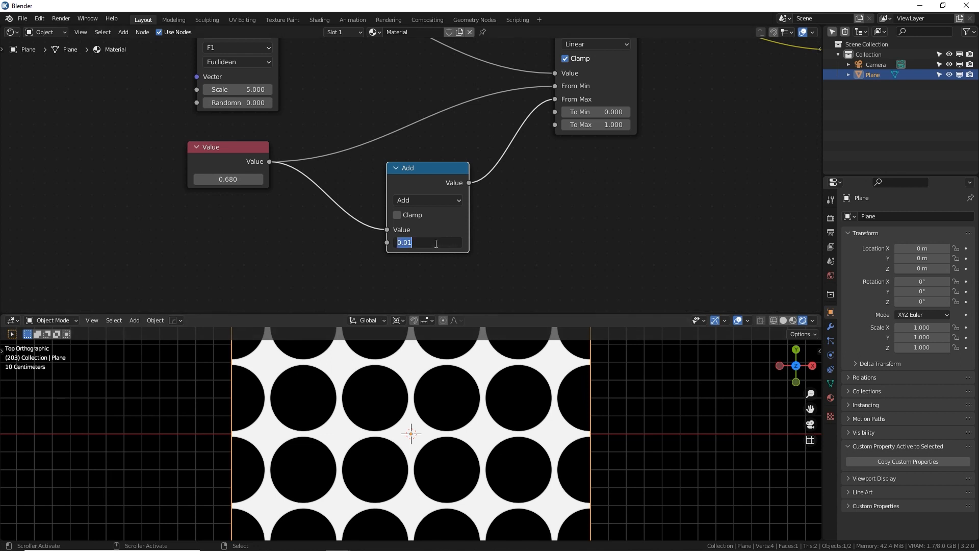
text(.001)
key(Return)
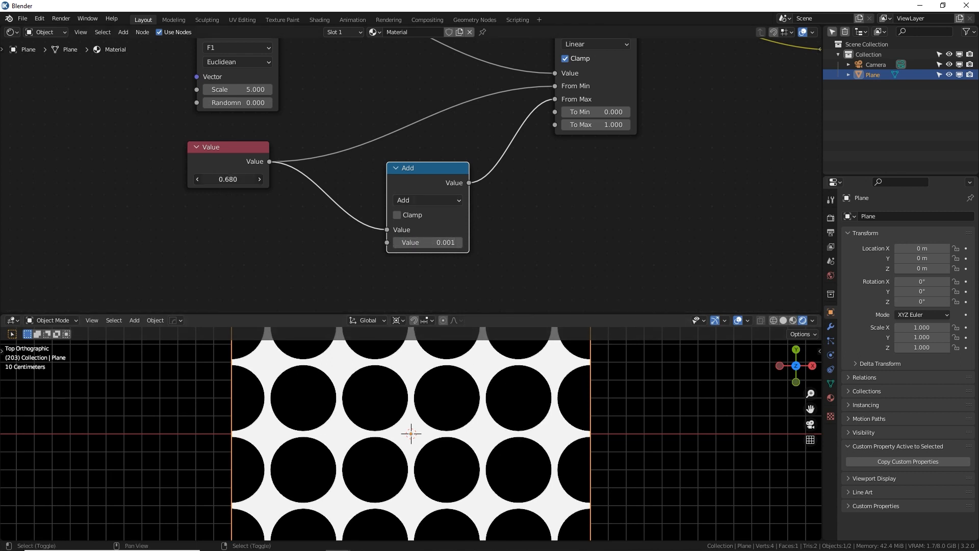
mouse_move(243, 180)
mouse_down()
mouse_move(219, 180)
mouse_move(242, 180)
mouse_move(232, 180)
mouse_up()
middle_drag(250, 131, 307, 212)
middle_drag(360, 165, 358, 191)
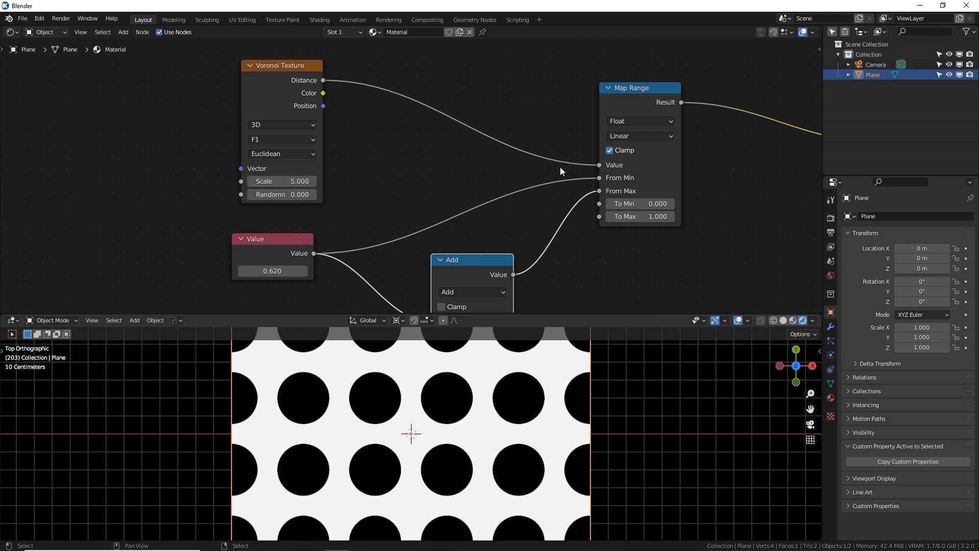
Step: Lower the Value node to 0.230 and raise the Voronoi Texture's scale to about 20
shift+drag(279, 182, 222, 182)
middle_drag(499, 160, 499, 129)
drag(265, 244, 232, 244)
drag(278, 150, 332, 150)
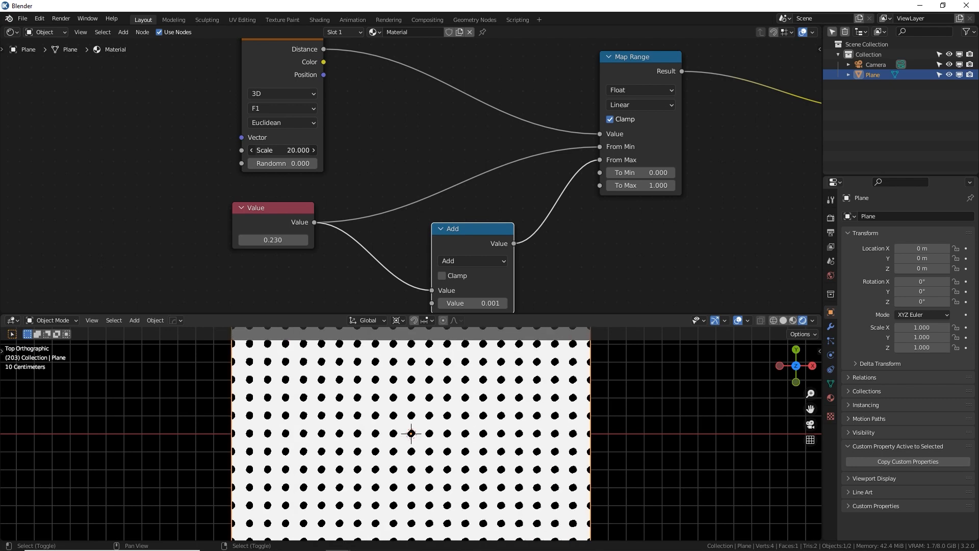
Step: Reset the Voronoi Texture's scale to 5 and raise the Value node to 0.580
click(277, 150)
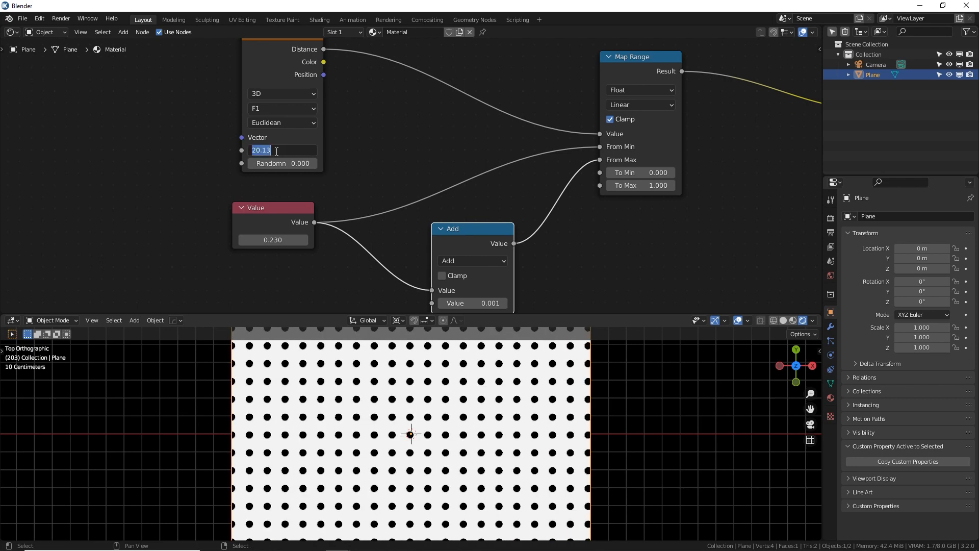
text(5)
key(Return)
middle_drag(357, 186, 349, 184)
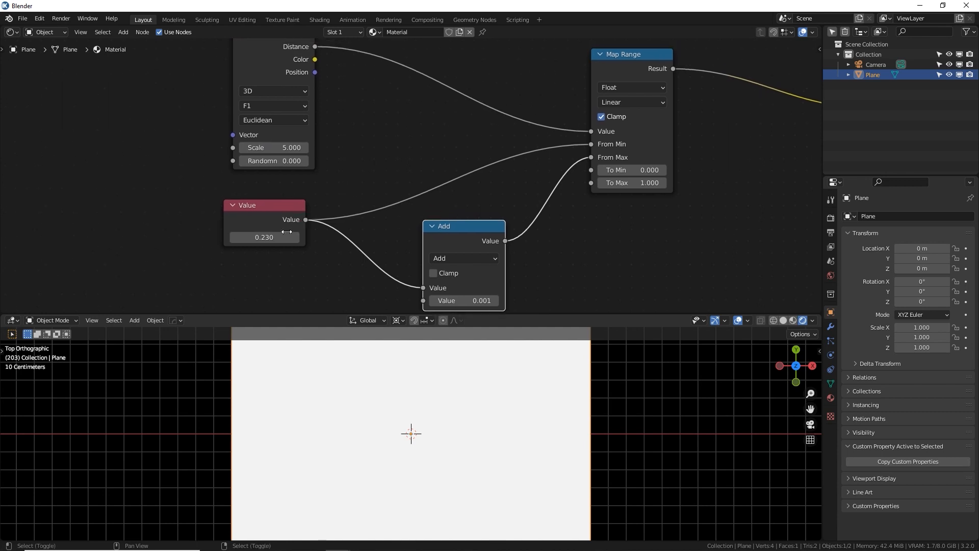
mouse_move(284, 237)
shift+mouse_down()
mouse_move(312, 236)
mouse_move(303, 236)
shift+mouse_up()
scroll(468, 175, down, 5)
middle_drag(404, 146, 427, 191)
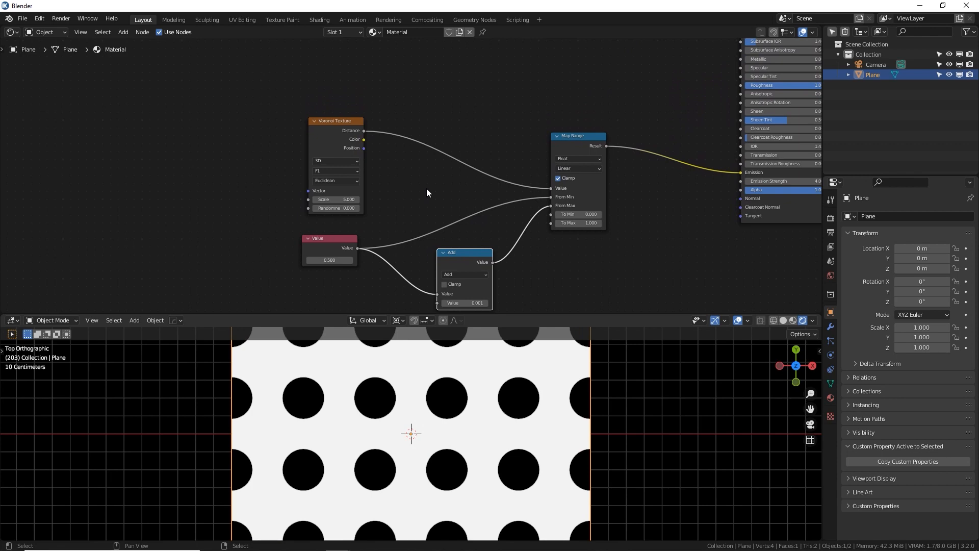
Step: Space out the nodes by moving the Voronoi Texture away from the Map Range and shifting the Value and Add nodes slightly up
drag(359, 175, 299, 169)
click(338, 244)
drag(339, 243, 341, 232)
drag(466, 264, 481, 251)
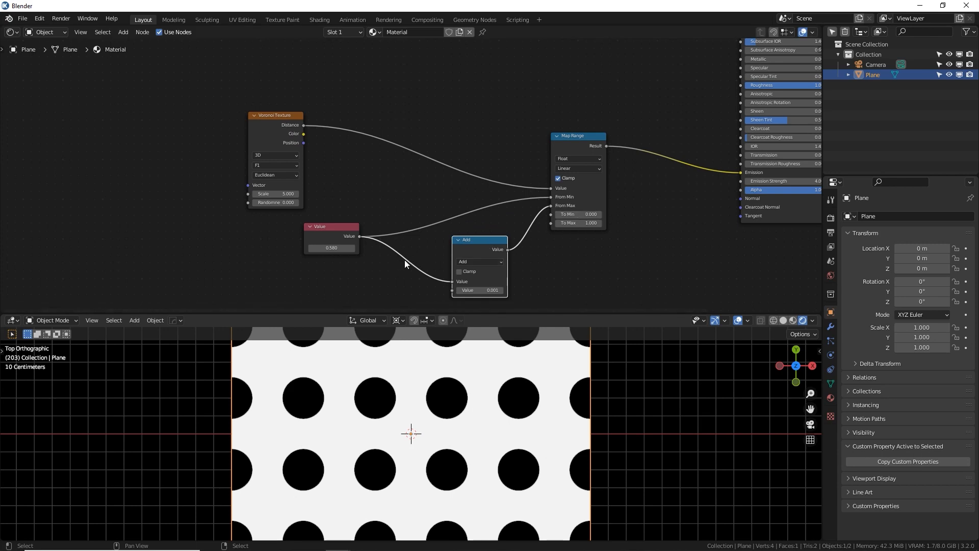
middle_drag(330, 151, 350, 186)
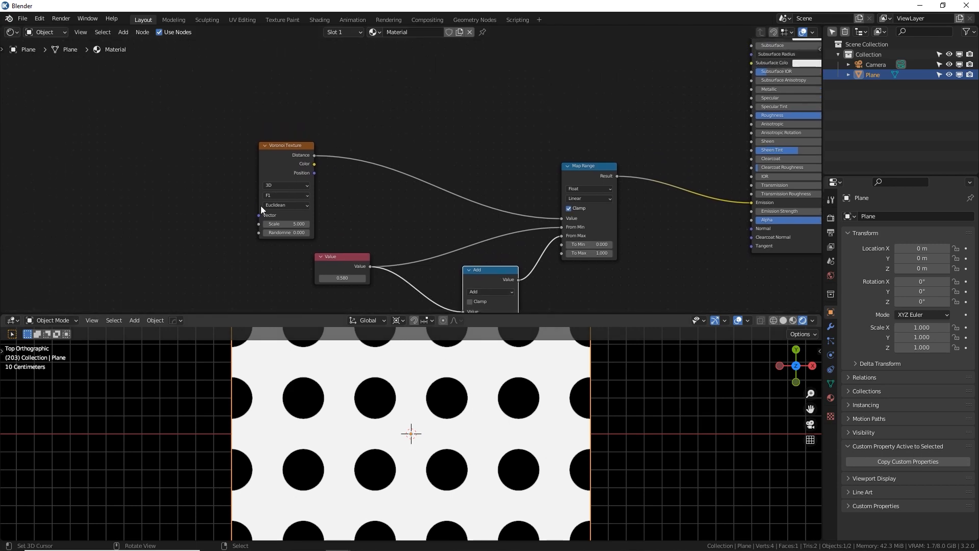
Step: Add a Wave Texture node above and to the left of the Voronoi Texture
middle_drag(258, 103, 277, 143)
key(shift+a)
click(259, 122)
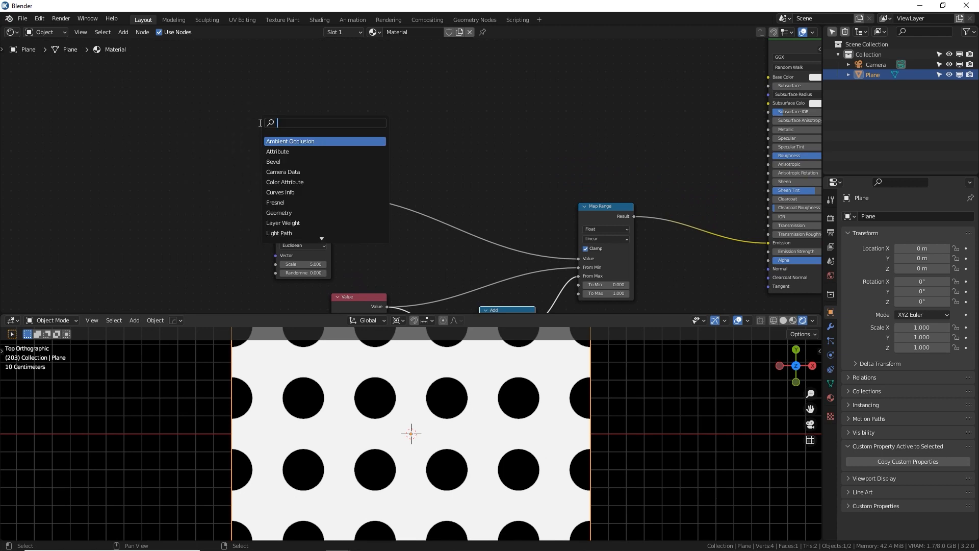
text(wea)
key(BackSpace)
key(BackSpace)
text(ave)
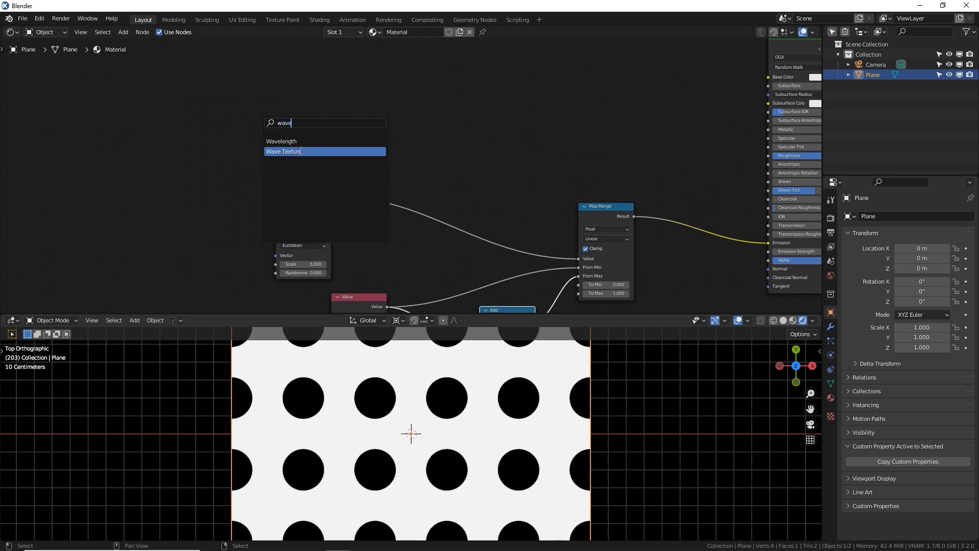
click(295, 151)
click(218, 113)
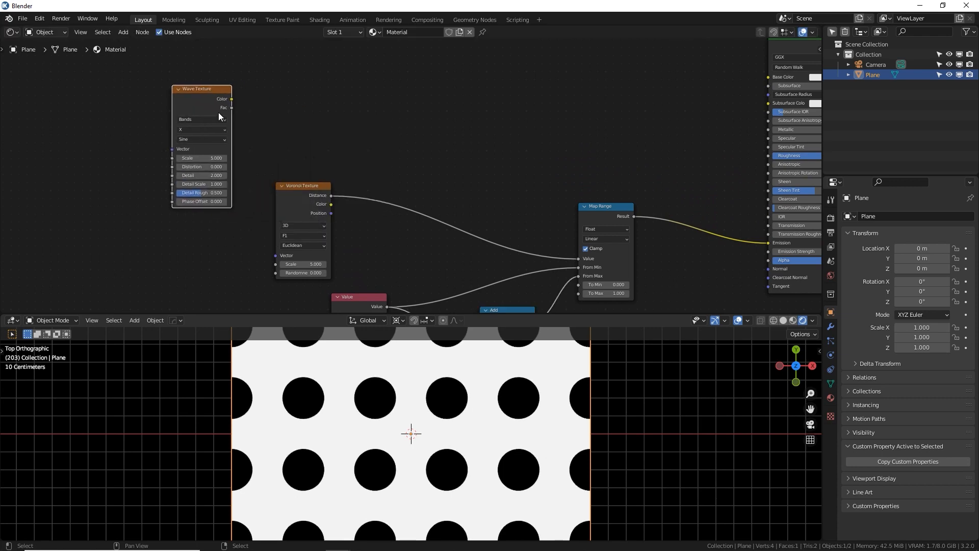
Step: Preview the Wave Texture on the plane and set its scale to 1
ctrl+shift+click(209, 102)
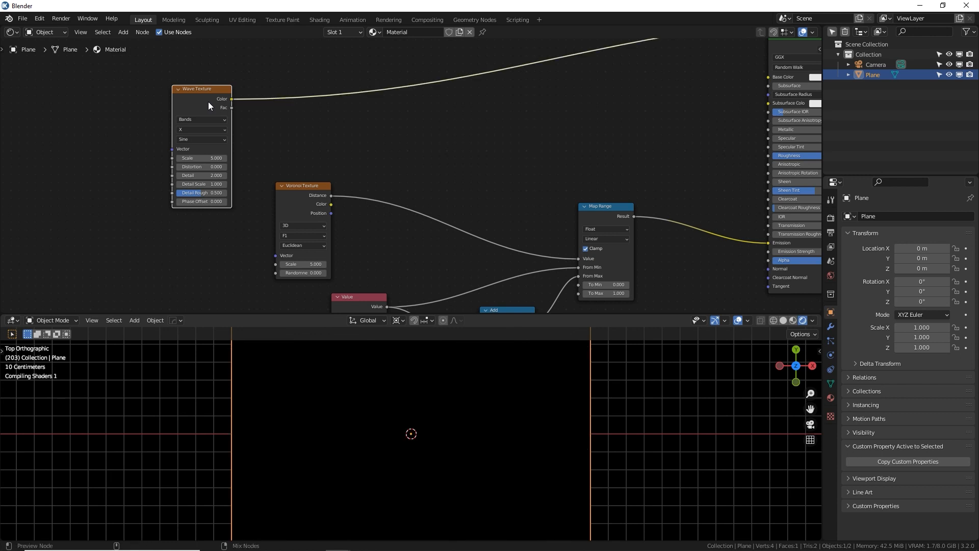
scroll(387, 412, down, 1)
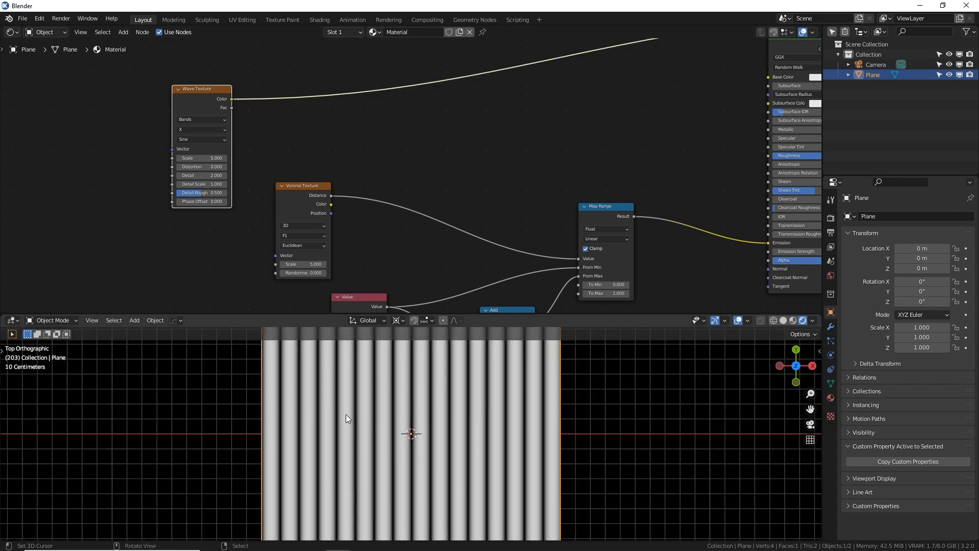
click(204, 159)
text(1)
key(Return)
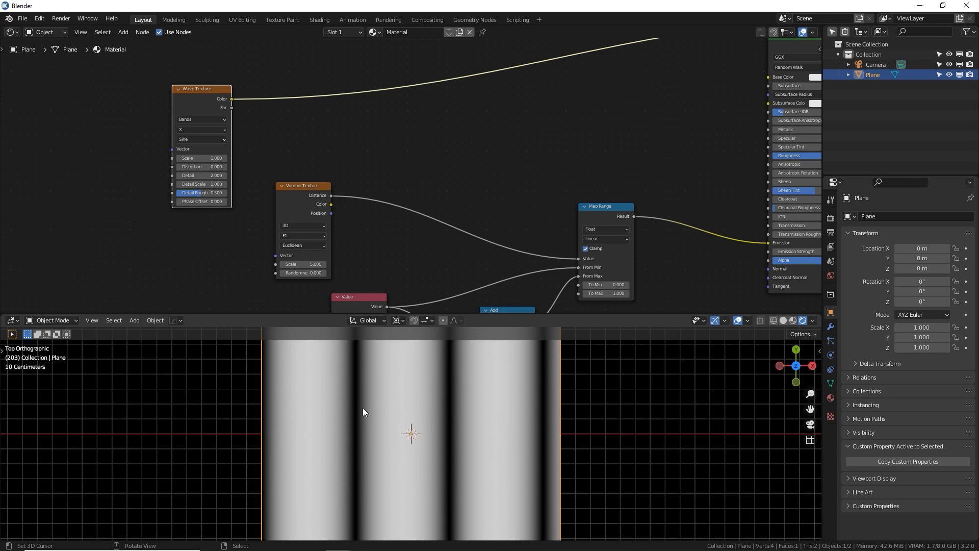
middle_drag(455, 210, 459, 174)
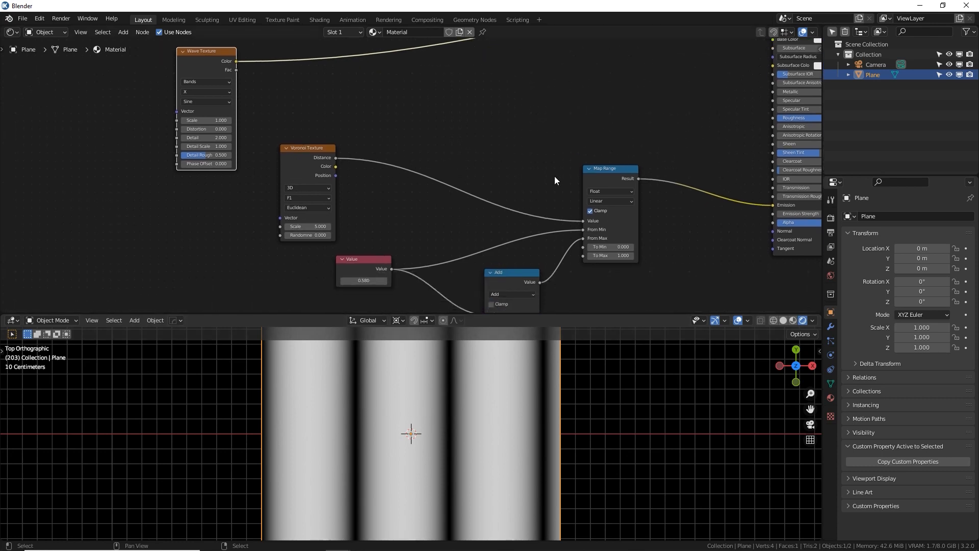
Step: Preview the Map Range result on the plane, and switch the preview back to the Wave Texture
ctrl+shift+click(611, 175)
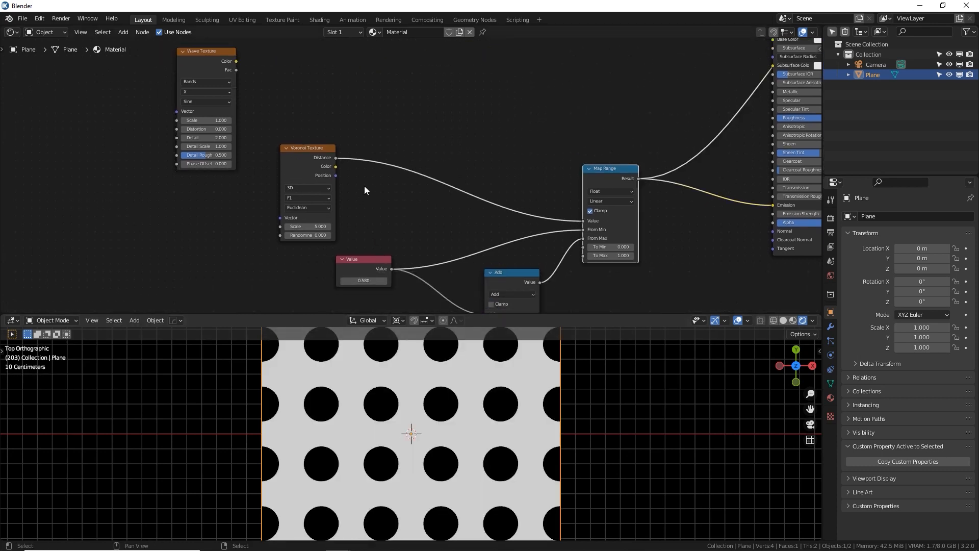
middle_drag(364, 185, 458, 258)
ctrl+shift+click(316, 137)
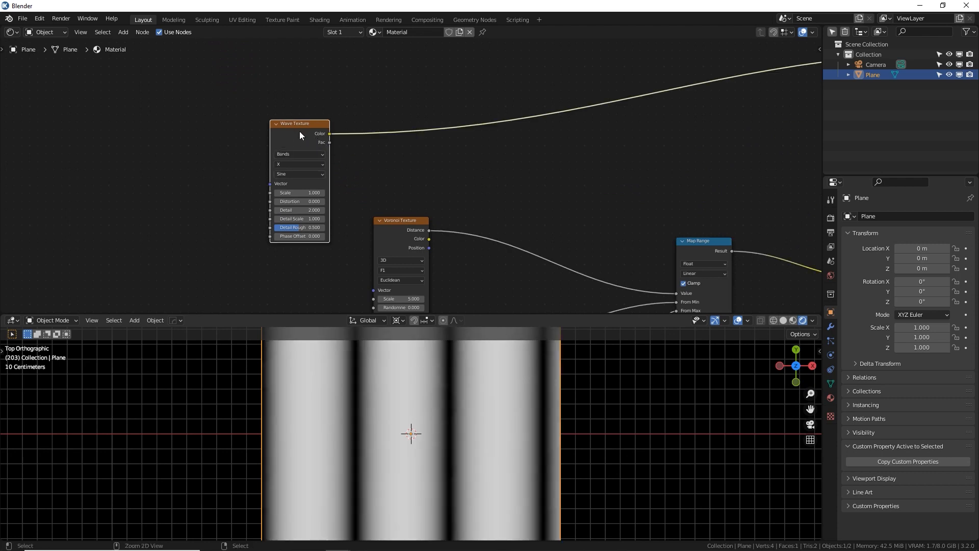
Step: Add linked Texture Coordinate and Mapping nodes to the Wave Texture's vector input
key(ctrl+t)
middle_drag(207, 180, 266, 159)
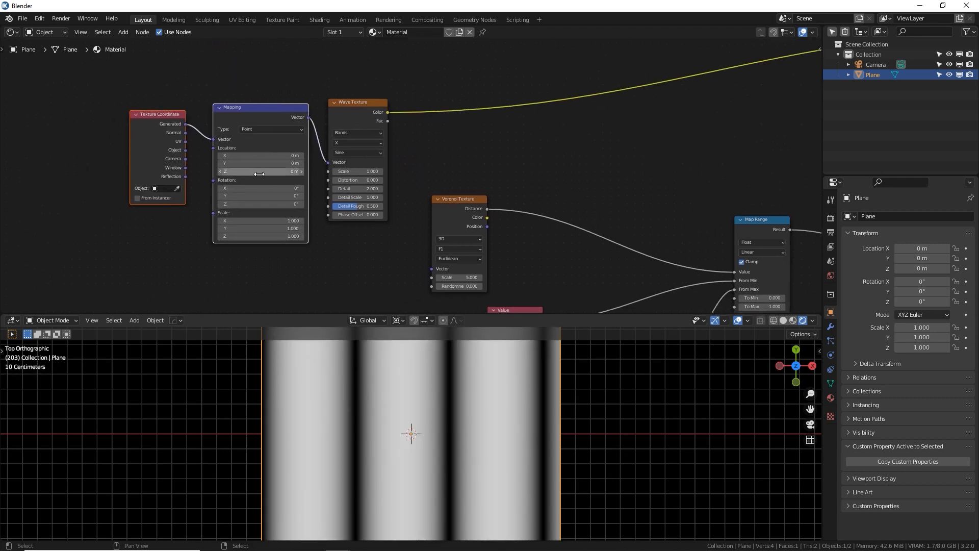
scroll(207, 138, up, 4)
middle_drag(130, 134, 195, 135)
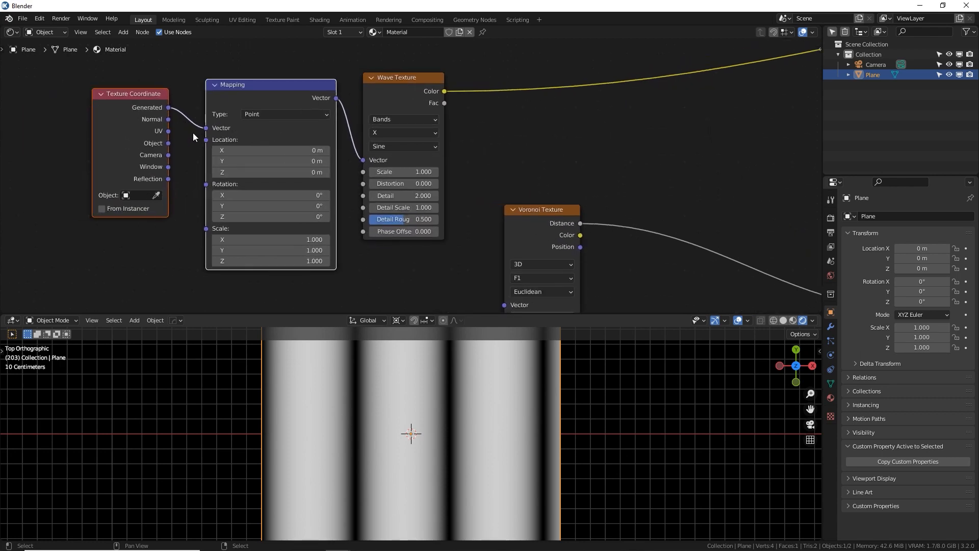
Step: Drive the Mapping node's X location with the expression #frame*.01 and play the animation
shift+drag(270, 151, 311, 151)
mouse_move(270, 150)
mouse_down()
mouse_move(326, 150)
mouse_move(268, 151)
mouse_up()
click(269, 151)
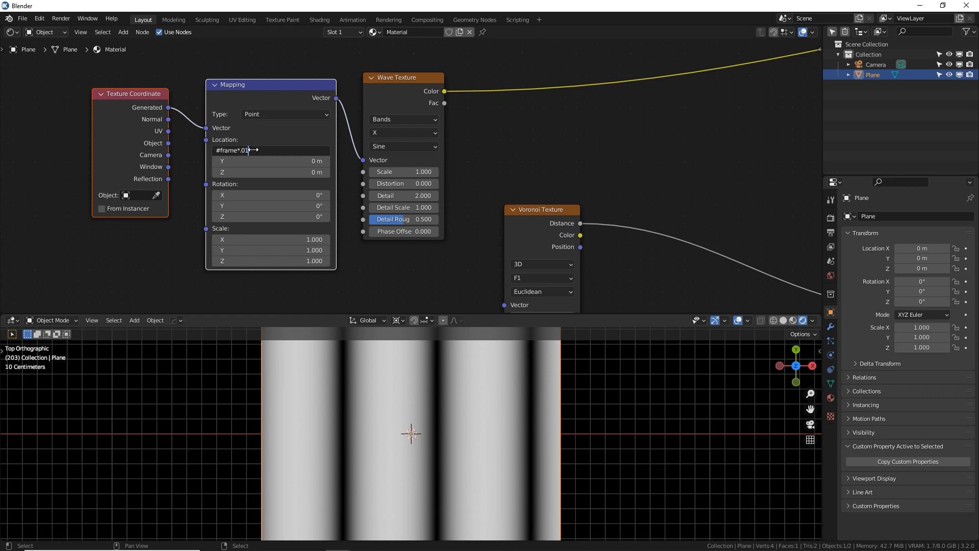
key(Return)
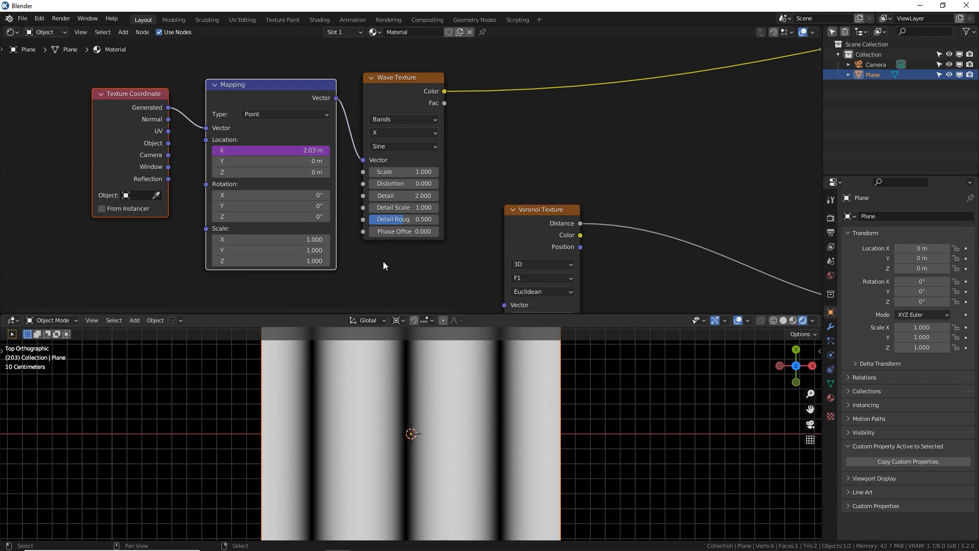
key(space)
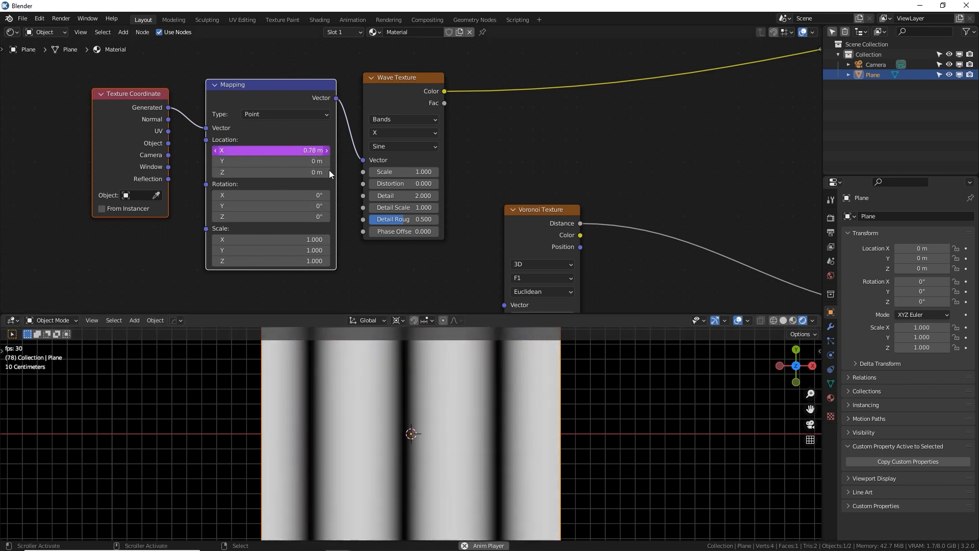
Step: Insert a Reroute on the link between the Value node and the Map Range's From Min
scroll(362, 219, down, 2)
scroll(442, 290, down, 4)
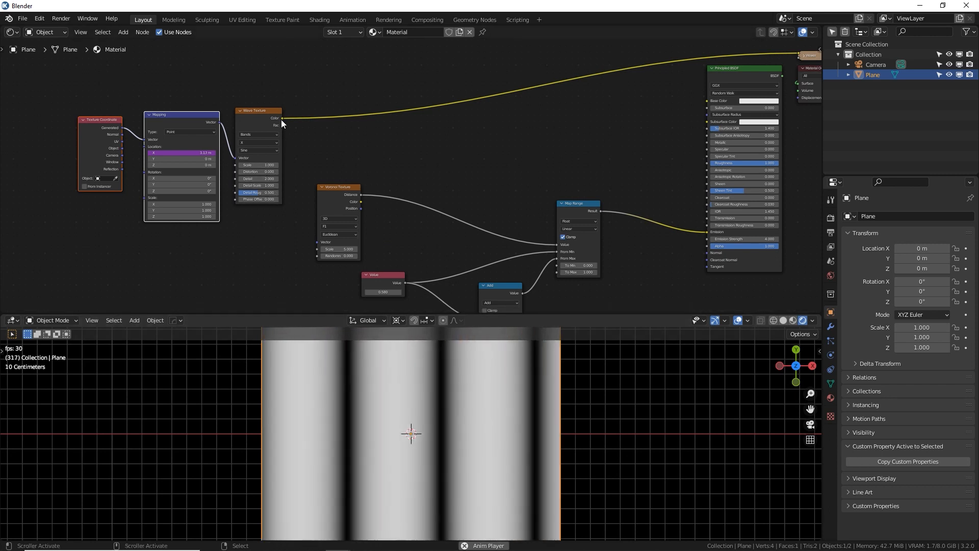
click(283, 118)
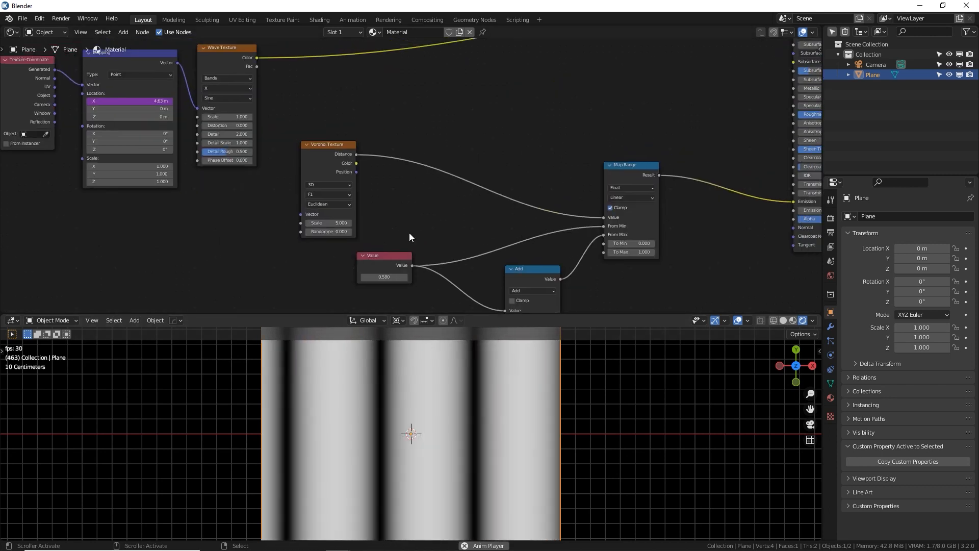
scroll(409, 232, down, 1)
key(shift+a)
click(405, 201)
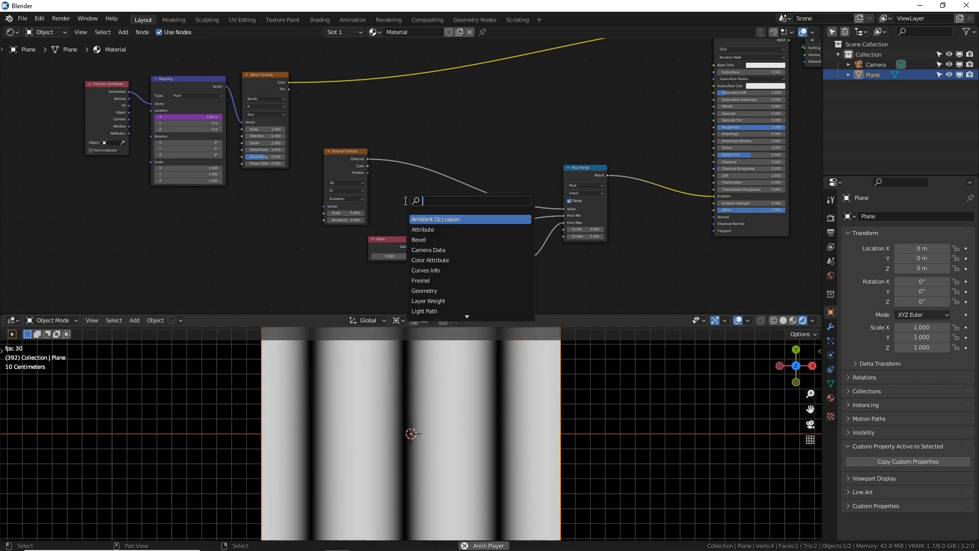
text(rer)
key(Return)
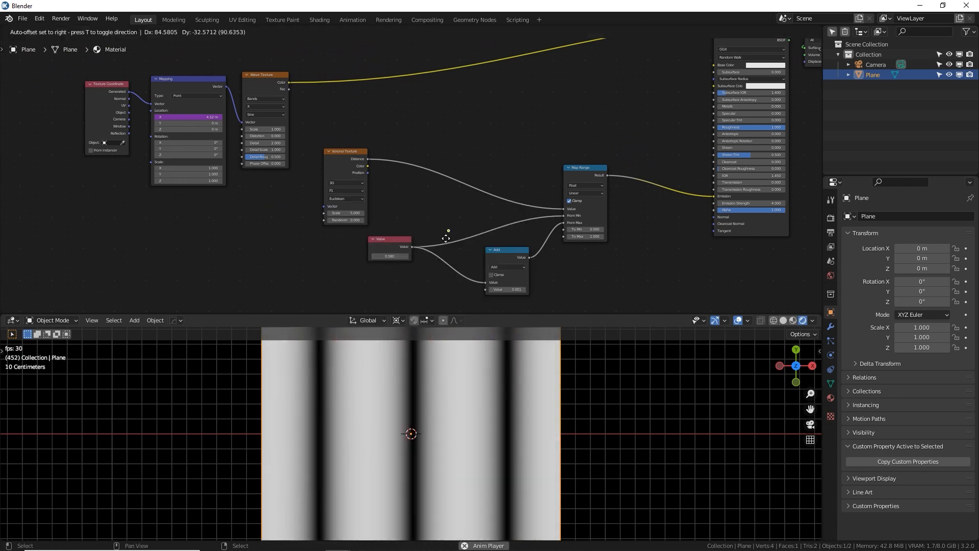
click(442, 243)
Step: Link the reroute to the Add node's first value and delete the Value node
drag(442, 244, 491, 284)
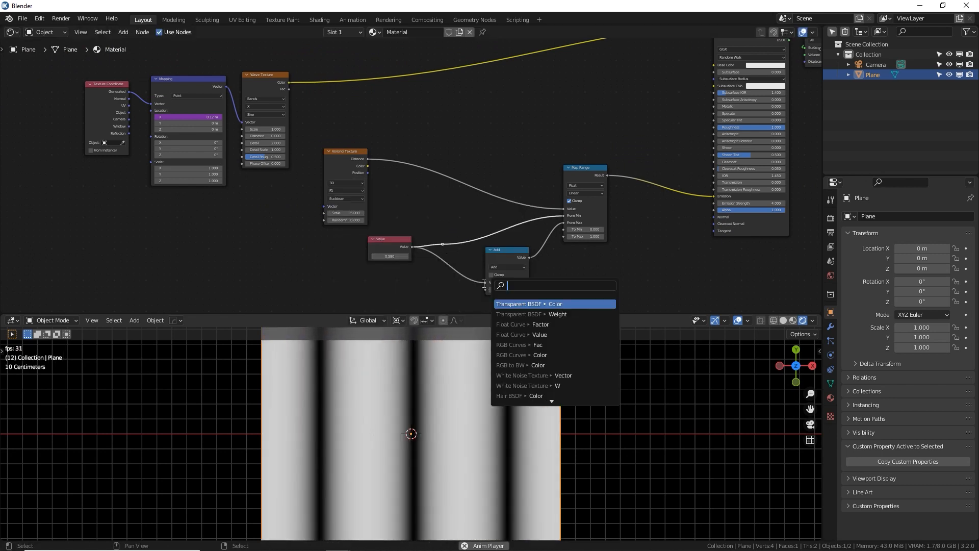
drag(443, 244, 488, 281)
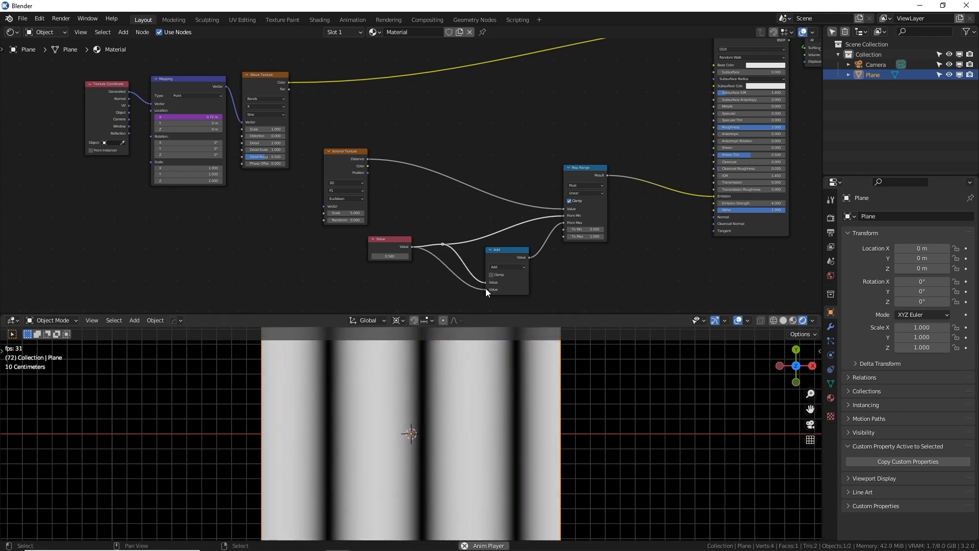
click(401, 249)
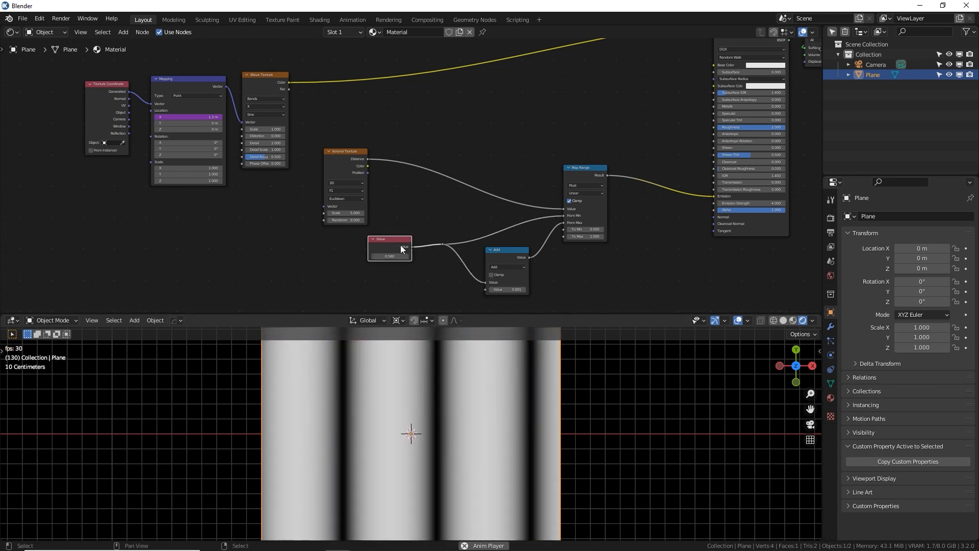
key(x)
drag(442, 244, 431, 209)
key(Escape)
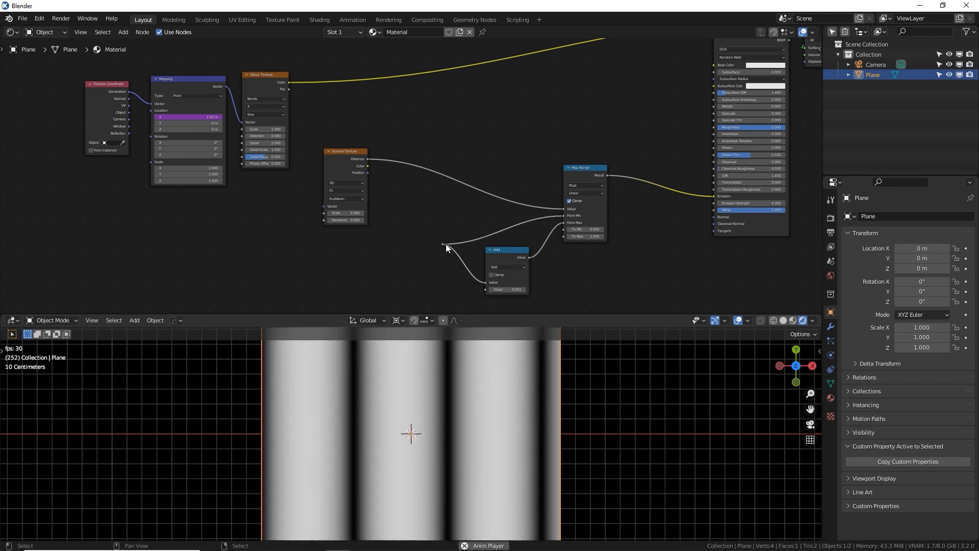
Step: Link the Wave Texture's Color output to the reroute and connect the Principled BSDF to the Material Output for preview
mouse_move(443, 245)
mouse_down()
mouse_move(435, 212)
mouse_move(443, 231)
mouse_up()
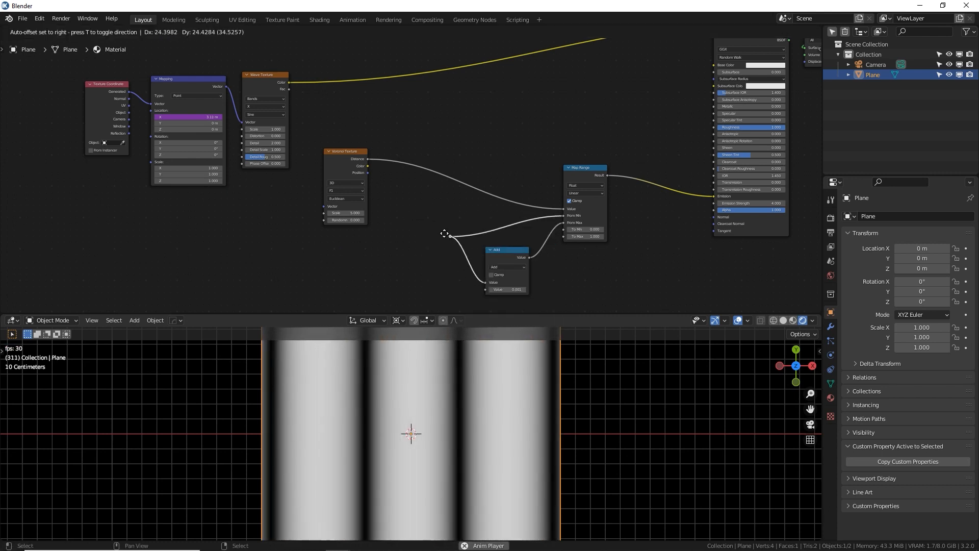
drag(289, 82, 442, 230)
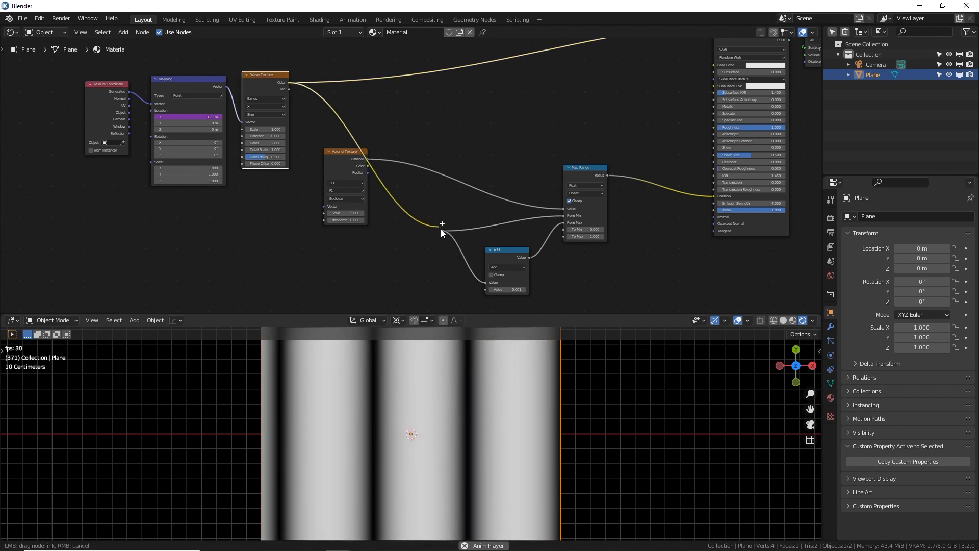
middle_drag(671, 125, 538, 251)
drag(694, 152, 786, 142)
middle_drag(460, 153, 461, 130)
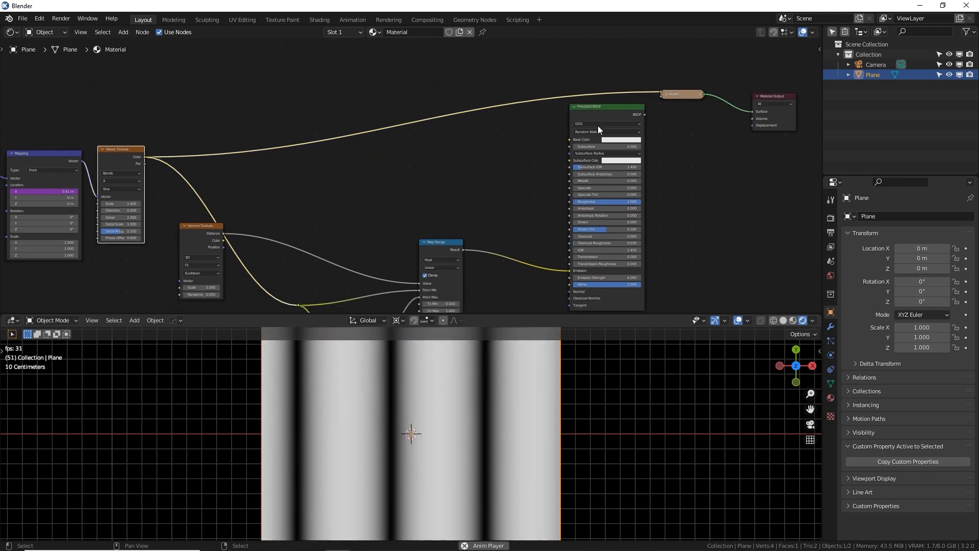
ctrl+shift+click(601, 105)
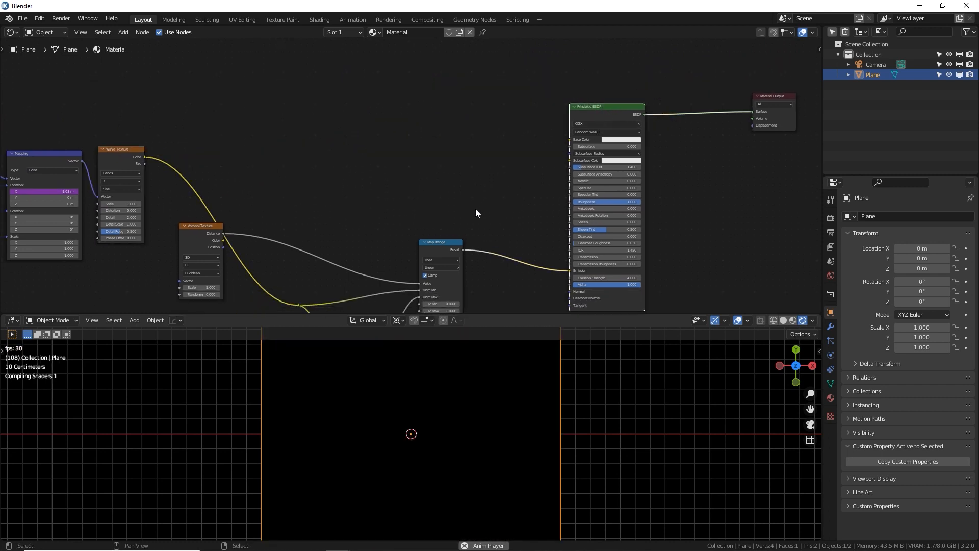
Step: Move the Voronoi Texture node below the Wave Texture node and set its dimensions to 2D
middle_drag(490, 204, 599, 131)
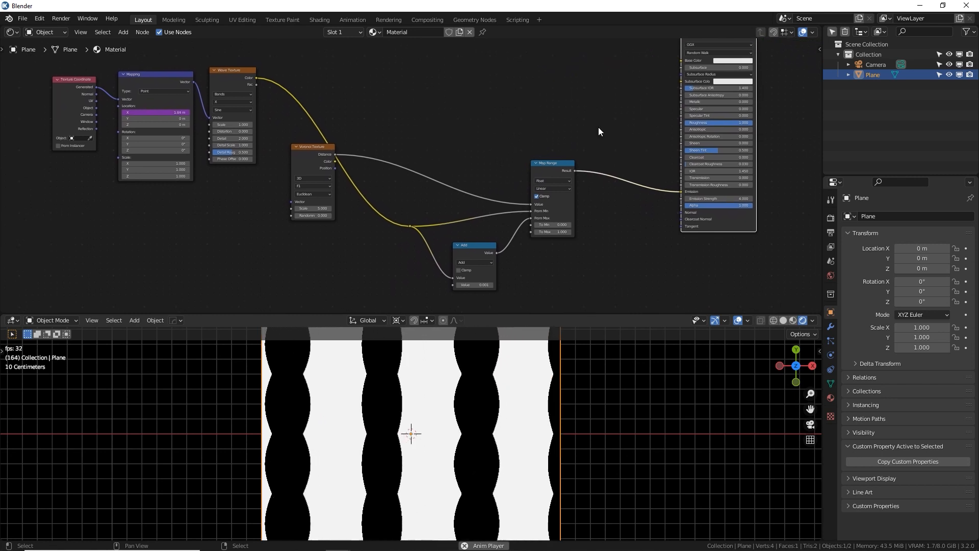
drag(335, 153, 277, 202)
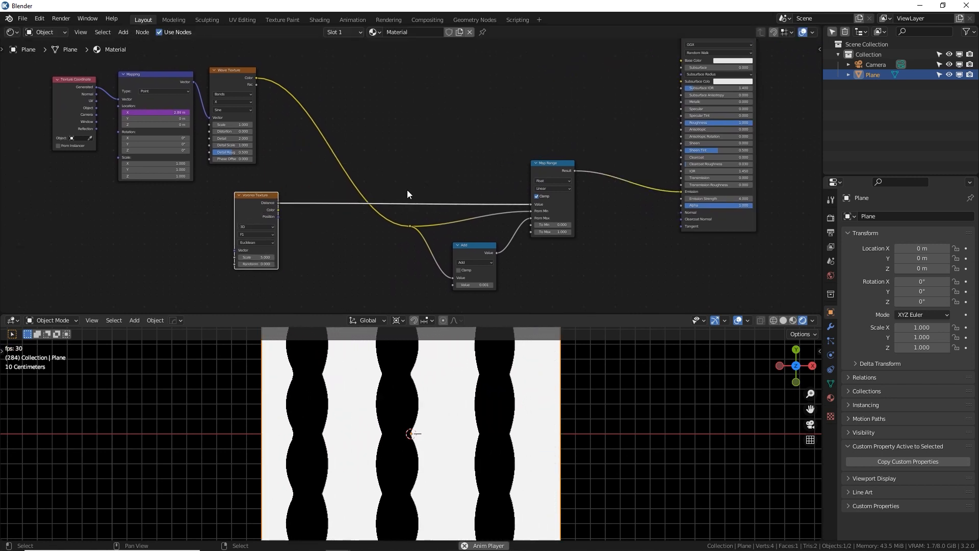
scroll(408, 190, up, 4)
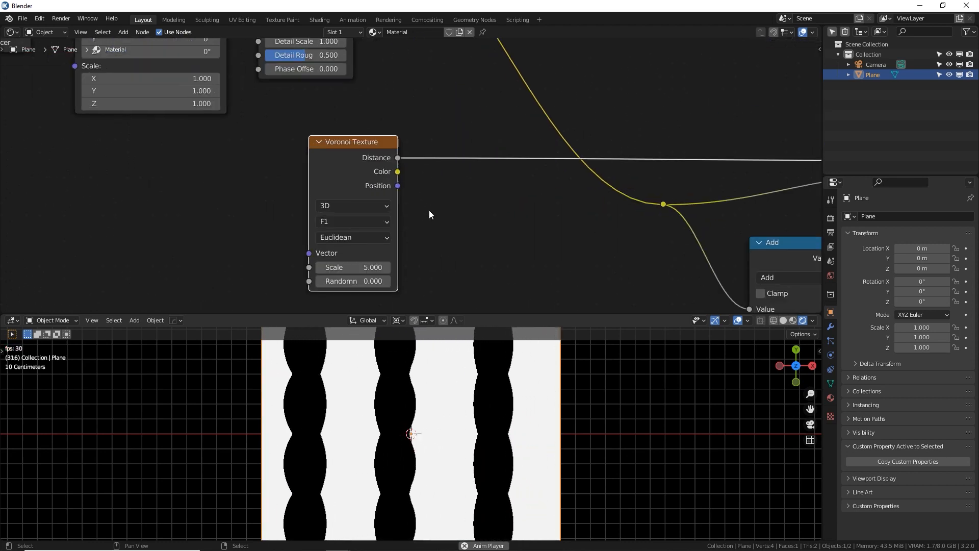
click(366, 207)
click(357, 233)
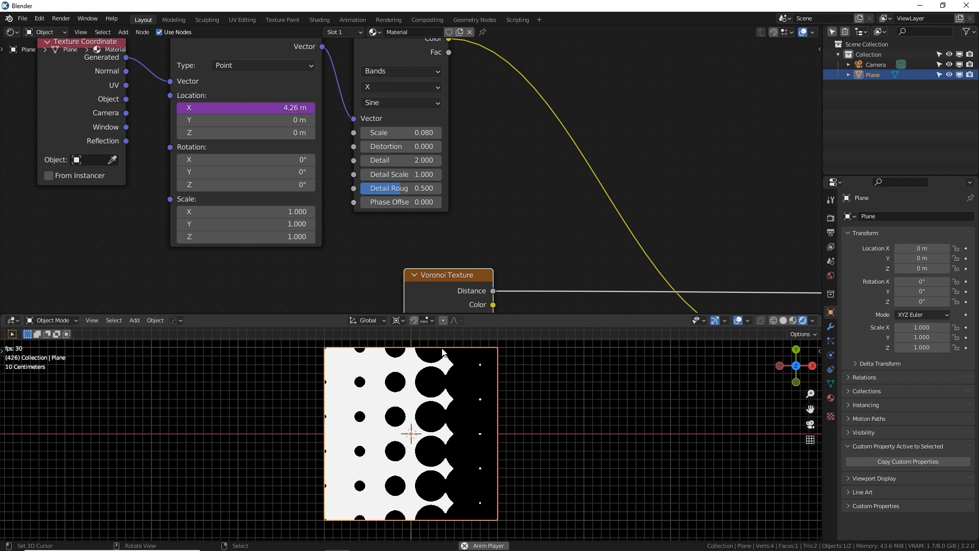
Step: Try softening the dot edges by raising the Add node's second value to 0.741
middle_drag(469, 255, 213, 140)
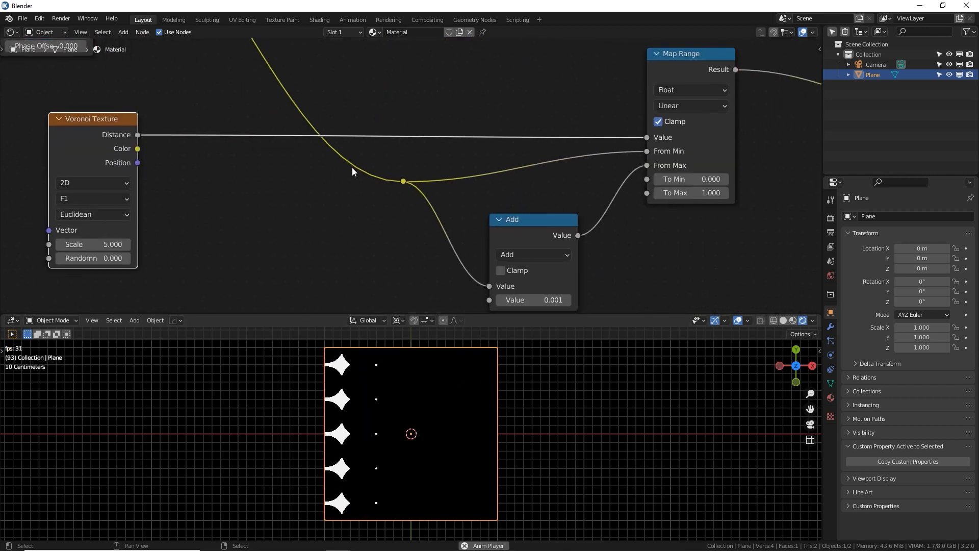
scroll(379, 178, down, 1)
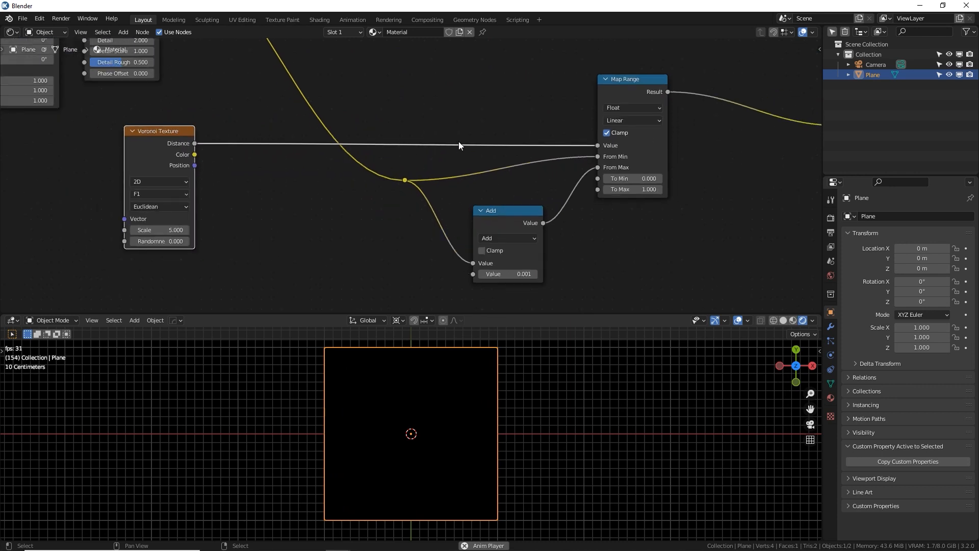
middle_drag(459, 145, 441, 149)
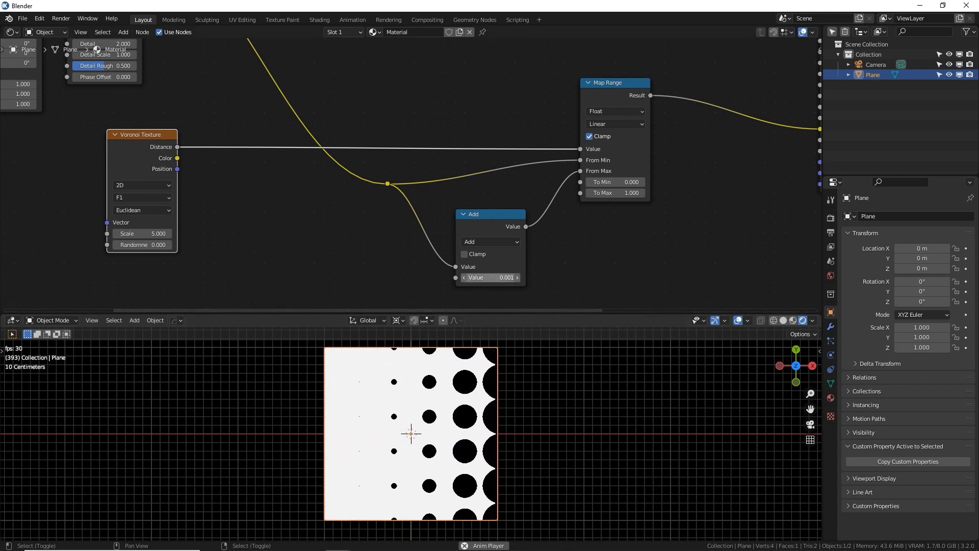
drag(491, 278, 526, 278)
middle_drag(515, 267, 502, 235)
scroll(556, 276, up, 7)
middle_drag(534, 152, 531, 159)
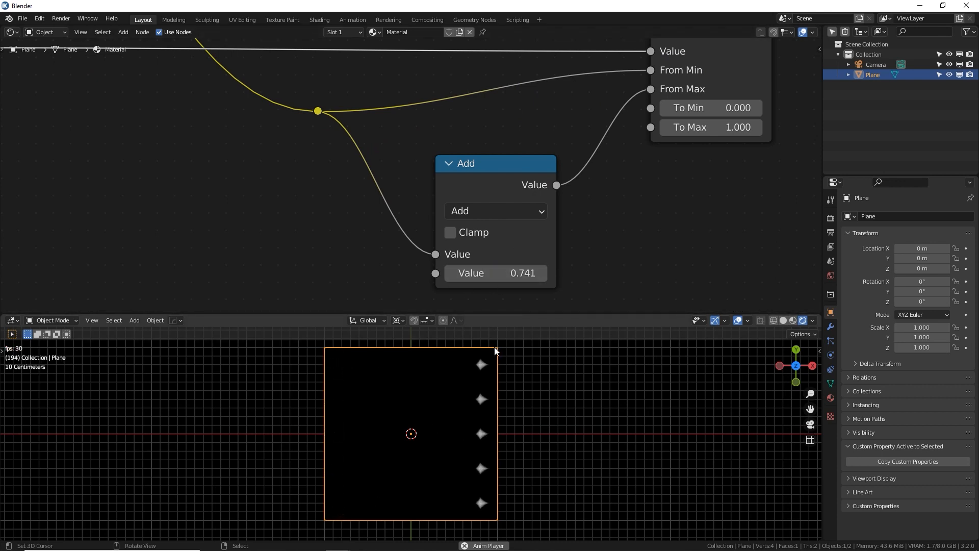
Step: Set the Add node's second value to 0.001
click(490, 273)
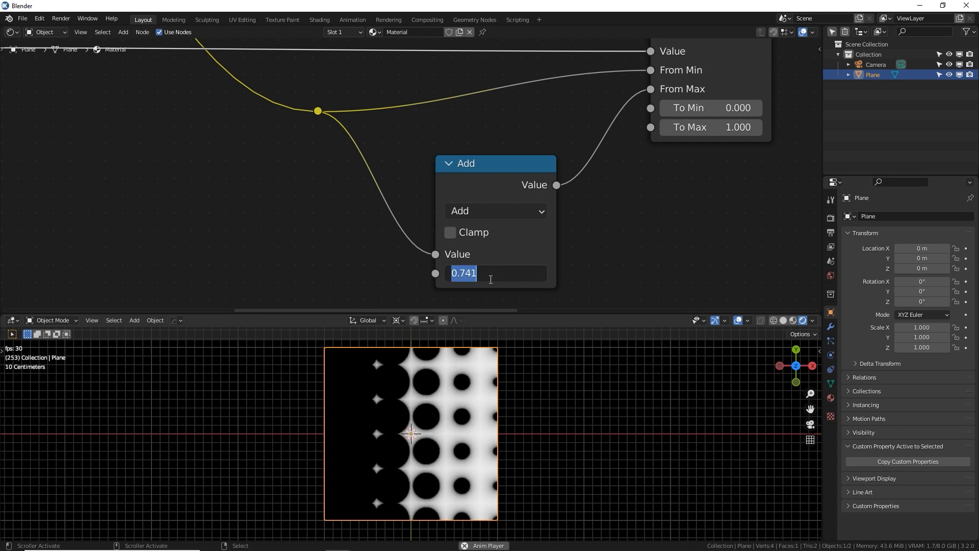
text(.001)
key(Return)
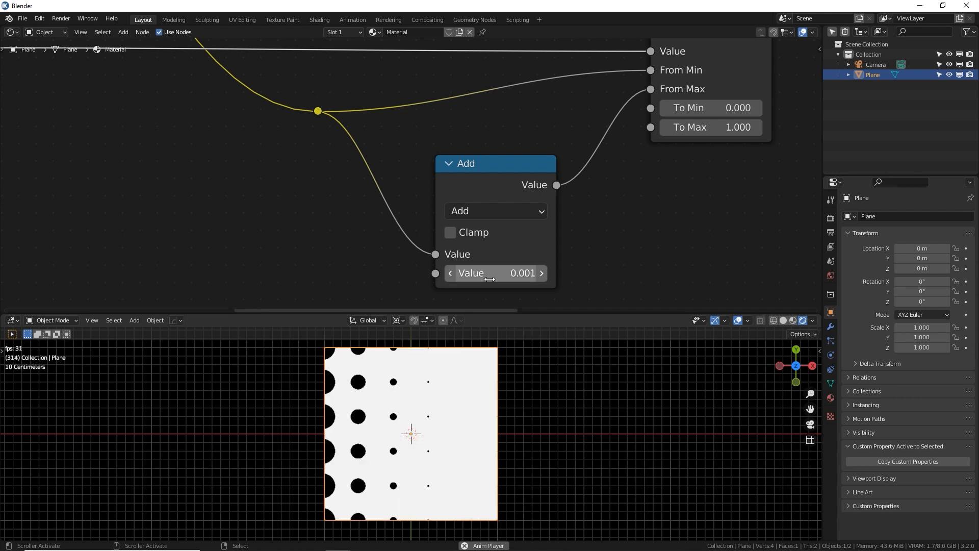
Step: Set the Voronoi Texture's scale to 10, and raise it further to 25
scroll(491, 271, down, 2)
middle_drag(329, 187, 504, 225)
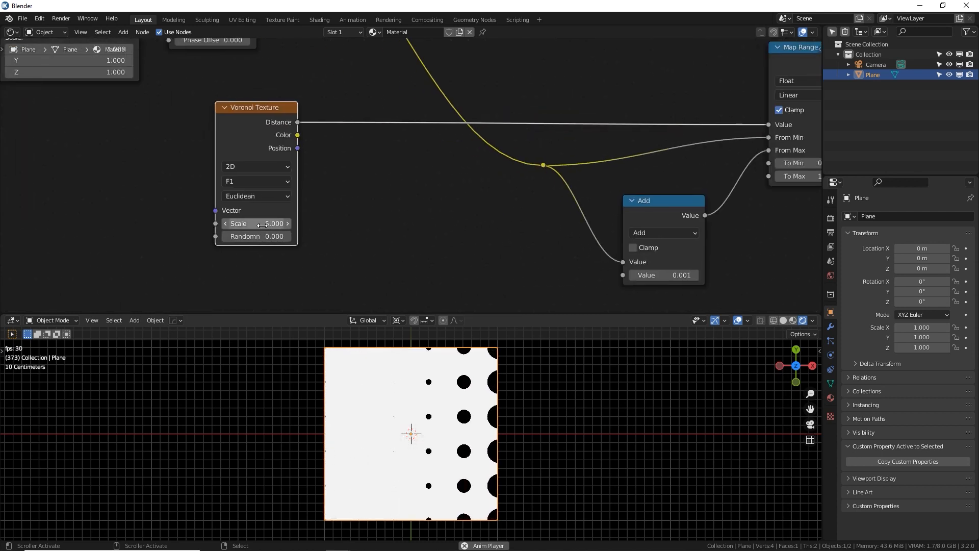
click(256, 223)
text(10)
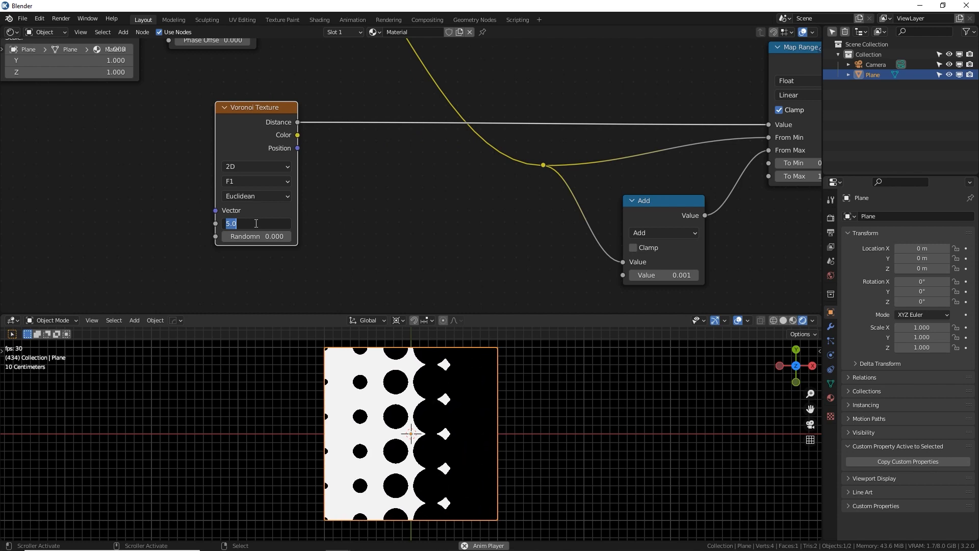
key(Return)
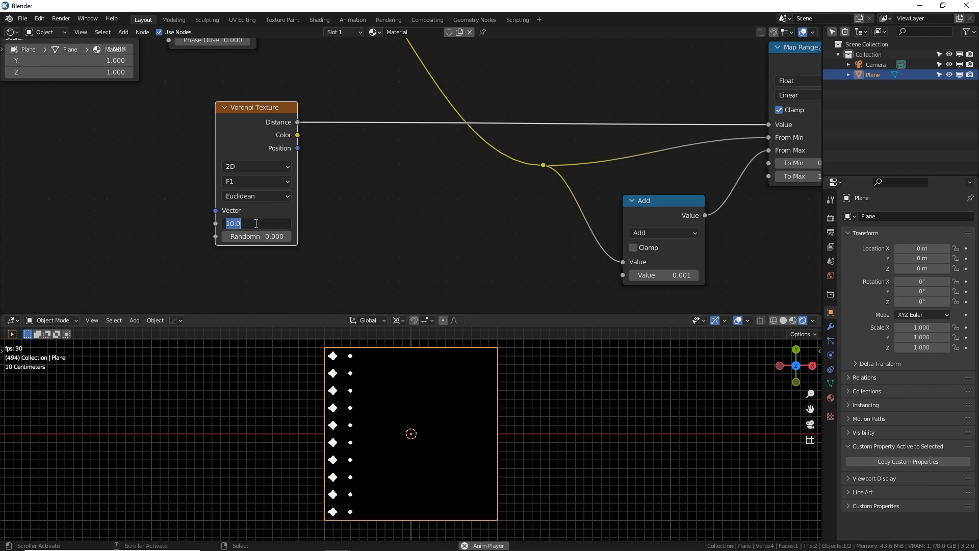
text(25)
key(Return)
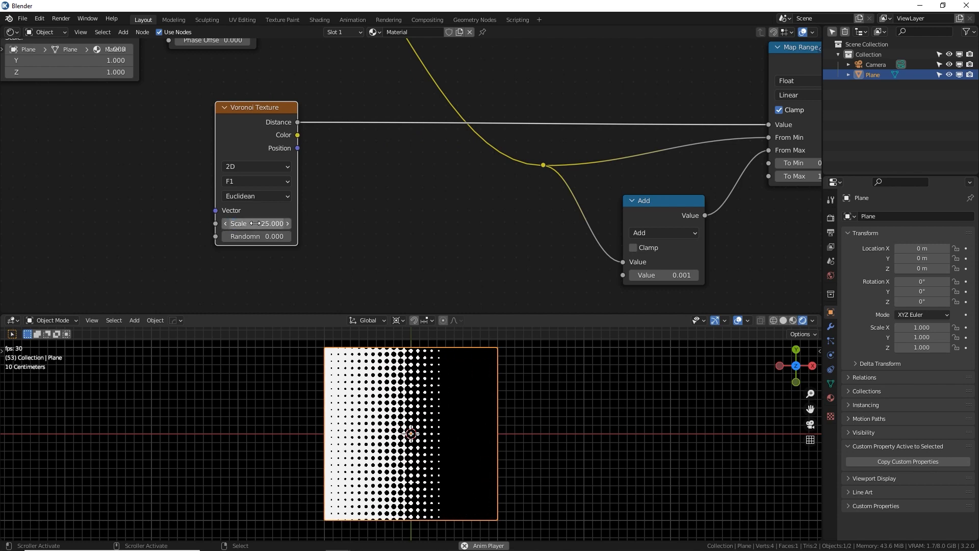
Step: Enlarge the 3D viewport and frame the whole plane in it
scroll(444, 408, up, 1)
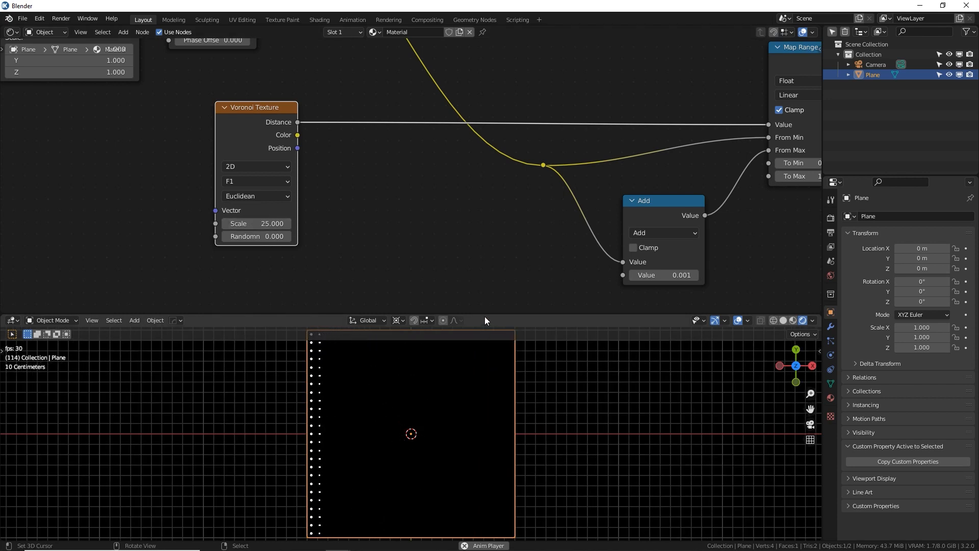
drag(484, 314, 493, 214)
scroll(449, 352, up, 2)
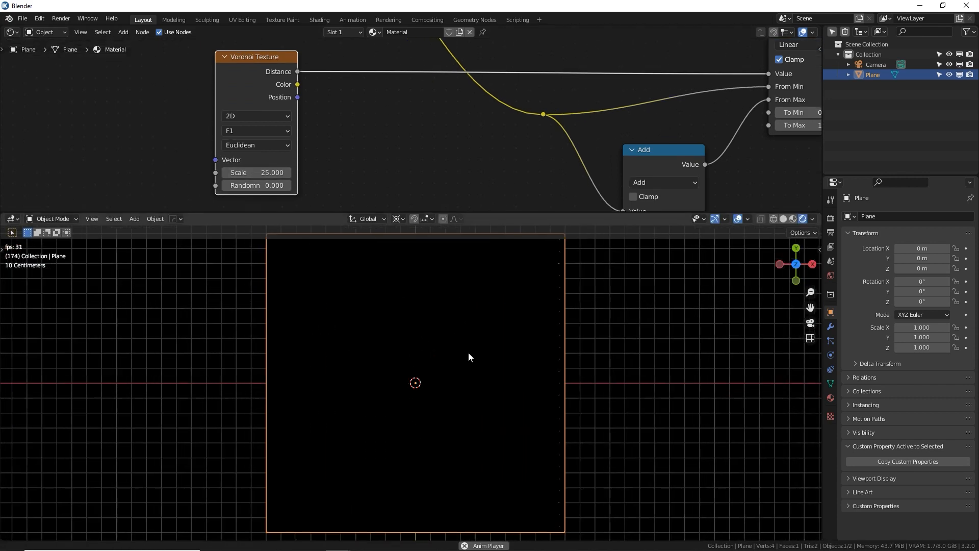
shift+middle_drag(468, 356, 494, 368)
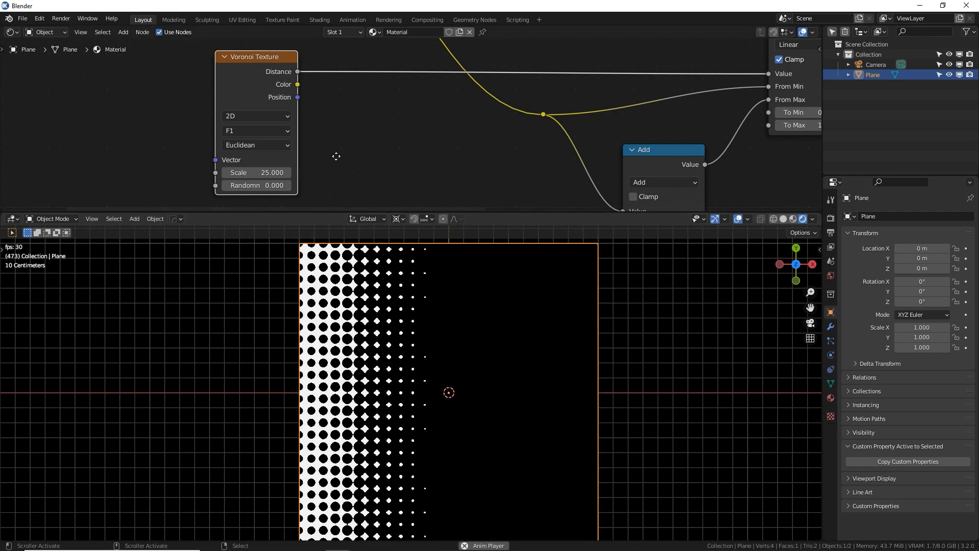
Step: Set the Voronoi Texture's distance metric to Chebychev
middle_drag(312, 145, 369, 138)
click(335, 139)
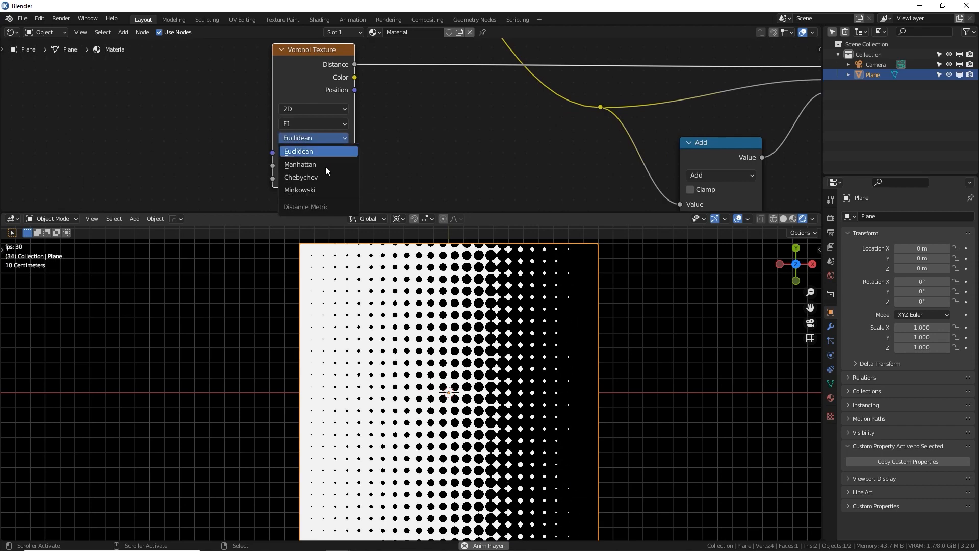
click(323, 179)
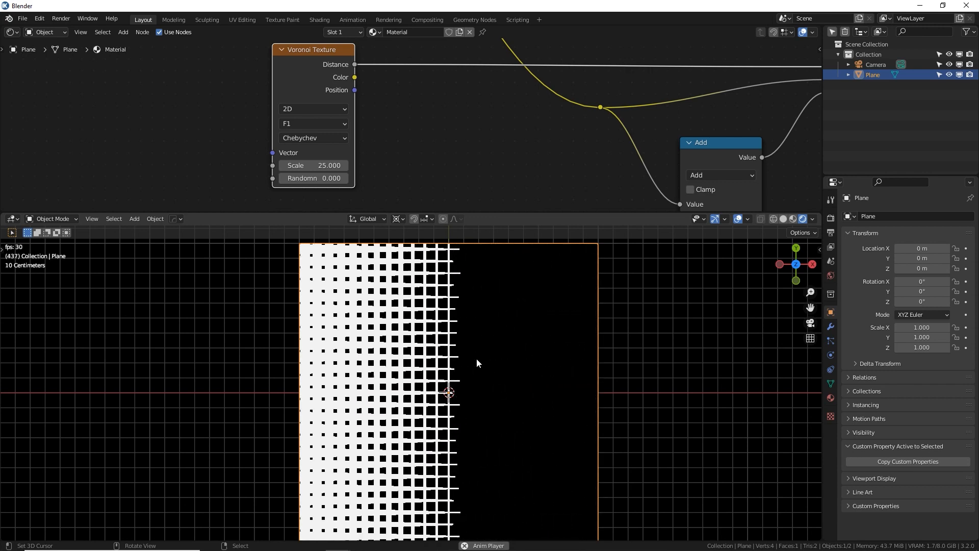
Step: Move the plane away from the origin to about X -5.02 m, Y 1.01 m and disable it in the viewport
scroll(477, 358, down, 1)
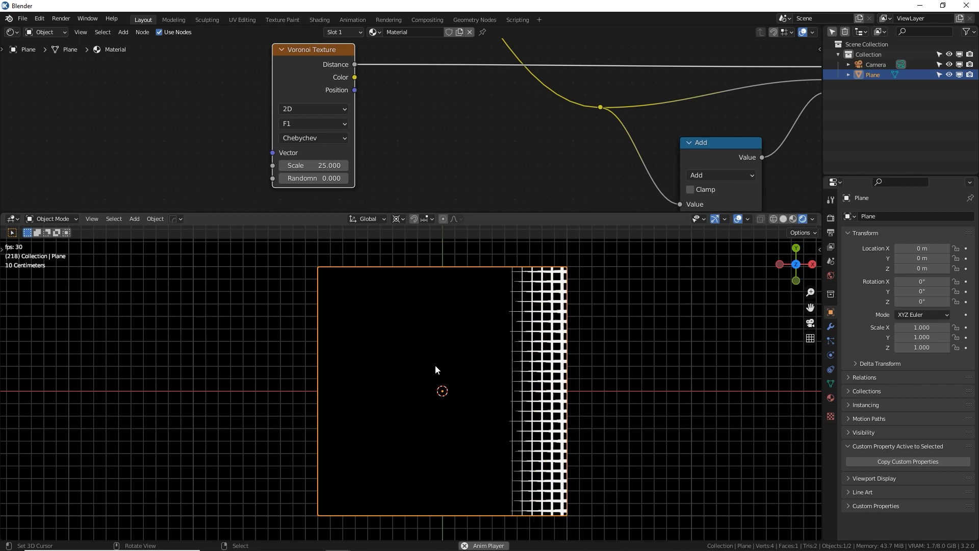
scroll(436, 365, down, 7)
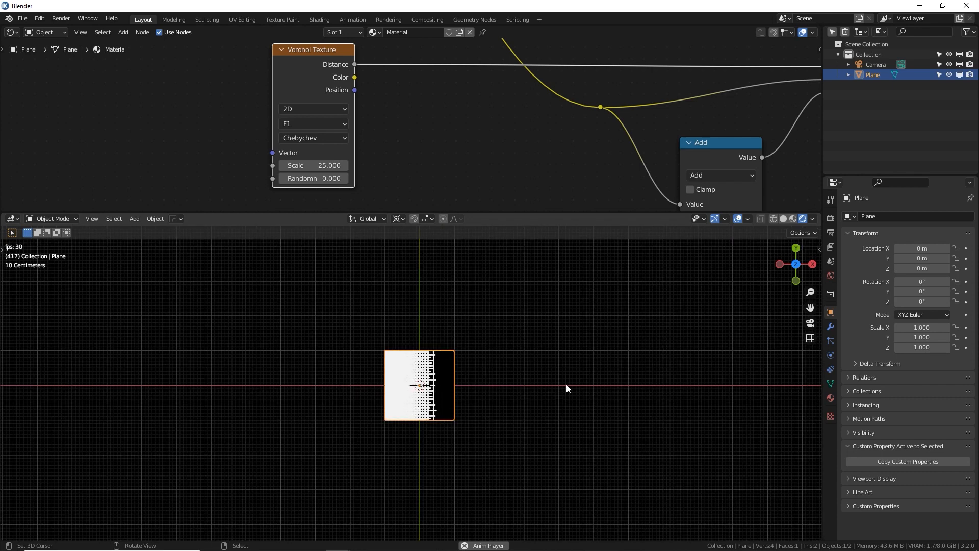
key(g)
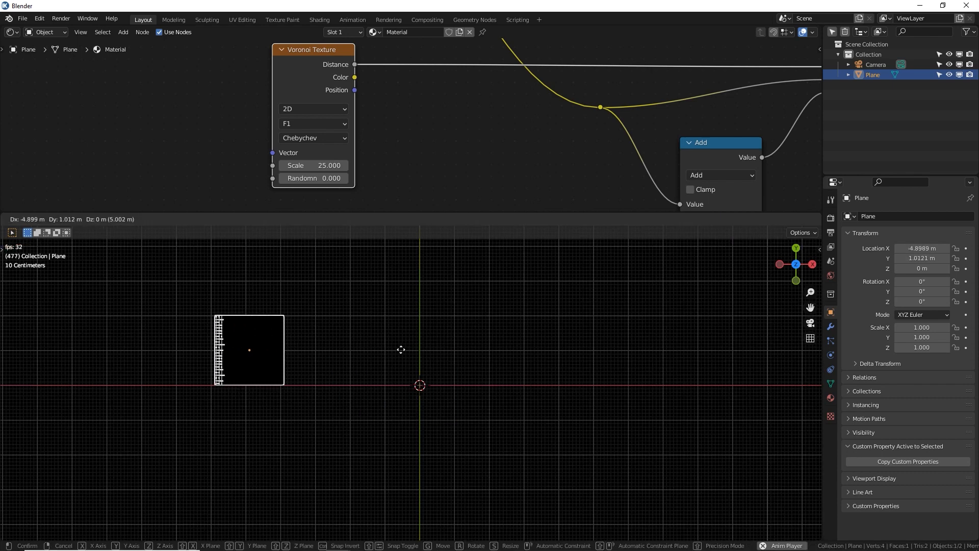
click(401, 350)
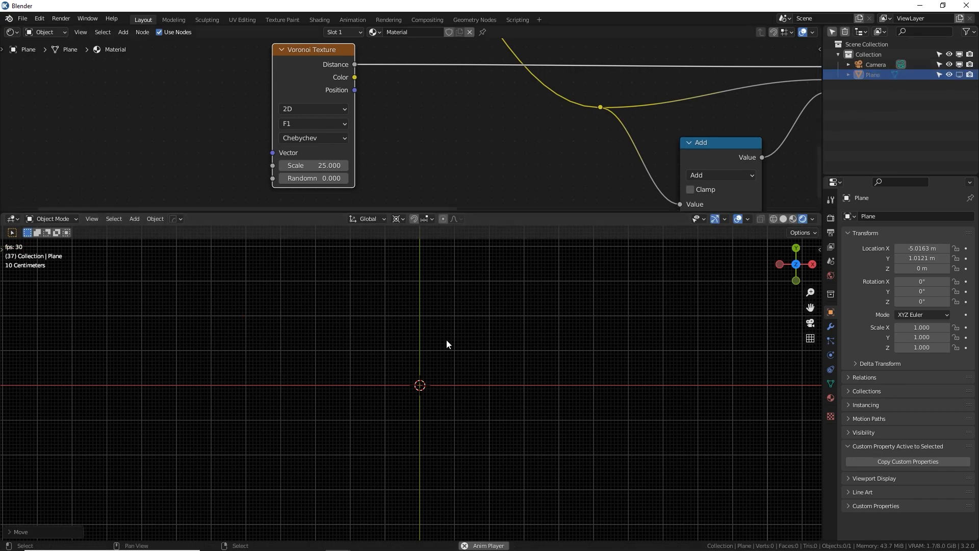
Step: Add a new plane mesh at the world origin
scroll(426, 399, up, 4)
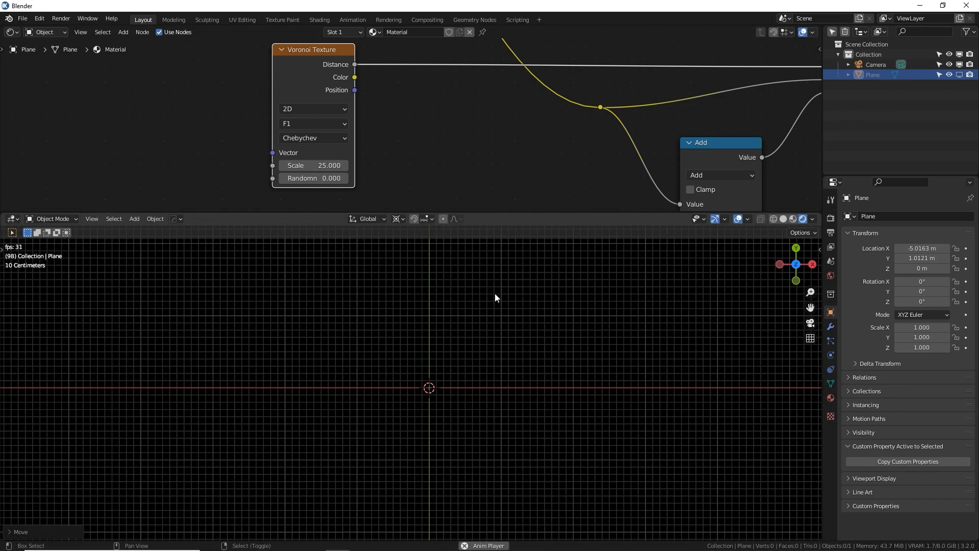
key(shift+a)
mouse_move(495, 295)
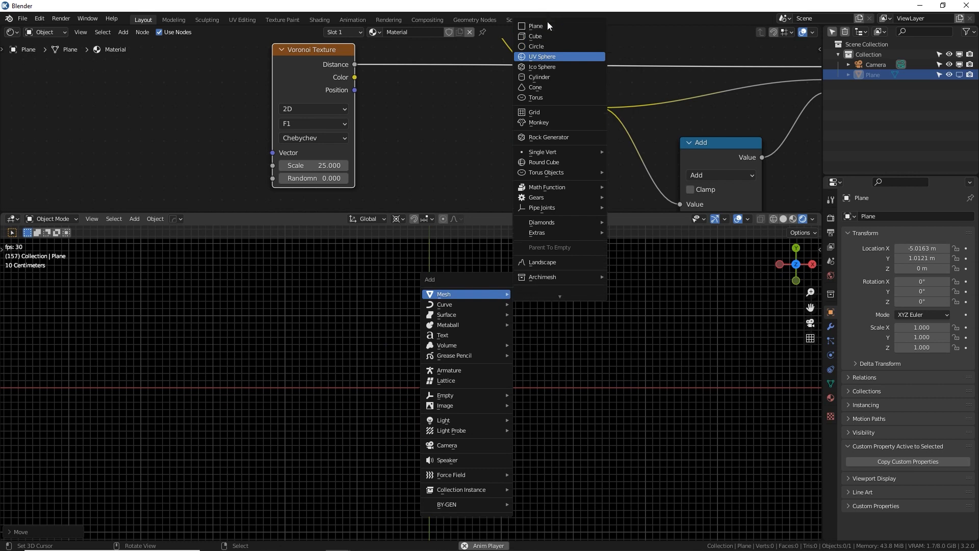
click(545, 26)
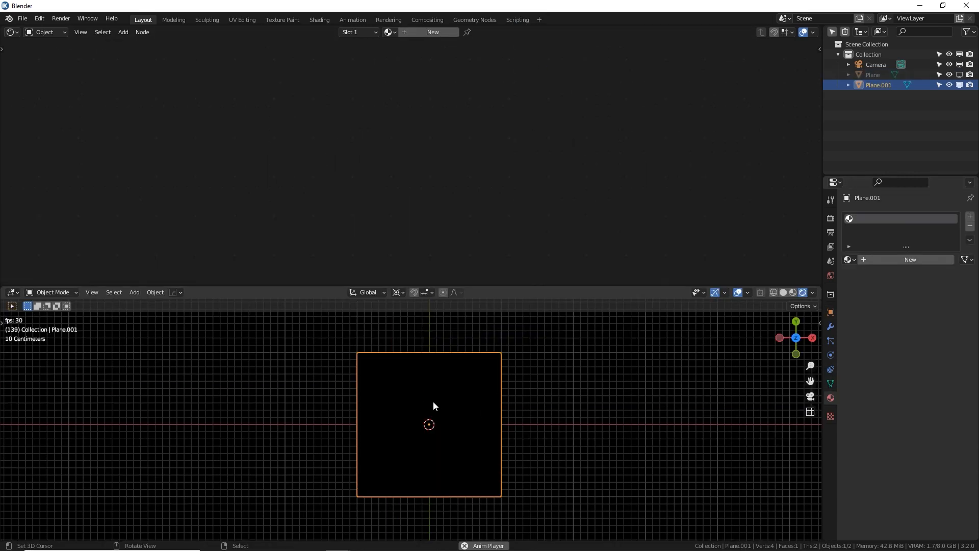
Step: Assign the existing material named Material to the new plane and make it an independent copy
click(850, 260)
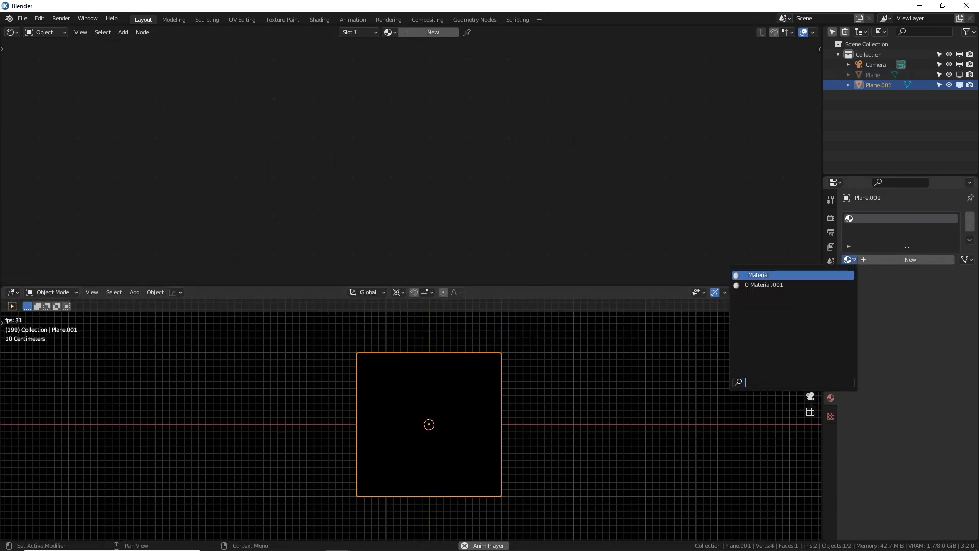
click(788, 277)
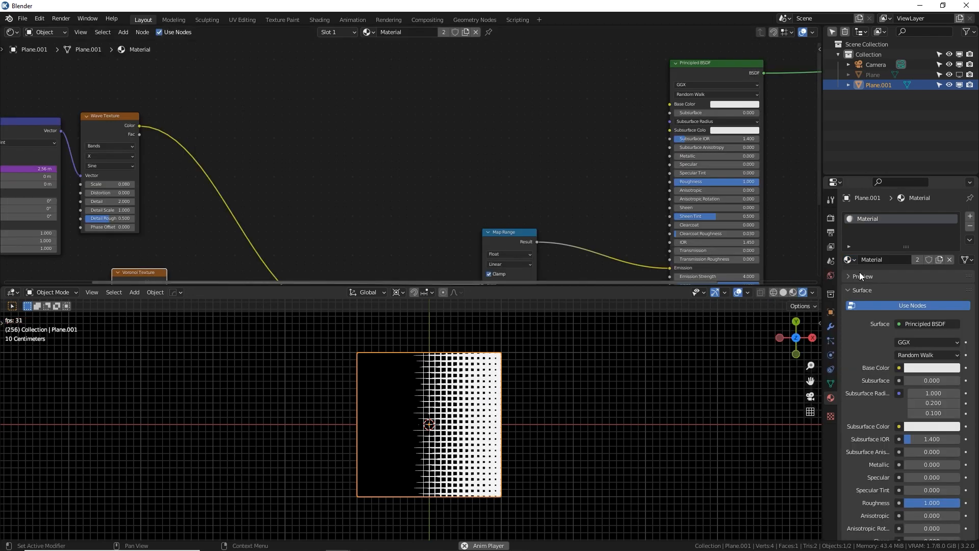
click(940, 259)
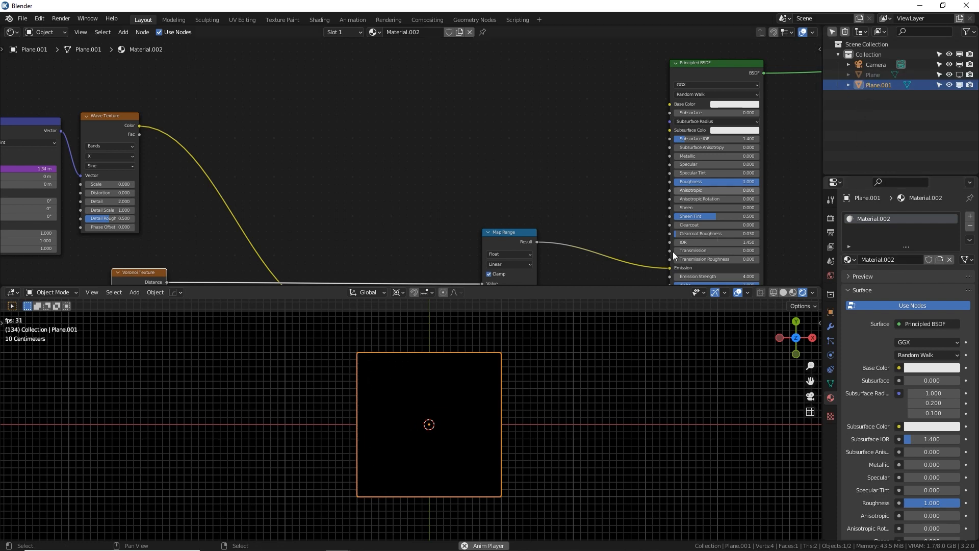
scroll(554, 228, down, 2)
scroll(403, 215, down, 3)
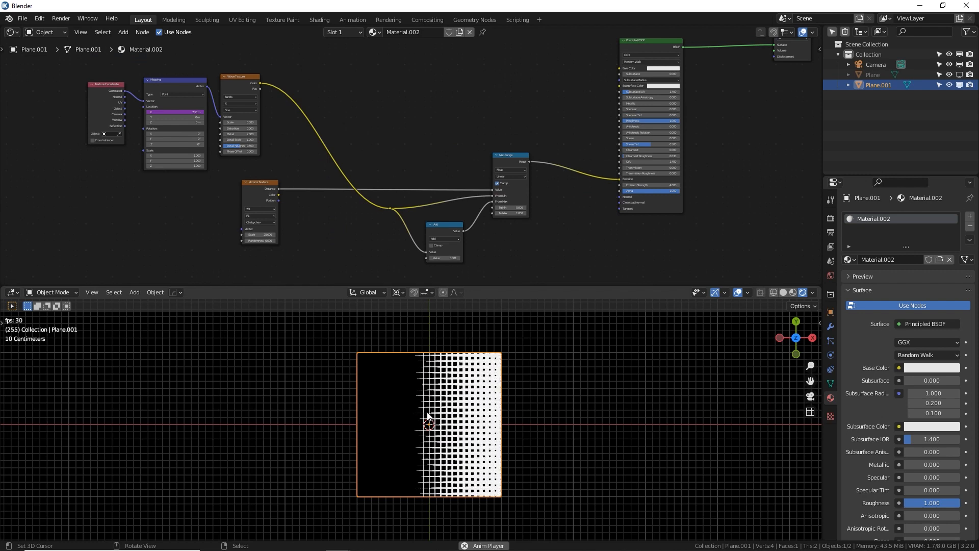
scroll(413, 432, up, 1)
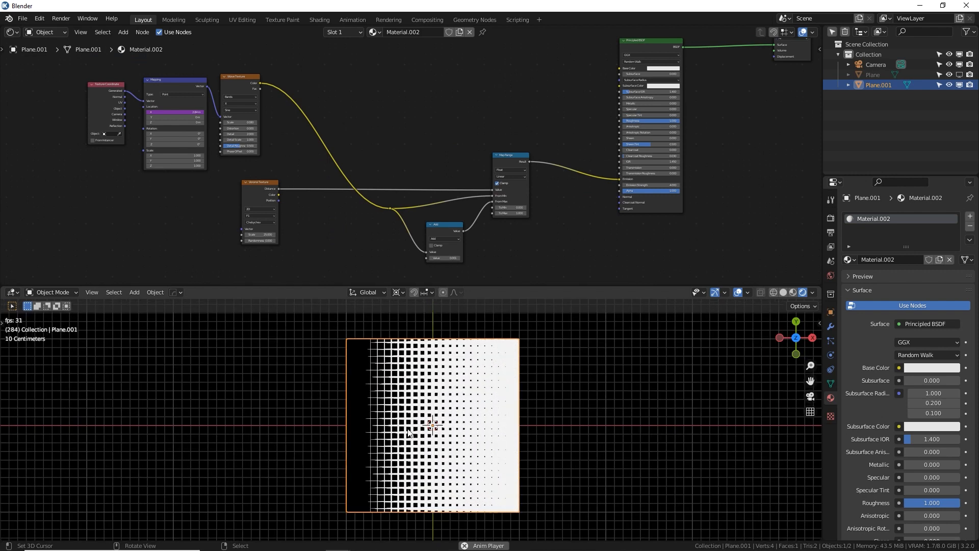
Step: Move the Wave Texture node slightly away from the Mapping node and switch its type to Musgrave Texture
click(244, 87)
scroll(297, 82, up, 1)
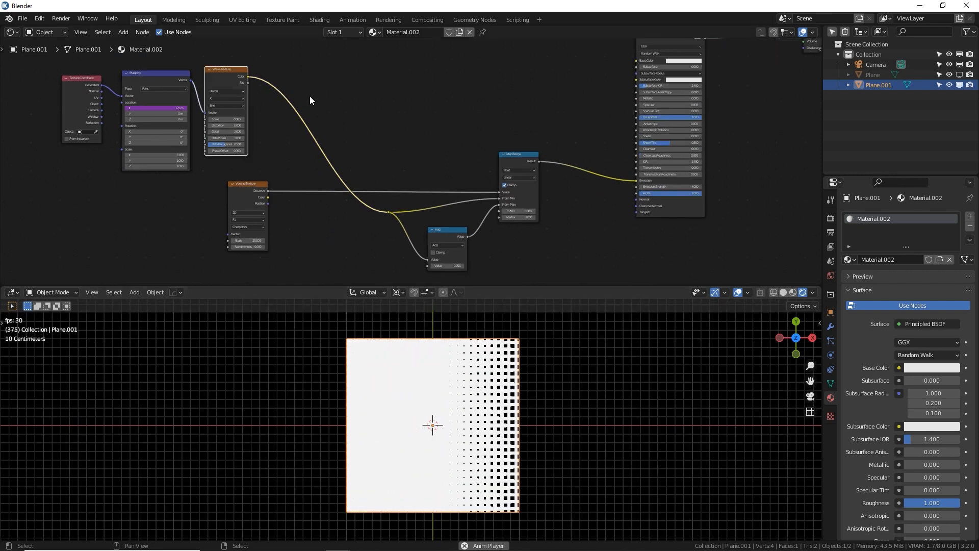
scroll(316, 109, up, 2)
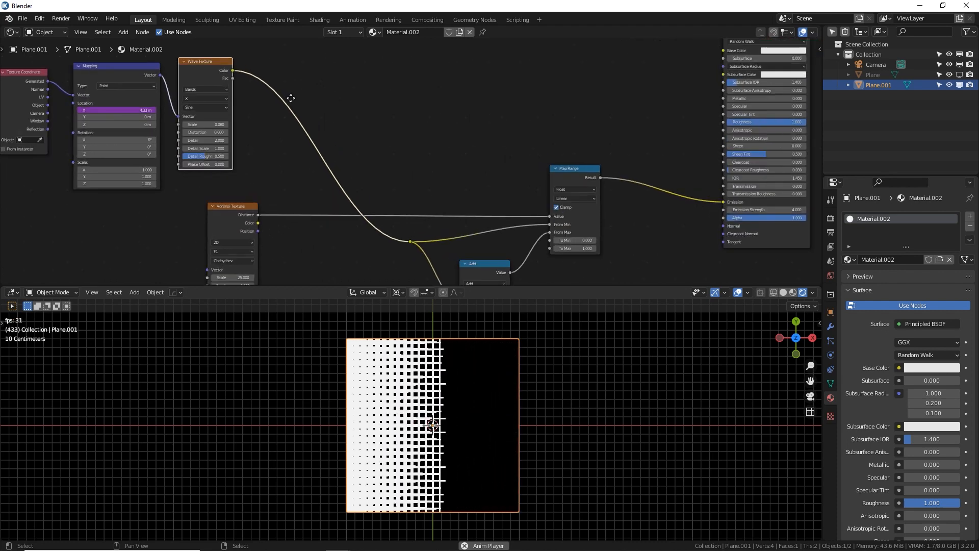
scroll(304, 114, up, 1)
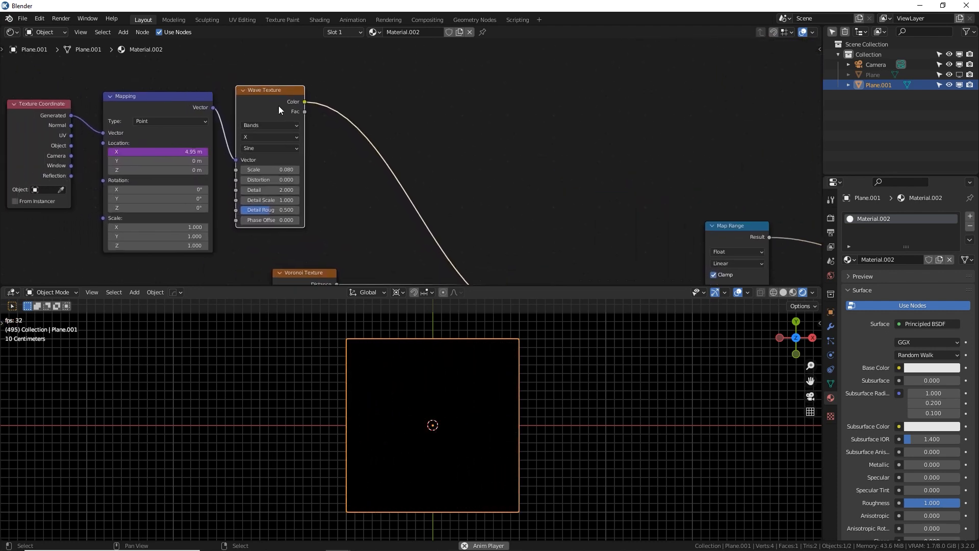
drag(278, 105, 322, 98)
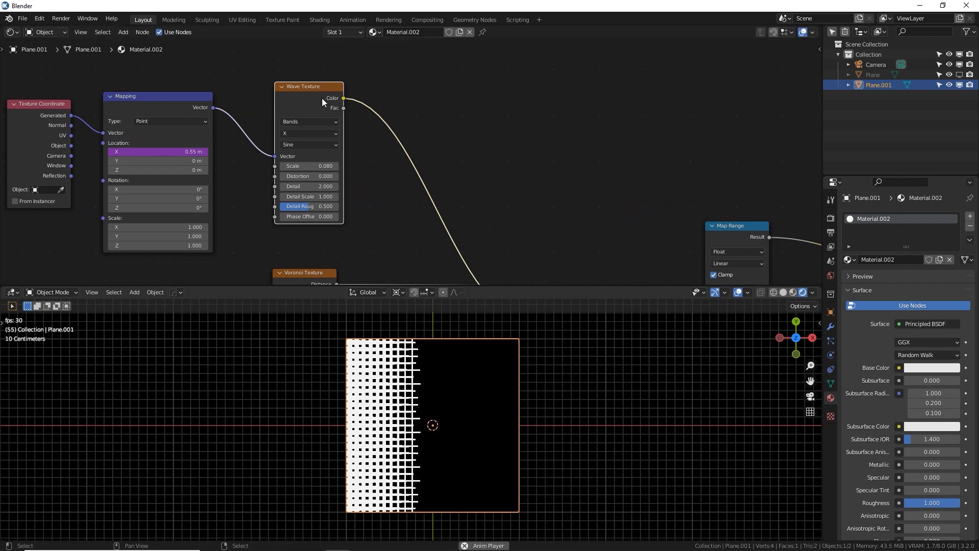
key(shift+s)
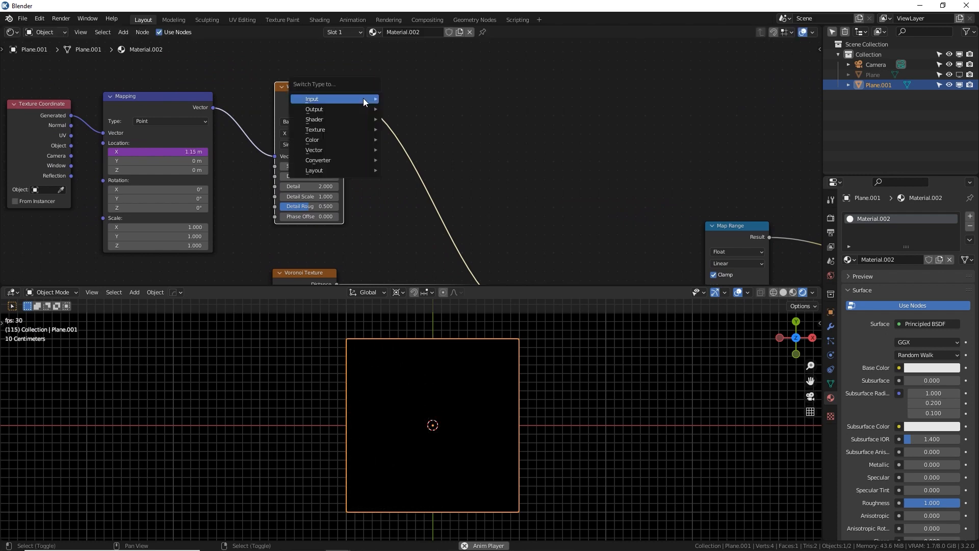
mouse_move(363, 99)
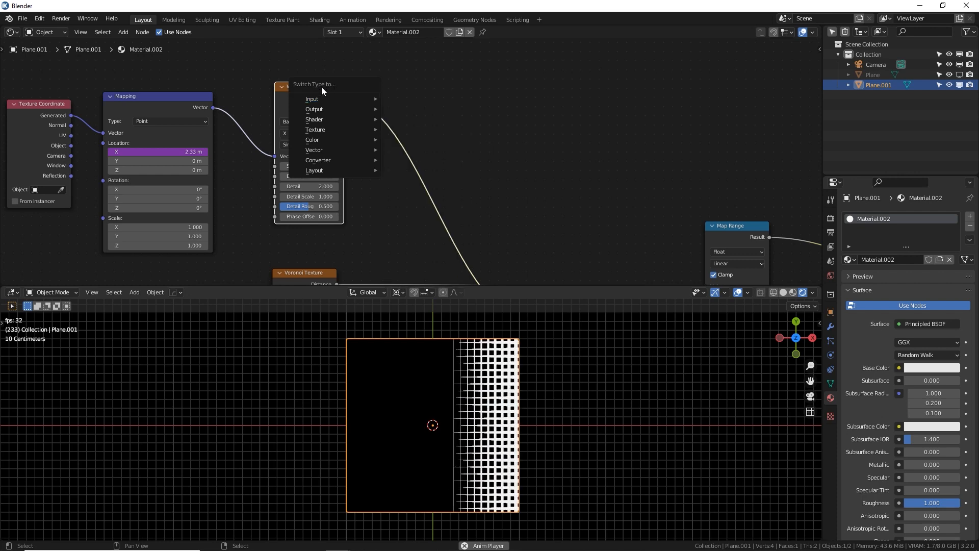
mouse_move(353, 129)
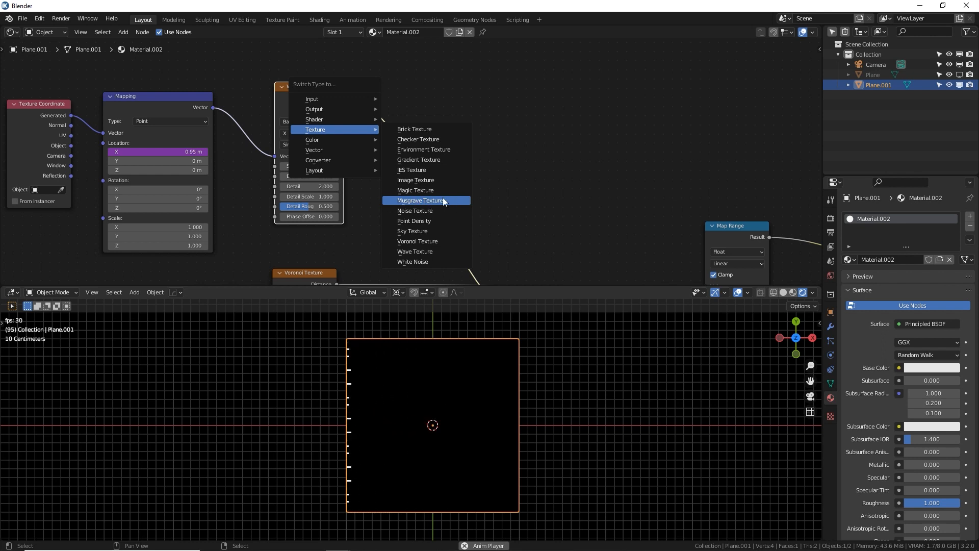
click(430, 201)
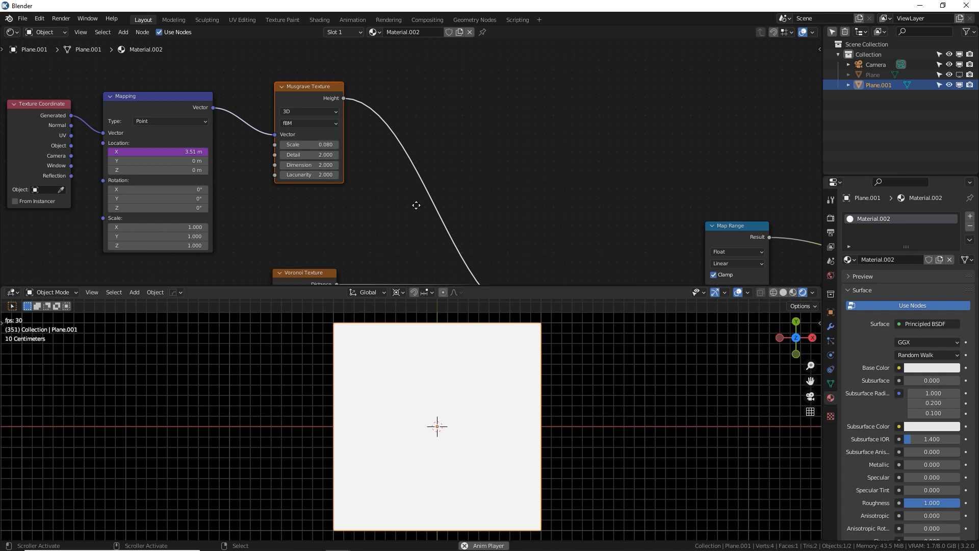
Step: Delete the driver from the Mapping node's X location
middle_drag(416, 205, 420, 201)
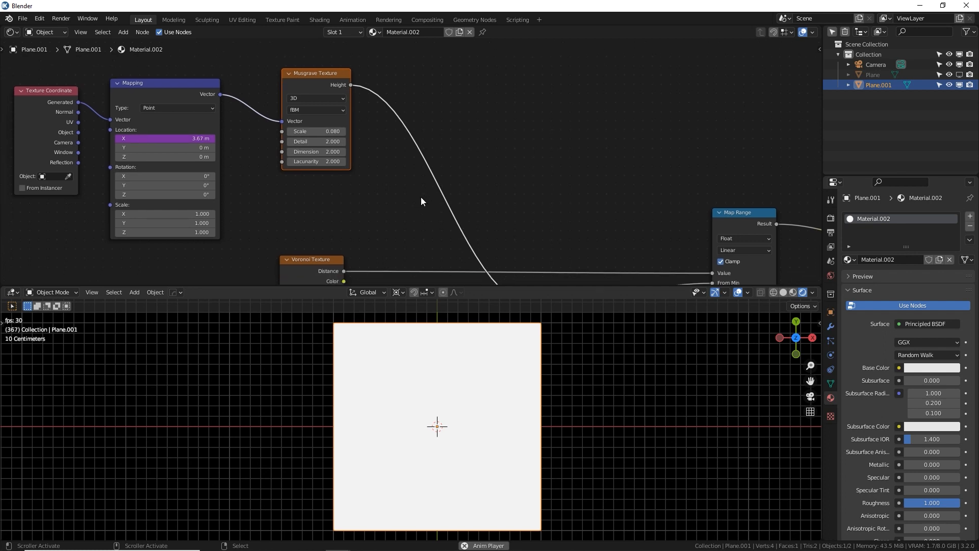
scroll(391, 172, up, 2)
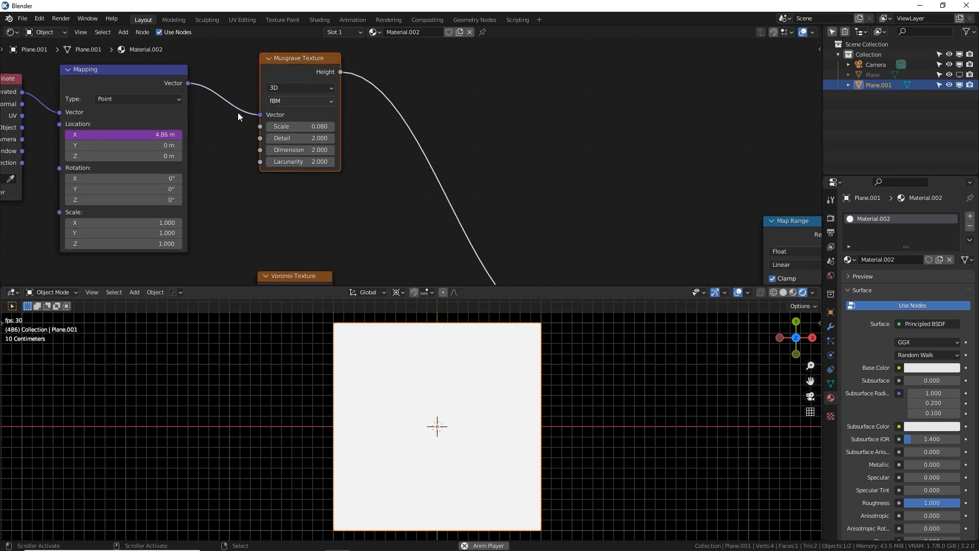
right_click(137, 137)
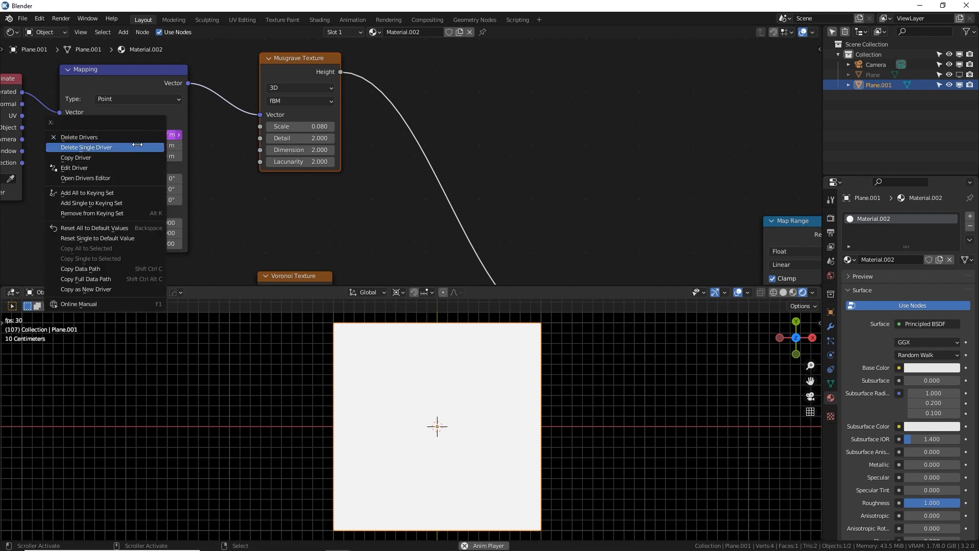
click(125, 138)
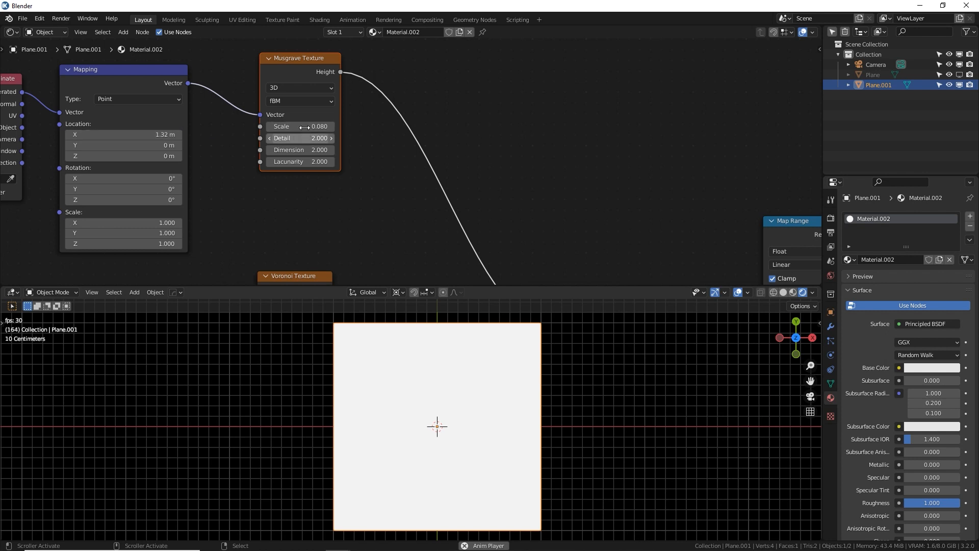
Step: Set the Musgrave Texture to 4D and raise its scale to 4.980
click(306, 88)
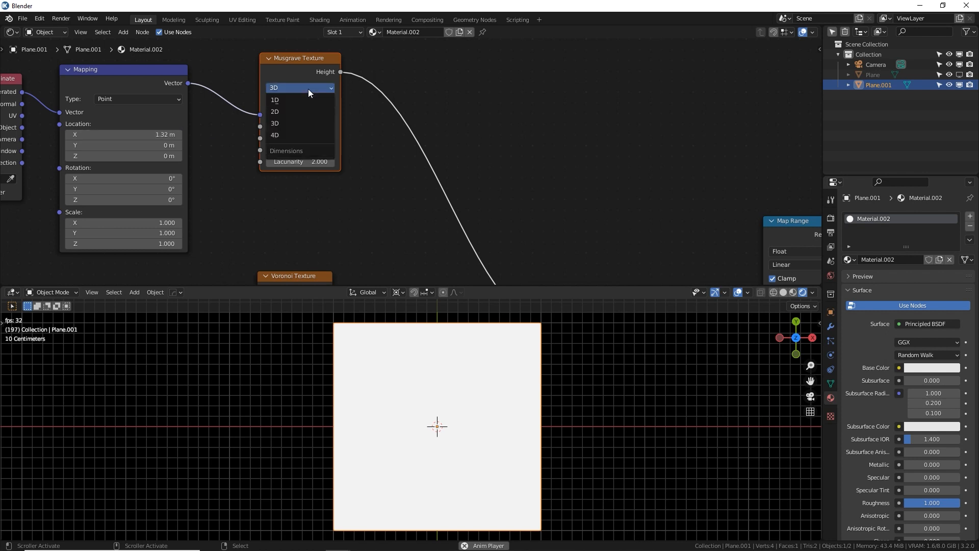
click(292, 131)
scroll(405, 160, up, 1)
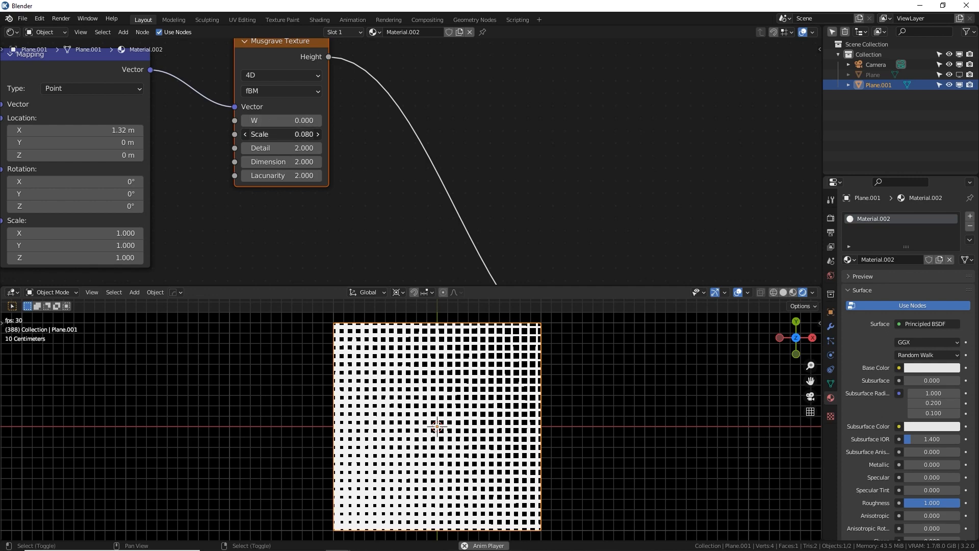
drag(282, 134, 376, 135)
Step: Preview the Musgrave Texture's output on the plane
ctrl+shift+click(280, 62)
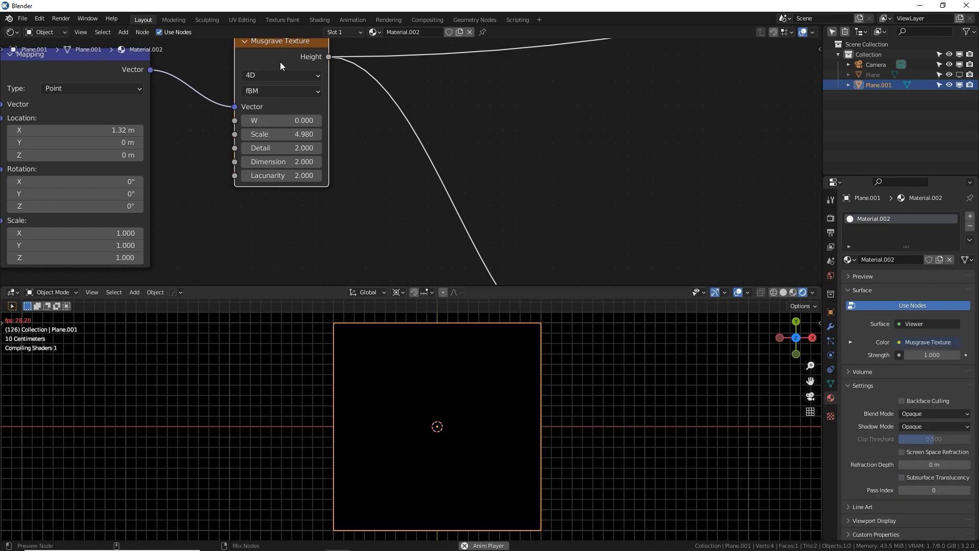
scroll(400, 193, down, 5)
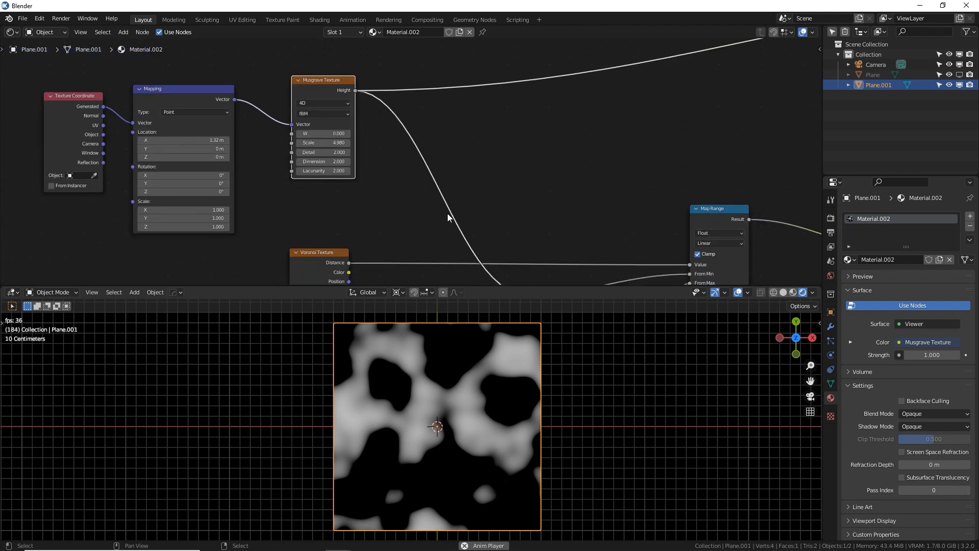
middle_drag(476, 211, 455, 183)
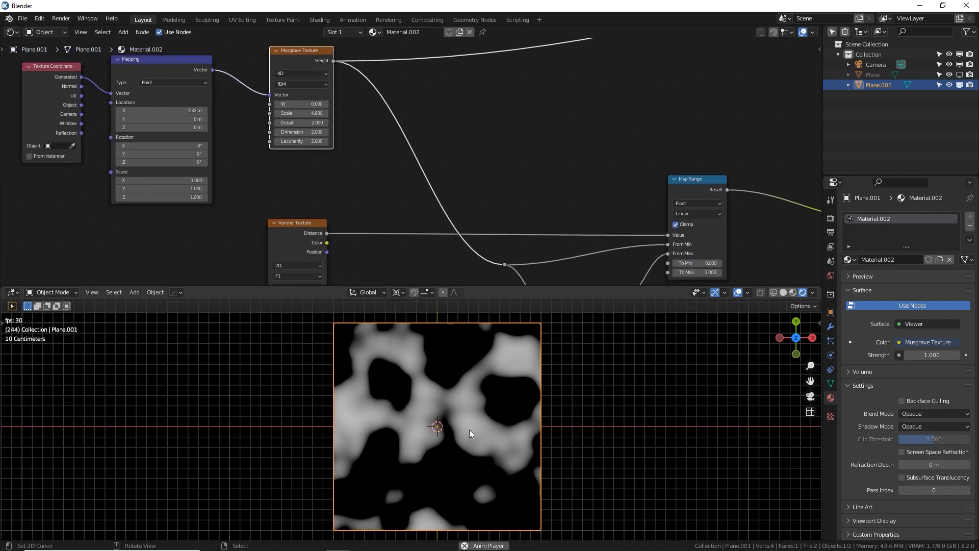
Step: Preview the Voronoi Texture on the plane and set its scale to 100
middle_drag(509, 243, 526, 169)
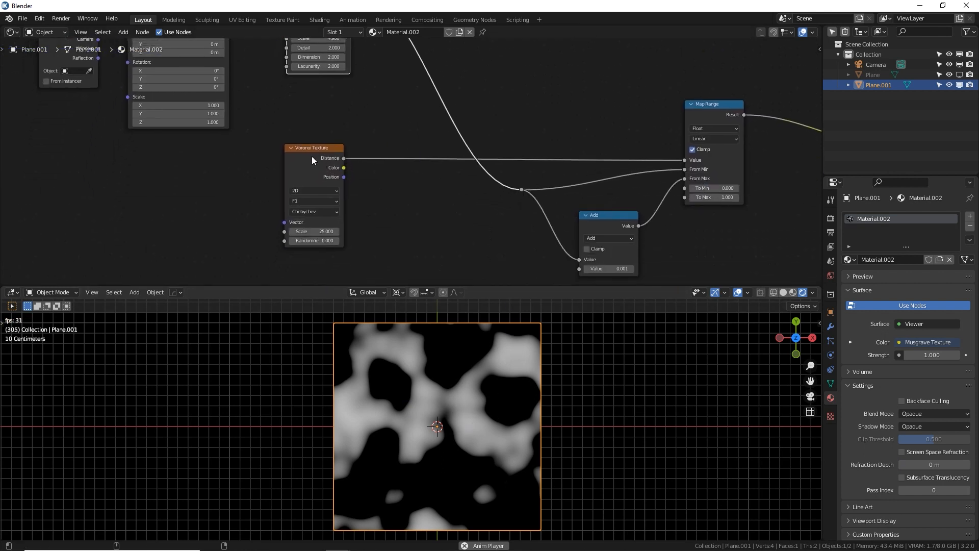
ctrl+shift+click(312, 158)
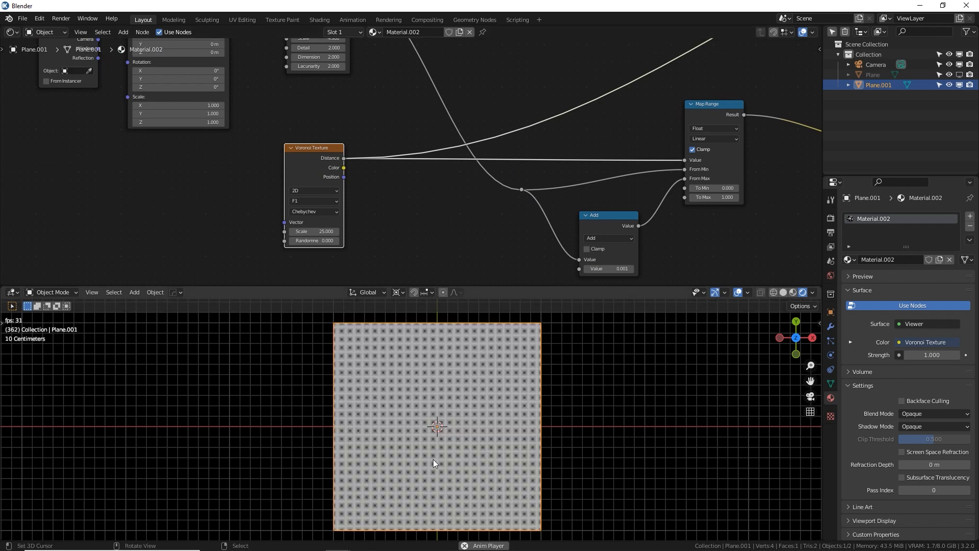
scroll(433, 457, up, 2)
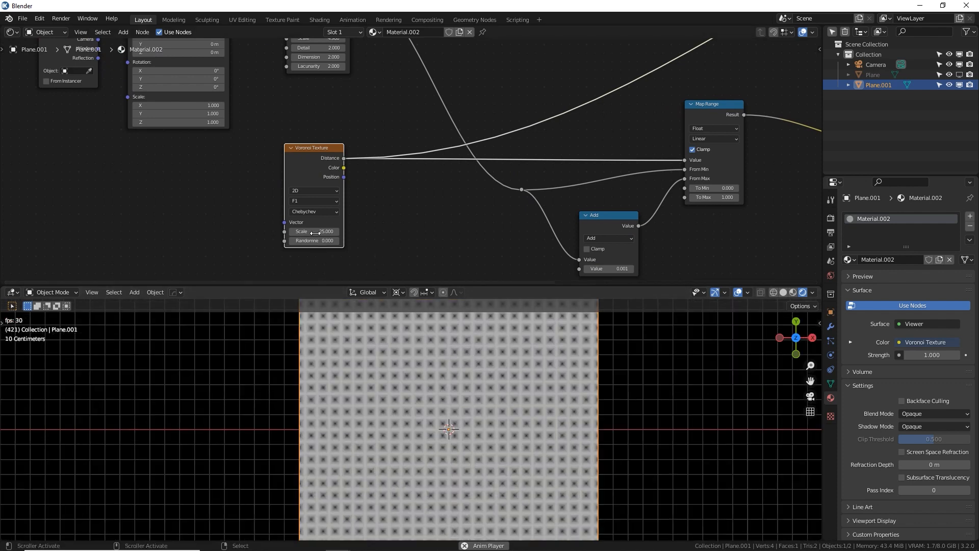
text(00)
key(Return)
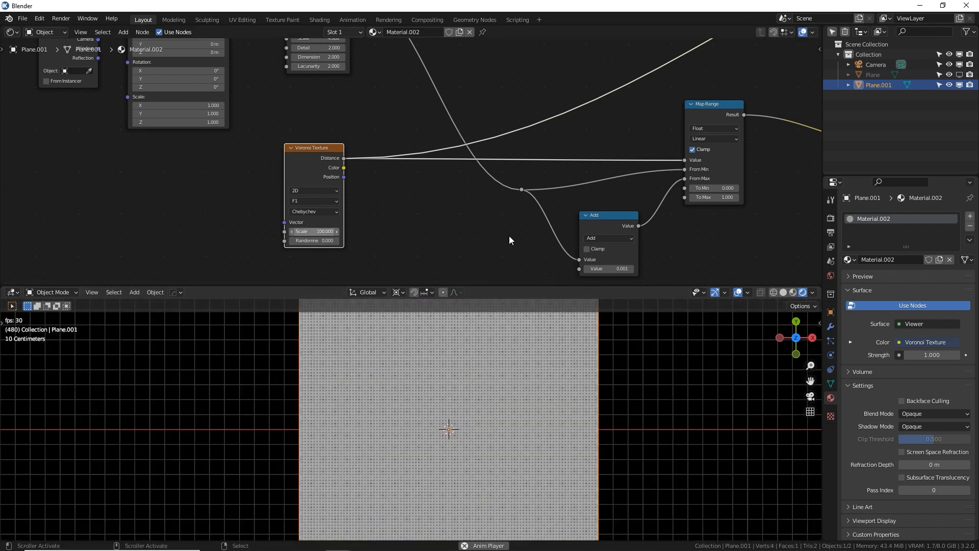
Step: Preview the Musgrave Texture once more, and reconnect the Principled BSDF to the material output
scroll(531, 446, up, 3)
middle_drag(448, 136, 434, 245)
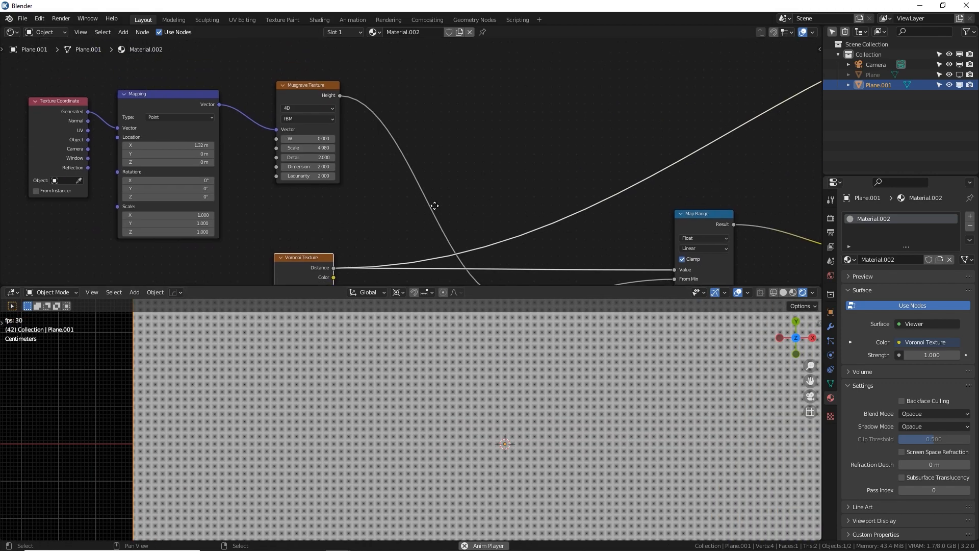
ctrl+shift+click(317, 91)
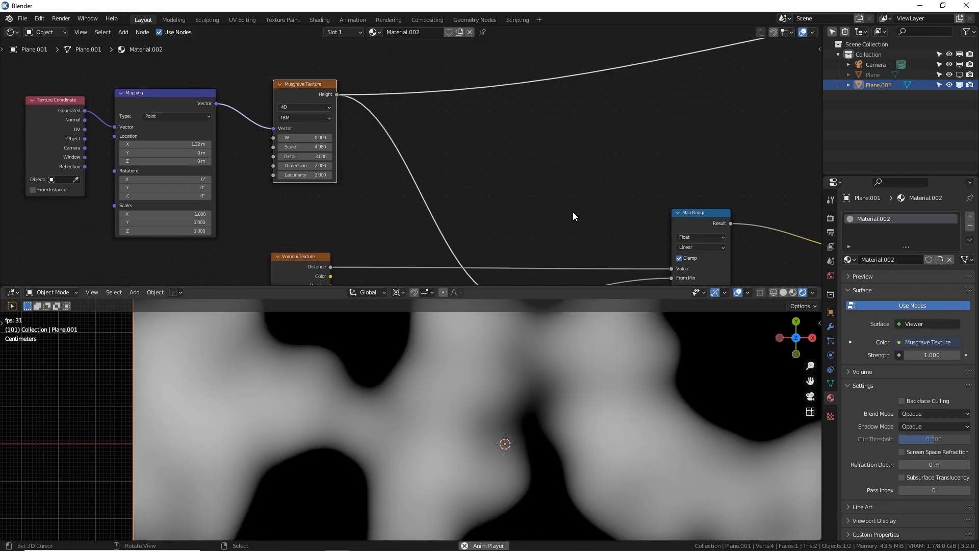
scroll(573, 215, down, 3)
middle_drag(665, 162, 590, 161)
ctrl+shift+click(663, 84)
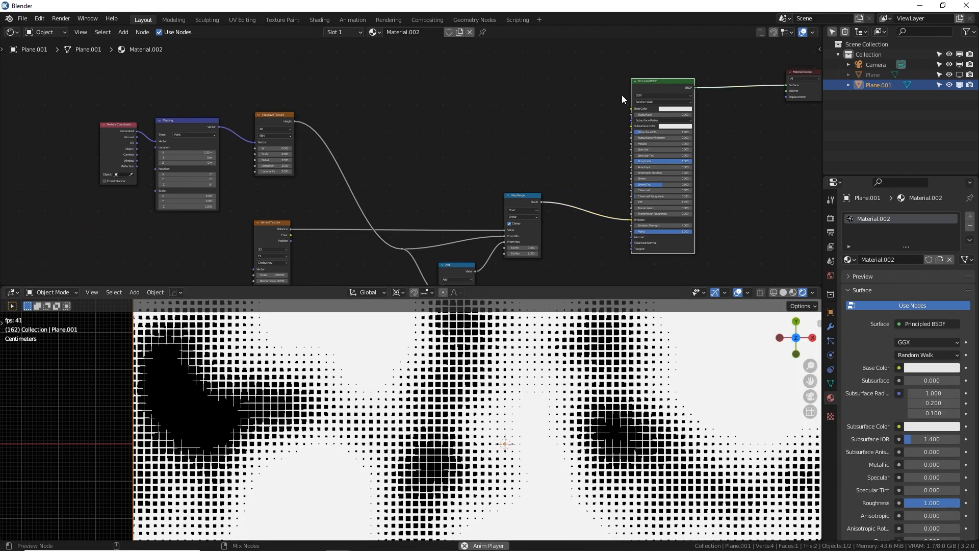
Step: Animate the Musgrave Texture's W value with the driver expression #frame*.01
middle_drag(601, 408, 498, 358)
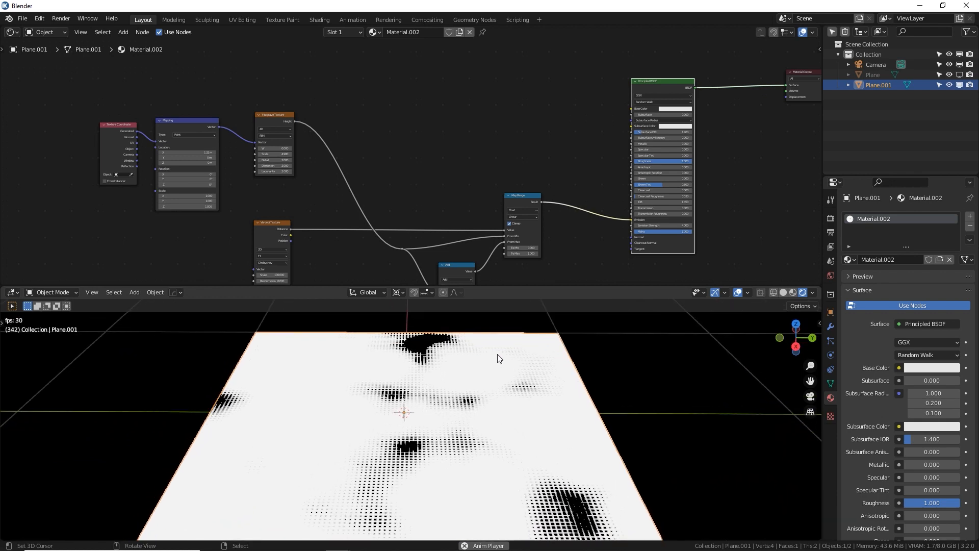
click(274, 123)
scroll(275, 123, up, 4)
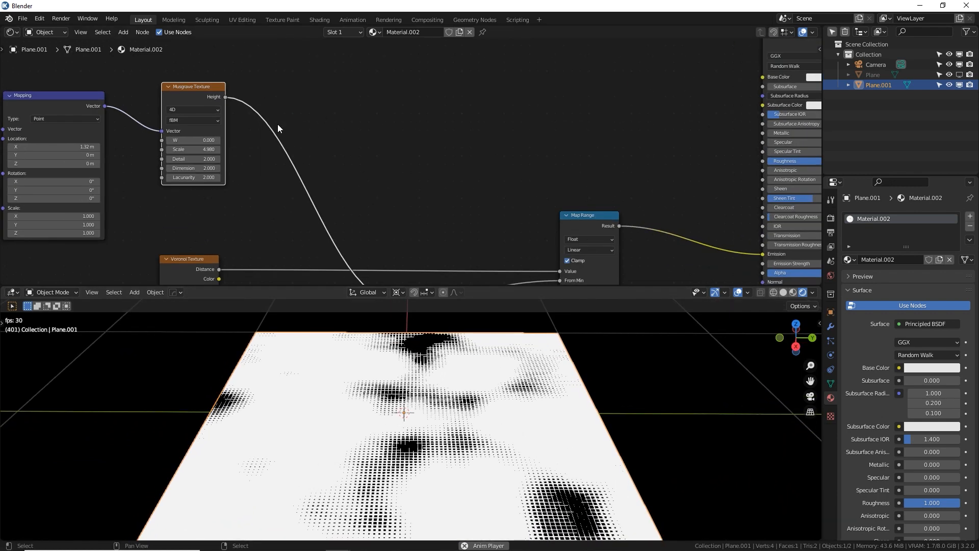
scroll(509, 130, up, 1)
middle_drag(580, 120, 454, 142)
scroll(412, 160, up, 5)
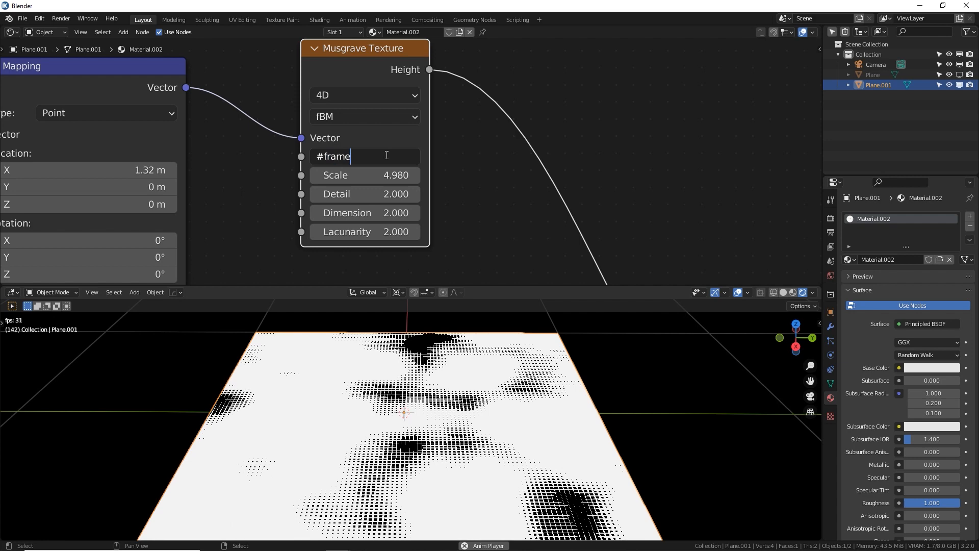
text(1)
key(Return)
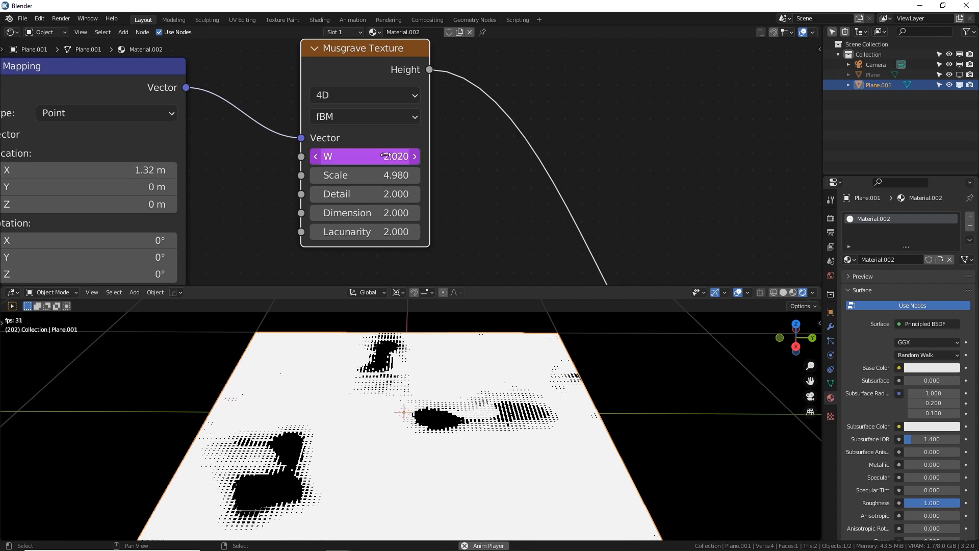
Step: Slow the W animation by changing its driver expression to frame*.001
click(368, 159)
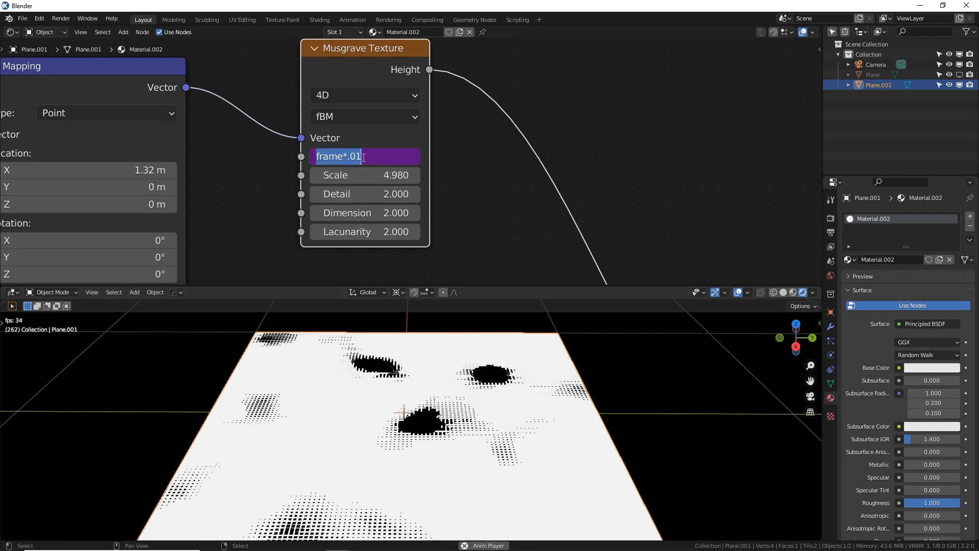
click(357, 157)
text(0)
key(Return)
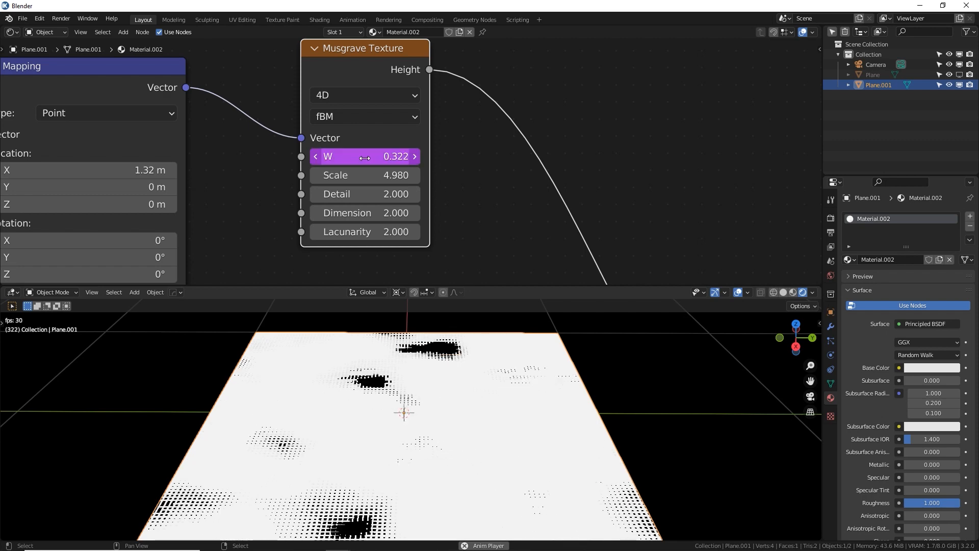
Step: With the plane seen from above, set the Musgrave Texture's detail to 15 and dimension to 0.960, and enlarge the 3D viewport
middle_drag(357, 405, 449, 443)
key(KP_7)
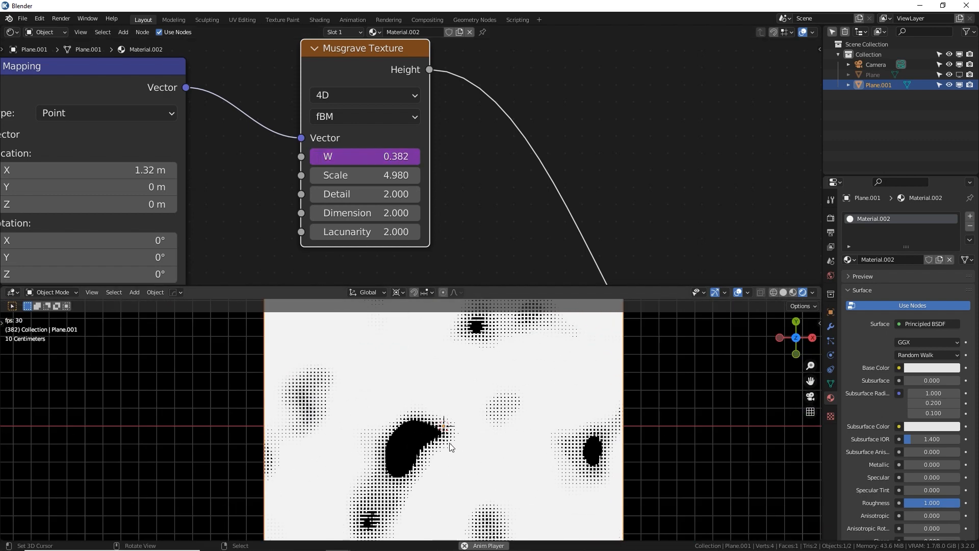
scroll(449, 443, down, 1)
scroll(449, 443, up, 4)
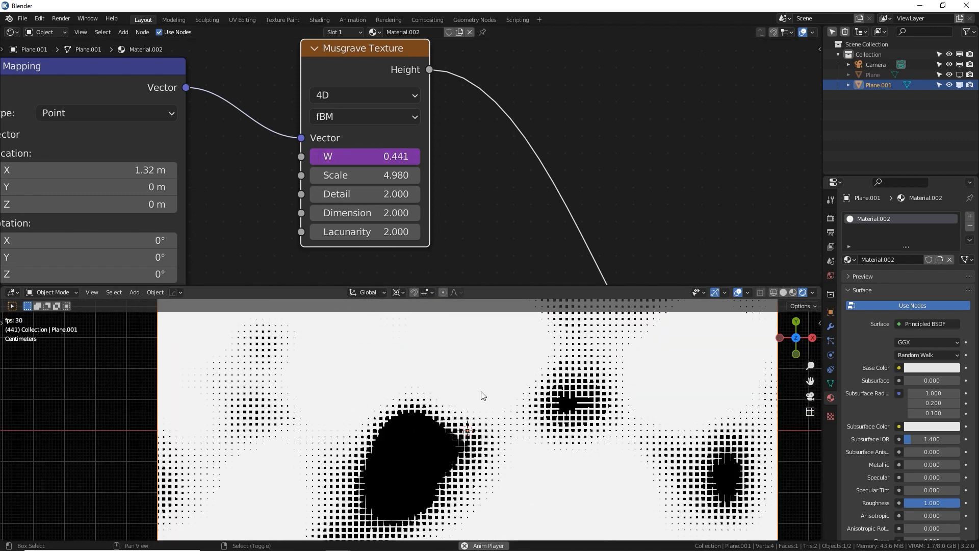
scroll(431, 426, down, 1)
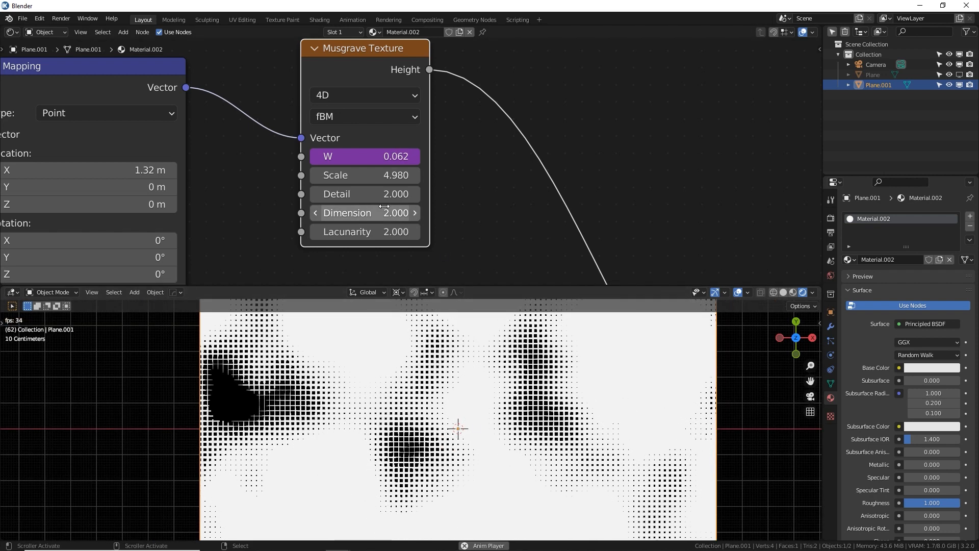
drag(349, 194, 398, 194)
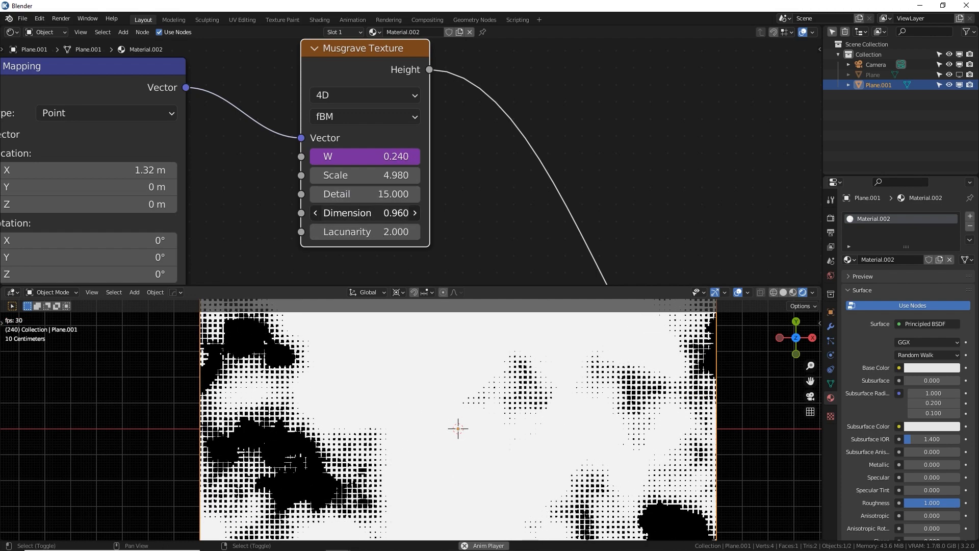
drag(476, 286, 477, 172)
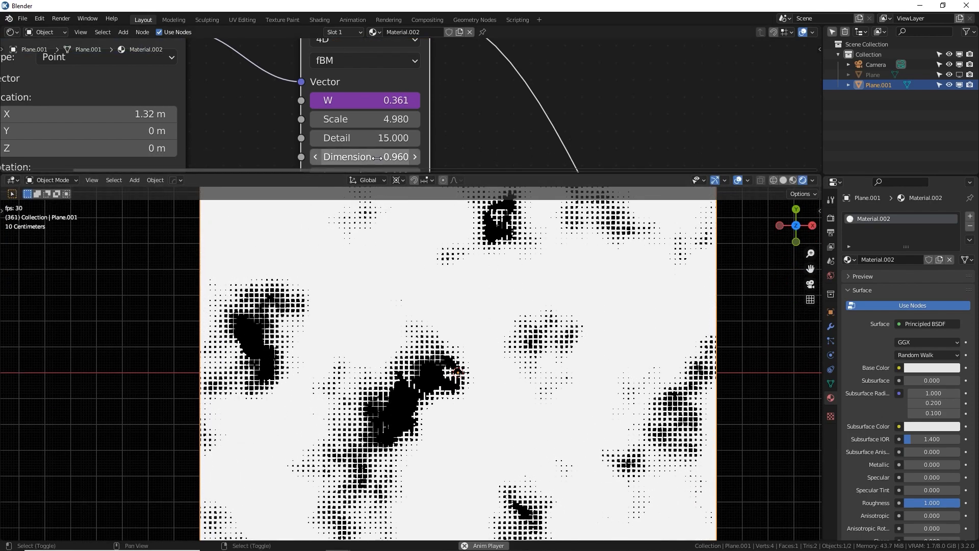
Step: Set the Musgrave Texture's dimension to 0.600 and slow its W animation with the driver expression frame*.0001
drag(378, 158, 341, 158)
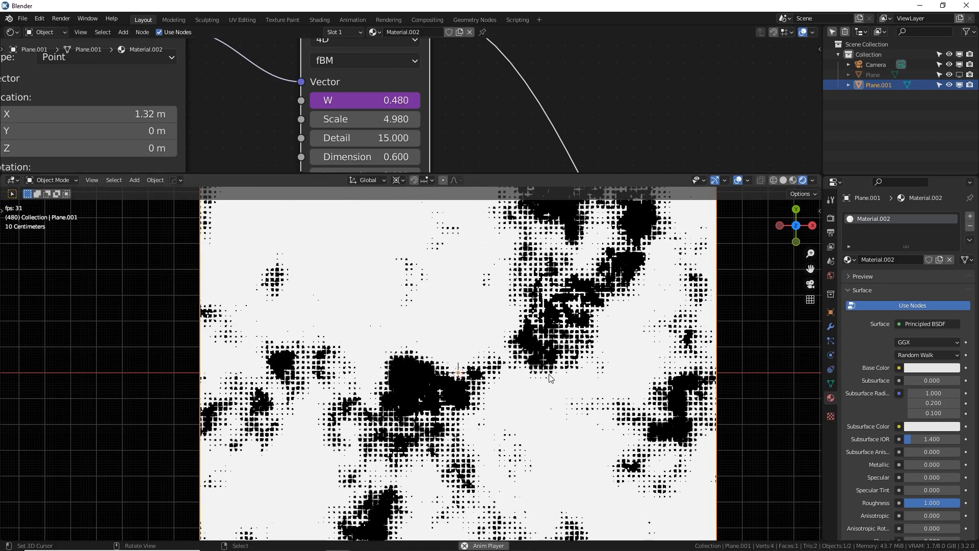
click(391, 100)
text(0)
key(Return)
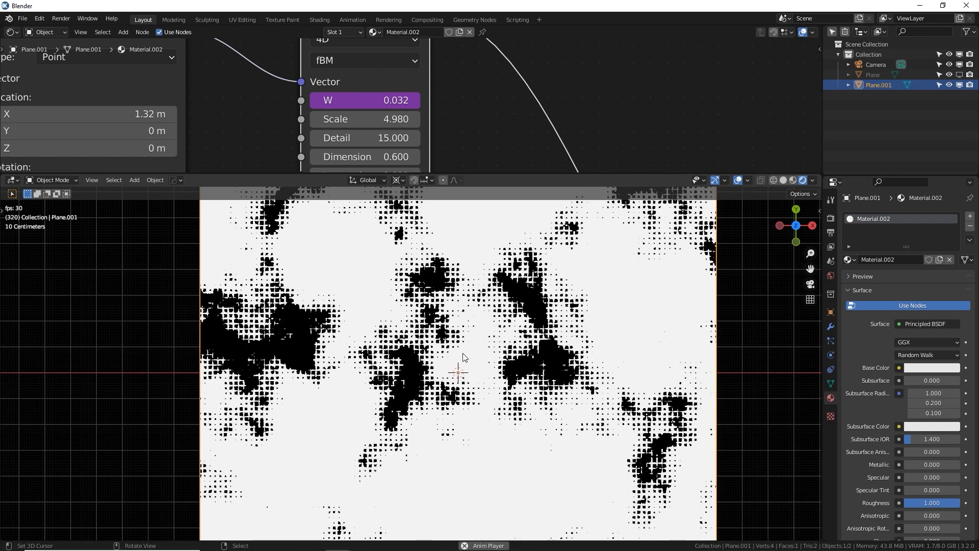
Step: Raise the Add math node's lower value to 2.331 to soften the edges of the pattern
middle_drag(477, 135, 391, 40)
scroll(475, 124, down, 6)
scroll(491, 108, up, 2)
middle_drag(493, 107, 396, 115)
scroll(464, 118, up, 1)
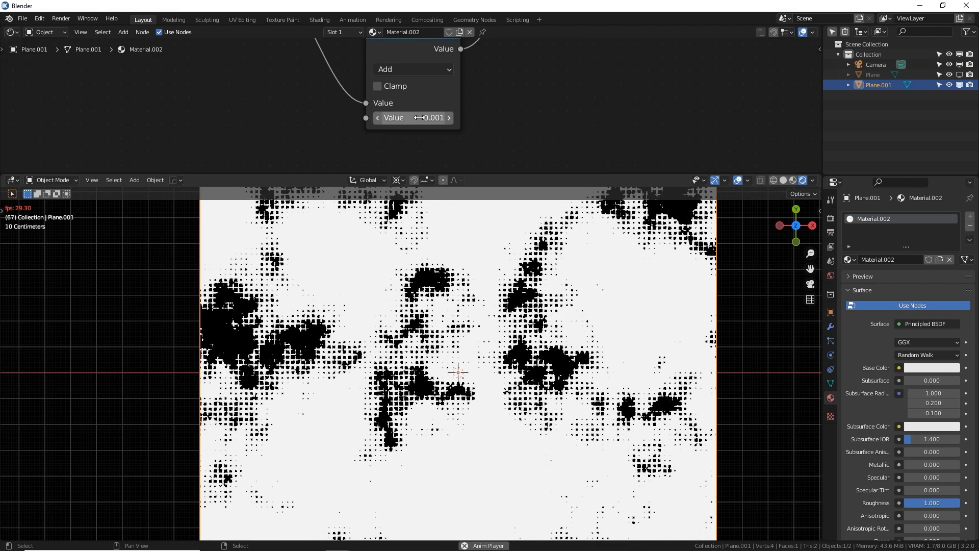
drag(408, 118, 474, 118)
scroll(461, 356, up, 5)
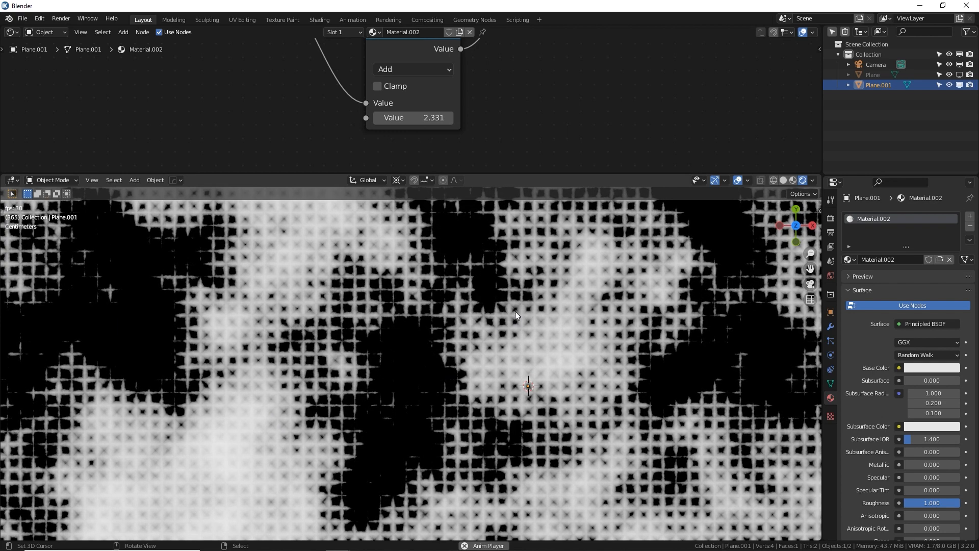
Step: Lower the Add math node's value to -0.819 to try an inverted pattern
scroll(487, 345, down, 3)
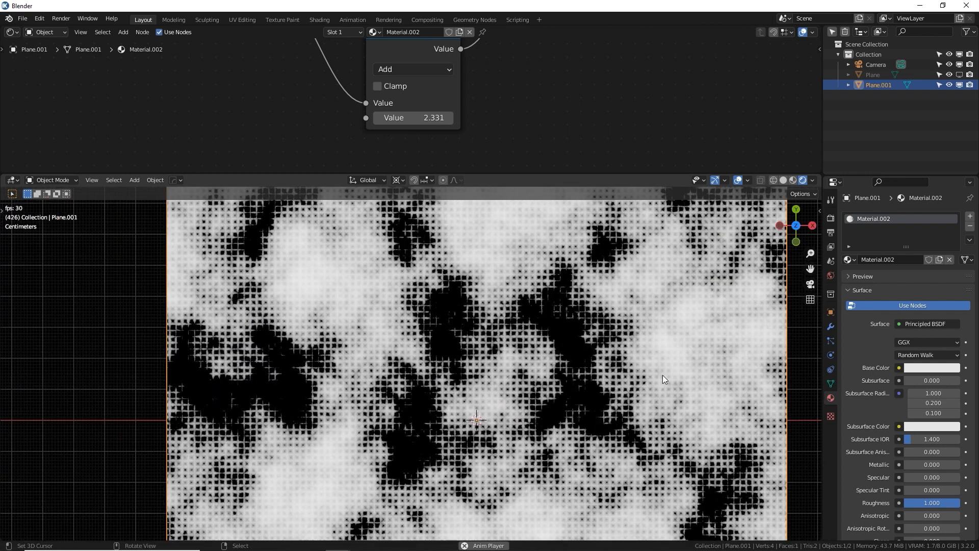
mouse_move(419, 118)
mouse_down()
mouse_move(495, 118)
mouse_move(406, 117)
mouse_move(422, 118)
mouse_up()
scroll(450, 107, down, 3)
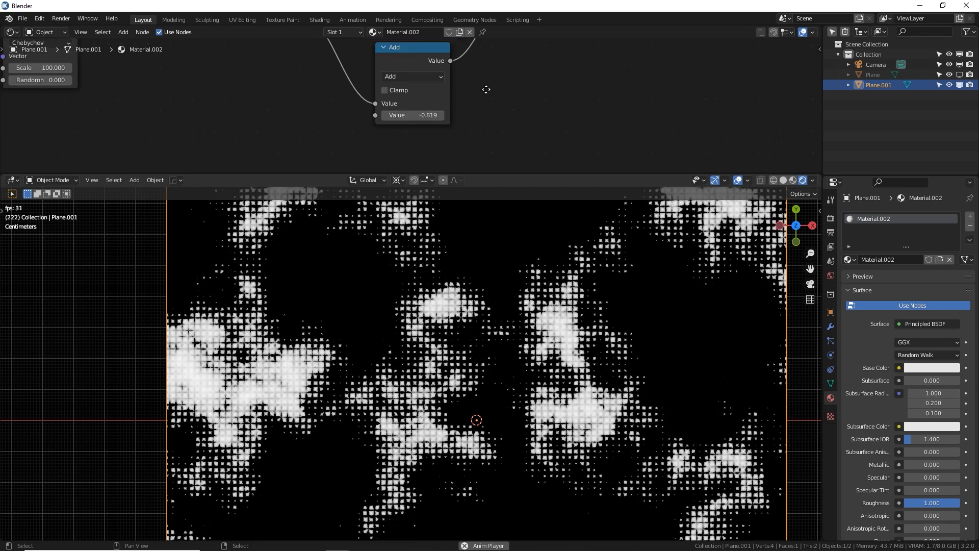
Step: Check the Map Range node and set the Add math node's value to 0.541
middle_drag(488, 89, 524, 131)
middle_drag(576, 64, 522, 109)
click(547, 72)
middle_drag(551, 61, 540, 133)
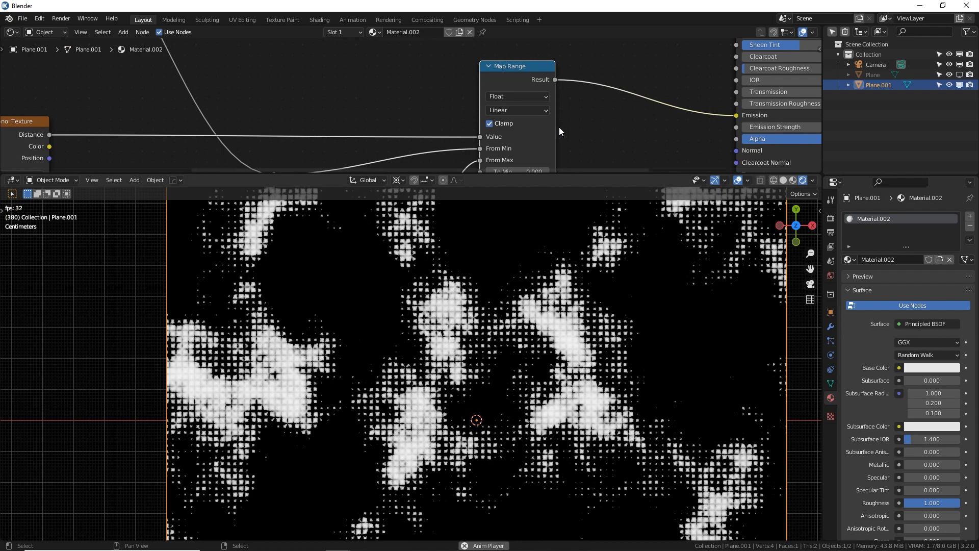
middle_drag(589, 131, 589, 46)
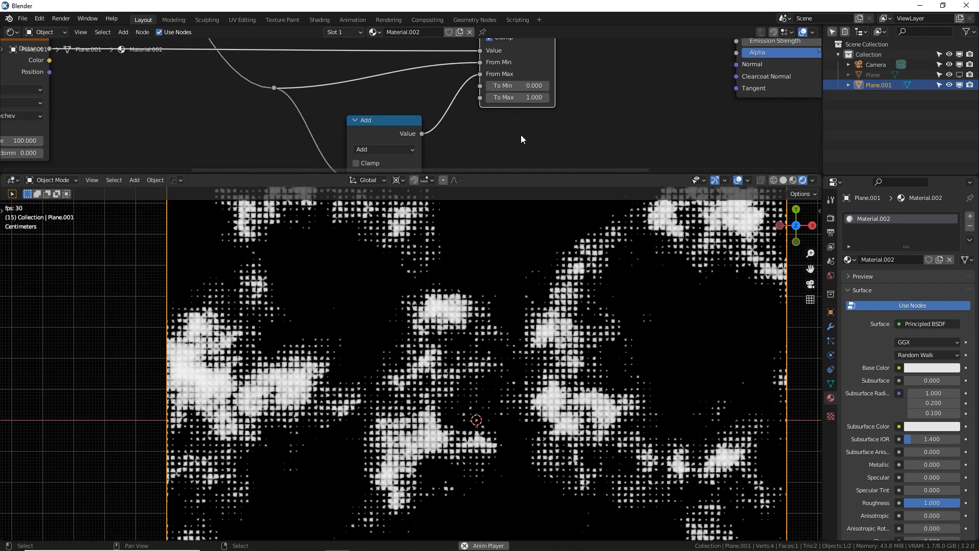
middle_drag(504, 127, 550, 59)
drag(438, 119, 451, 119)
Step: Switch the Voronoi Texture's distance metric from Chebychev to Euclidean for round dots
middle_drag(399, 104, 621, 47)
middle_drag(302, 134, 322, 113)
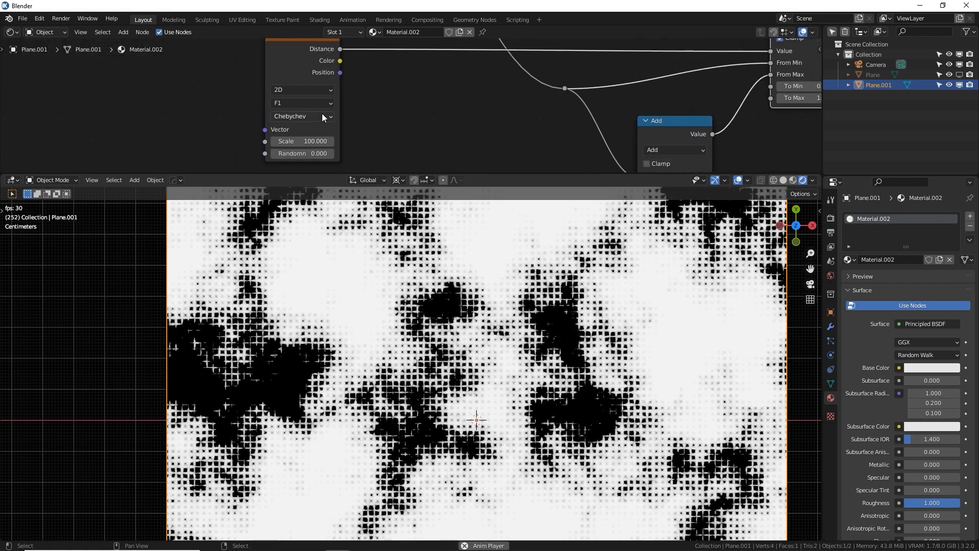
click(322, 114)
click(315, 127)
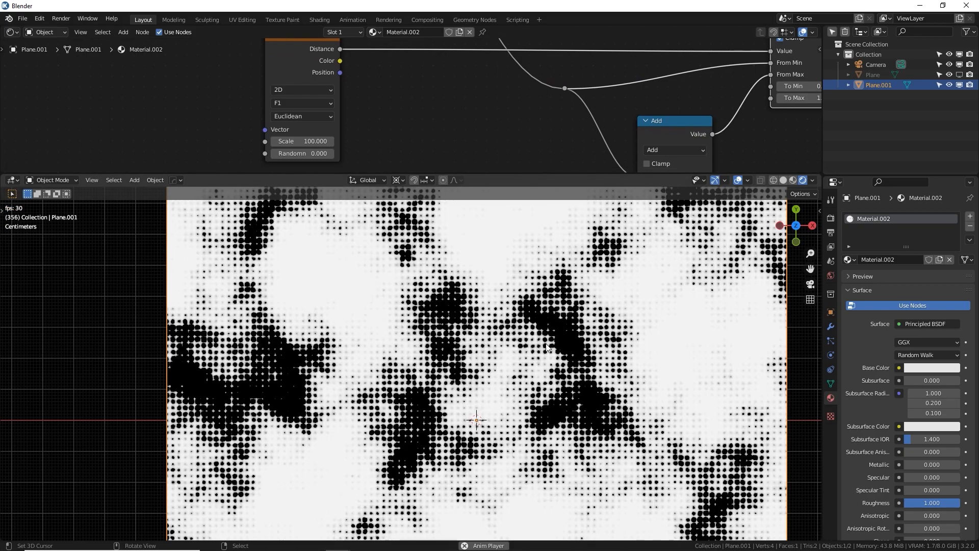
Step: Sharpen the dot edges by setting the Add math node's value to 0.021
scroll(529, 348, up, 3)
middle_drag(617, 166, 551, 109)
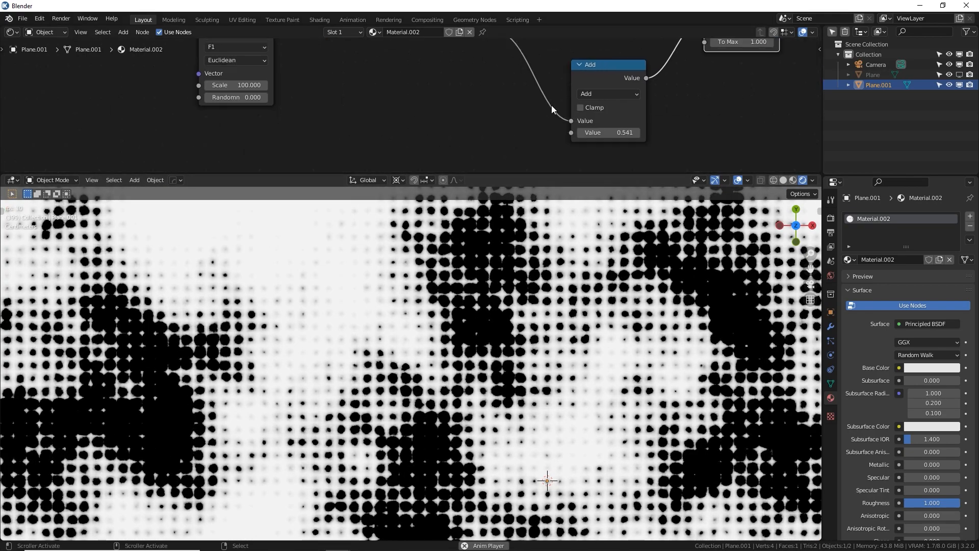
mouse_move(615, 133)
mouse_down()
mouse_move(589, 133)
mouse_move(611, 133)
mouse_up()
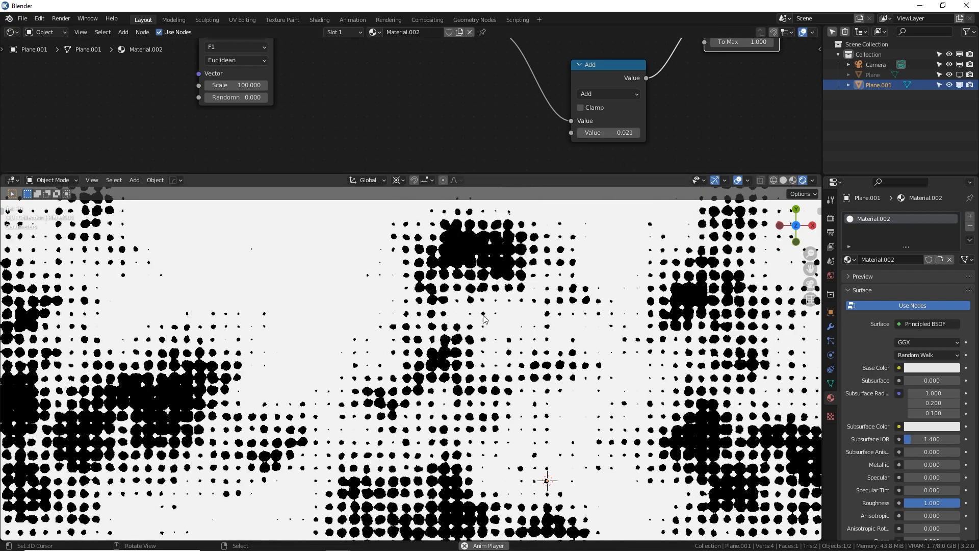
scroll(530, 274, up, 6)
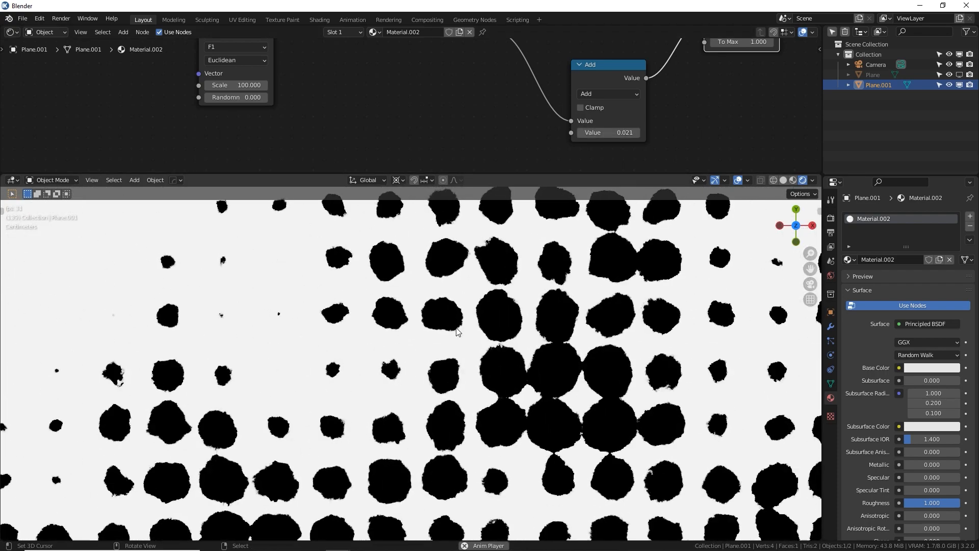
Step: Smooth the dot shapes by setting the Musgrave Texture's dimension to 1.020, and inspect the dots on the plane
middle_drag(329, 138, 496, 127)
middle_drag(508, 41, 521, 151)
drag(438, 103, 463, 103)
drag(435, 103, 430, 103)
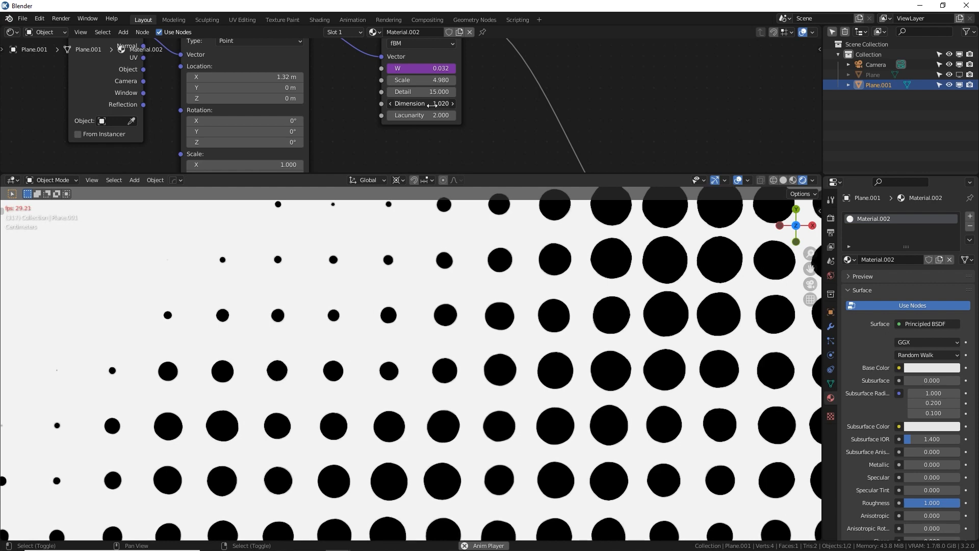
scroll(622, 297, down, 1)
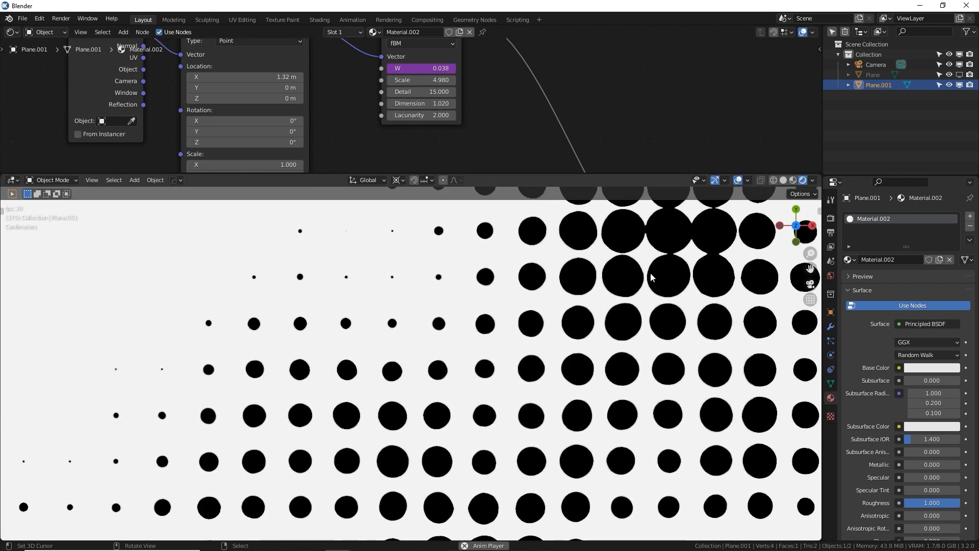
shift+middle_drag(611, 272, 551, 392)
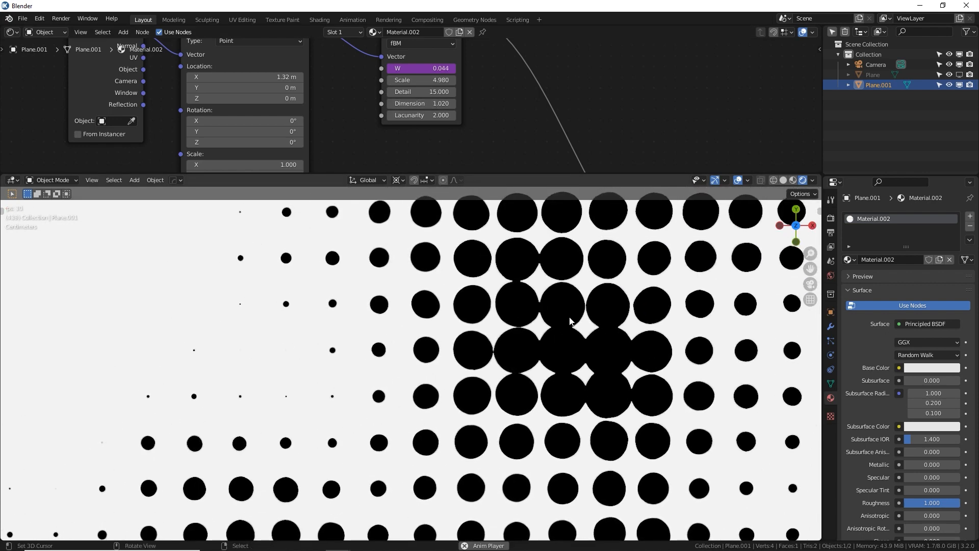
scroll(569, 320, down, 5)
scroll(531, 320, down, 2)
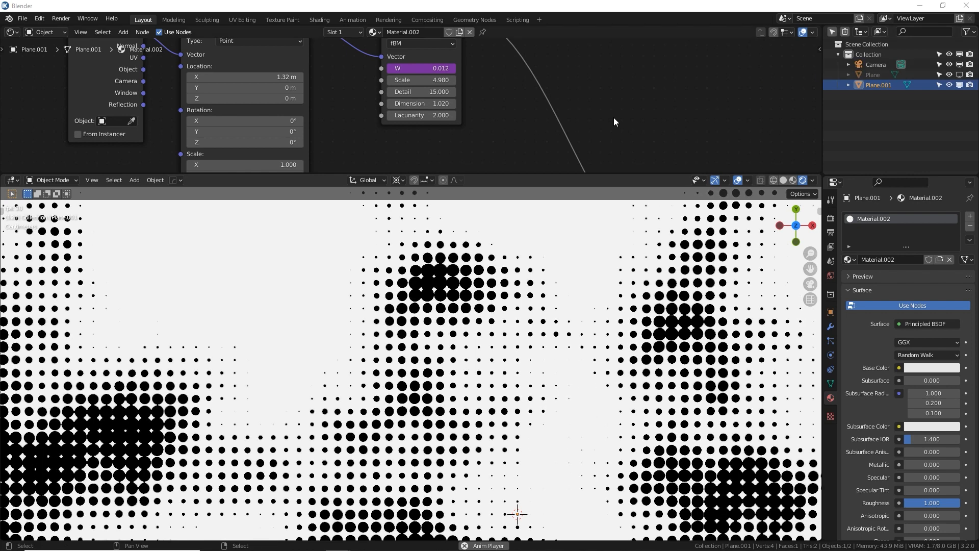
Step: Move the finished Plane.001 away from the origin and disable it in viewports
scroll(615, 121, down, 3)
scroll(504, 332, down, 10)
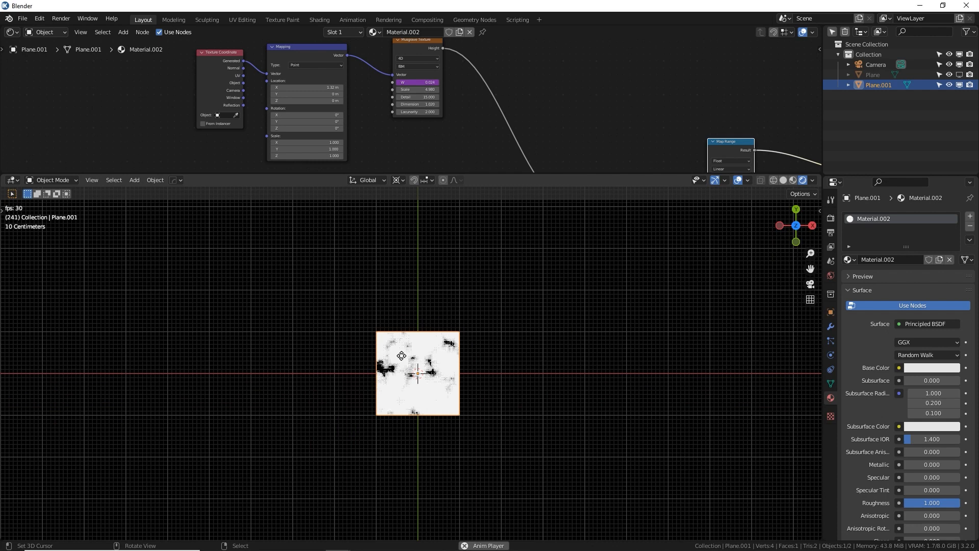
key(g)
click(238, 400)
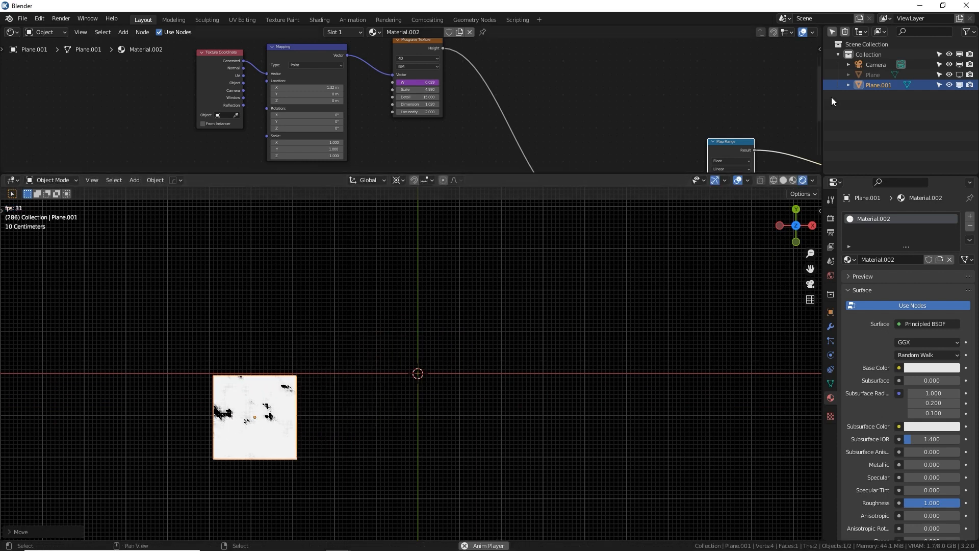
click(960, 85)
click(968, 31)
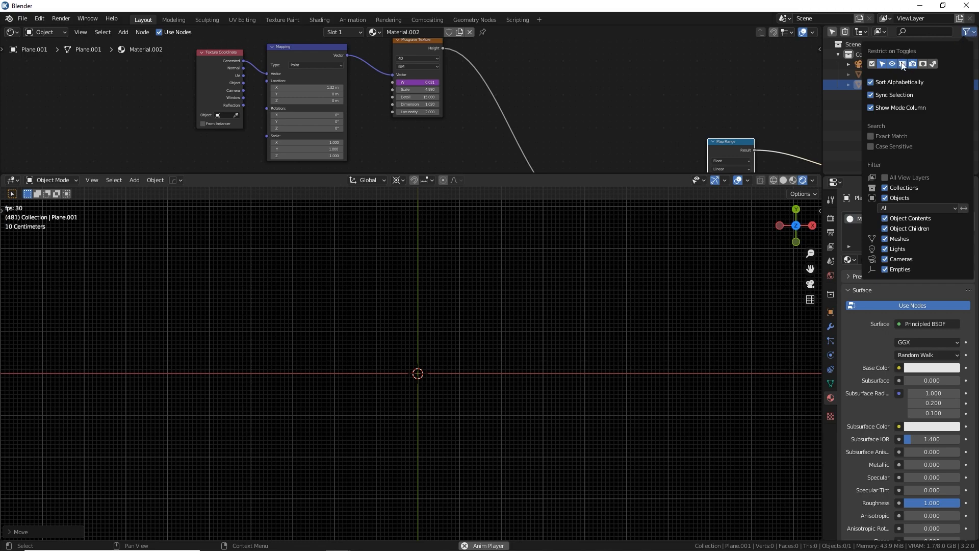
scroll(535, 348, up, 4)
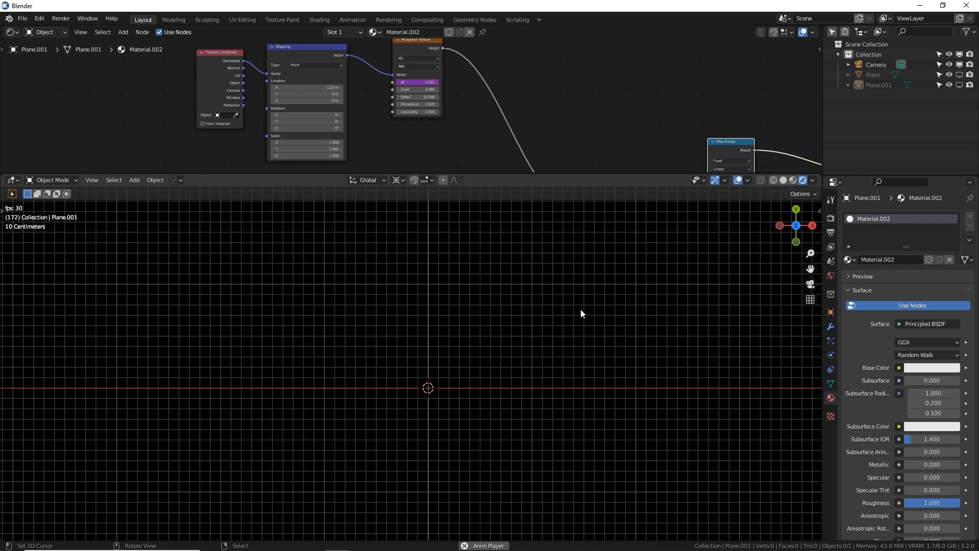
Step: Add a new mesh plane and clear its location so it sits at the world origin
key(shift+a)
mouse_move(473, 288)
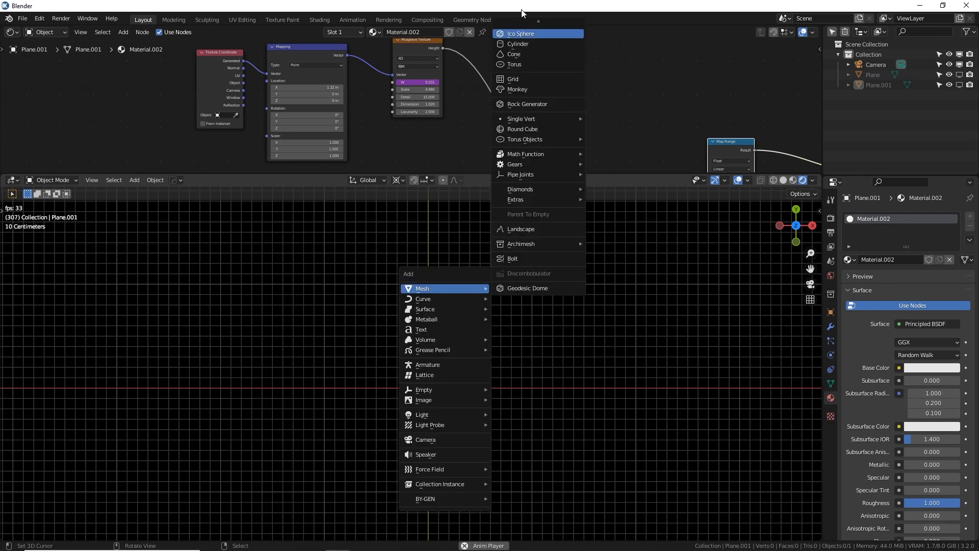
click(515, 26)
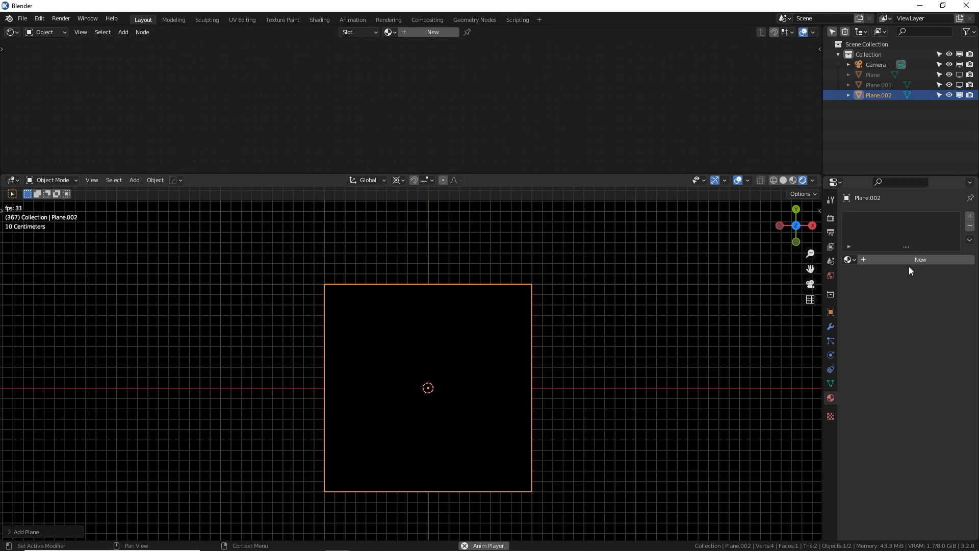
drag(453, 394, 689, 357)
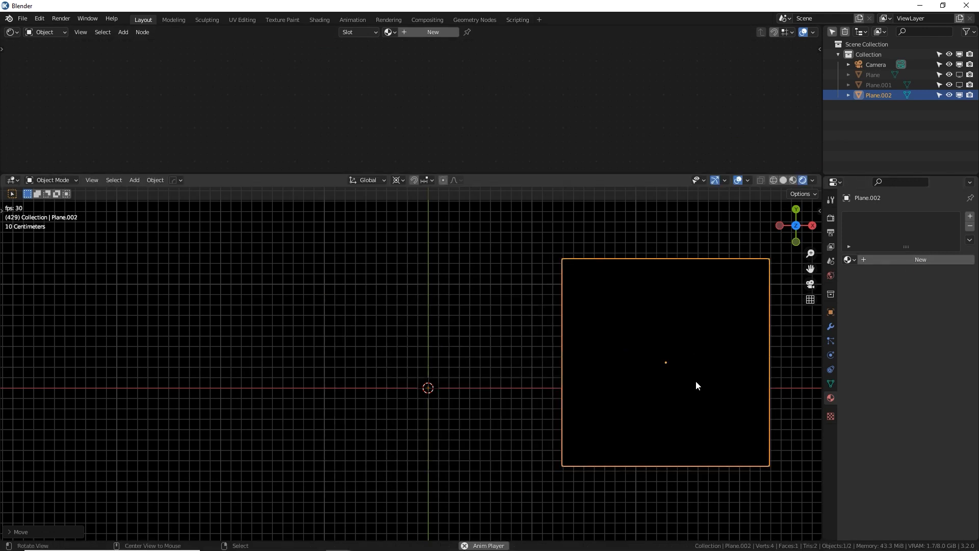
key(alt+g)
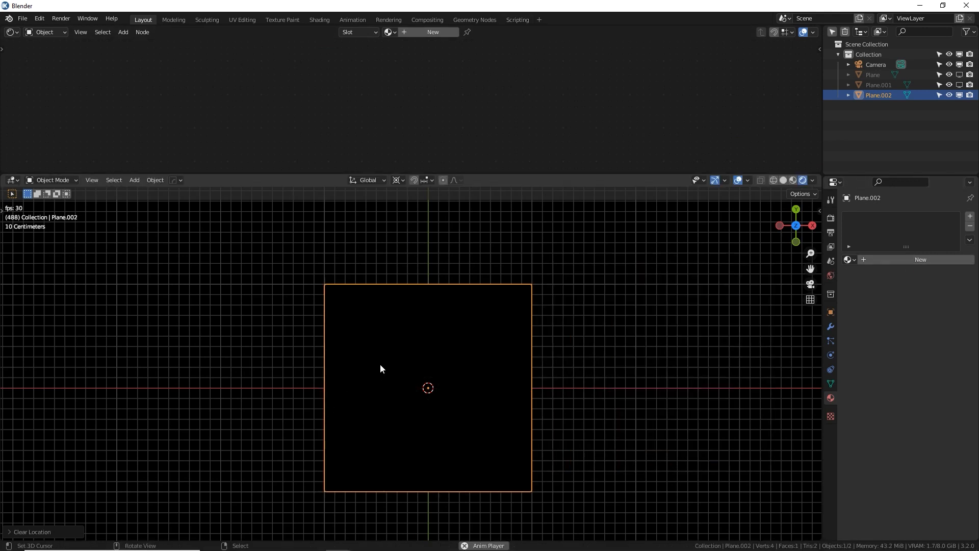
Step: Give the new plane a new material with specular 0, roughness 1 and emission strength 4
click(886, 259)
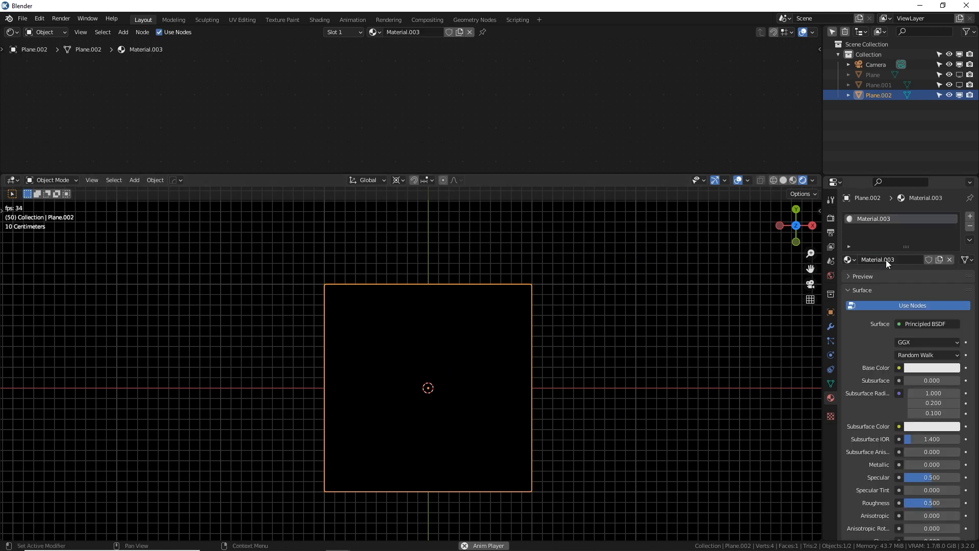
scroll(918, 375, down, 6)
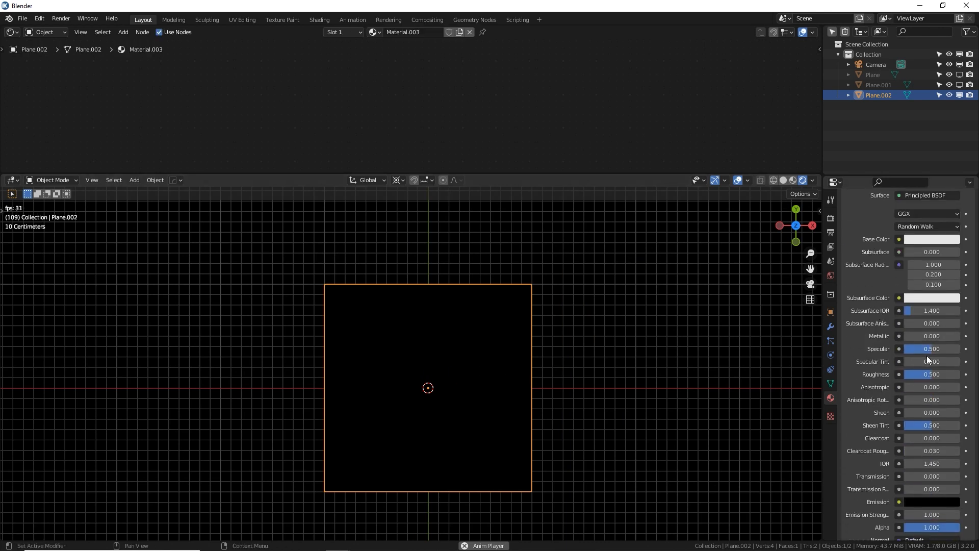
drag(929, 352, 959, 375)
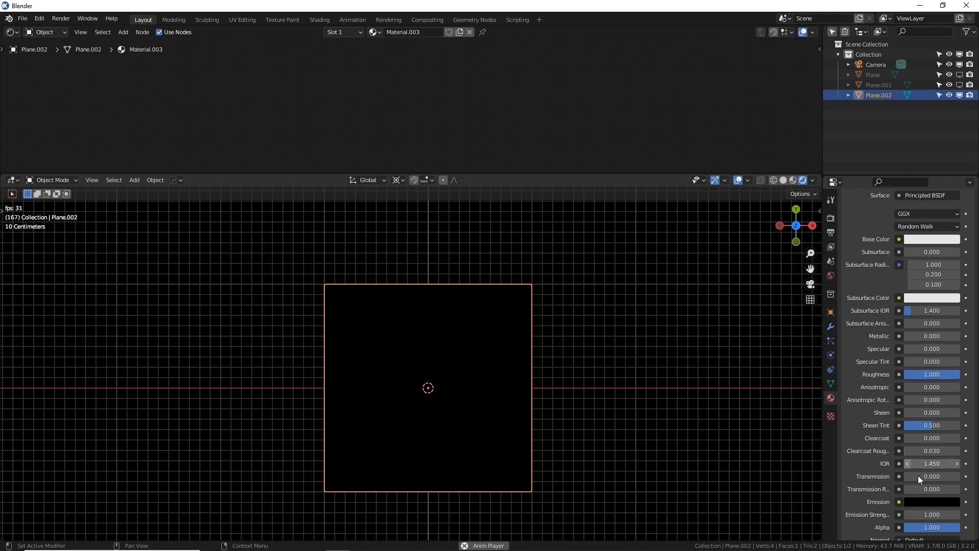
scroll(918, 476, down, 3)
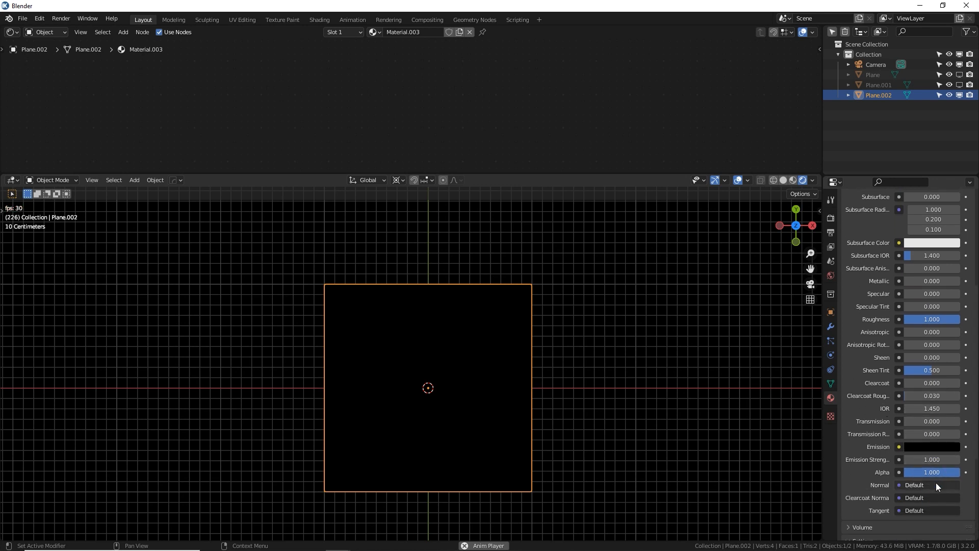
click(932, 459)
text(4)
key(Return)
Step: Enlarge the shader editor and add a Voronoi Texture node well ahead of the Principled BSDF
drag(484, 174, 485, 331)
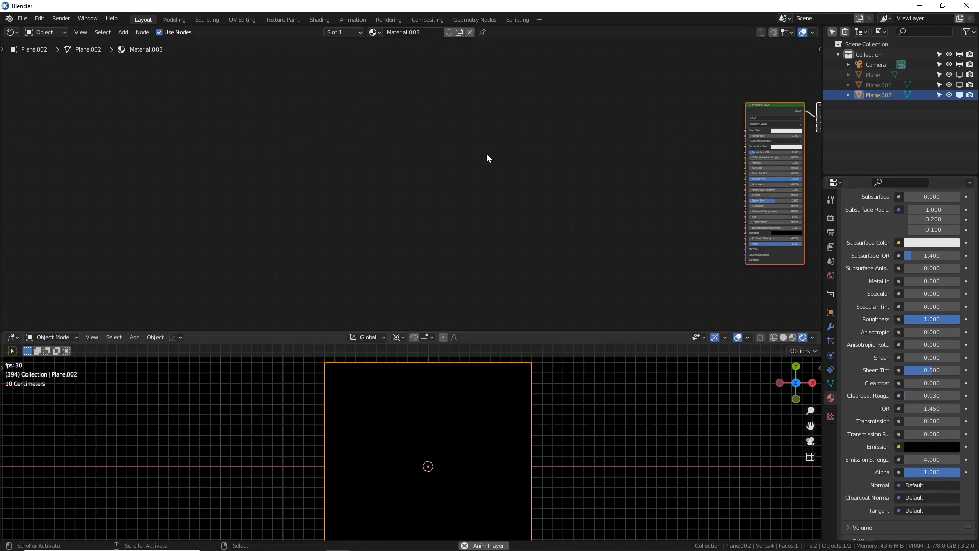
scroll(502, 164, down, 2)
middle_drag(503, 165, 442, 173)
scroll(485, 168, up, 1)
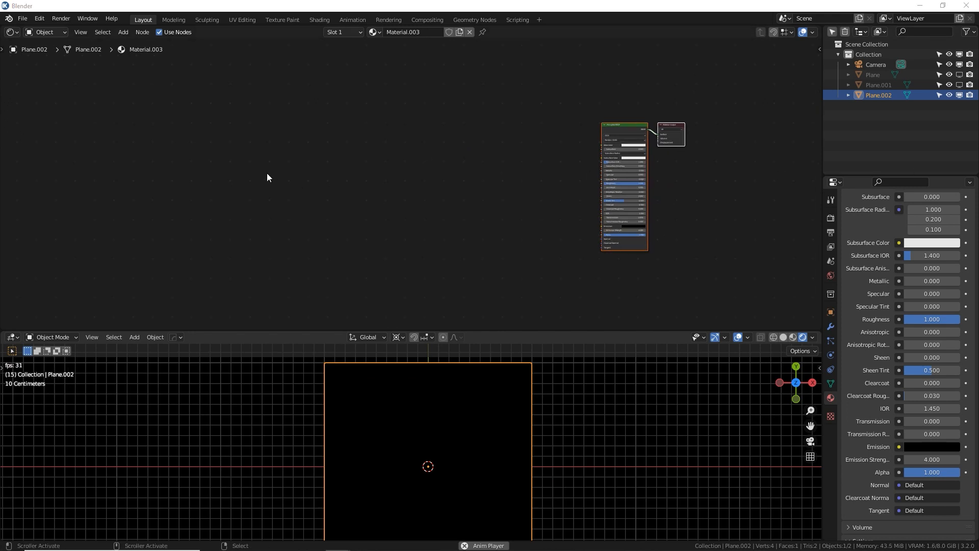
click(241, 162)
key(shift+a)
click(241, 160)
text(v)
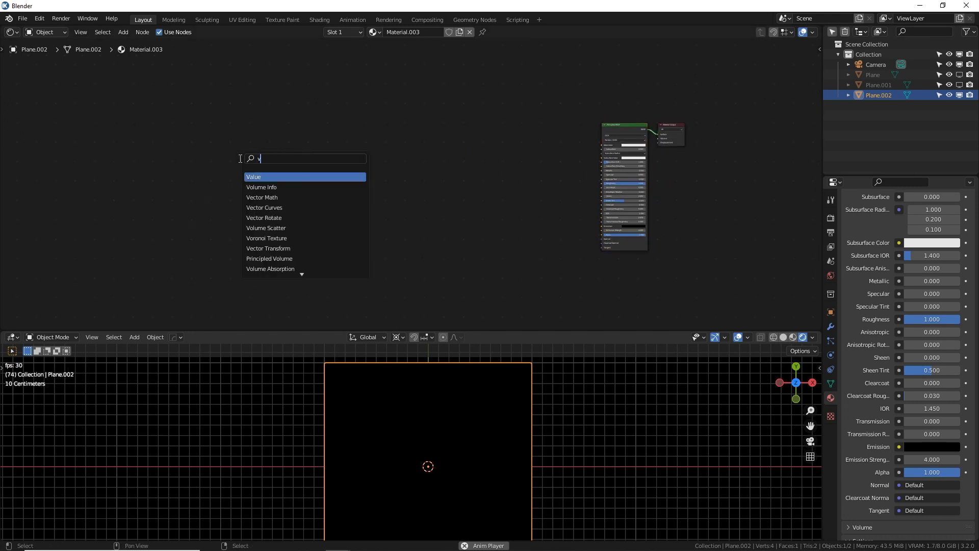
text(oro)
click(265, 177)
click(198, 116)
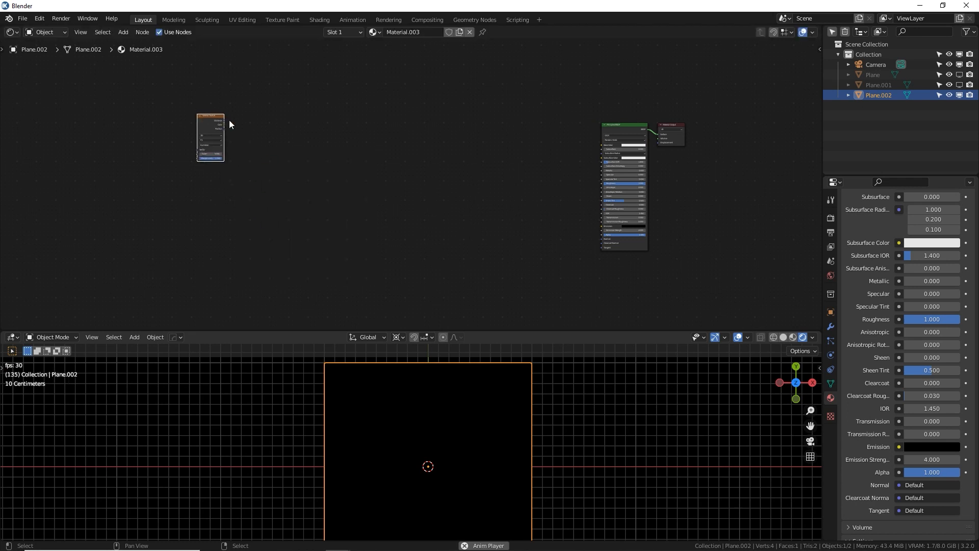
Step: Set the Voronoi Texture's dimensions to 4D
key(KP_Decimal)
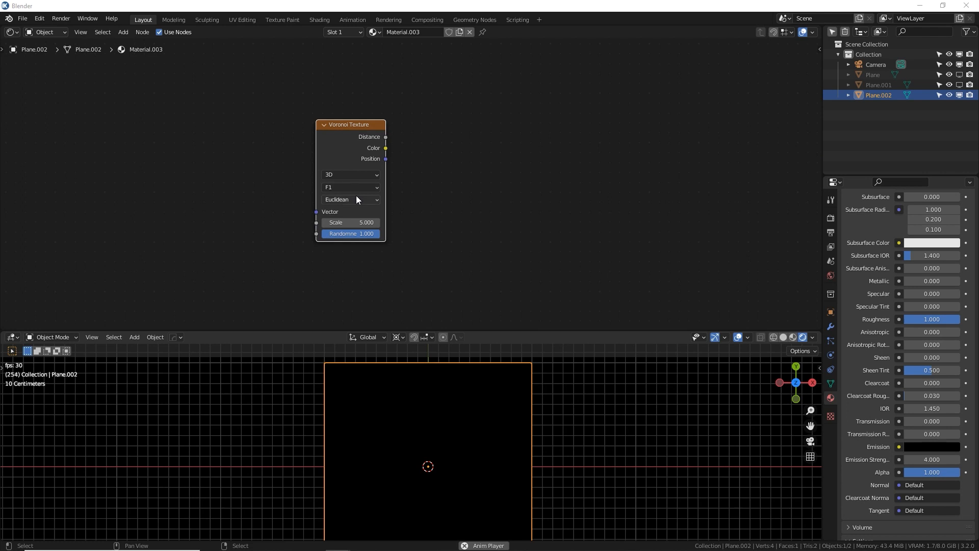
click(359, 175)
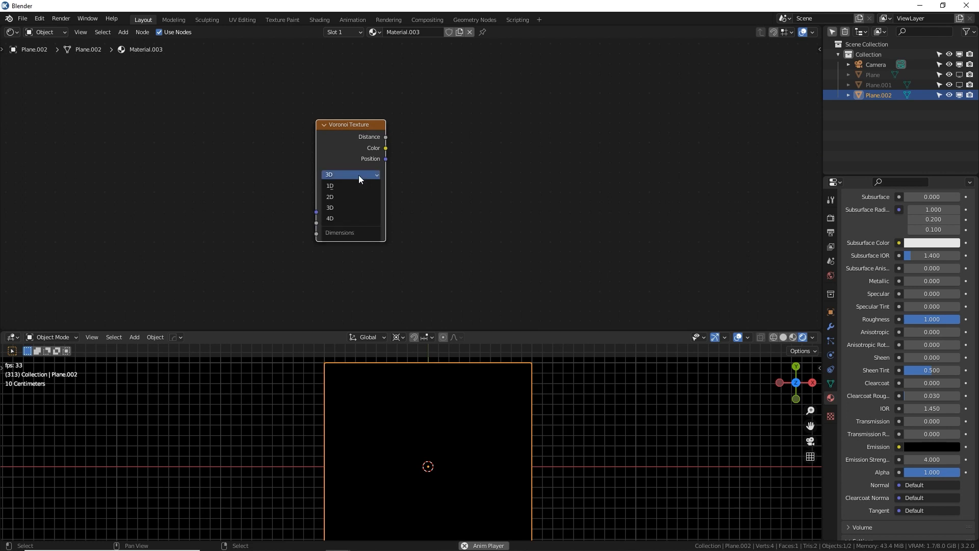
click(353, 218)
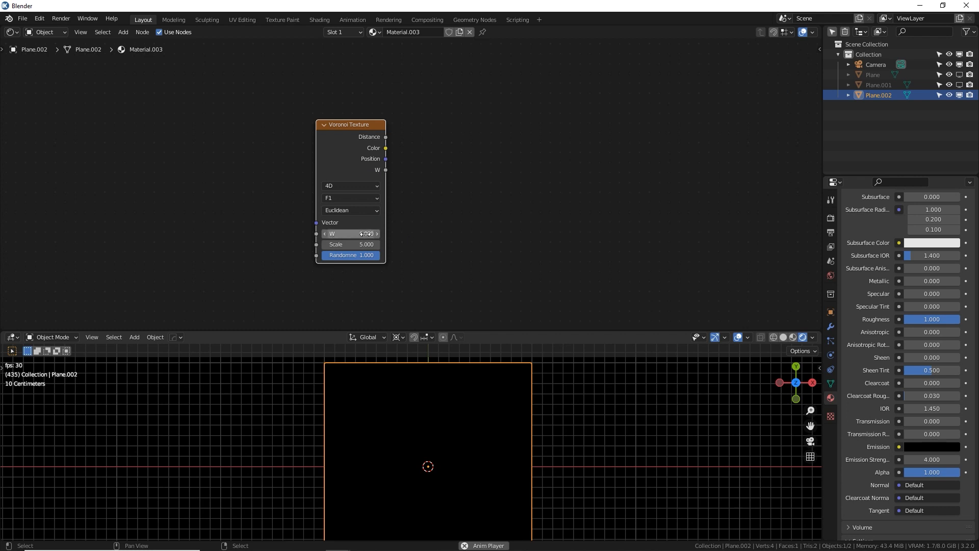
middle_drag(439, 251, 416, 221)
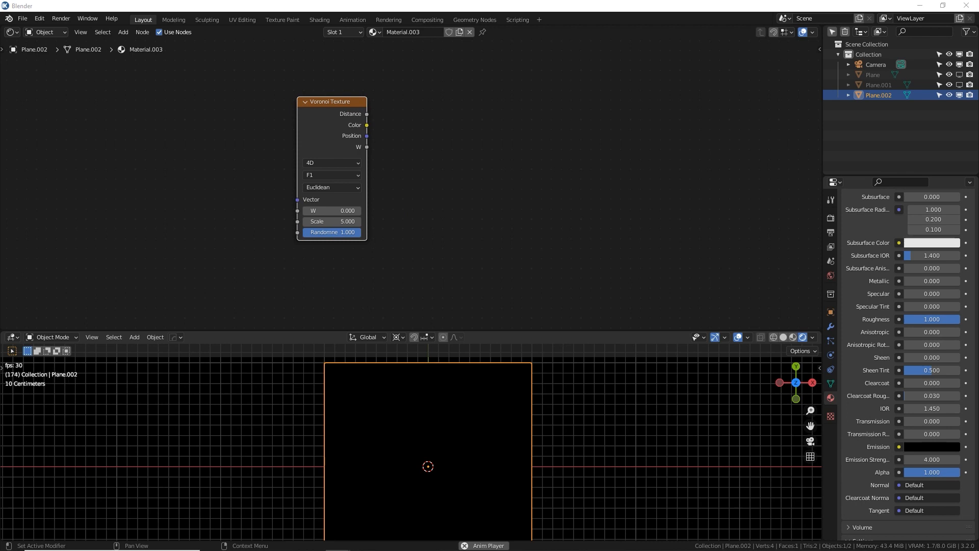
Step: Duplicate the 4D Voronoi Texture, place the copy below the original and set the copy's Scale to 2
click(338, 138)
scroll(445, 230, down, 6)
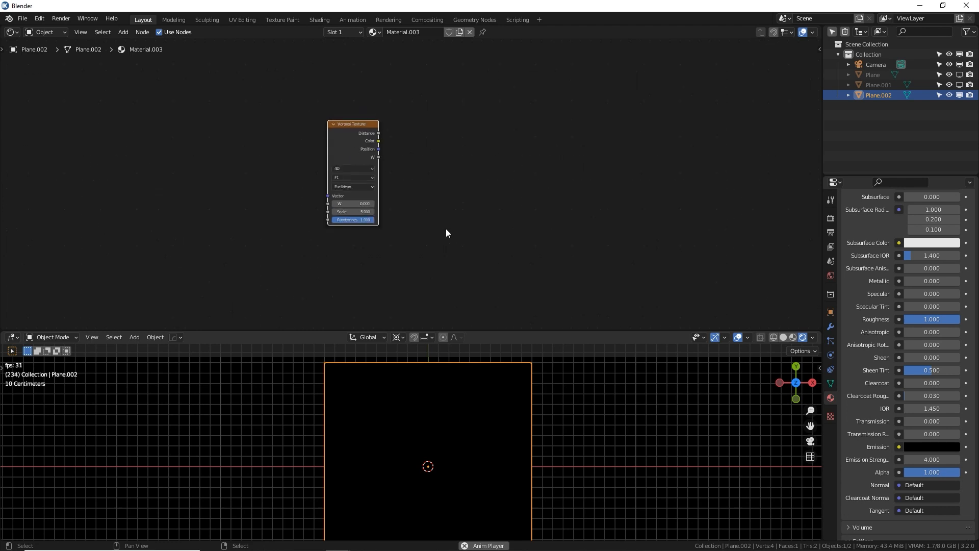
middle_drag(522, 202, 361, 113)
scroll(417, 159, down, 3)
key(shift+d)
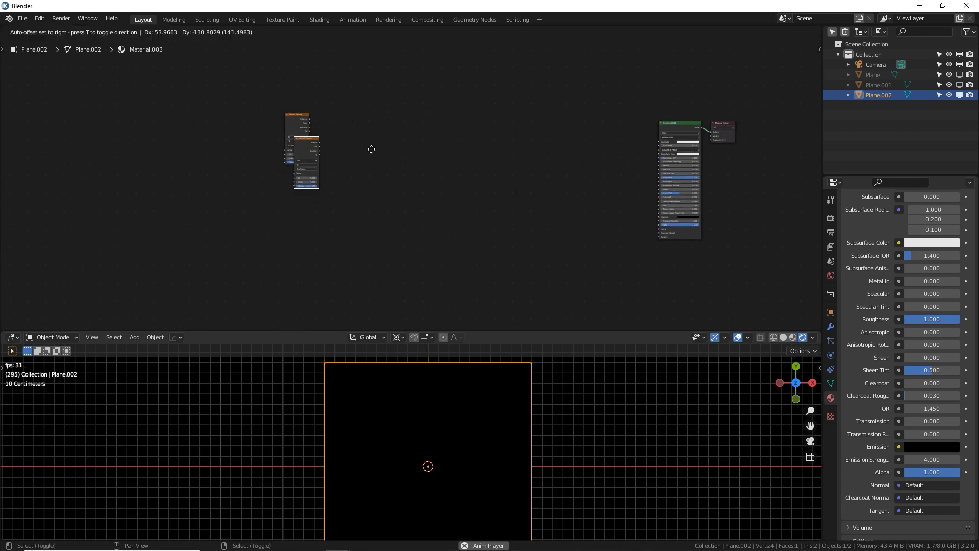
click(357, 190)
scroll(331, 227, up, 2)
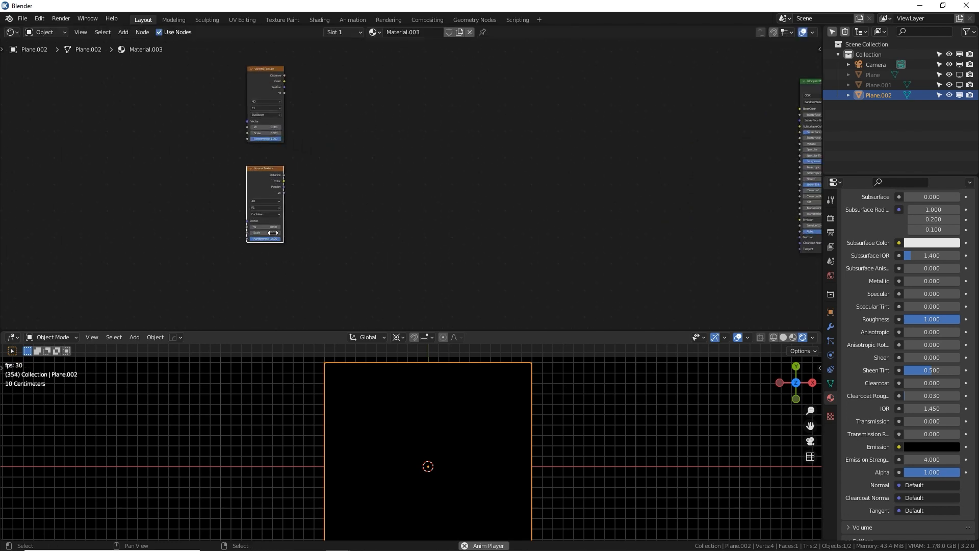
scroll(273, 233, up, 2)
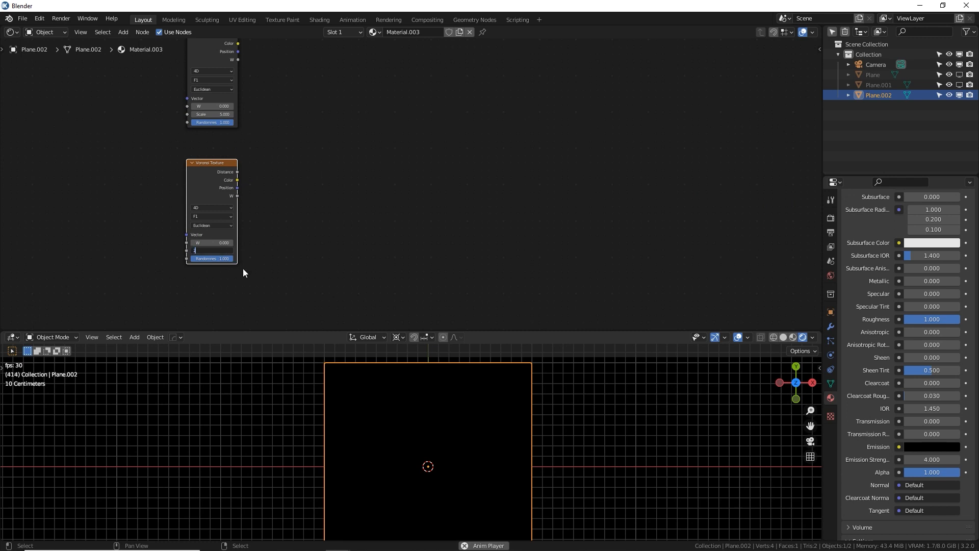
Step: Duplicate the second Voronoi Texture, place the copy below it as a third one and edit its Scale
scroll(260, 266, down, 3)
key(shift+d)
click(313, 271)
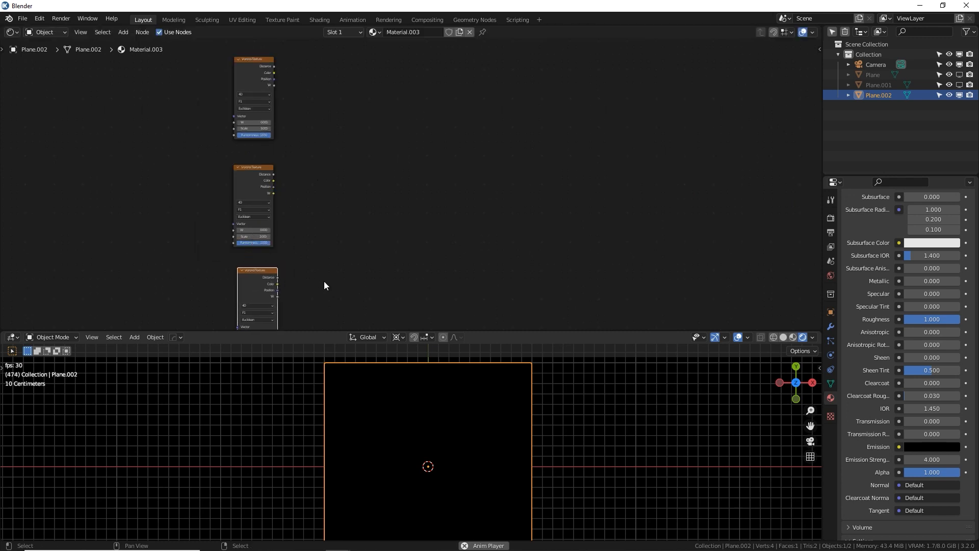
middle_drag(304, 322, 368, 212)
scroll(367, 213, up, 2)
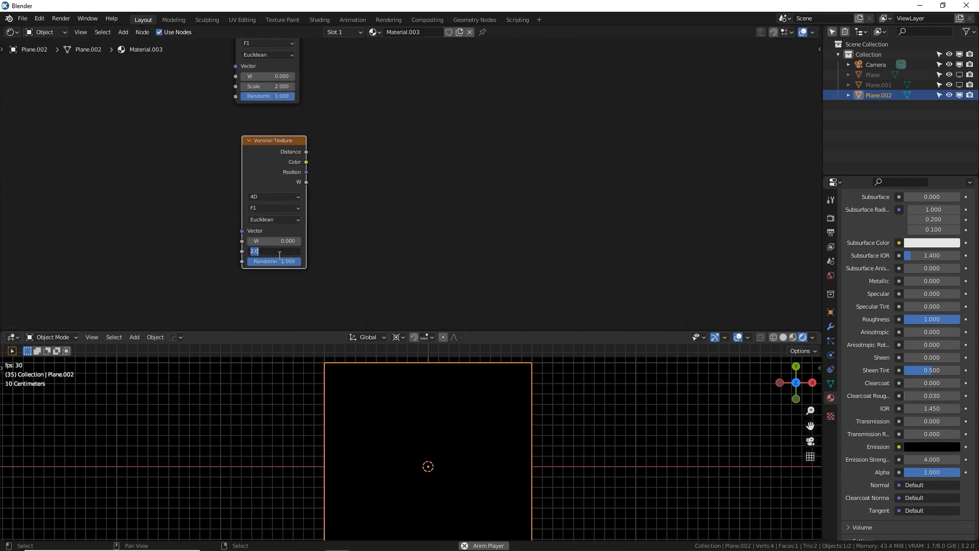
key(Return)
Step: Connect the first Voronoi Texture's Distance output to the Emission input of the Principled BSDF
scroll(436, 182, down, 2)
middle_drag(428, 169, 345, 285)
middle_drag(391, 198, 391, 240)
scroll(424, 178, down, 4)
middle_drag(417, 164, 380, 166)
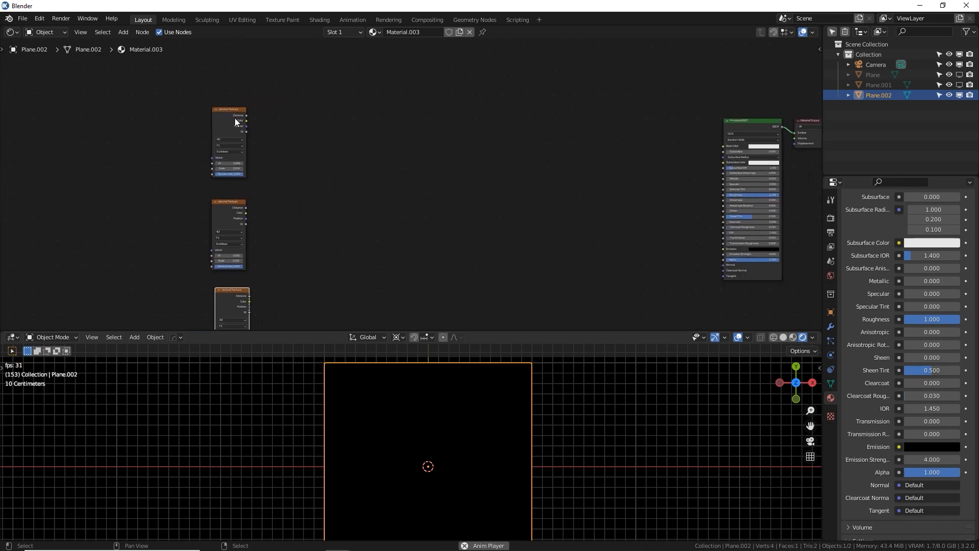
drag(247, 115, 725, 249)
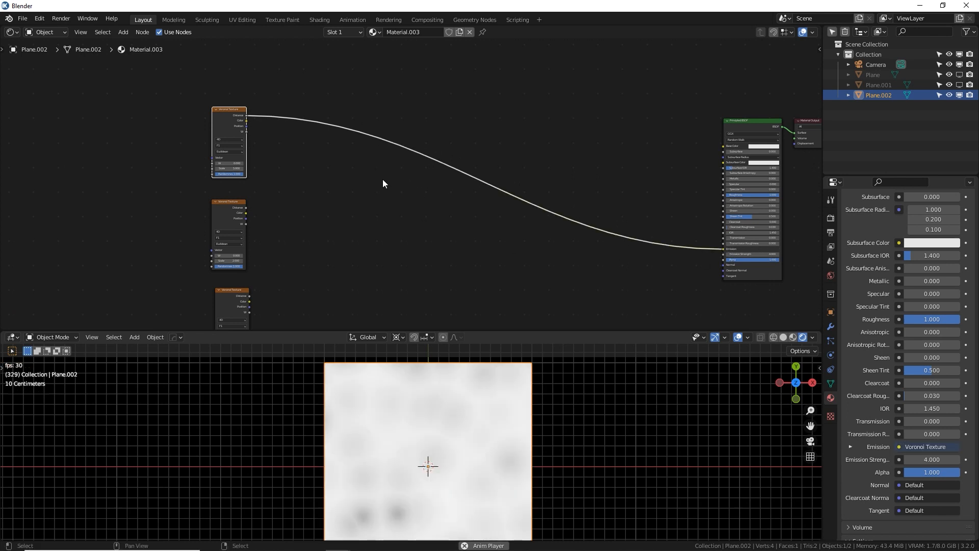
Step: Add a ColorRamp node on the link between the first Voronoi Texture and the Principled BSDF
key(shift+a)
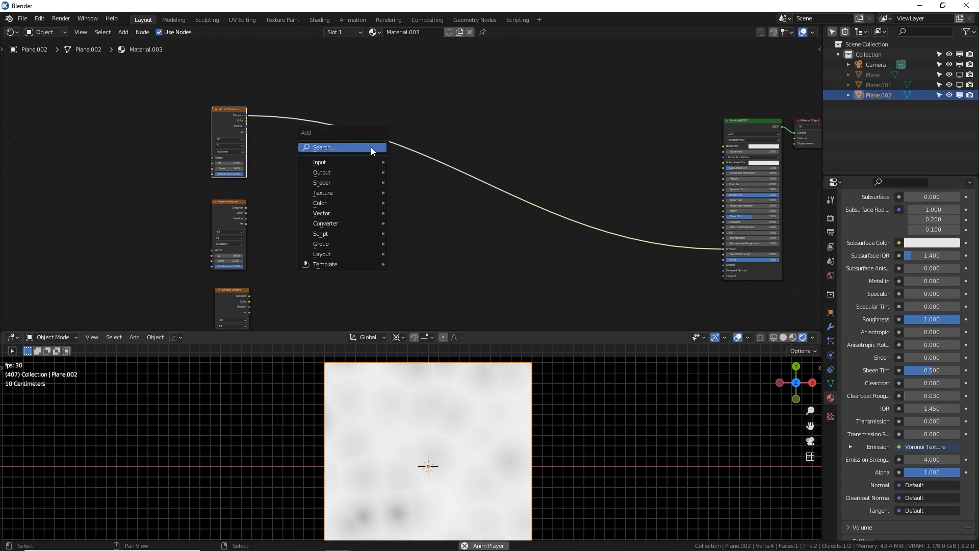
click(377, 148)
text(ramp)
key(Return)
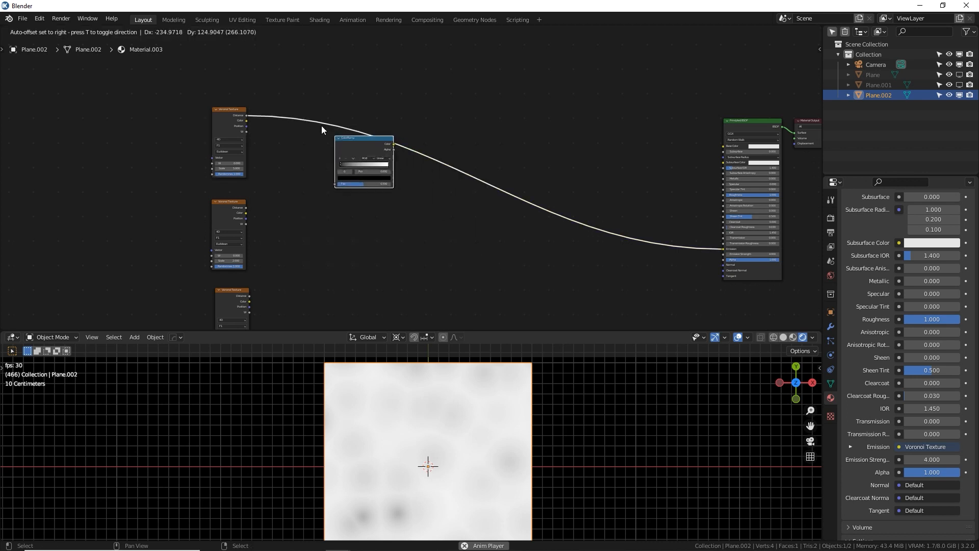
click(337, 153)
Step: Set the ColorRamp's interpolation to Constant and move its white stop to about 0.555
scroll(336, 163, up, 3)
scroll(370, 171, up, 2)
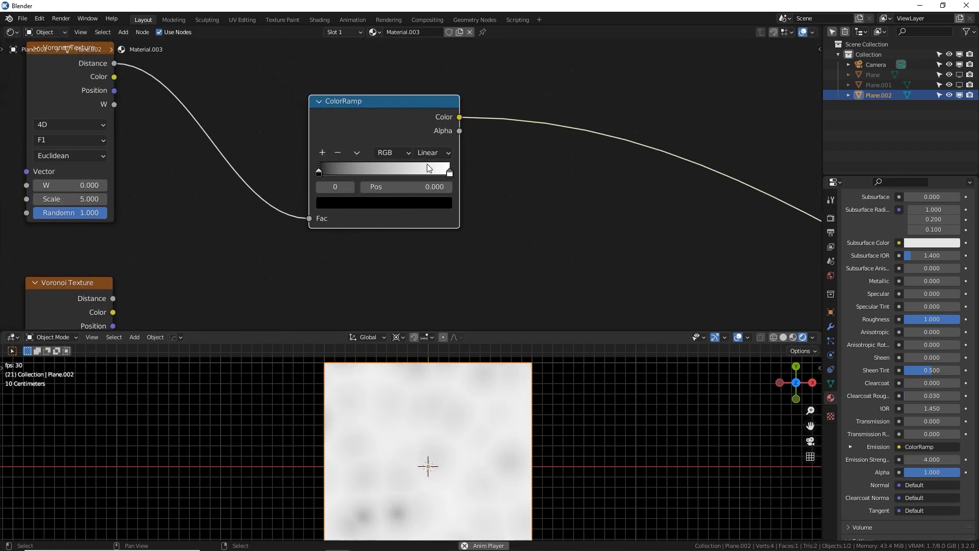
click(447, 153)
click(447, 225)
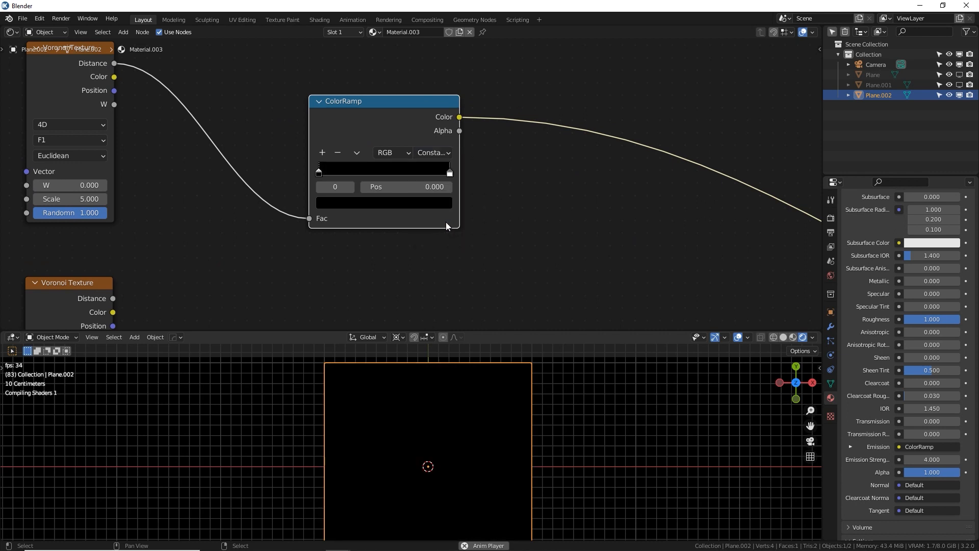
drag(451, 173, 370, 173)
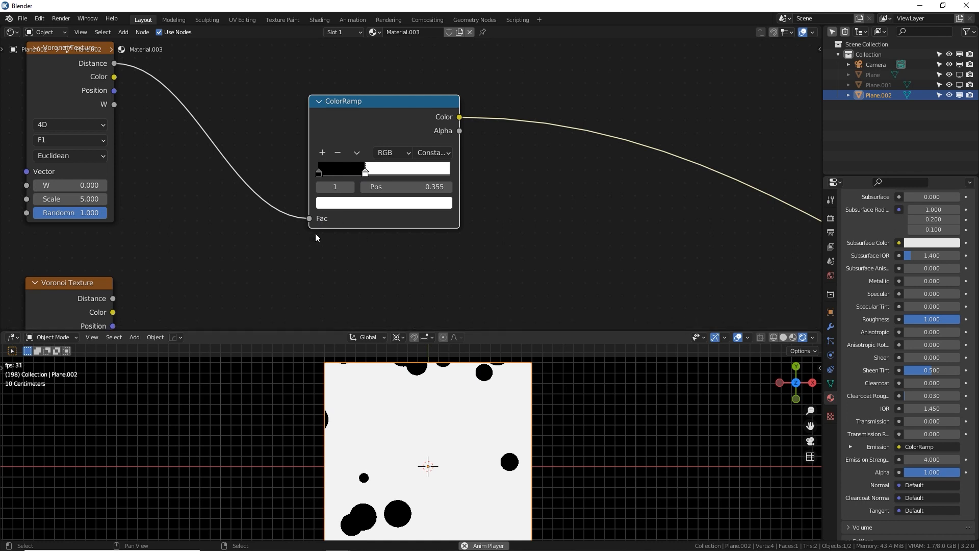
middle_drag(369, 187, 397, 175)
drag(400, 161, 426, 157)
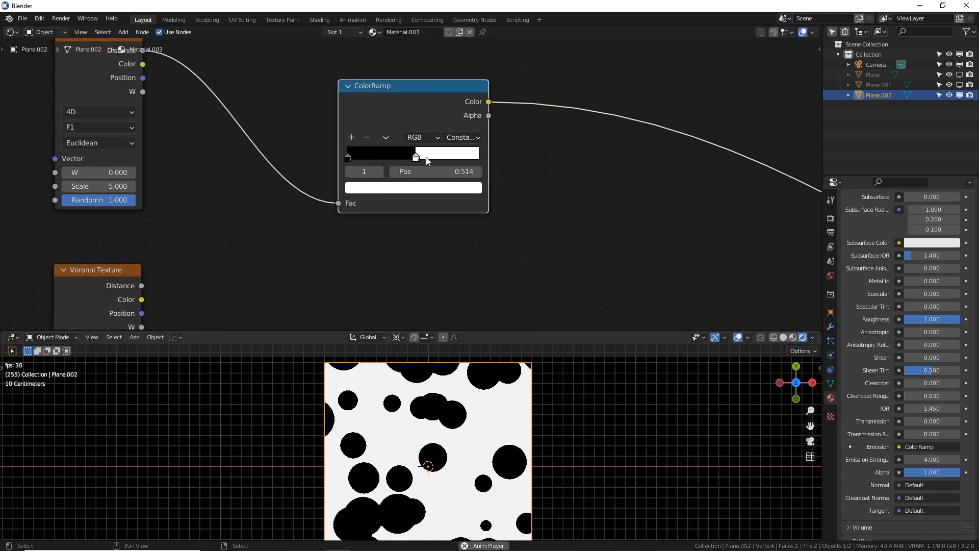
mouse_move(125, 201)
mouse_down()
mouse_move(77, 202)
mouse_move(127, 200)
mouse_up()
scroll(306, 191, down, 3)
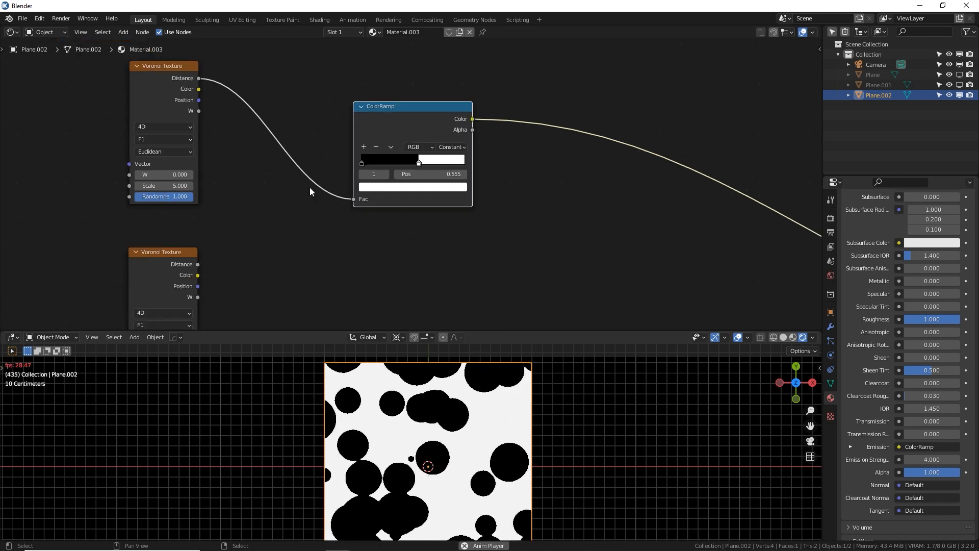
Step: Duplicate the ColorRamp node and place the copy beside the second Voronoi Texture
middle_drag(401, 195, 367, 150)
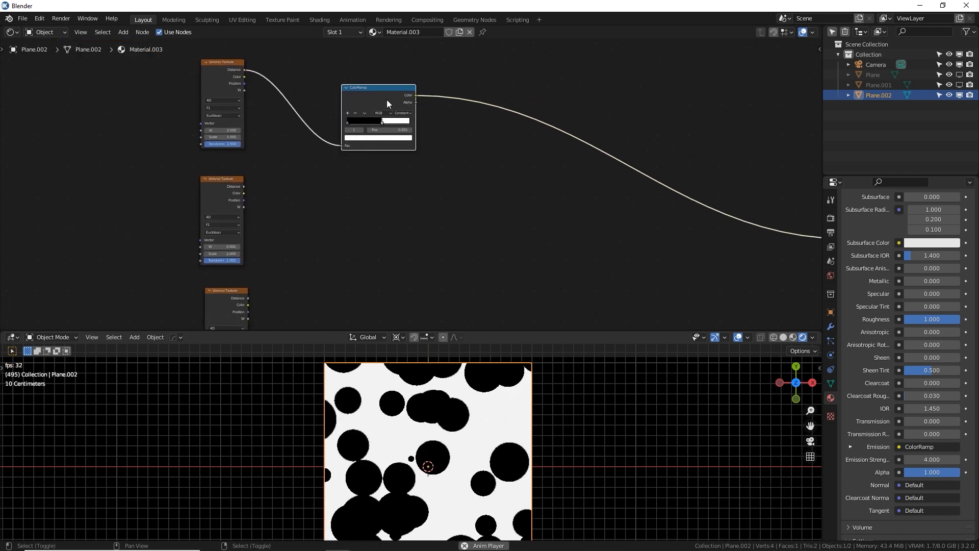
key(shift+d)
click(400, 217)
scroll(398, 215, up, 2)
middle_drag(399, 212, 425, 174)
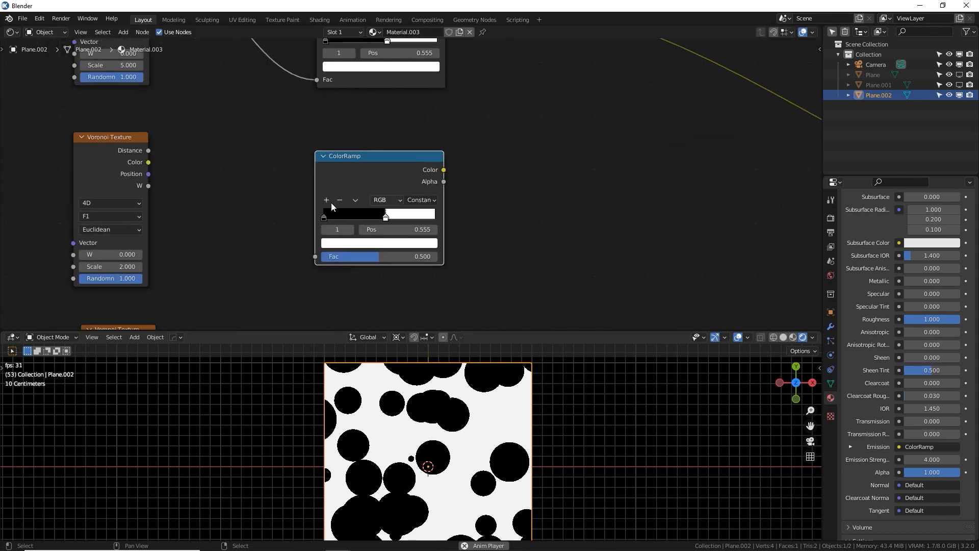
Step: Connect the second Voronoi Texture's Distance to the copied ramp's Fac and the ramp's Color to the shader's Emission
drag(165, 156, 316, 258)
scroll(363, 209, down, 2)
middle_drag(362, 209, 209, 227)
drag(258, 193, 762, 240)
middle_drag(326, 232, 496, 208)
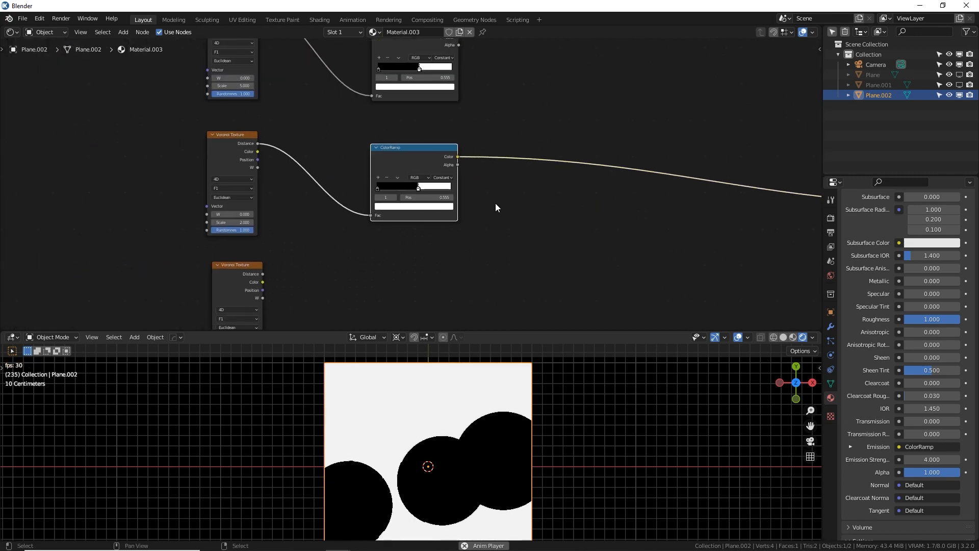
Step: Add a stop at 0.298 to the second color ramp and make it white
scroll(495, 205, up, 2)
drag(420, 189, 386, 195)
click(366, 174)
scroll(403, 186, up, 2)
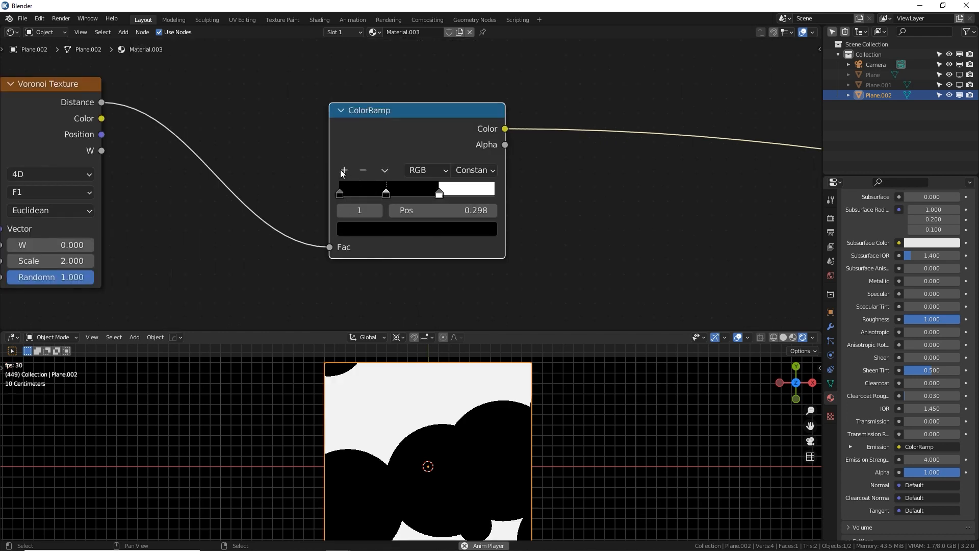
click(402, 229)
click(435, 230)
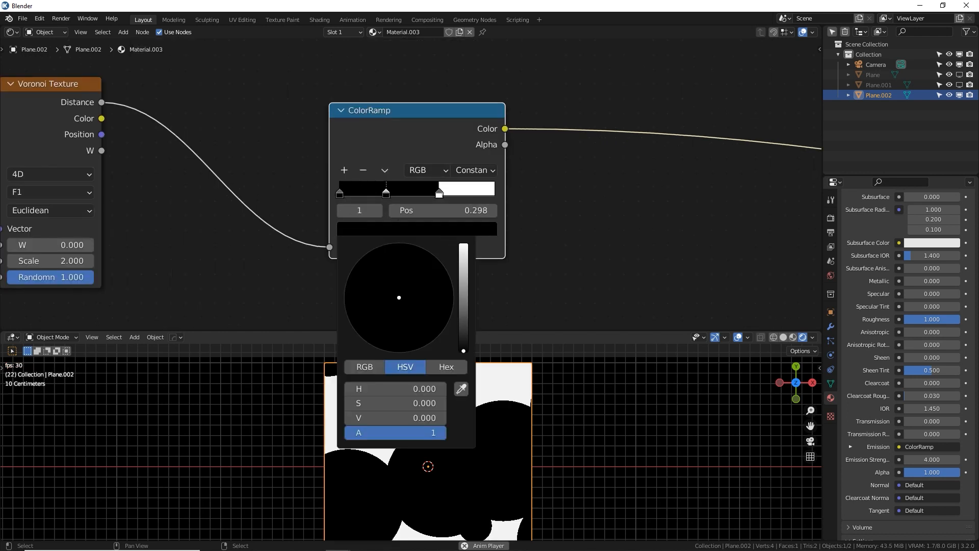
drag(395, 418, 444, 418)
Step: Add more stops to the second ramp for alternating black and white bands, with a white stop at 0.147 and a black one at 0.260
click(344, 170)
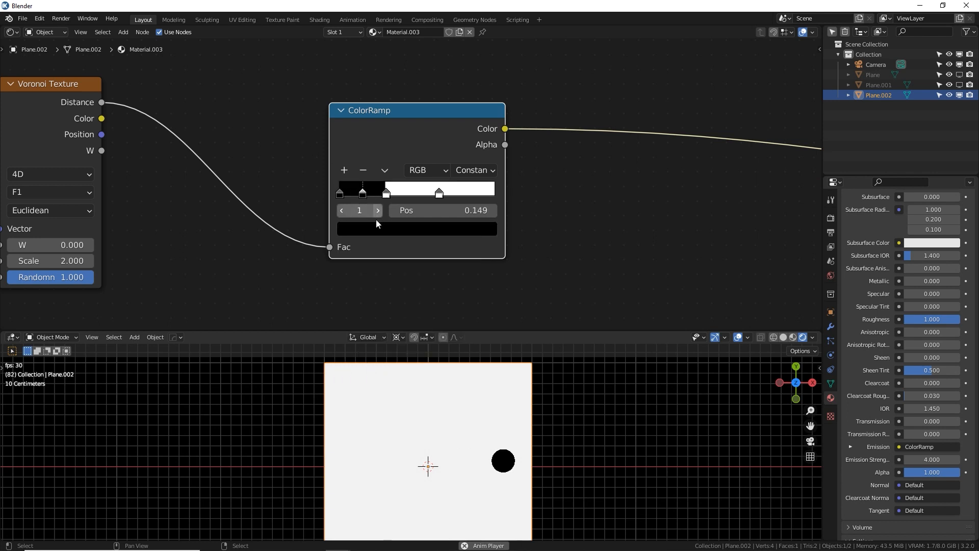
mouse_move(363, 194)
mouse_down()
mouse_move(488, 195)
mouse_move(363, 193)
mouse_up()
click(344, 169)
click(370, 229)
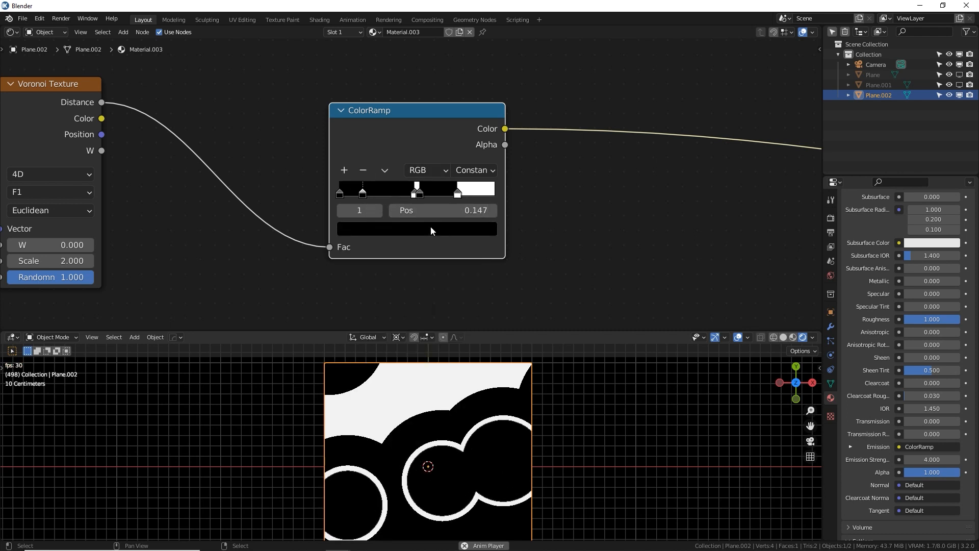
click(450, 229)
click(464, 248)
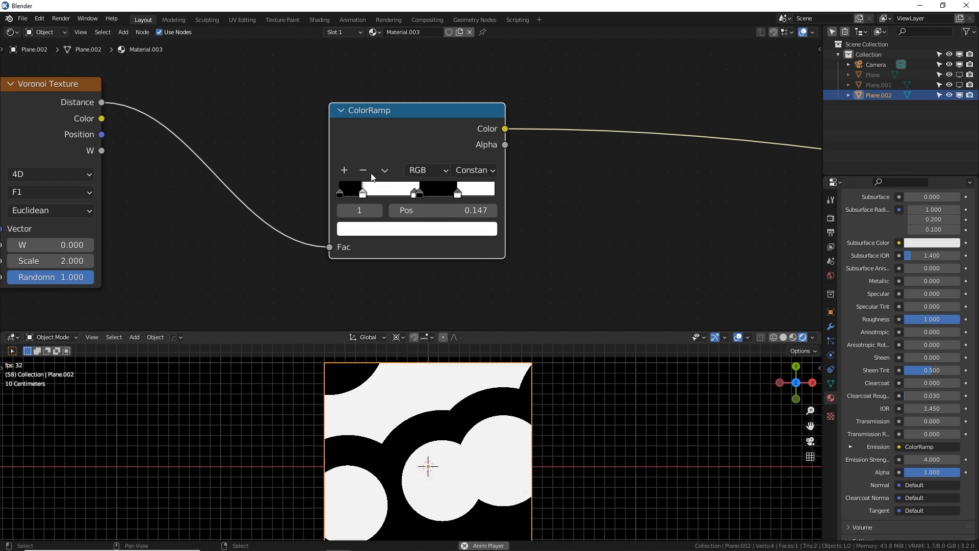
click(345, 170)
drag(350, 193, 384, 197)
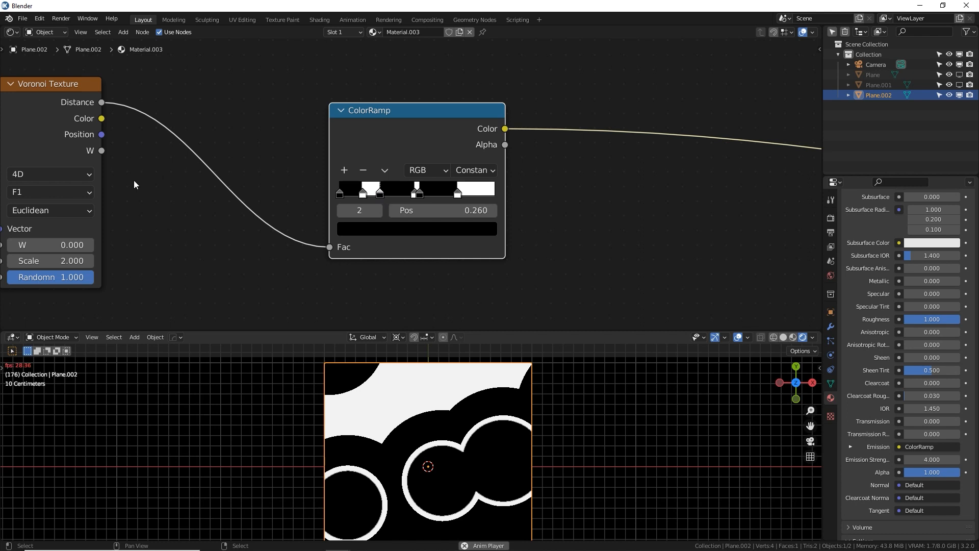
Step: Enlarge the 3D viewport and set the second Voronoi Texture's W to 11.010
drag(51, 245, 102, 244)
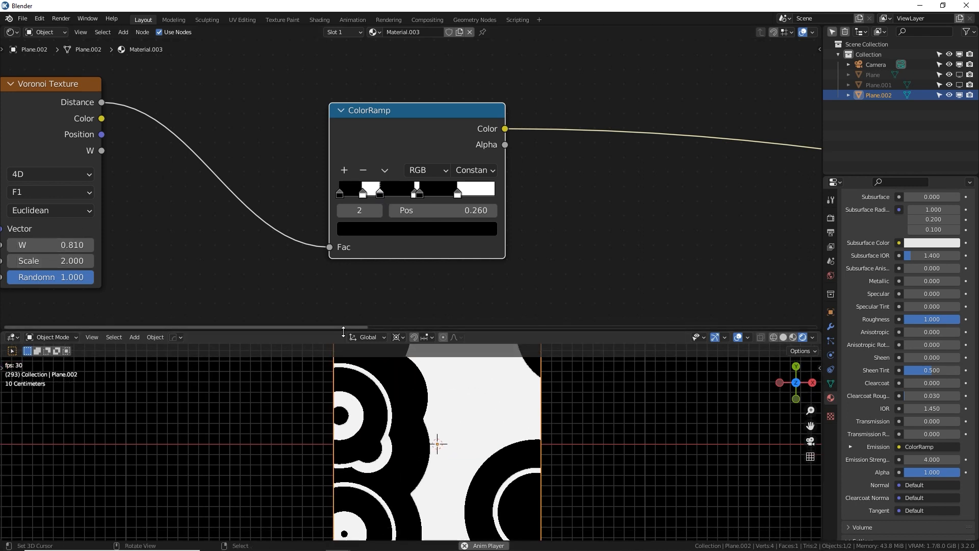
drag(347, 329, 347, 172)
scroll(274, 259, up, 2)
middle_drag(339, 109, 398, 60)
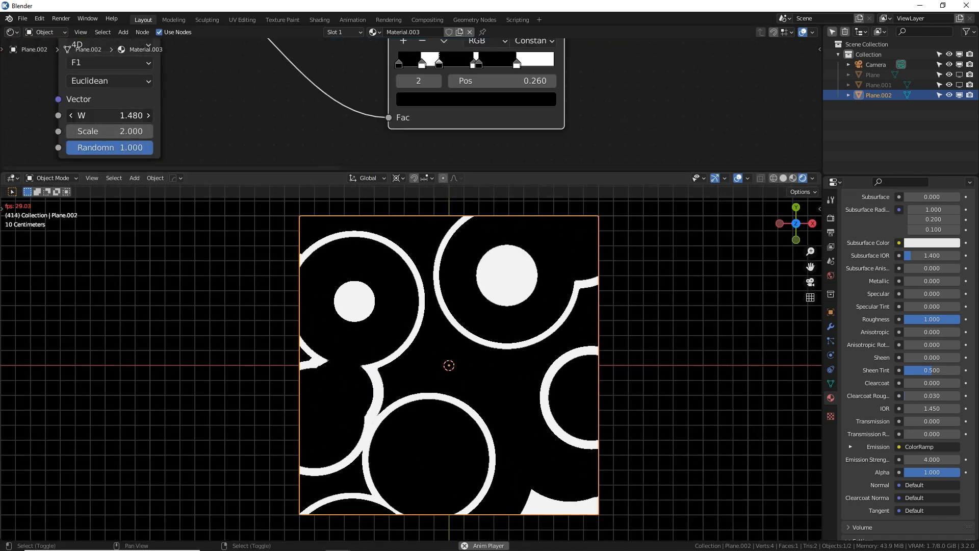
mouse_move(101, 115)
mouse_down()
mouse_move(164, 115)
mouse_move(104, 117)
mouse_up()
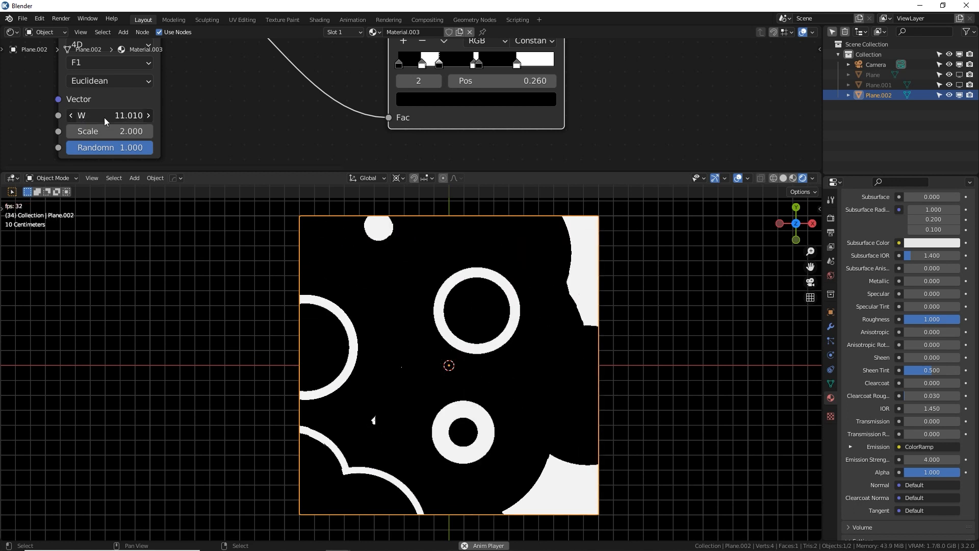
Step: Duplicate the banded color ramp beside the third Voronoi Texture and connect it between that texture's Distance and the shader's Emission
scroll(112, 117, down, 5)
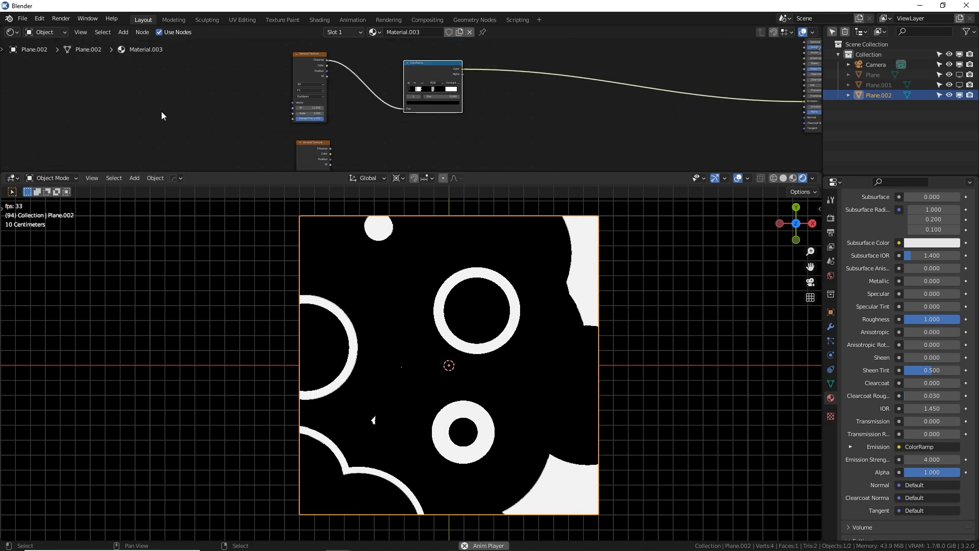
middle_drag(331, 119, 306, 98)
key(shift+d)
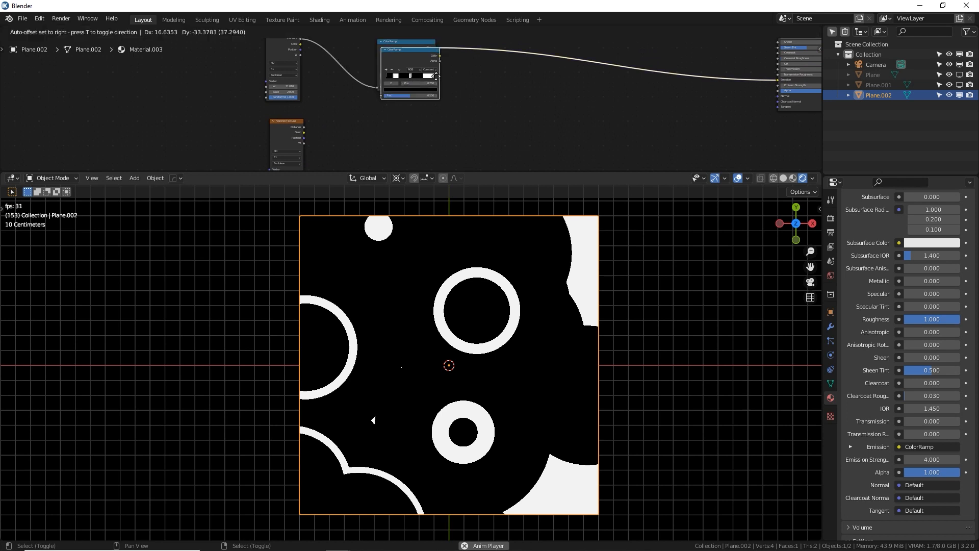
click(378, 125)
drag(271, 91, 351, 136)
middle_drag(405, 102, 312, 118)
drag(313, 113, 653, 59)
middle_drag(419, 102, 518, 69)
Step: Reposition the third color ramp's stops to widen its white bands, placing stop 2 at 0.414
scroll(486, 74, up, 2)
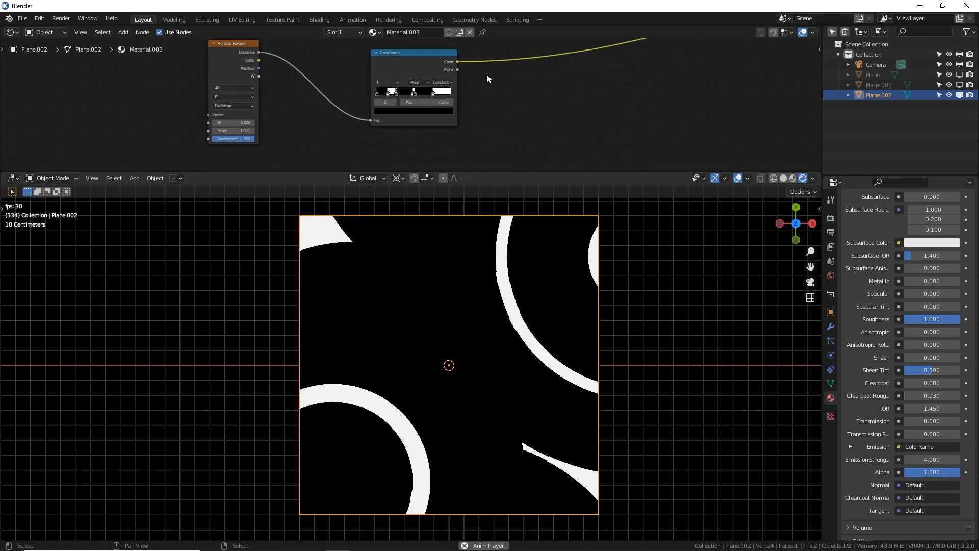
scroll(227, 133, up, 2)
scroll(239, 143, up, 1)
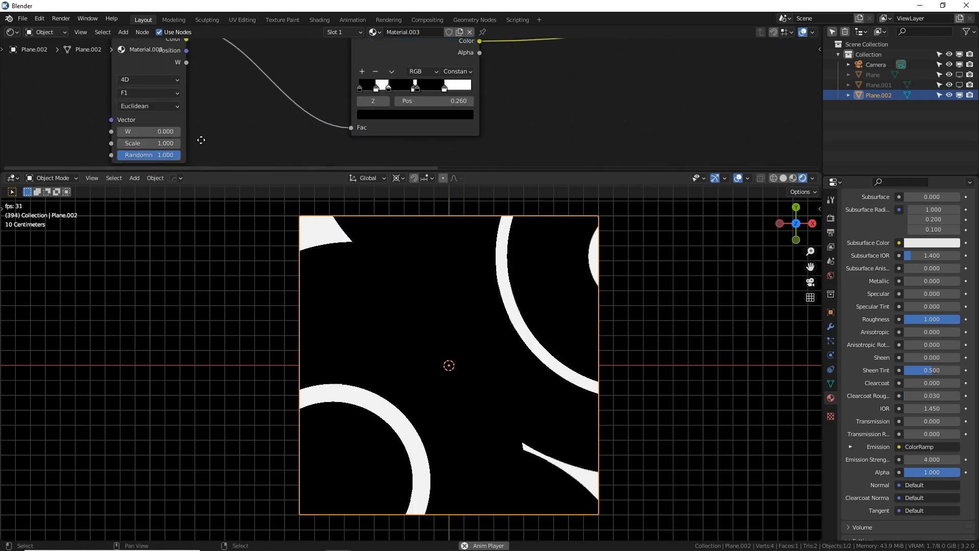
middle_drag(201, 140, 231, 128)
drag(475, 76, 441, 78)
Step: Add a MixRGB node between the color ramps and the Principled BSDF
scroll(431, 116, down, 4)
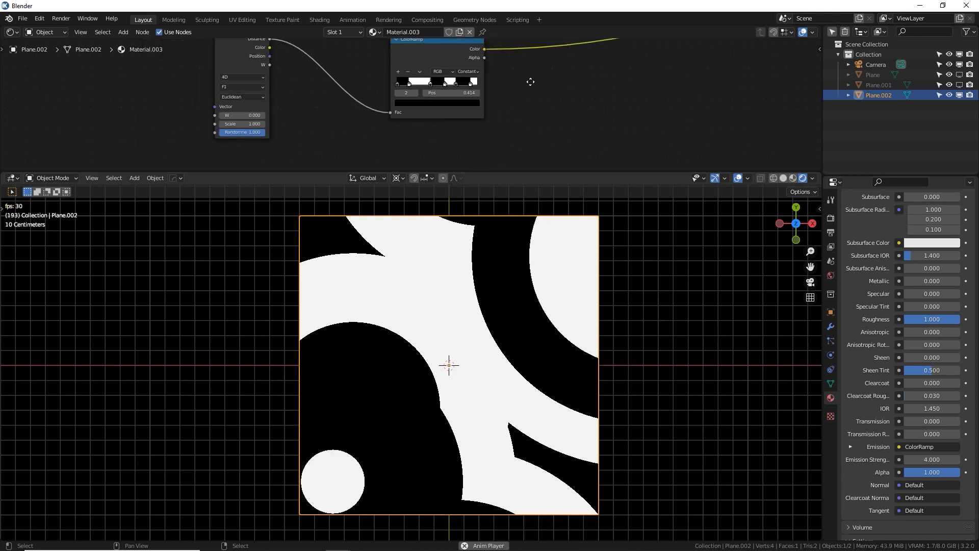
middle_drag(530, 80, 258, 107)
scroll(296, 104, down, 2)
scroll(325, 102, down, 2)
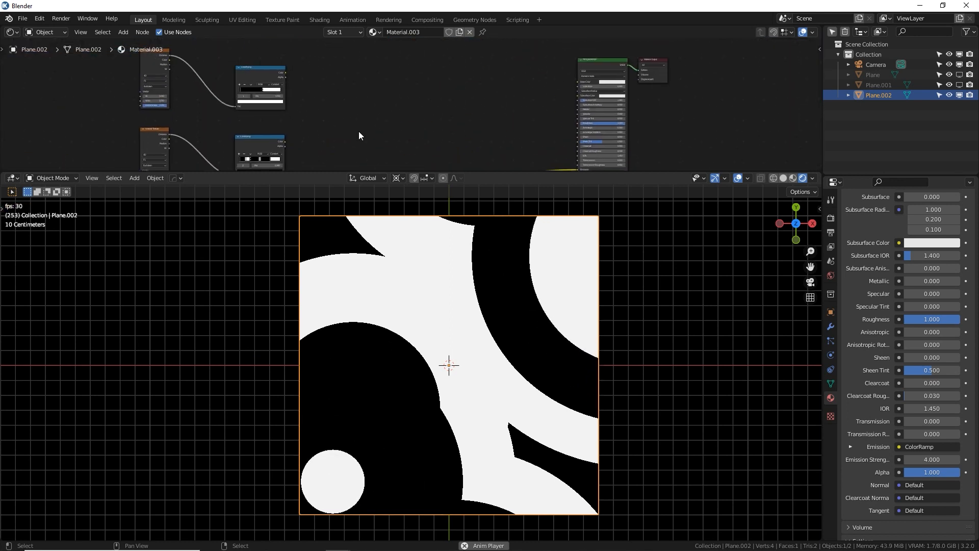
key(shift+a)
click(421, 95)
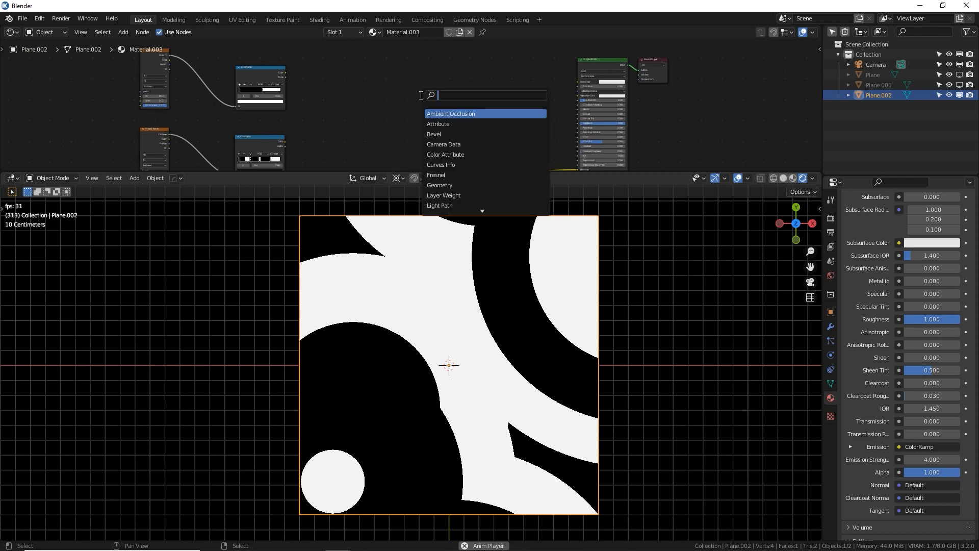
text(mix)
click(444, 114)
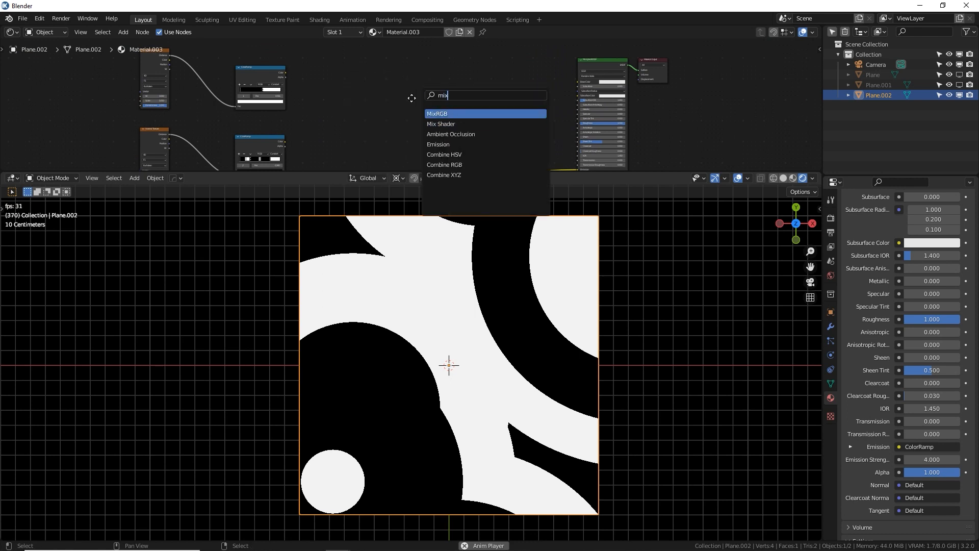
click(323, 111)
Step: Enlarge the node editor and connect the first ramp's Color to the mix node's Color1 and the second ramp's Color to Color2
middle_drag(322, 111, 372, 90)
scroll(371, 89, up, 3)
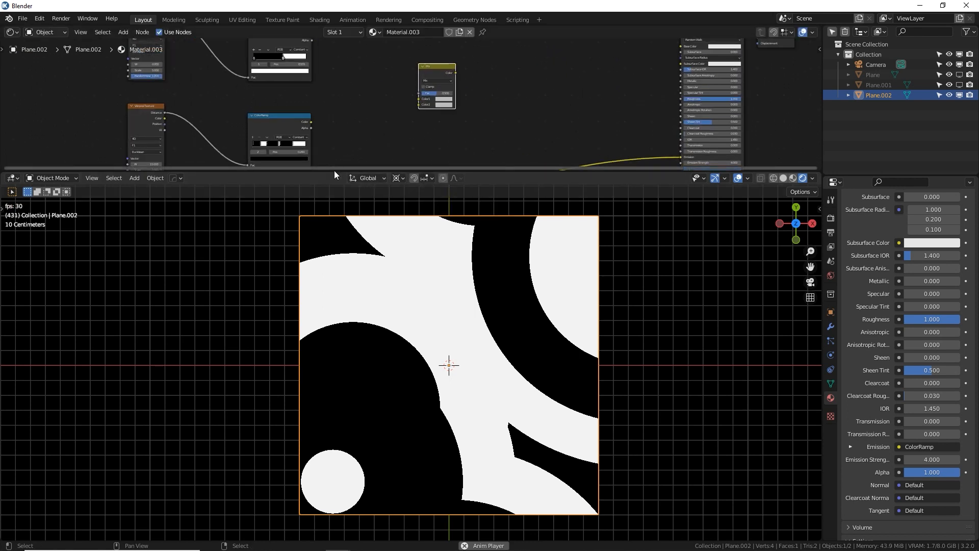
drag(335, 172, 334, 332)
scroll(267, 163, up, 3)
middle_drag(250, 142, 468, 167)
drag(446, 80, 646, 200)
drag(445, 243, 645, 211)
middle_drag(664, 245, 528, 224)
Step: Set the mix node's blending mode to Difference and connect its Color output to the shader's Emission
click(545, 145)
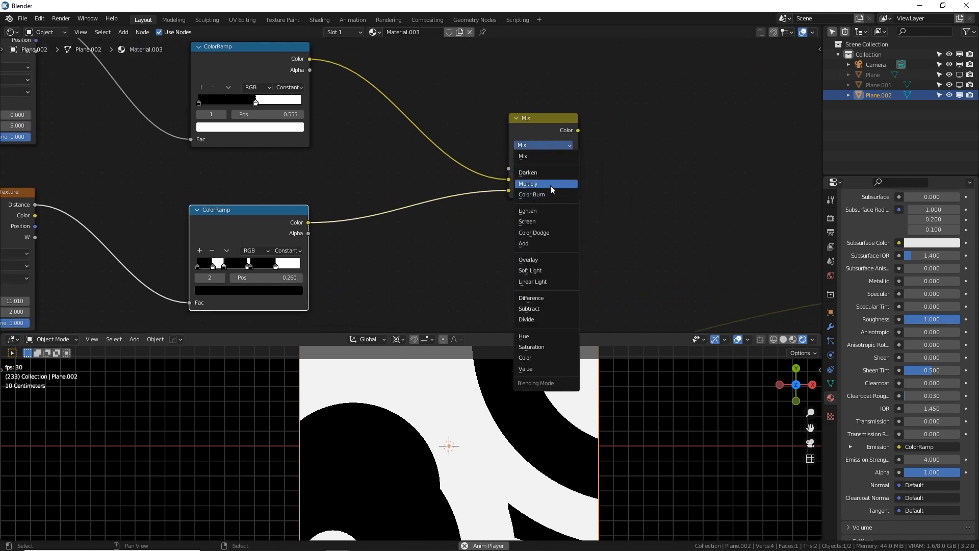
click(551, 298)
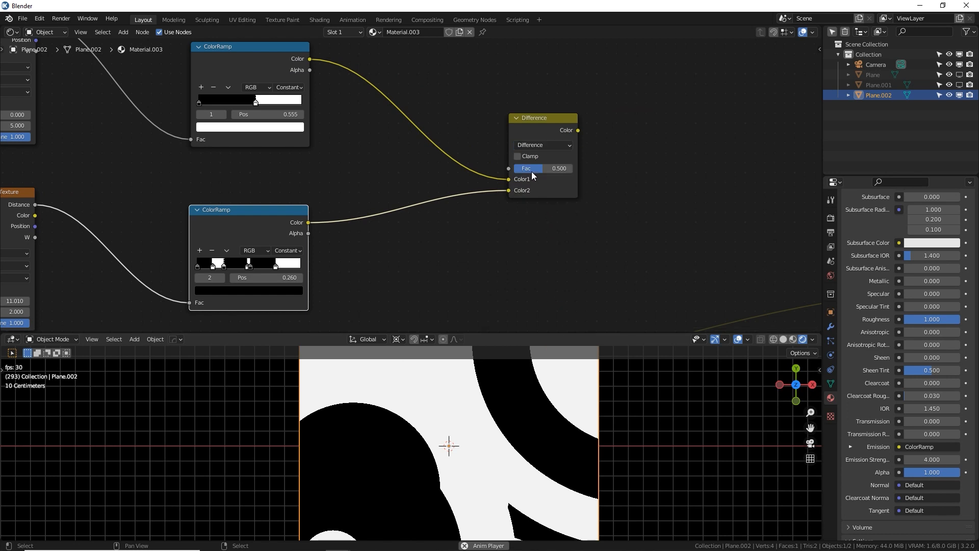
middle_drag(531, 171, 297, 135)
drag(301, 119, 720, 277)
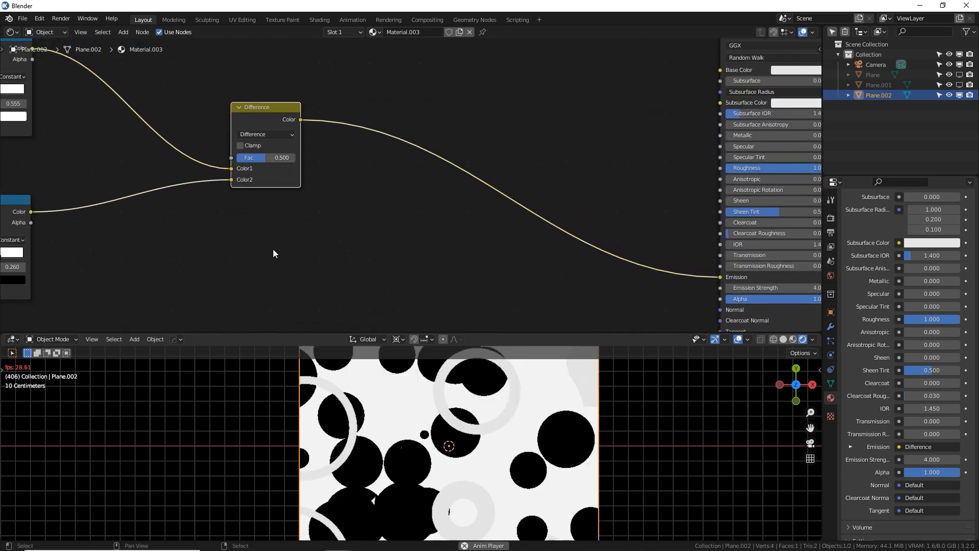
Step: Set the Difference node's Fac to 1.000 and move the first color ramp's white stop to 0.518
middle_drag(369, 236, 572, 218)
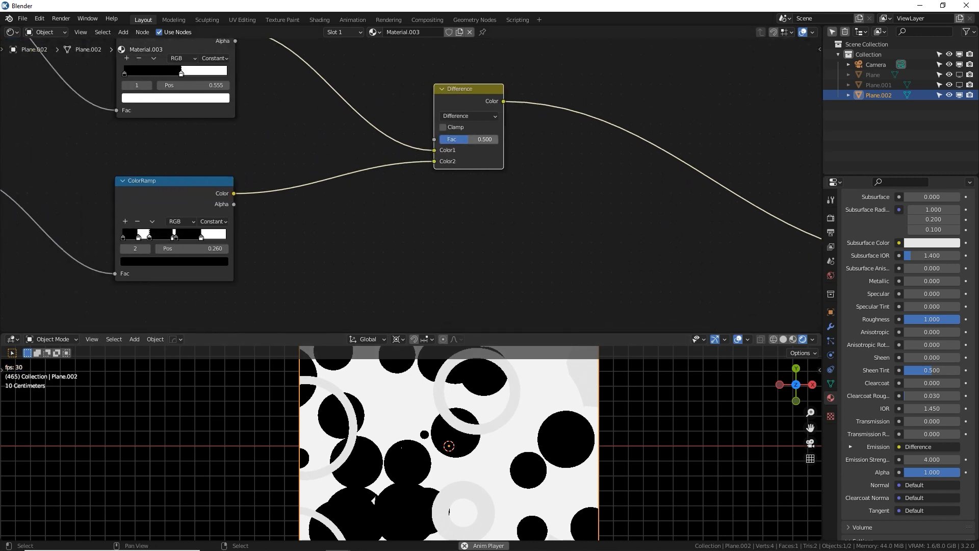
drag(468, 139, 497, 139)
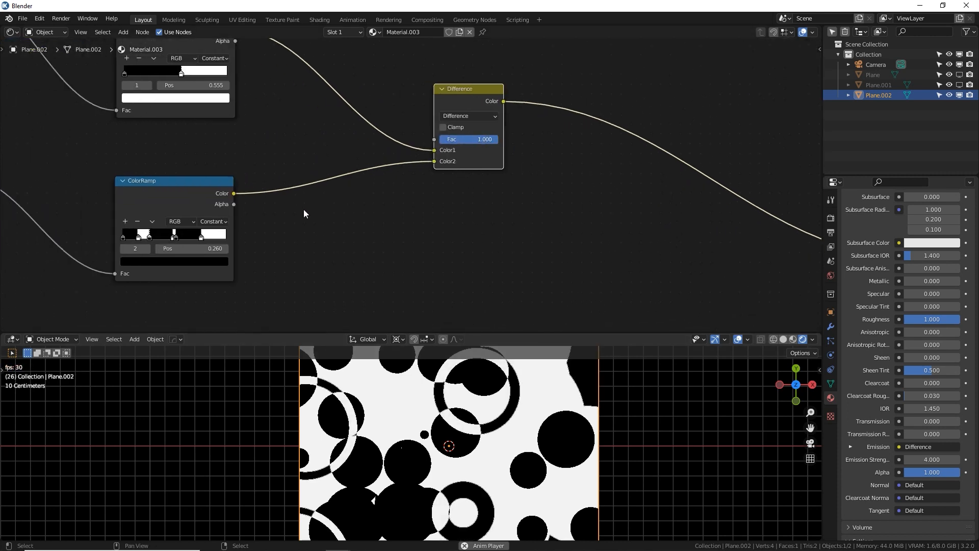
middle_drag(304, 213, 529, 229)
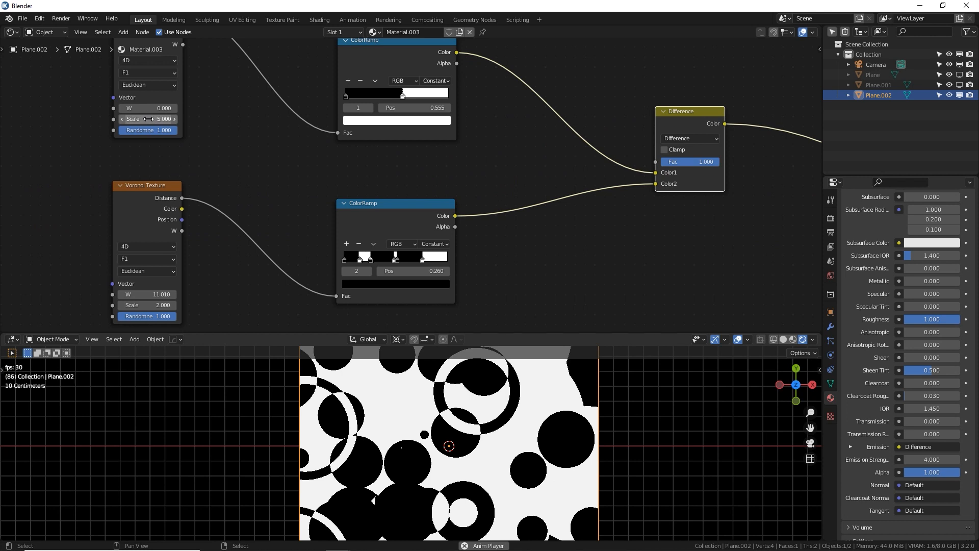
mouse_move(402, 95)
mouse_down()
mouse_move(426, 96)
mouse_move(400, 96)
mouse_up()
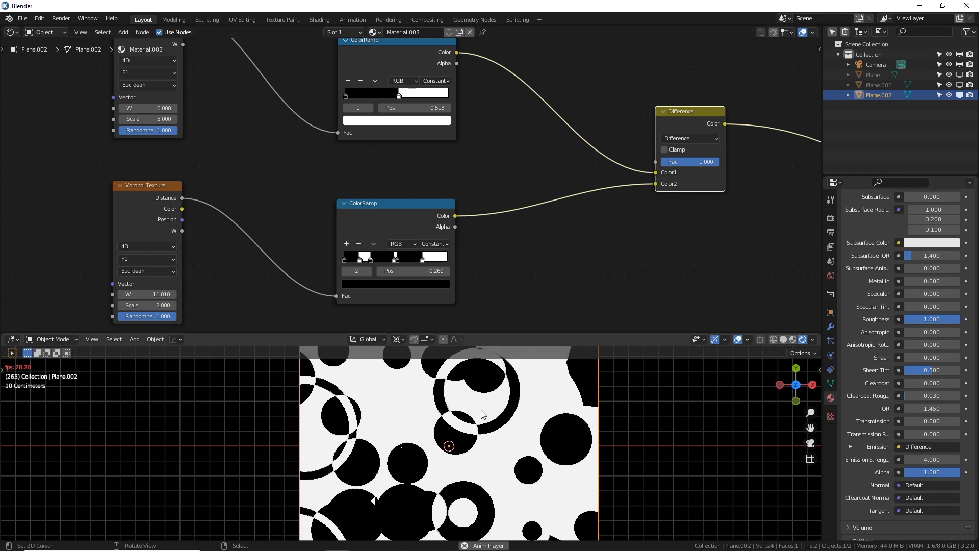
Step: Duplicate the Difference node onto the link before the shader and connect the third ramp's Color to the copy's Color2
scroll(475, 214, down, 5)
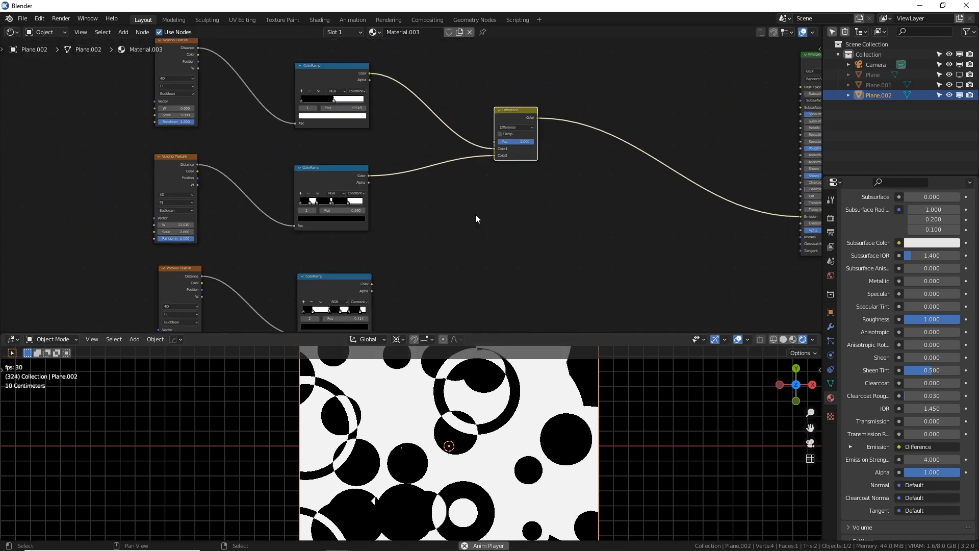
key(shift+d)
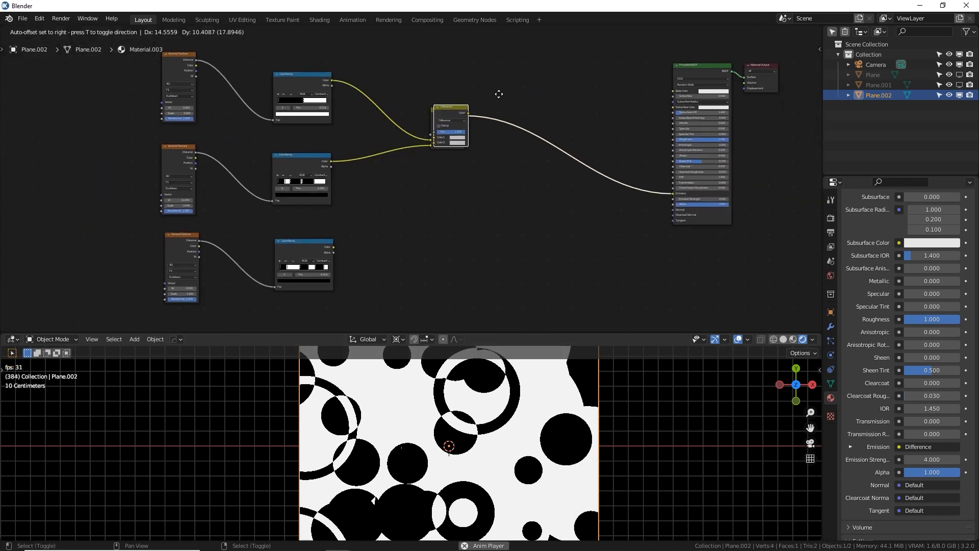
click(522, 131)
drag(332, 247, 519, 155)
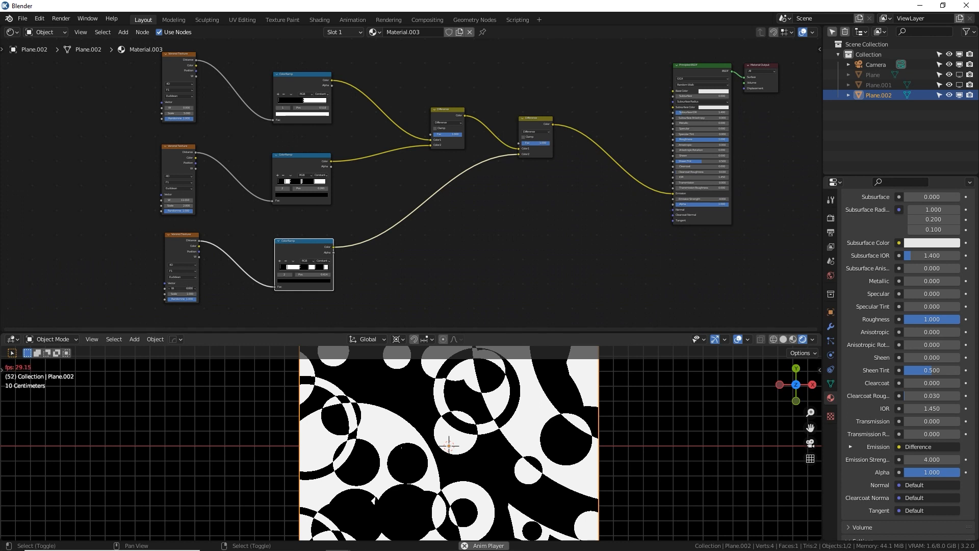
Step: Increase the third Voronoi Texture's W value to vary its pattern and enlarge the 3D viewport
drag(181, 288, 219, 289)
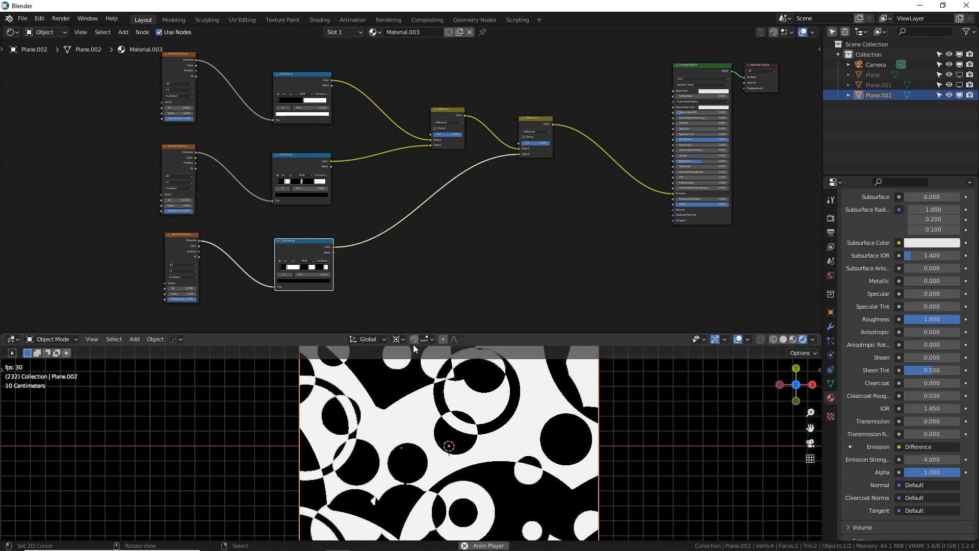
drag(473, 336, 475, 206)
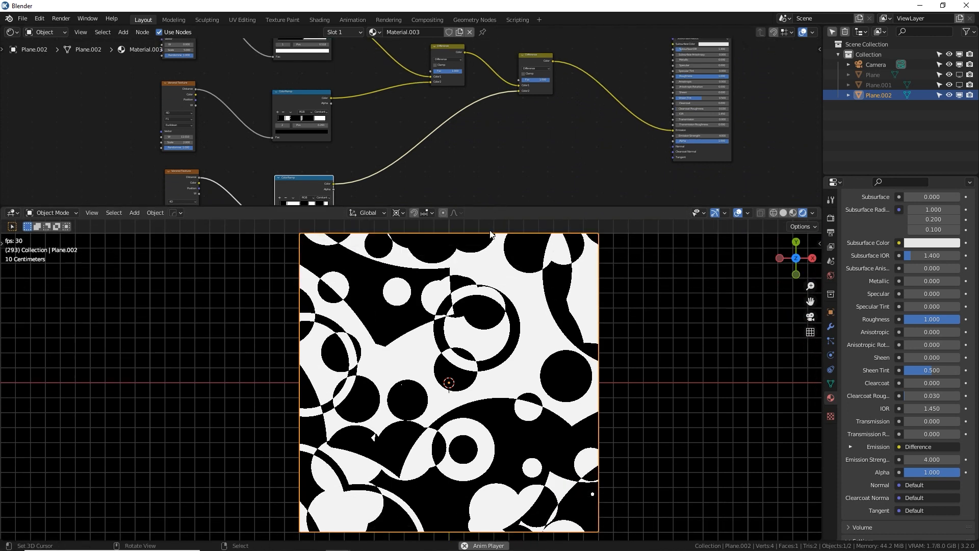
Step: Animate the first Voronoi Texture's W value with a #frame driver expression
middle_drag(297, 117, 498, 138)
scroll(372, 59, up, 3)
scroll(465, 142, up, 2)
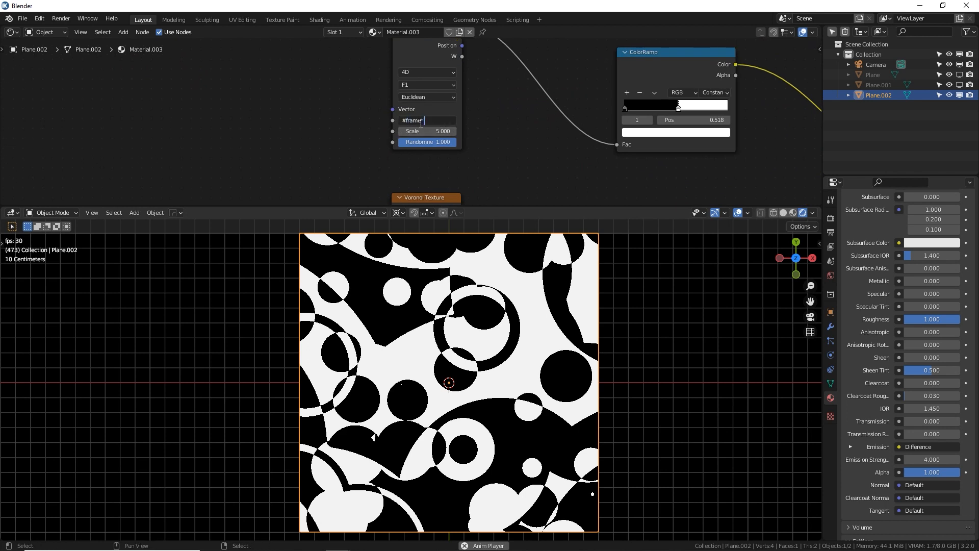
key(Return)
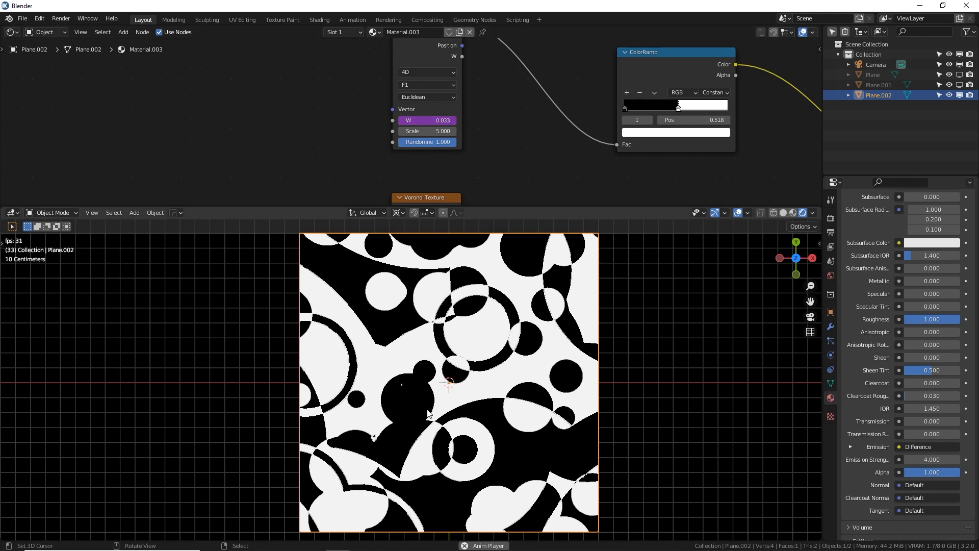
Step: Animate the second Voronoi Texture's W value with the driver expression #frame*.0005
middle_drag(464, 176, 411, 88)
double_click(404, 143)
text(#frame)
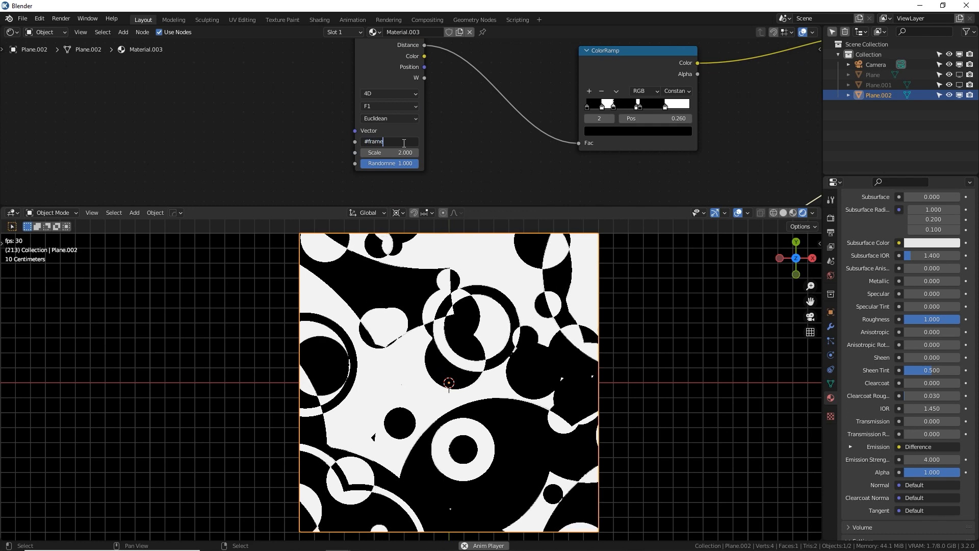
text(*.0005)
key(Return)
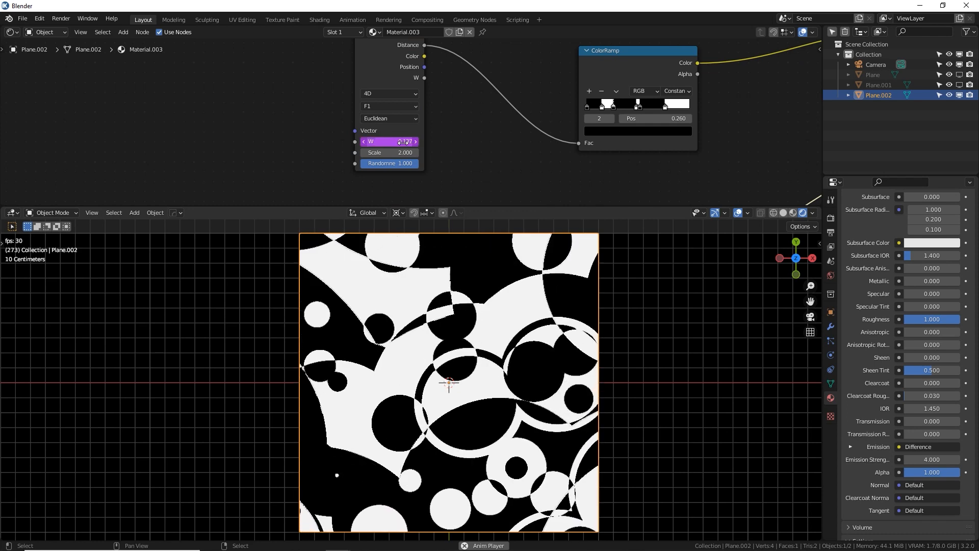
Step: Animate the third Voronoi Texture's W value with the driver expression #frame*.0002
middle_drag(487, 150, 461, 14)
middle_drag(419, 169, 416, 123)
double_click(371, 136)
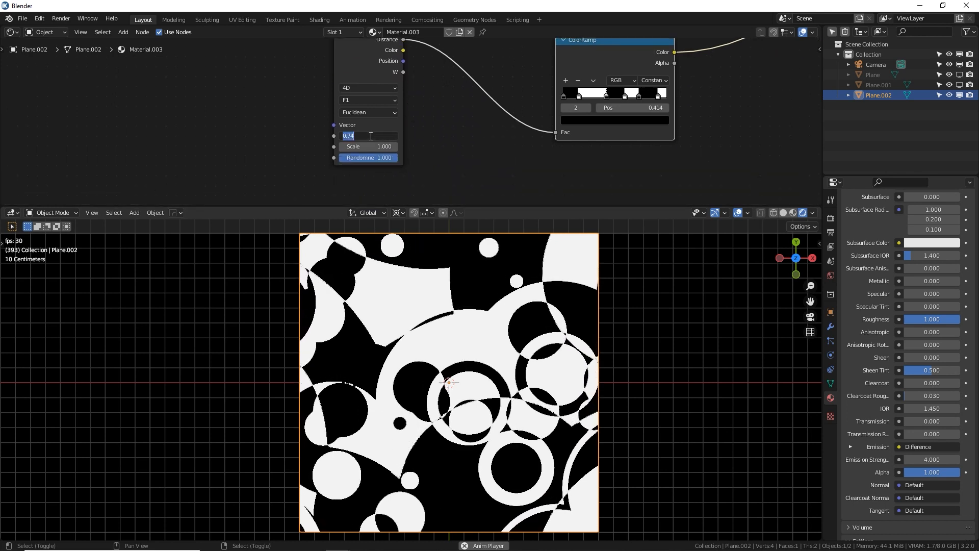
text(#frame*.0002)
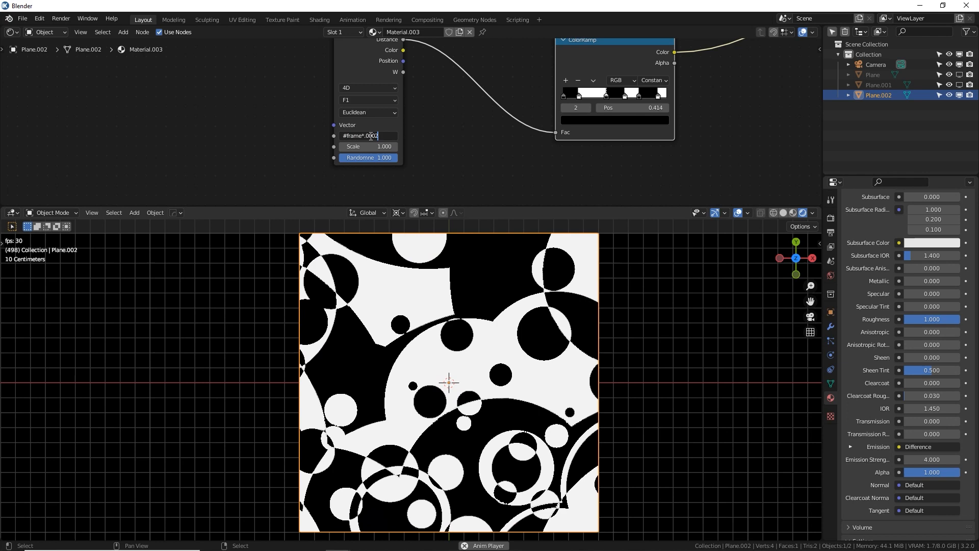
key(Return)
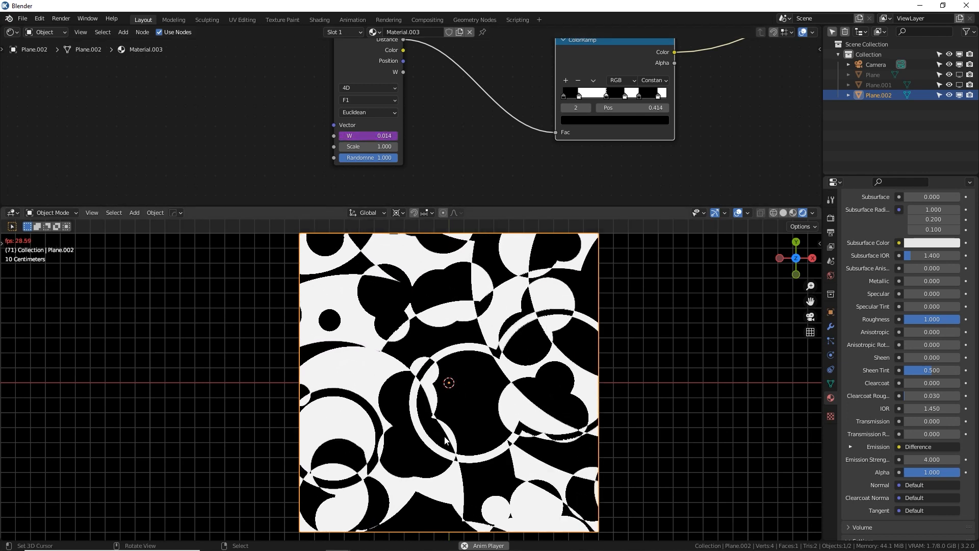
Step: Speed up the third Voronoi Texture's animation by changing its W driver expression to frame*.0004
click(380, 135)
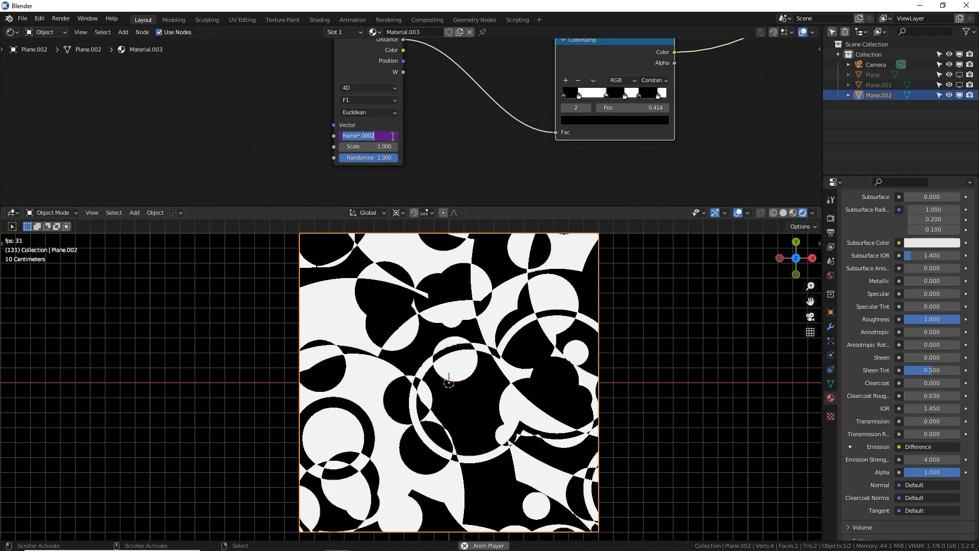
key(End)
key(BackSpace)
text(3)
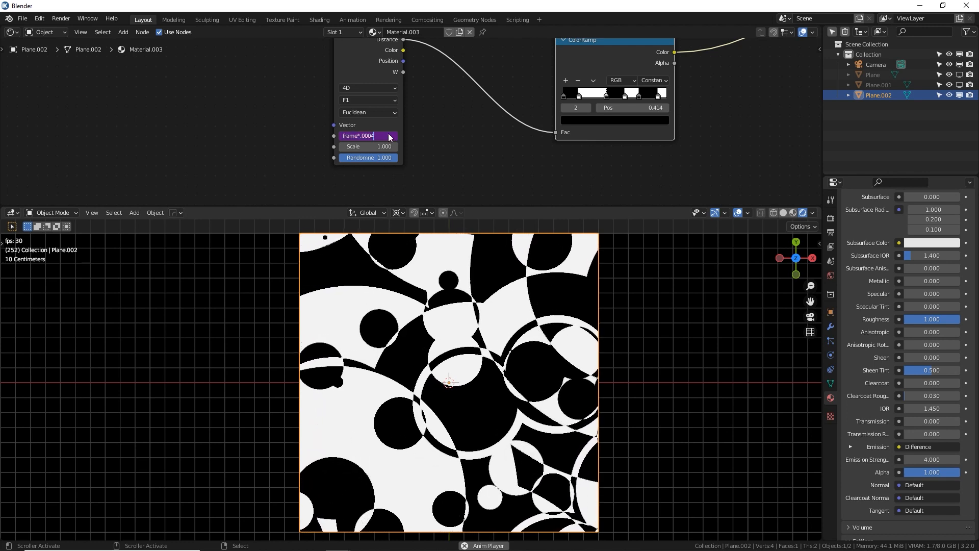
key(Return)
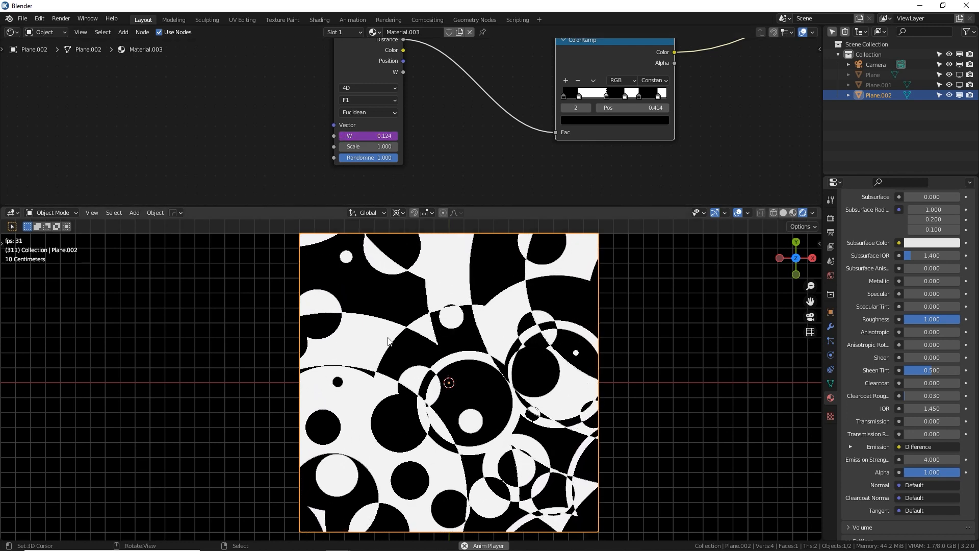
Step: Move the first color ramp's white stop to 0.405 and set the first Voronoi Texture's Scale to 2.500
middle_drag(548, 176, 415, 155)
mouse_move(480, 97)
mouse_down()
mouse_move(458, 97)
mouse_move(521, 94)
mouse_move(466, 97)
mouse_up()
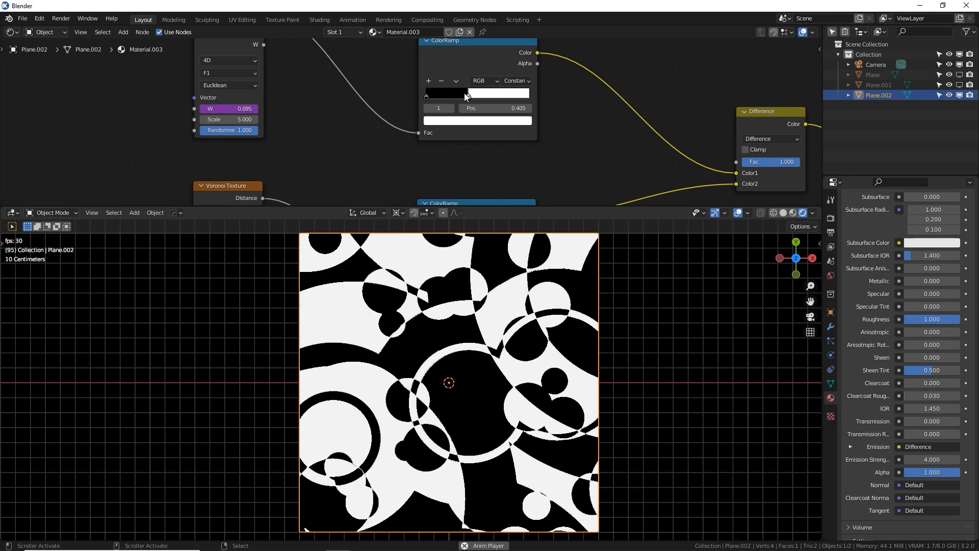
mouse_move(230, 119)
mouse_down()
mouse_move(270, 119)
mouse_move(218, 119)
mouse_move(227, 119)
mouse_up()
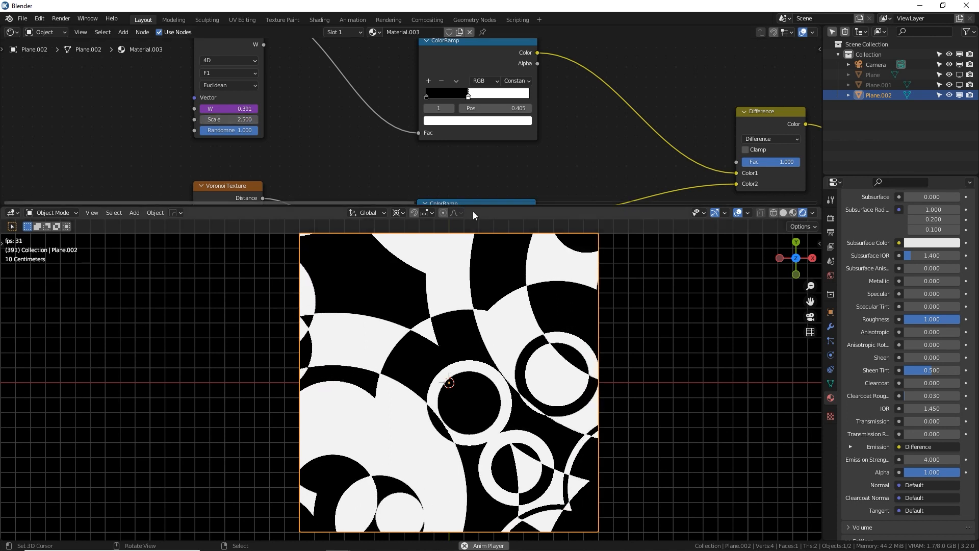
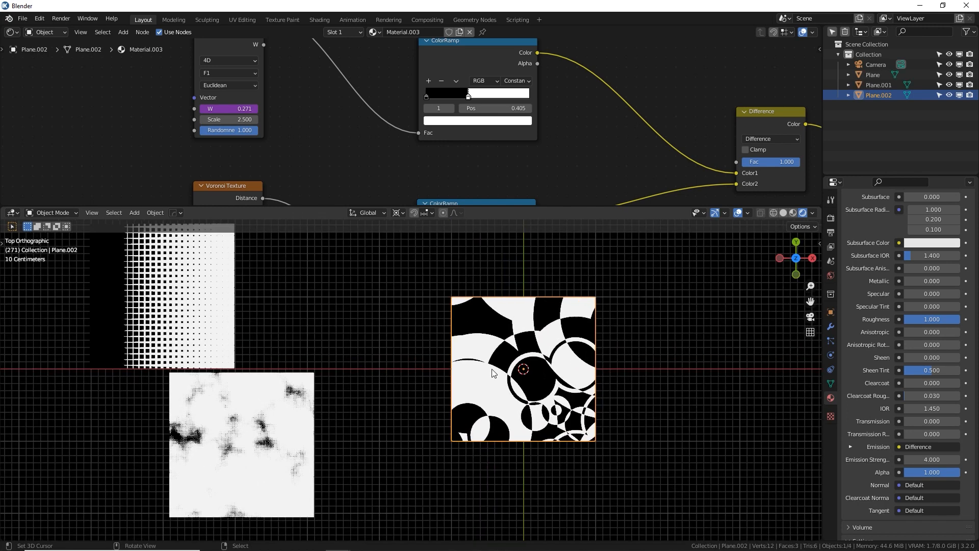
Step: Move Plane.002 and Plane.001 so the three pattern planes form a vertical column beside the world origin
scroll(575, 338, down, 2)
key(g)
click(411, 459)
click(357, 386)
key(g)
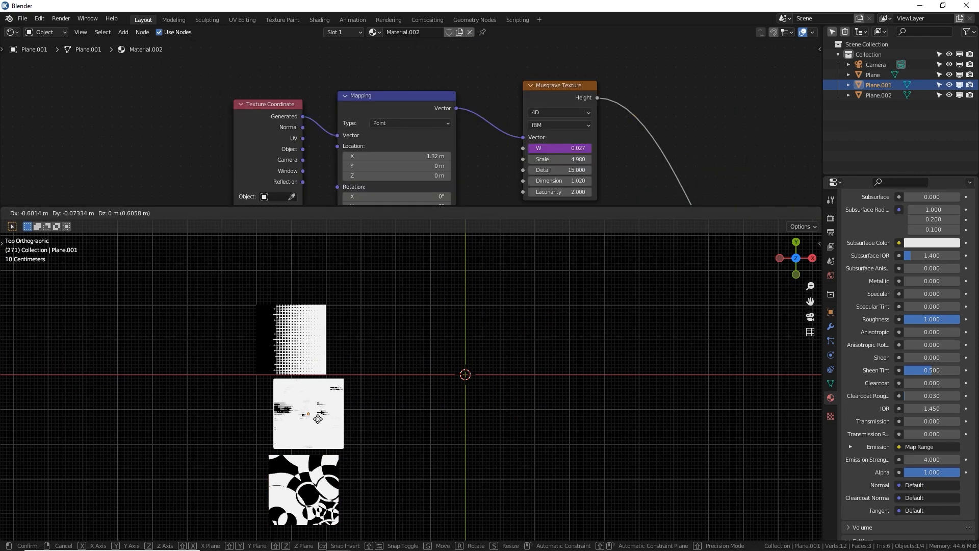
click(329, 389)
click(320, 468)
key(g)
click(315, 469)
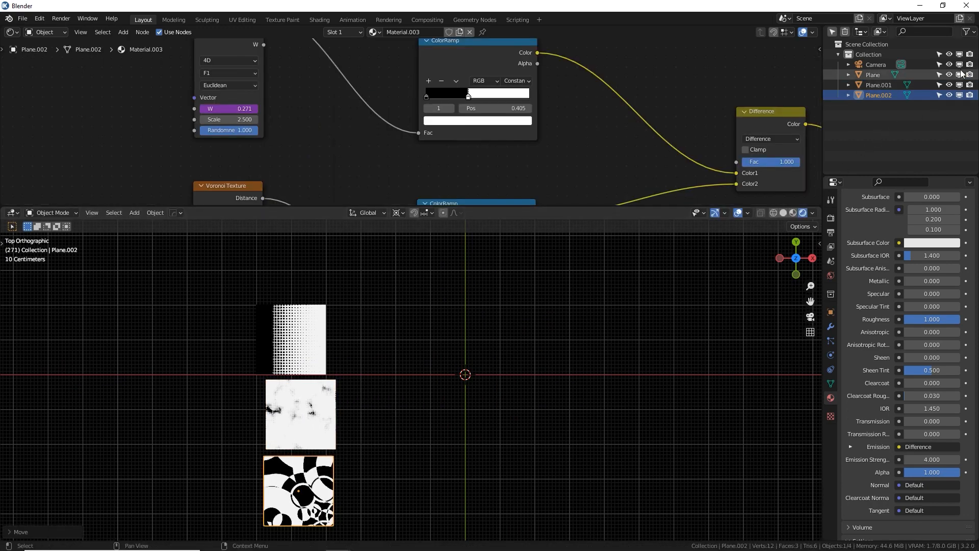
Step: Disable Plane, Plane.001 and Plane.002 in the viewport
drag(960, 75, 960, 95)
shift+middle_drag(580, 351, 519, 348)
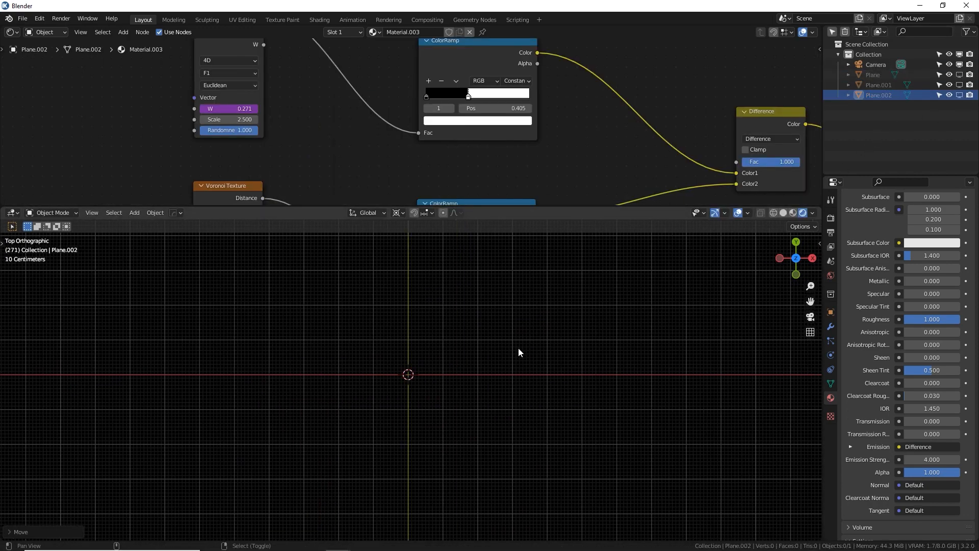
scroll(520, 348, up, 4)
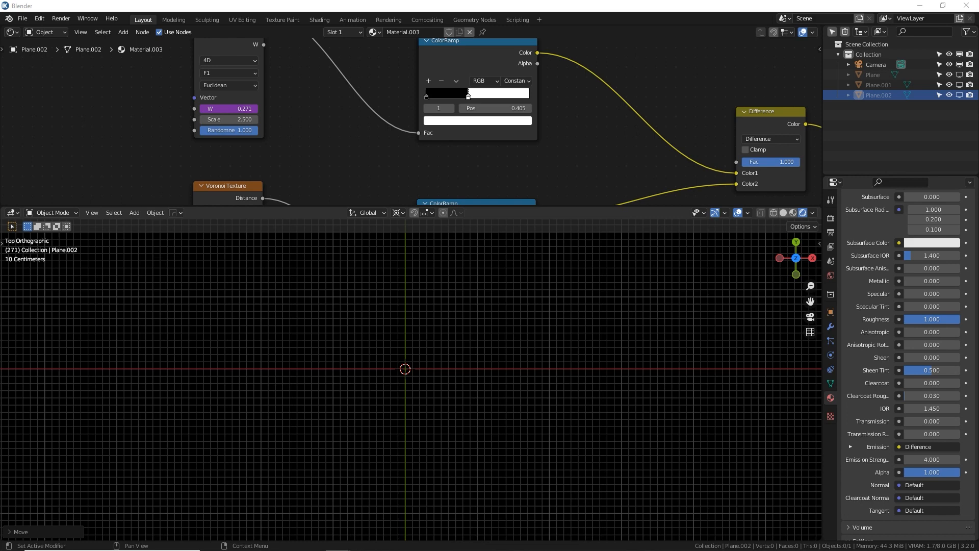
Step: Add a new mesh plane and give it a new material with Specular 0, Roughness 1 and Emission Strength 4
drag(586, 205, 587, 194)
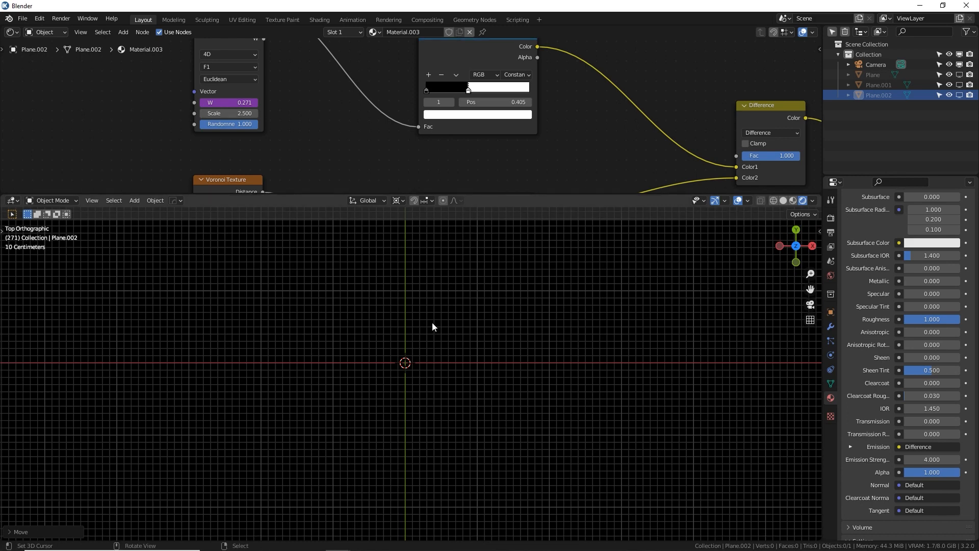
key(shift+a)
mouse_move(433, 322)
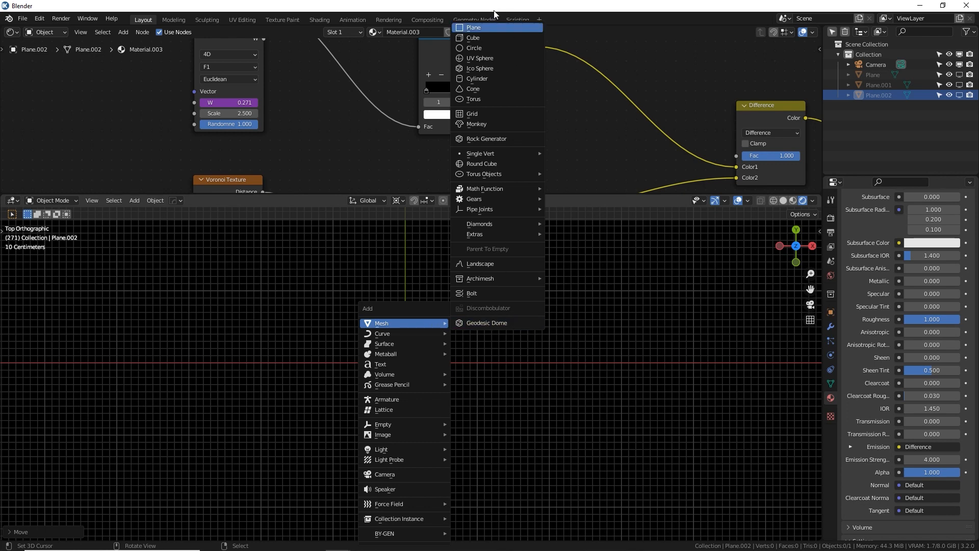
click(489, 28)
click(895, 261)
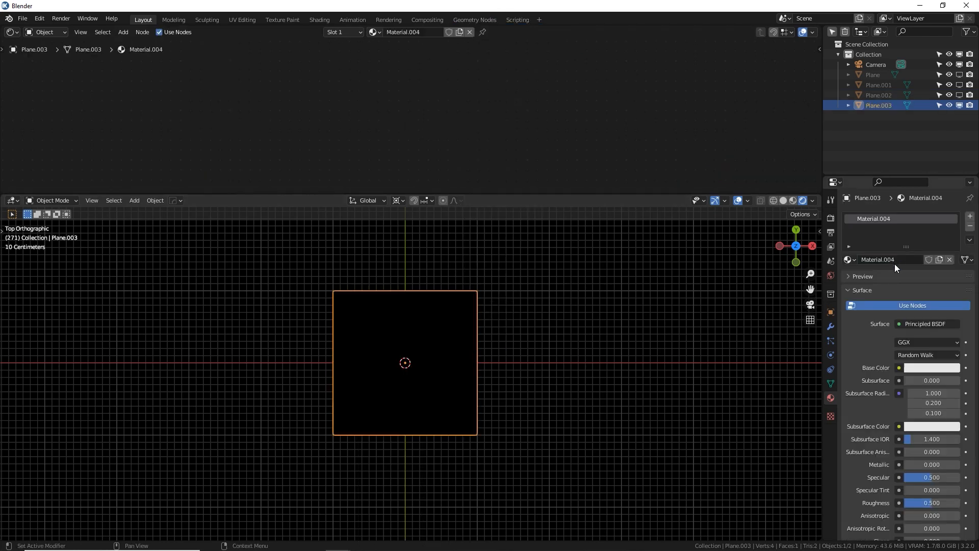
scroll(903, 349, down, 4)
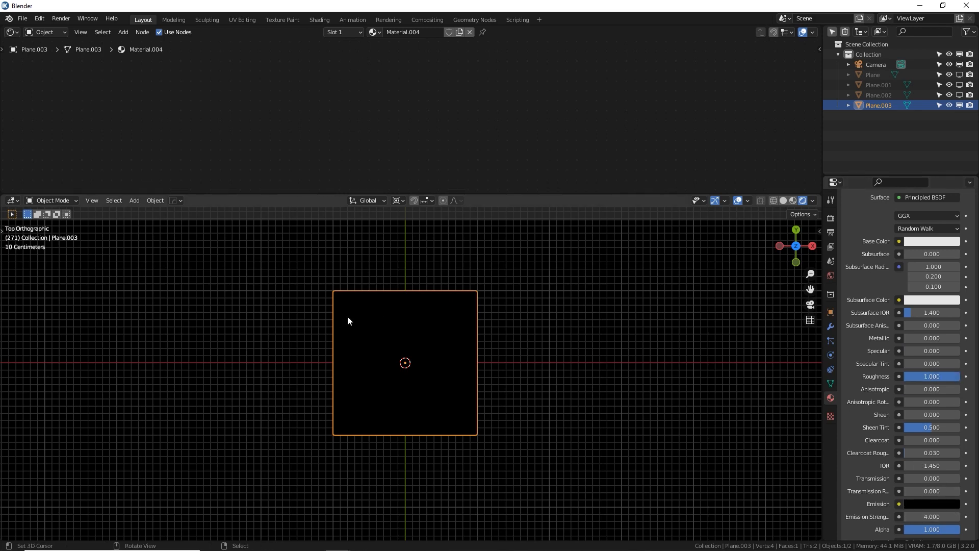
Step: Add a Voronoi Texture node and connect its Distance output to the Principled BSDF's Emission input
scroll(348, 316, up, 1)
key(shift+a)
text(vor)
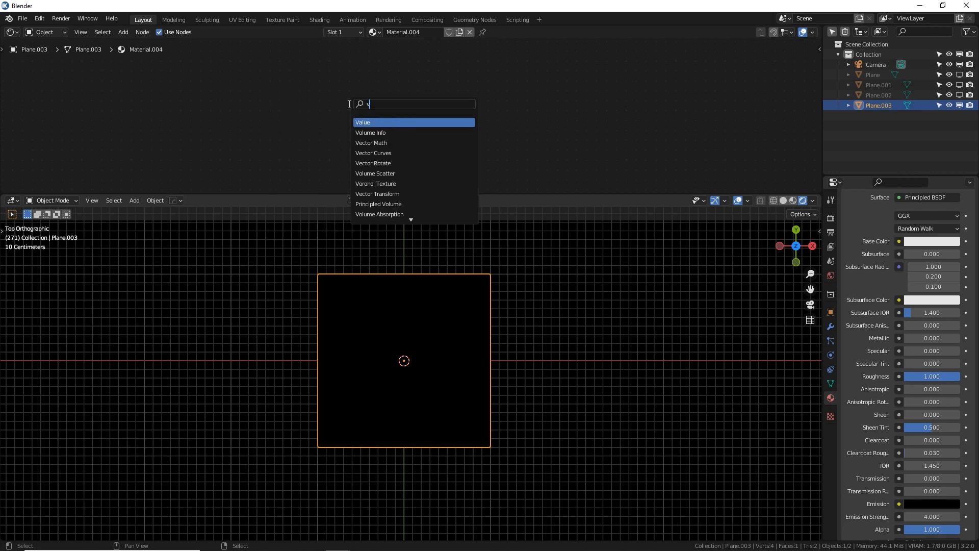
key(Return)
click(347, 123)
scroll(347, 123, down, 4)
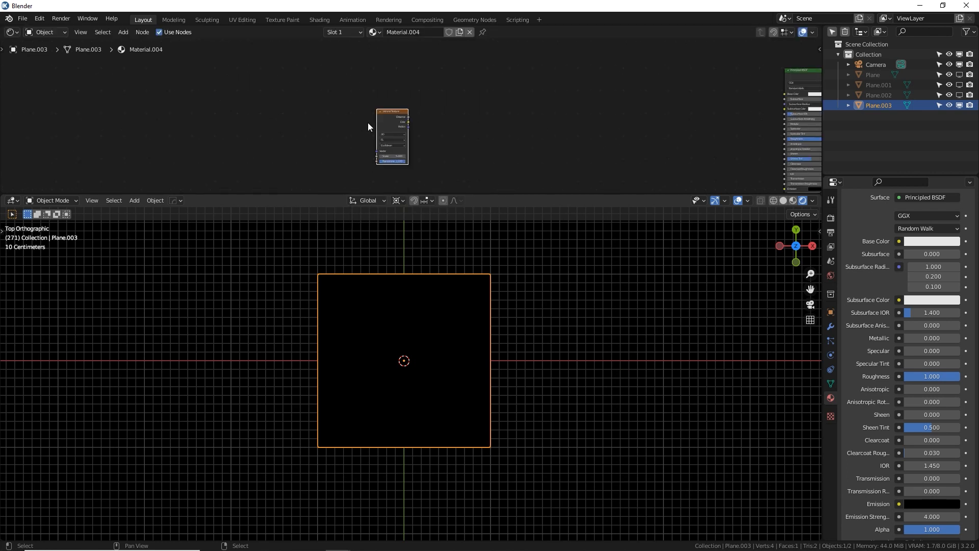
drag(290, 83, 669, 156)
scroll(346, 137, up, 2)
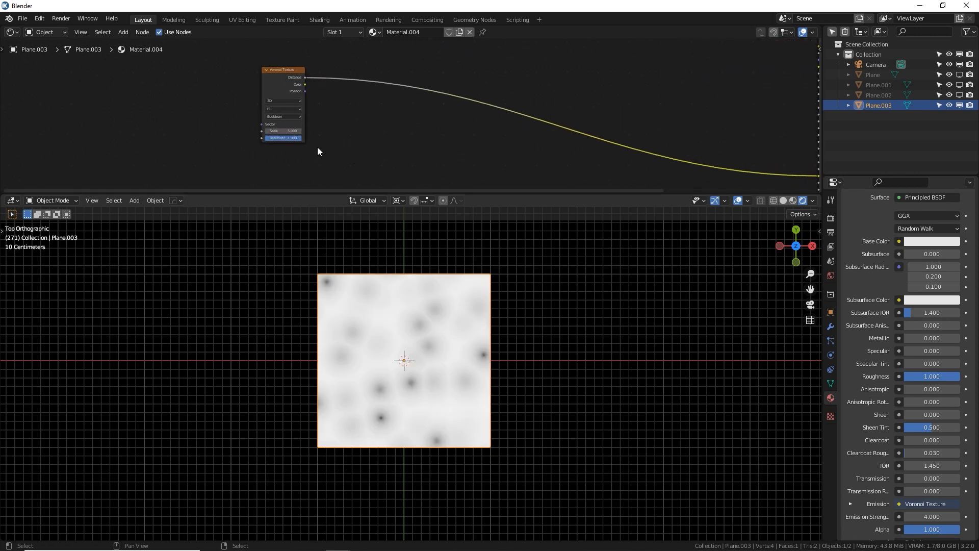
Step: Set the Voronoi Texture's Randomness to 0 and its distance metric to Chebychev
scroll(321, 148, up, 6)
drag(191, 153, 125, 153)
middle_drag(294, 138, 454, 155)
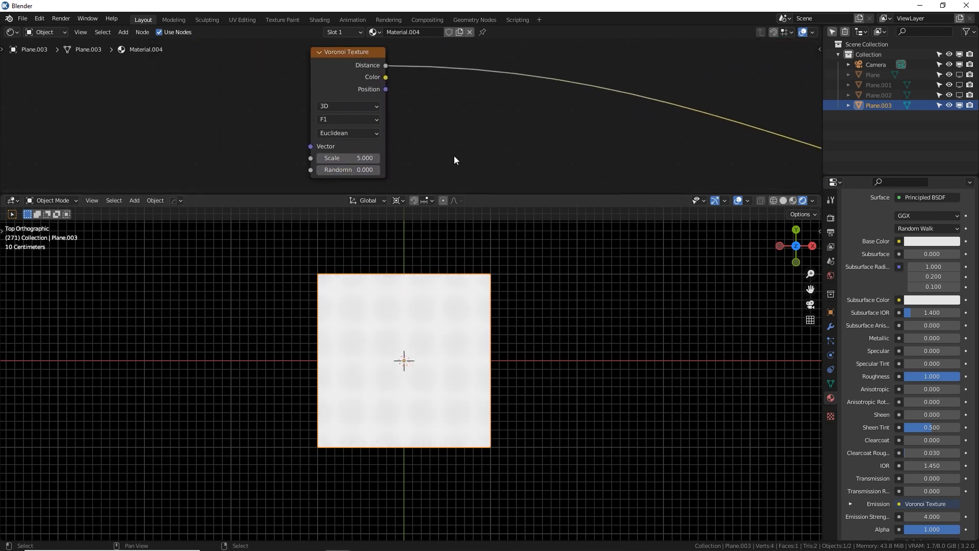
scroll(454, 155, up, 1)
click(396, 134)
click(383, 175)
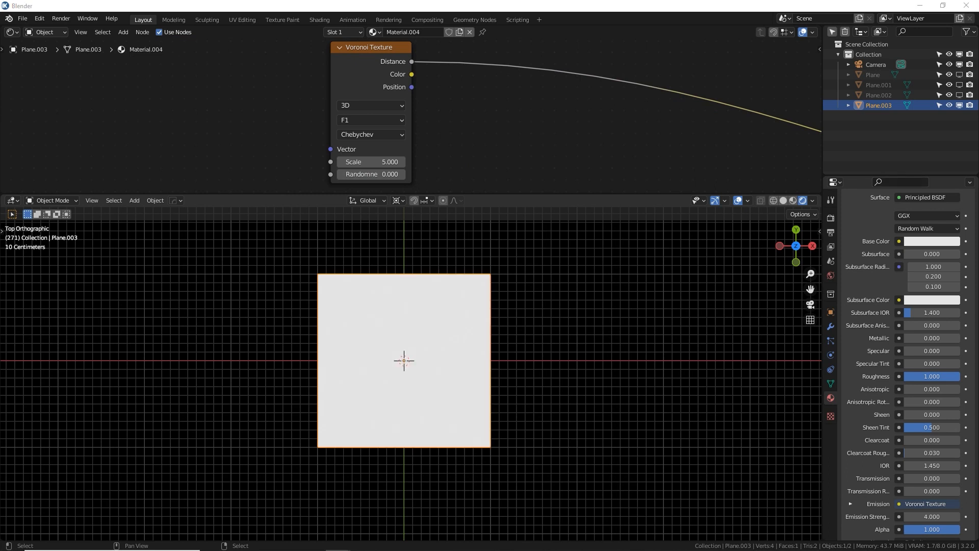
Step: Insert a ColorRamp node on the link between the Voronoi Texture's Distance and the shader's Emission
scroll(442, 97, down, 2)
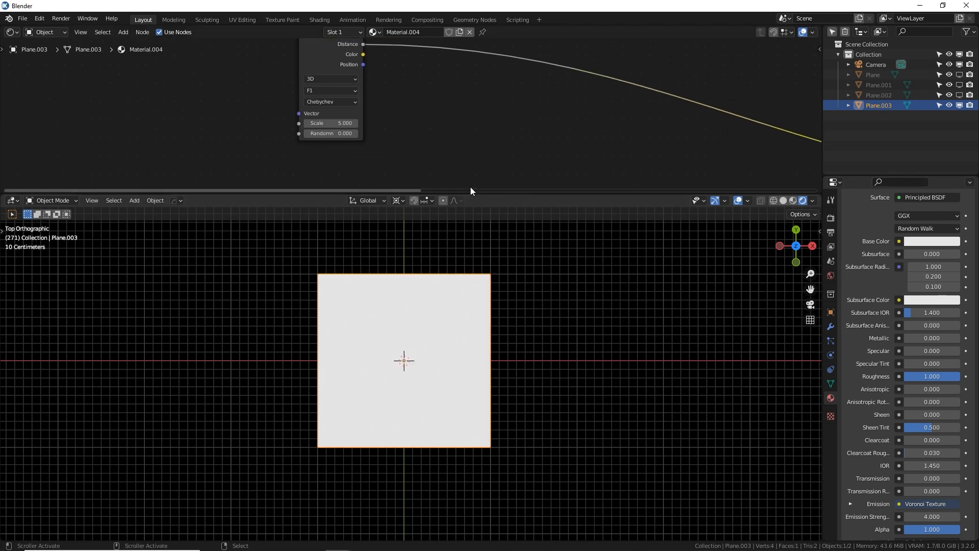
scroll(432, 111, down, 2)
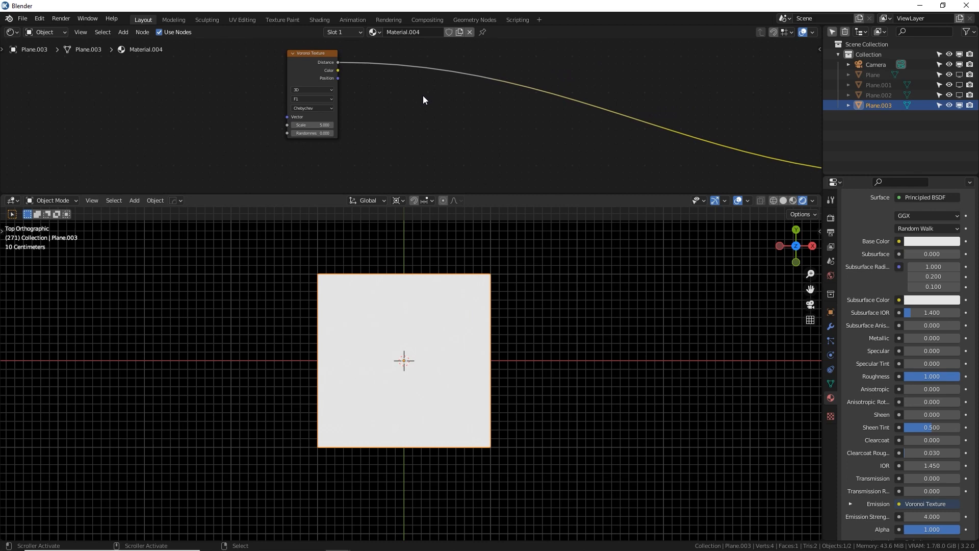
ctrl+scroll(399, 102, right, 3)
key(shift+a)
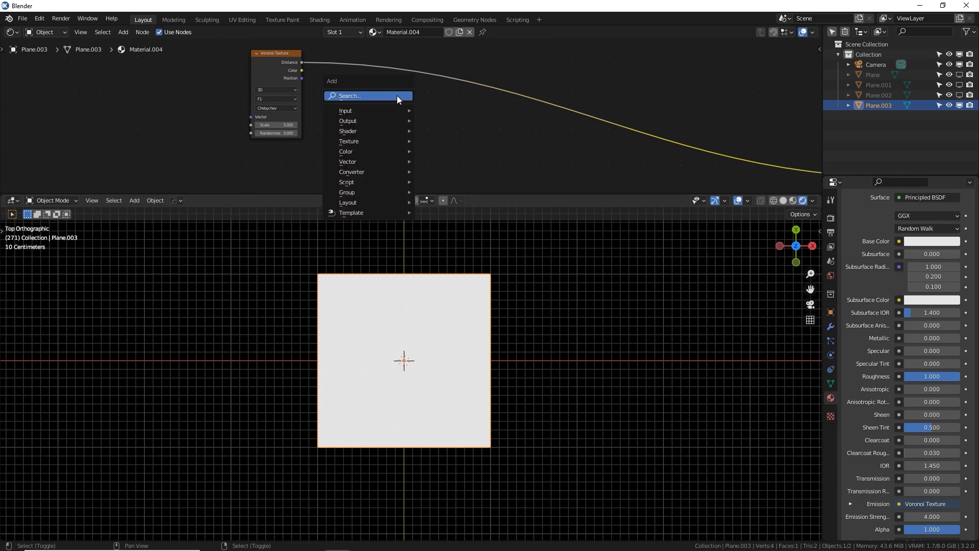
click(397, 96)
text(ramp)
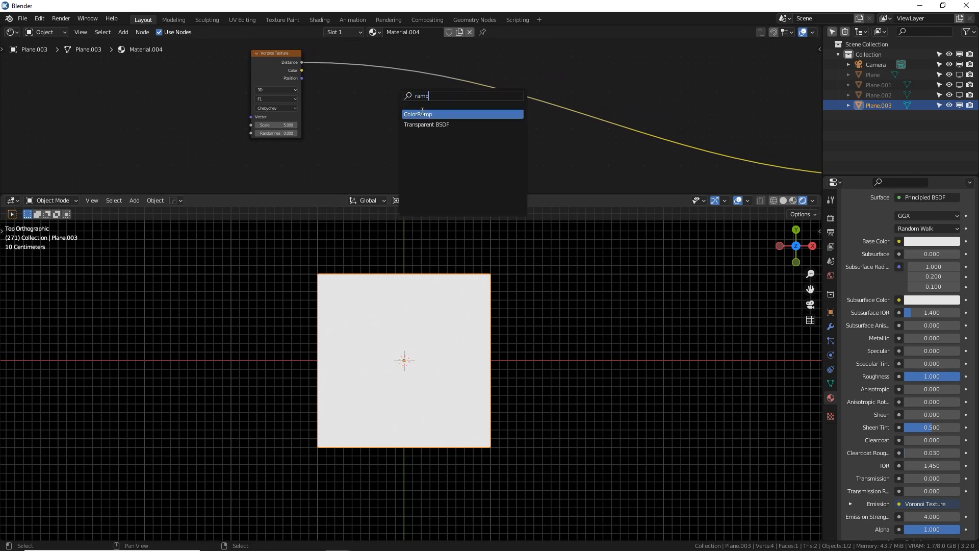
click(421, 113)
click(345, 88)
Step: Move the ramp's black stop inward and its white stop to 0.827, and place the ColorRamp closer to the Voronoi Texture
drag(338, 84, 351, 86)
drag(410, 86, 392, 85)
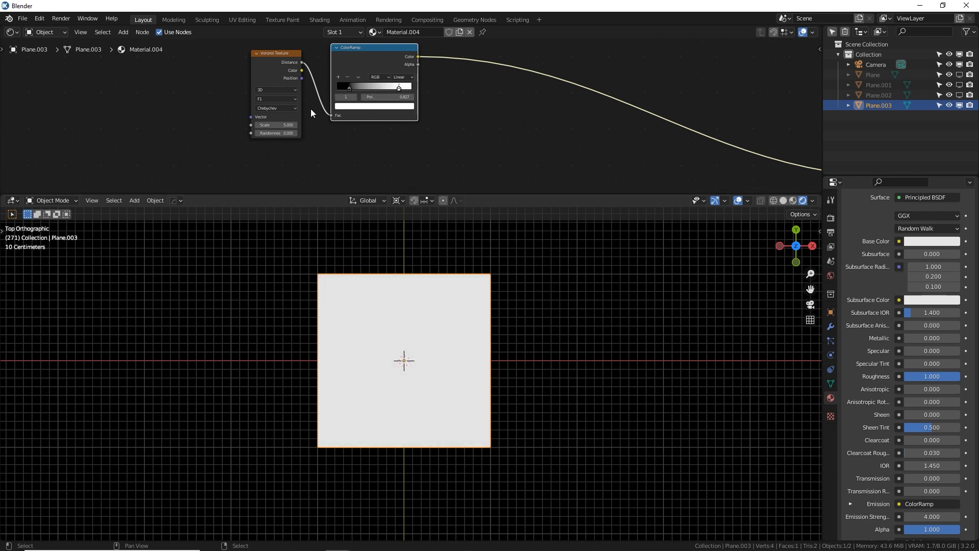
middle_drag(435, 122, 410, 128)
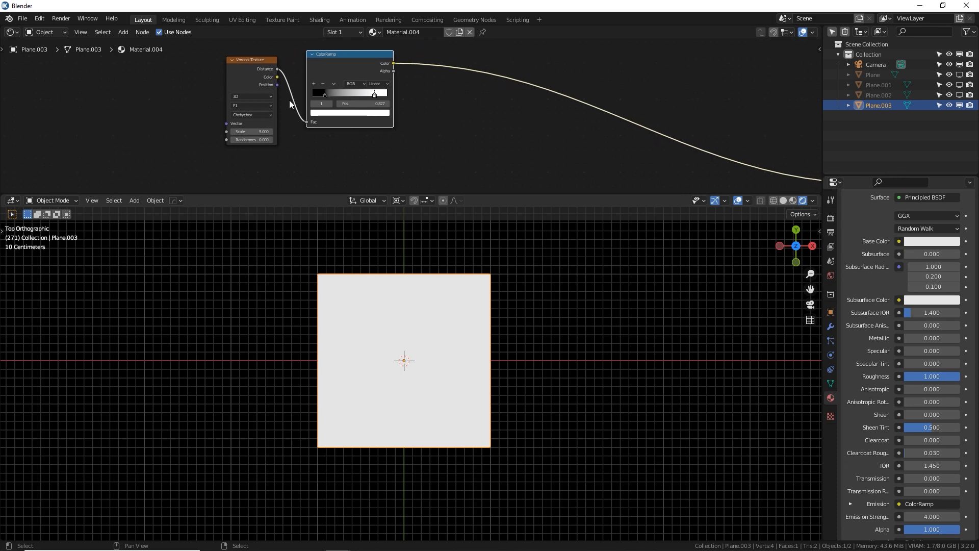
drag(348, 60, 336, 70)
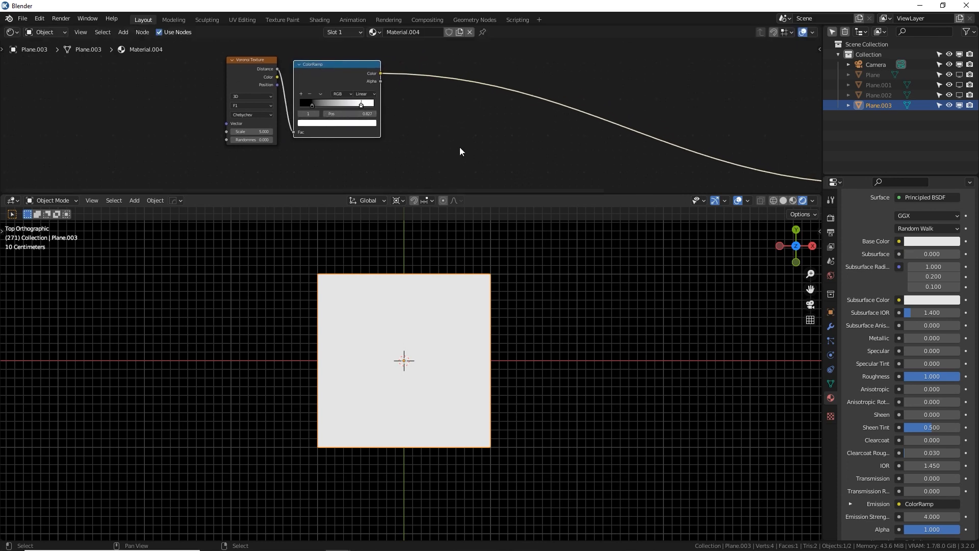
Step: Set the Voronoi Texture's Scale to 5.760 to produce a grid of squares
middle_drag(461, 151, 297, 90)
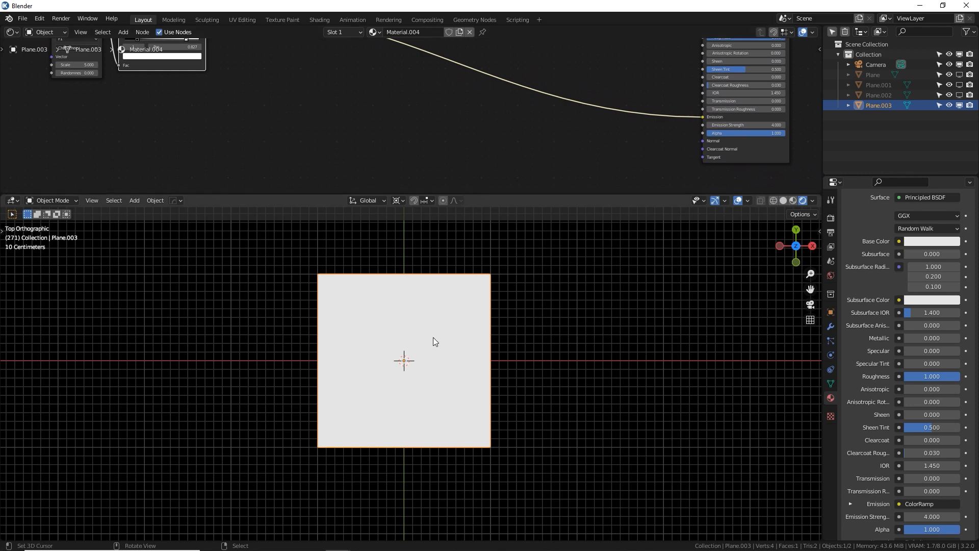
scroll(435, 341, up, 2)
middle_drag(226, 99, 343, 145)
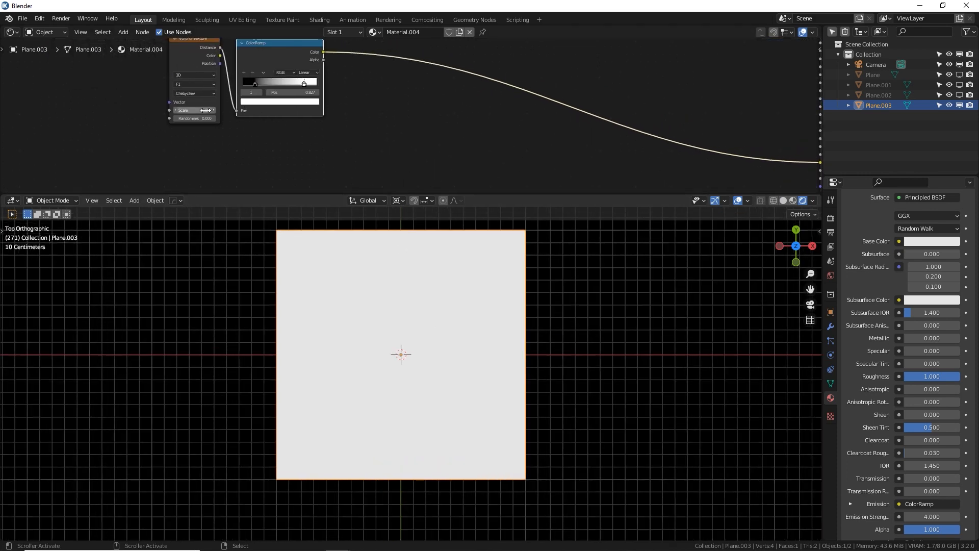
drag(206, 110, 224, 110)
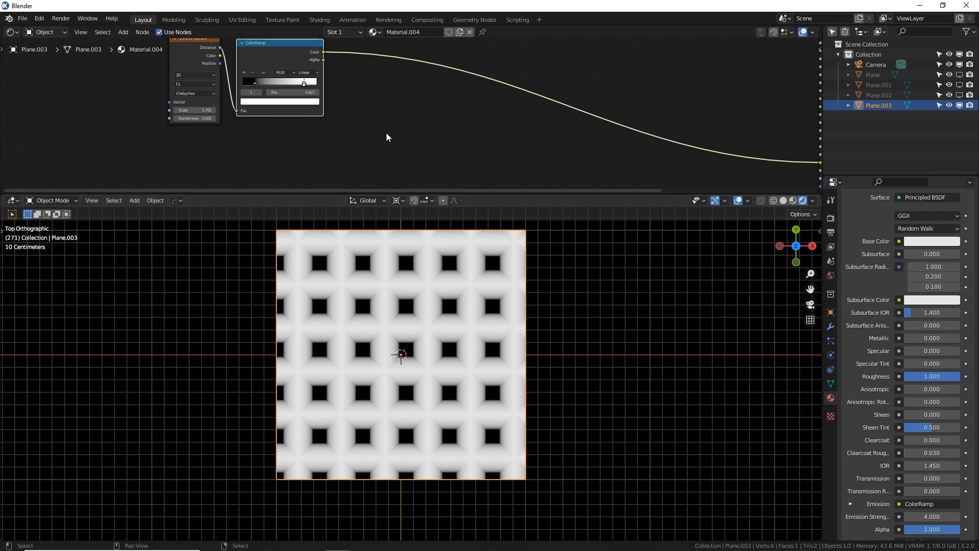
scroll(348, 94, down, 2)
mouse_move(369, 94)
middle_down()
mouse_move(348, 93)
mouse_move(365, 94)
middle_up()
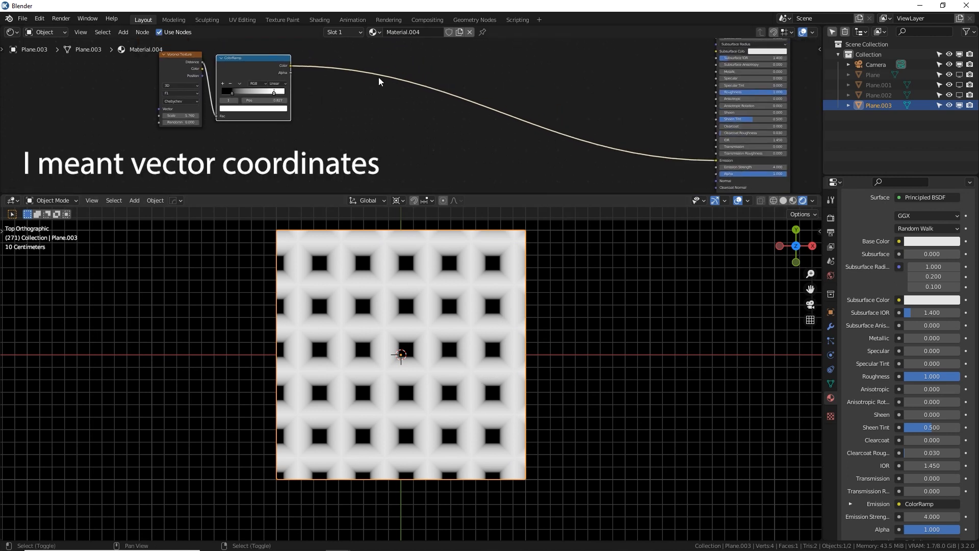
Step: Insert a Wave Texture node on the link between the ColorRamp's Color output and the shader's Emission
key(shift+a)
text(wave)
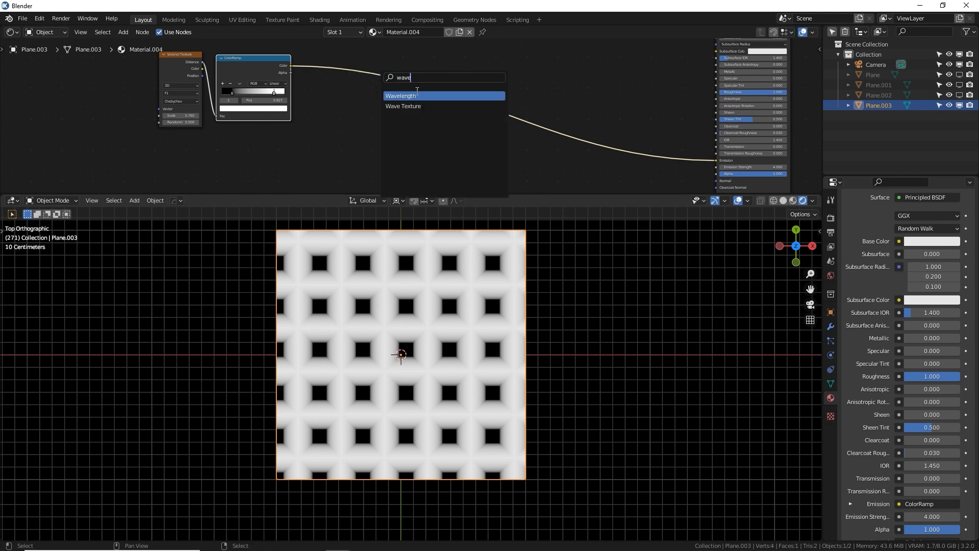
click(408, 105)
click(387, 80)
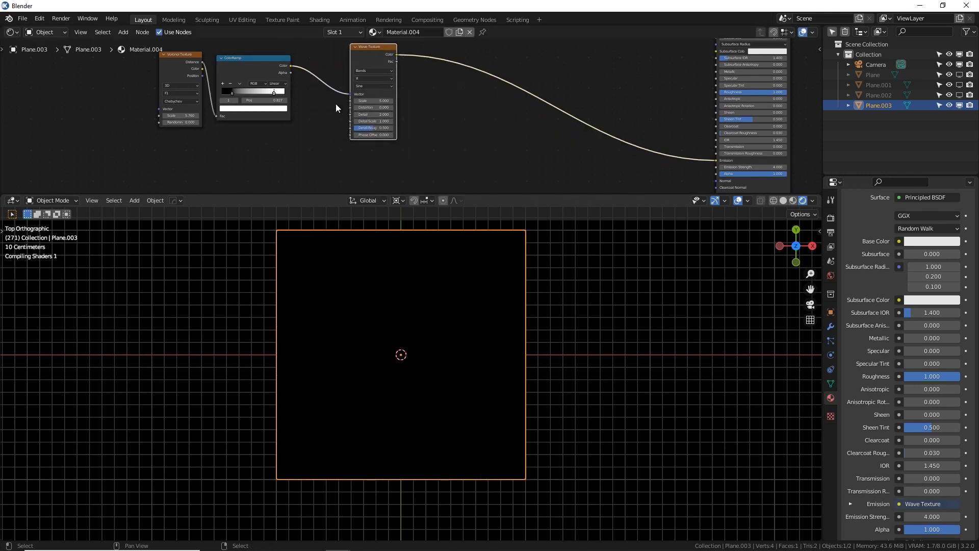
Step: Set the Voronoi Texture's Scale to 6 and move the ColorRamp's white stop to 0.682
middle_drag(321, 93, 393, 123)
scroll(348, 109, up, 3)
scroll(360, 132, up, 2)
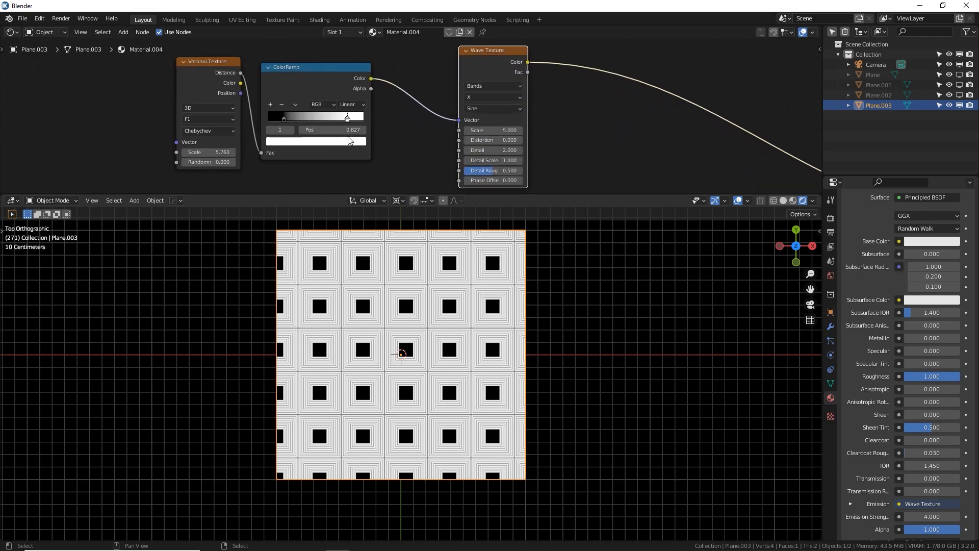
scroll(350, 141, up, 2)
scroll(400, 350, up, 5)
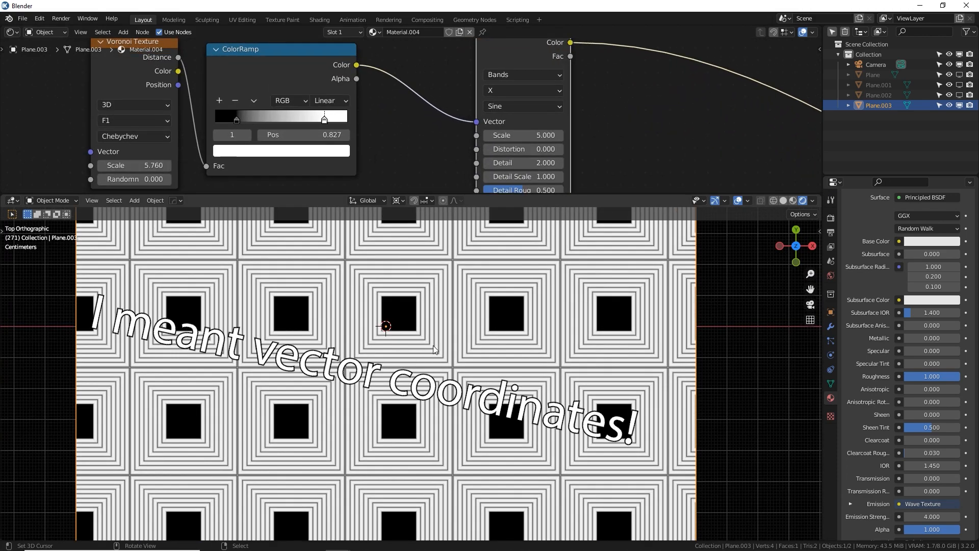
scroll(602, 304, down, 5)
scroll(430, 305, up, 3)
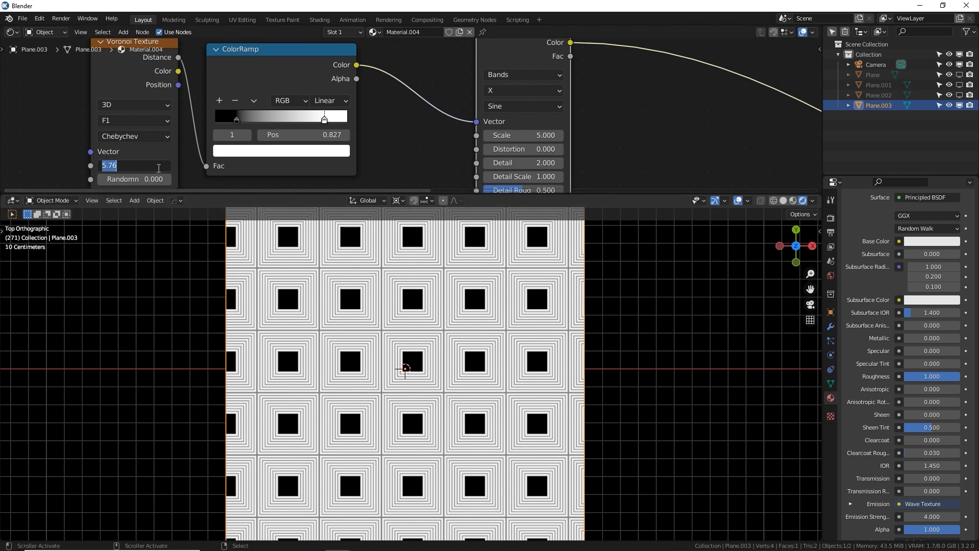
text(5)
key(Return)
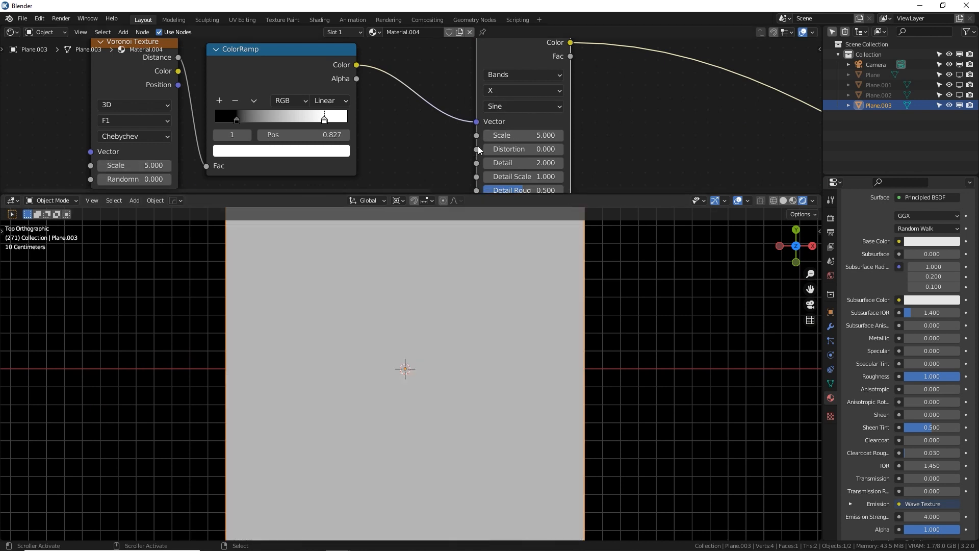
mouse_move(321, 122)
mouse_down()
mouse_move(288, 124)
mouse_move(303, 124)
mouse_up()
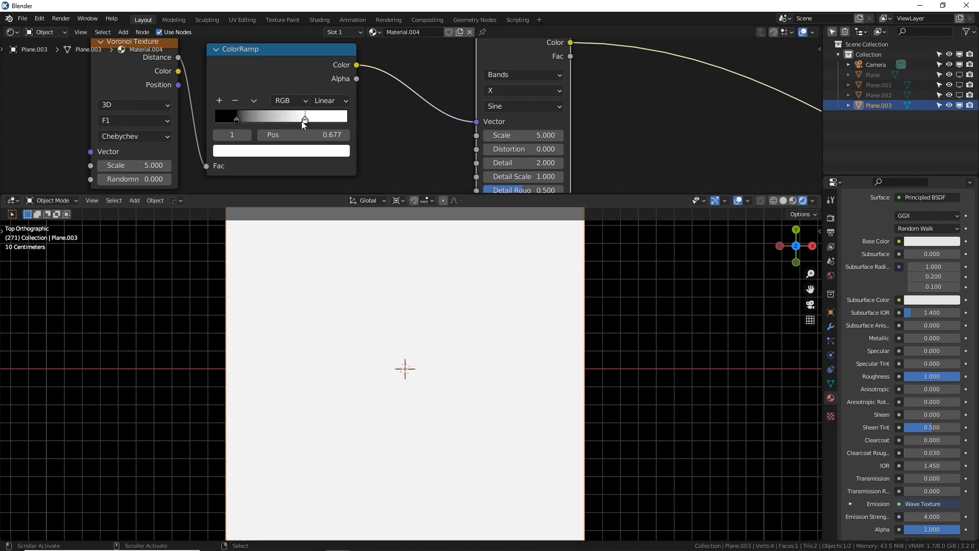
key(Return)
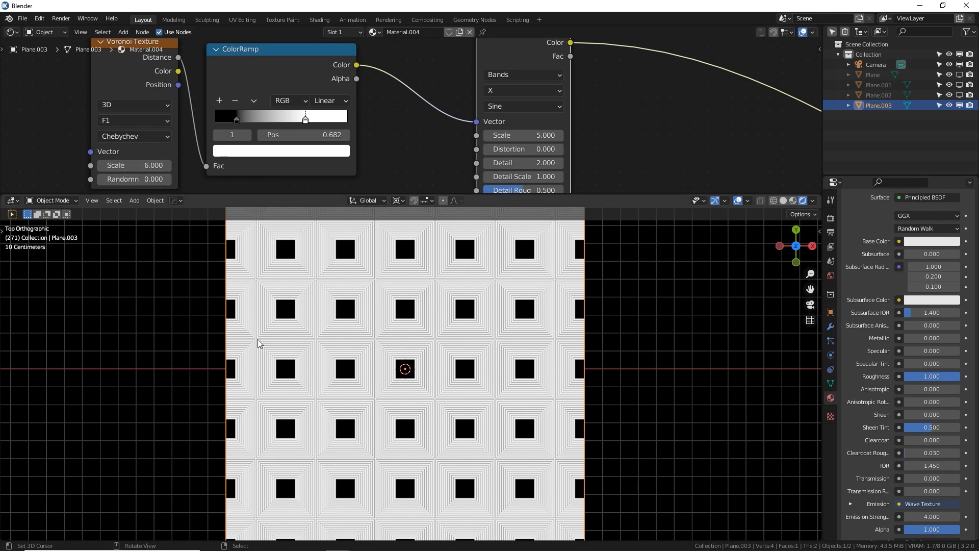
Step: Preview the pattern's motion by raising the Wave Texture's Phase Offset to 7.890
key(F3)
mouse_move(556, 380)
shift+middle_down()
mouse_move(556, 289)
mouse_move(596, 455)
mouse_move(564, 374)
shift+middle_up()
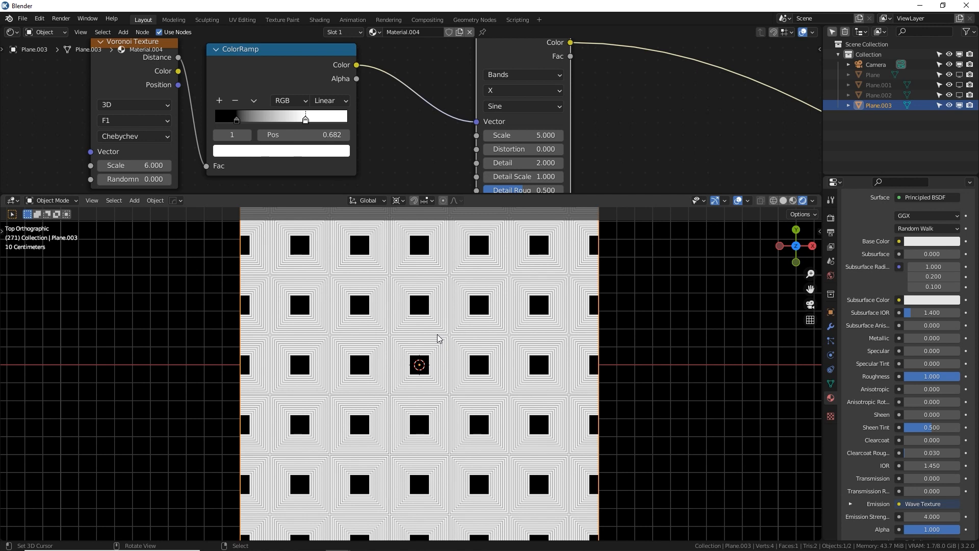
middle_drag(605, 133, 484, 91)
scroll(482, 113, up, 5)
shift+drag(389, 160, 801, 160)
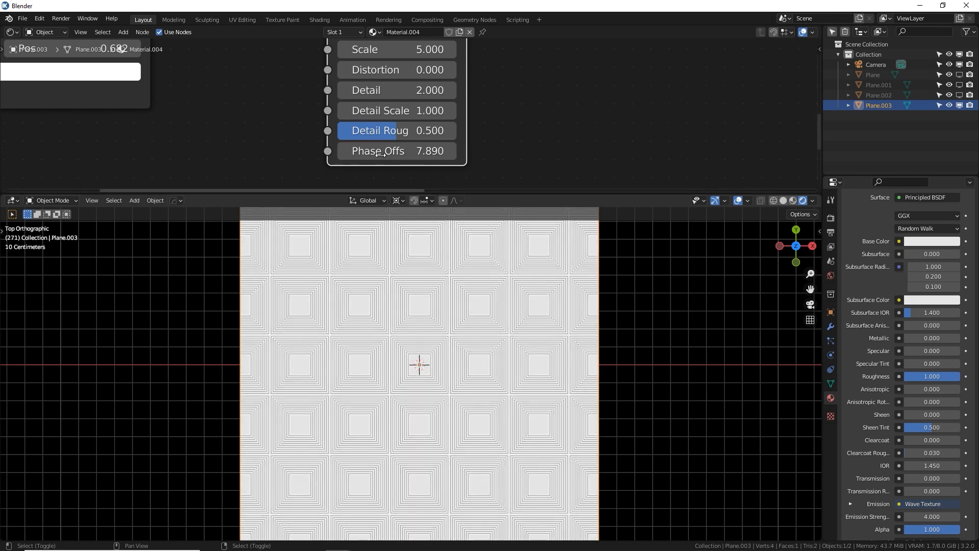
Step: Drive the Wave Texture's Phase Offset with the expression #frame*.001 and play the animation
click(382, 155)
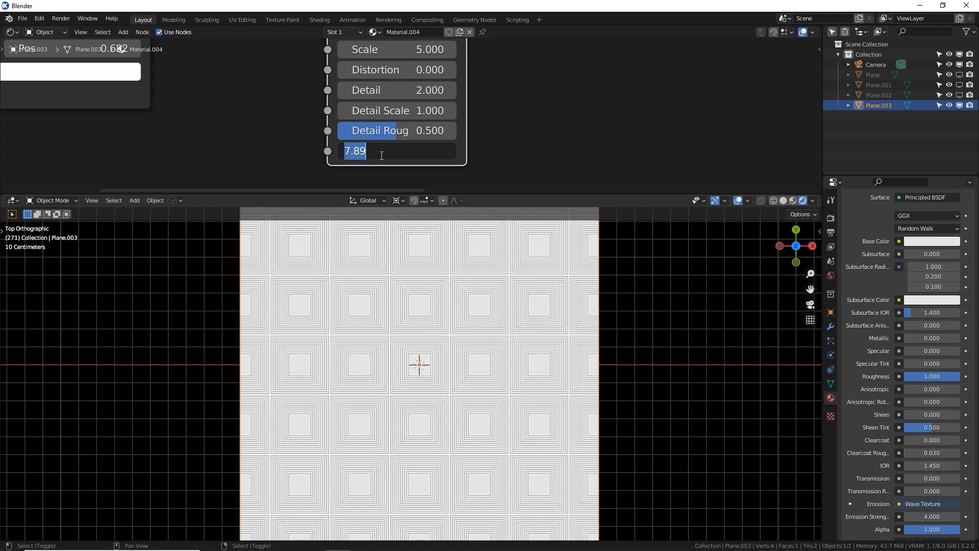
text(#frame)
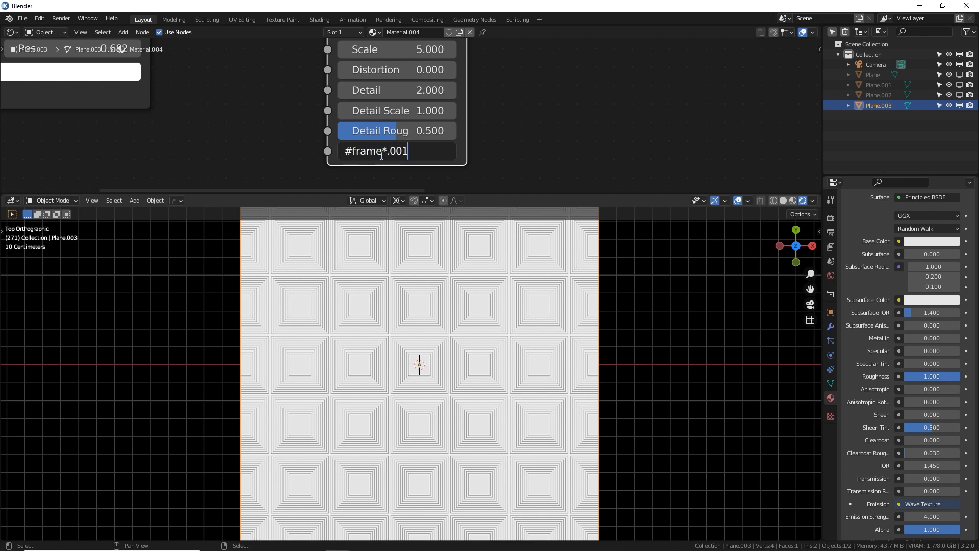
text(*.001)
key(Return)
key(space)
scroll(460, 341, up, 8)
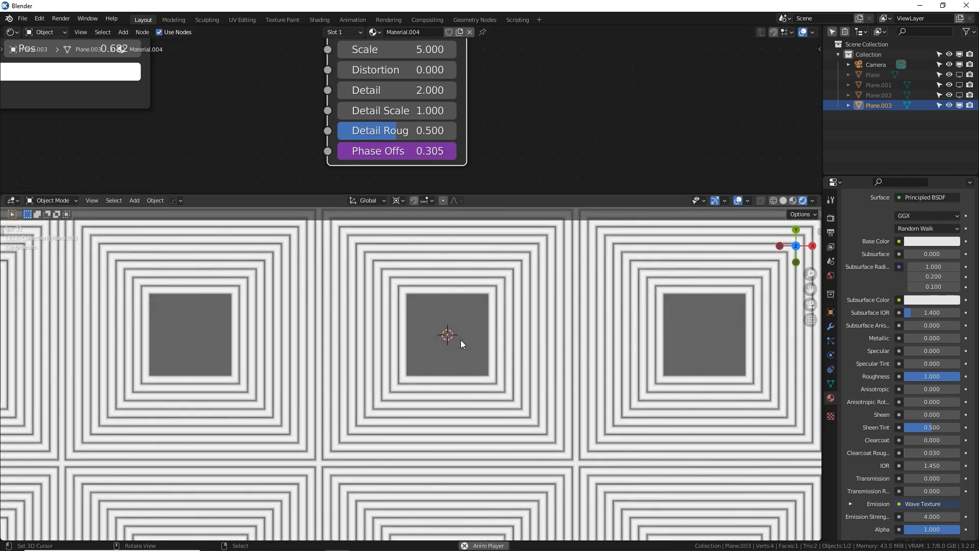
Step: Speed up the Phase Offset driver by changing its expression to frame*.01 and finally to frame*.1
double_click(436, 153)
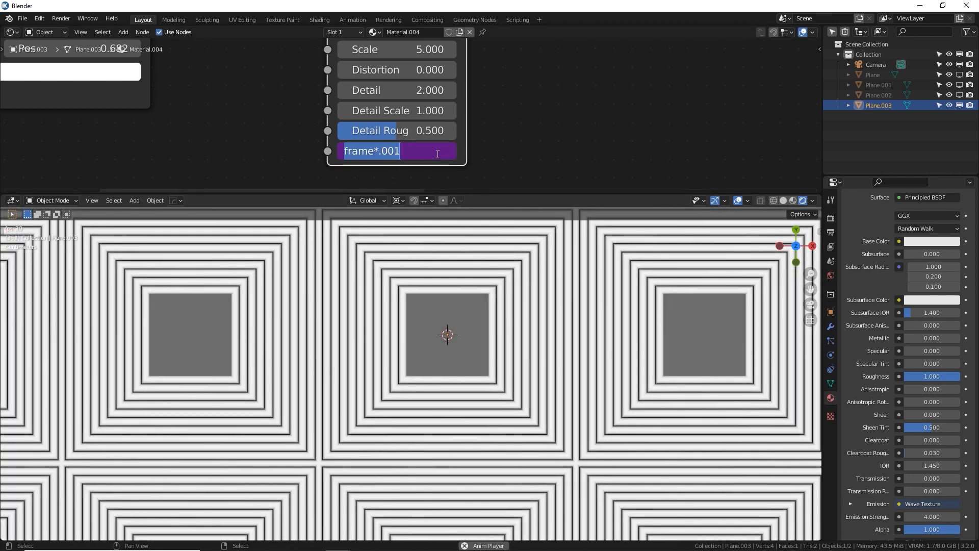
click(396, 152)
key(BackSpace)
key(Return)
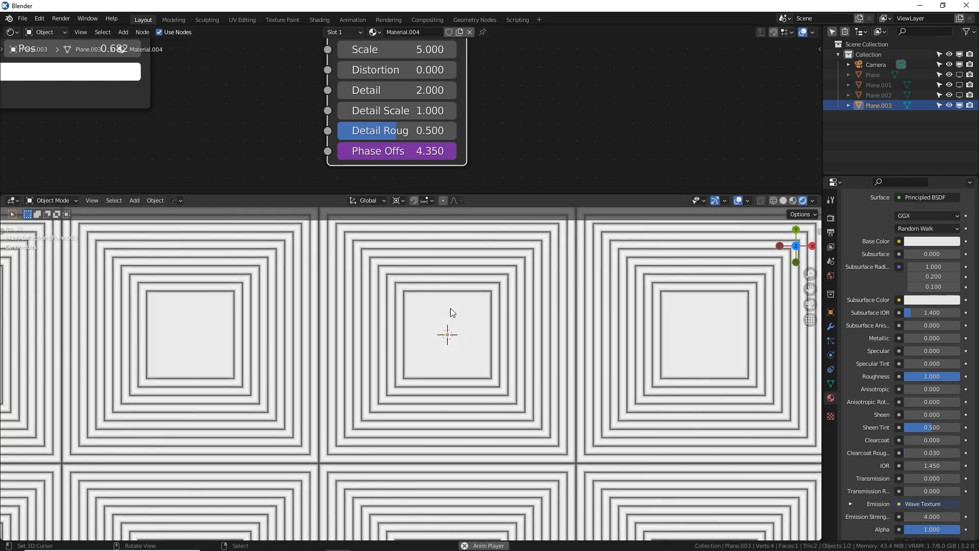
double_click(426, 153)
key(Left)
key(BackSpace)
key(Return)
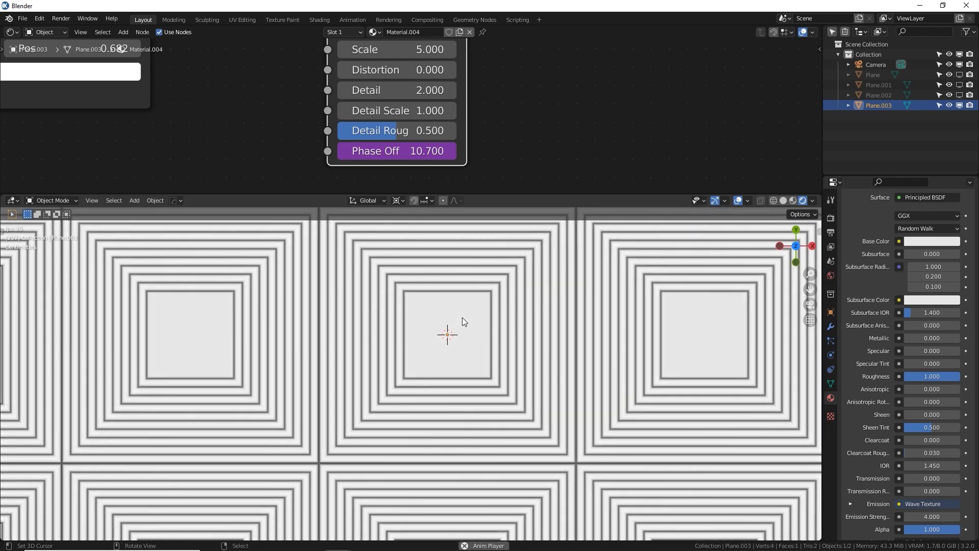
Step: Stop the animation playback and examine the nested-square pattern both up close and across the plane
scroll(468, 321, down, 5)
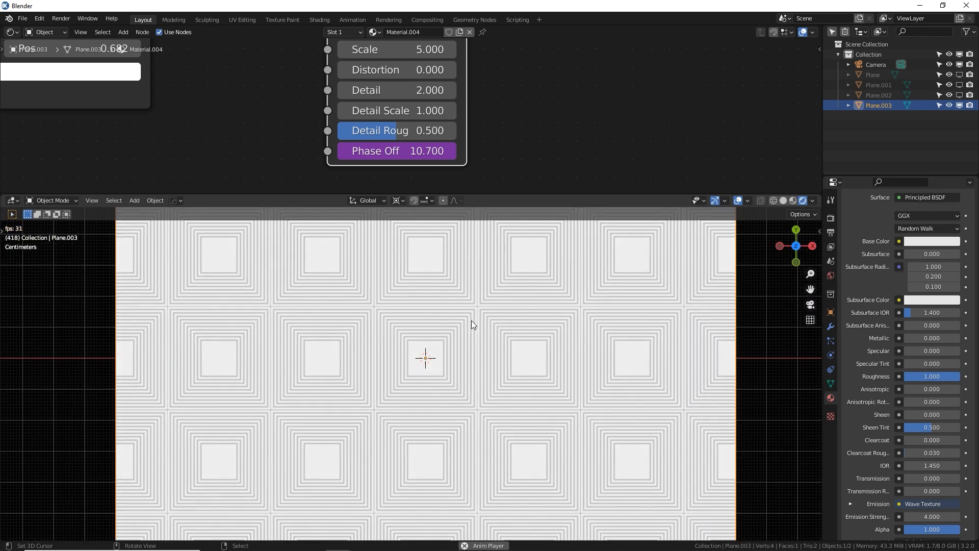
key(space)
scroll(471, 321, up, 8)
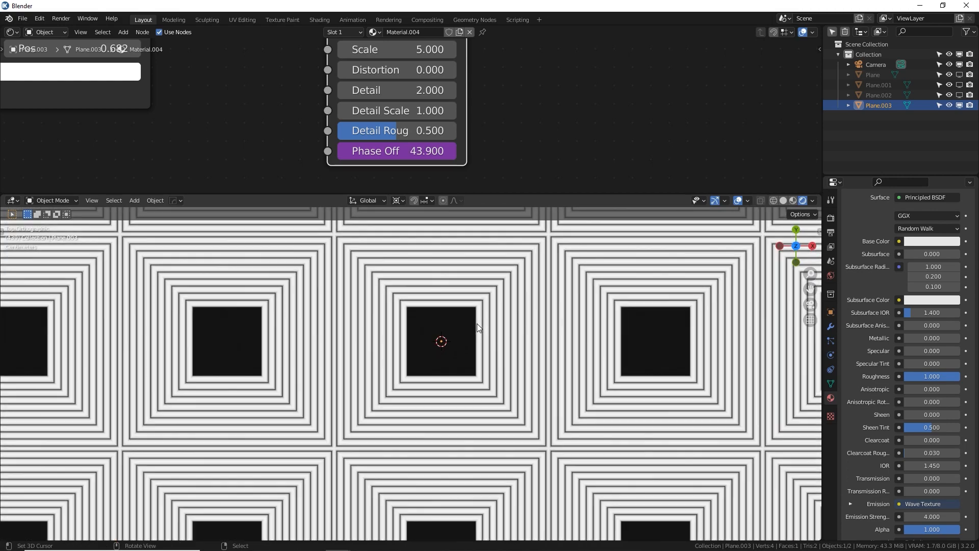
scroll(510, 288, down, 7)
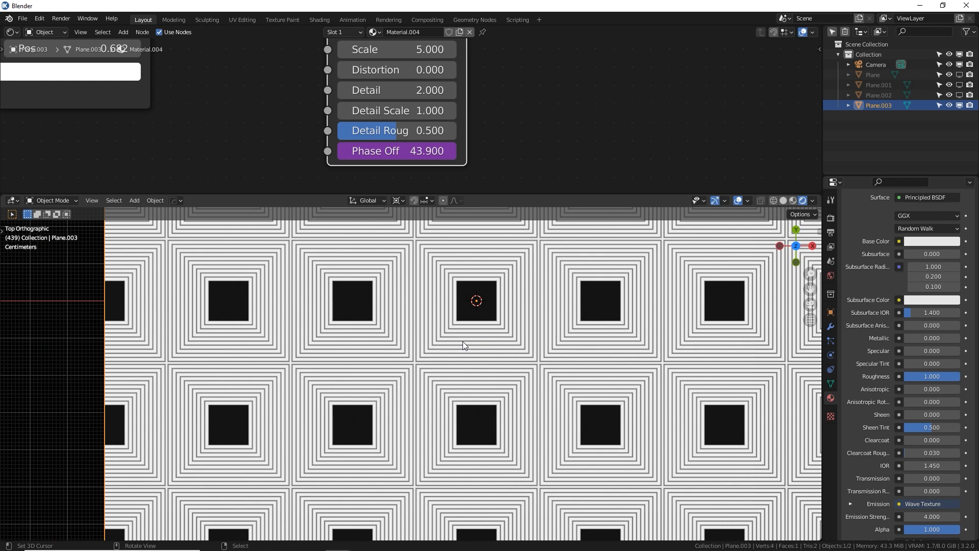
scroll(463, 341, down, 3)
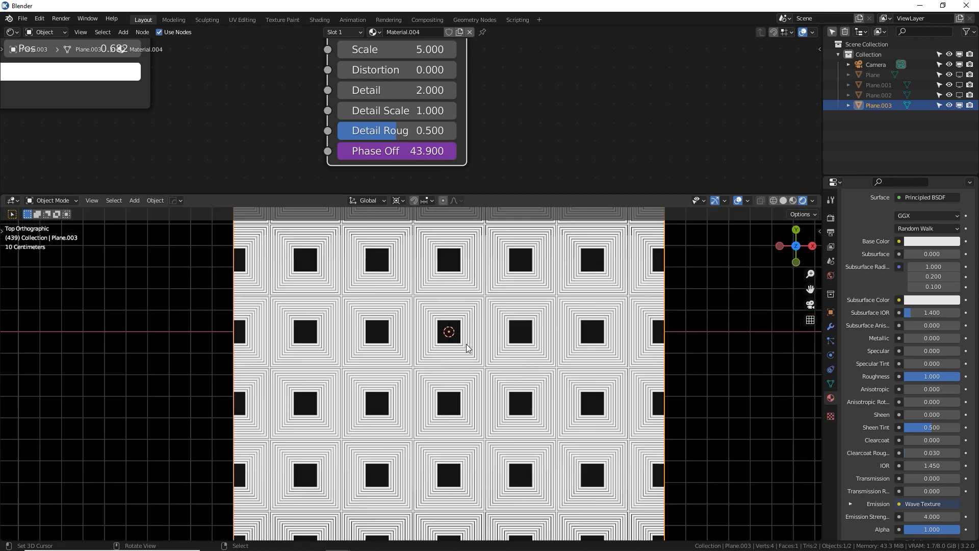
scroll(468, 340, up, 7)
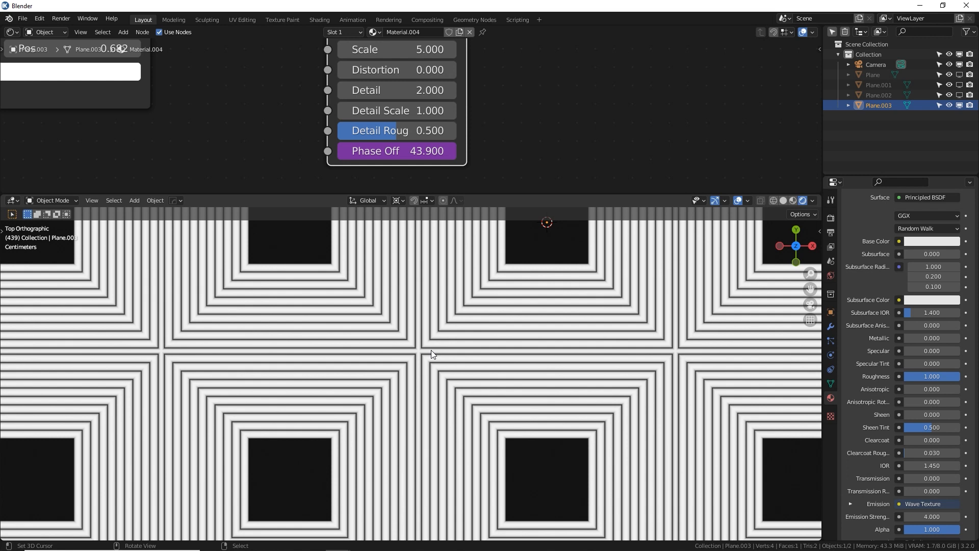
scroll(431, 350, down, 5)
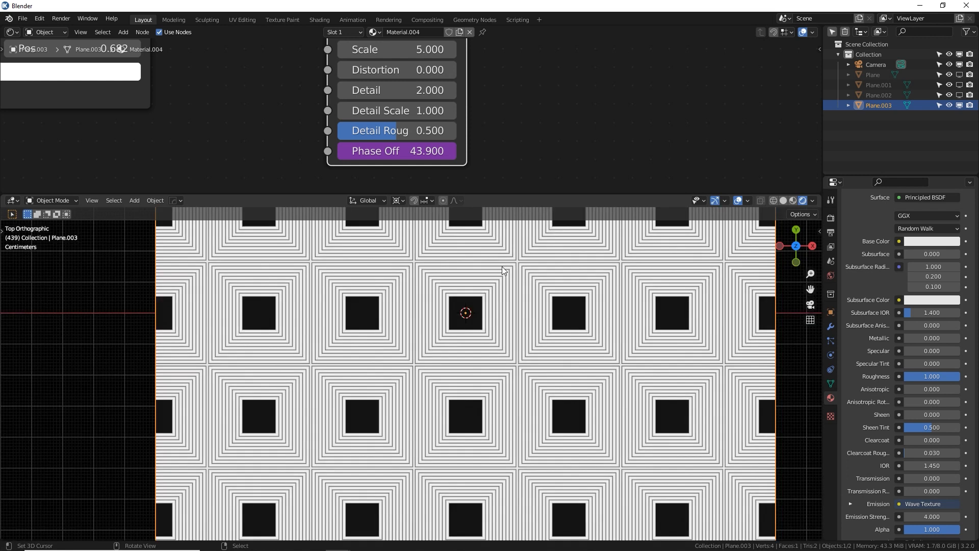
Step: Enlarge the 3D viewport and move the square-grid plane away from the origin toward negative X and positive Y
drag(521, 194, 541, 143)
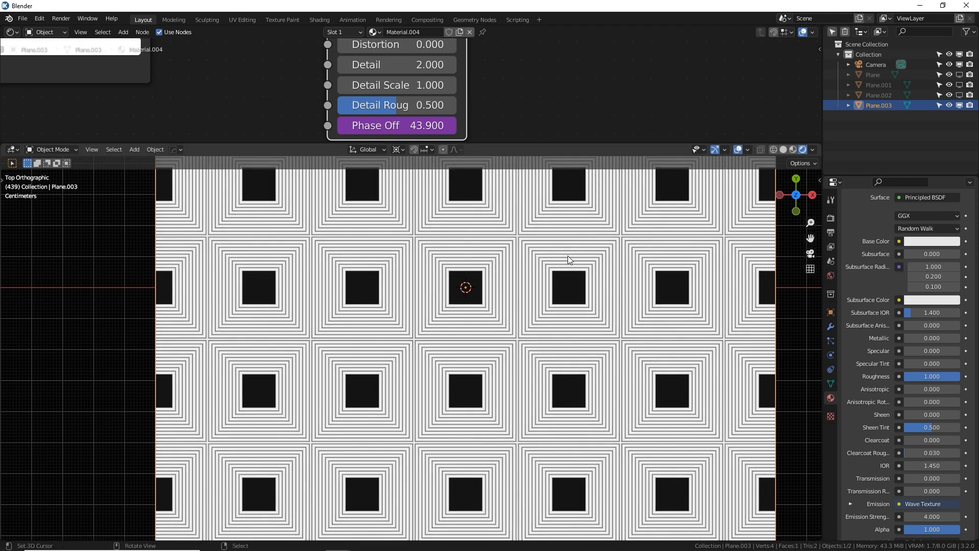
scroll(623, 244, down, 11)
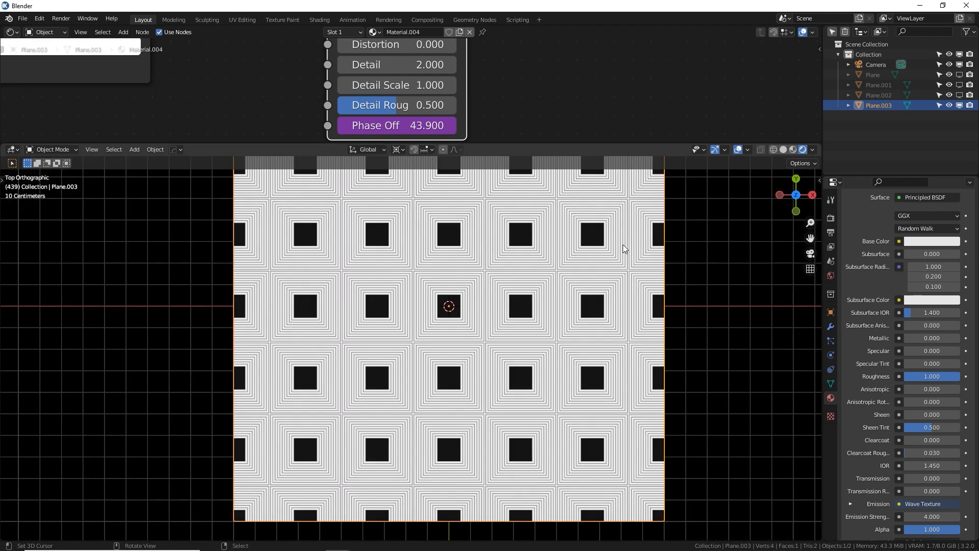
key(g)
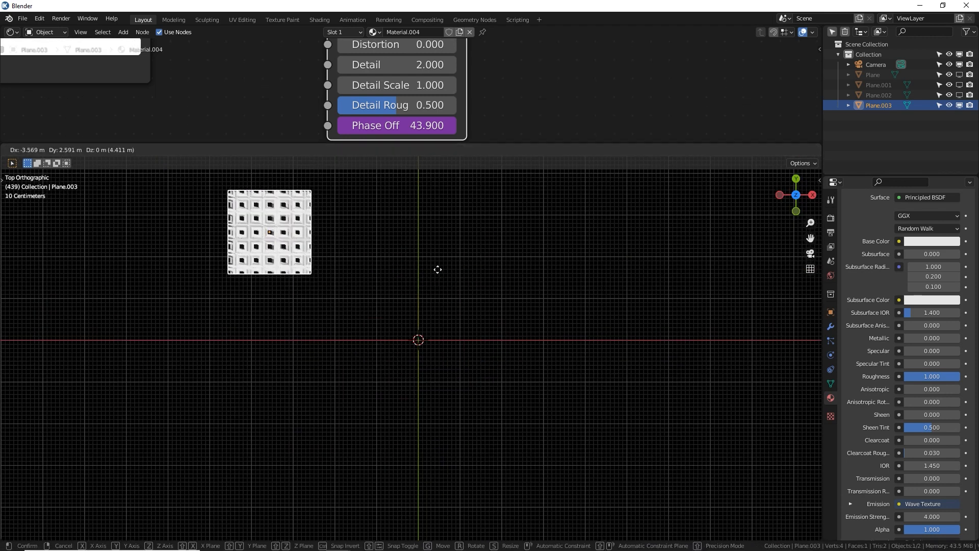
click(417, 256)
Step: Add a new mesh plane at the origin and create a new material for it
key(shift+a)
mouse_move(506, 271)
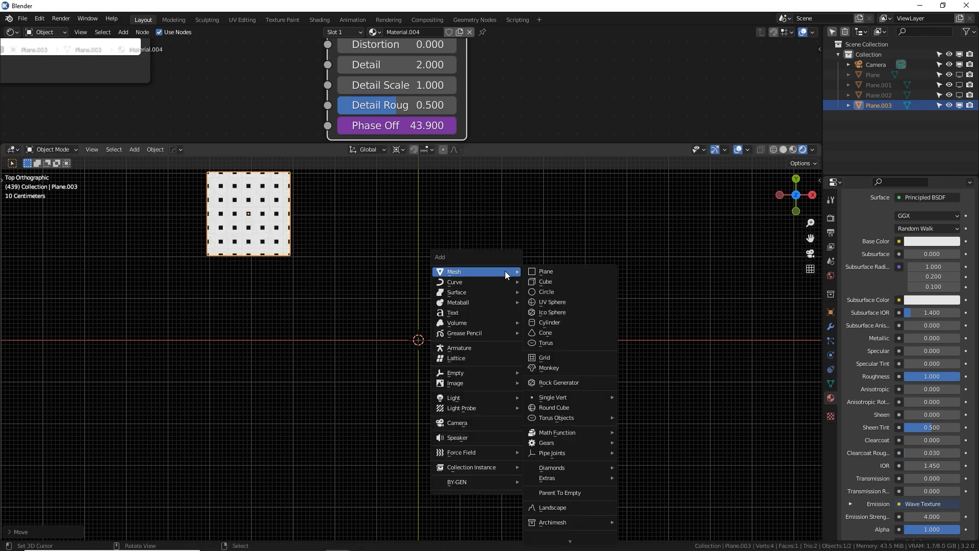
click(539, 270)
click(888, 261)
Step: Set the new plane material's Specular to 0, Roughness to 1 and Emission Strength to 4
scroll(898, 346, down, 5)
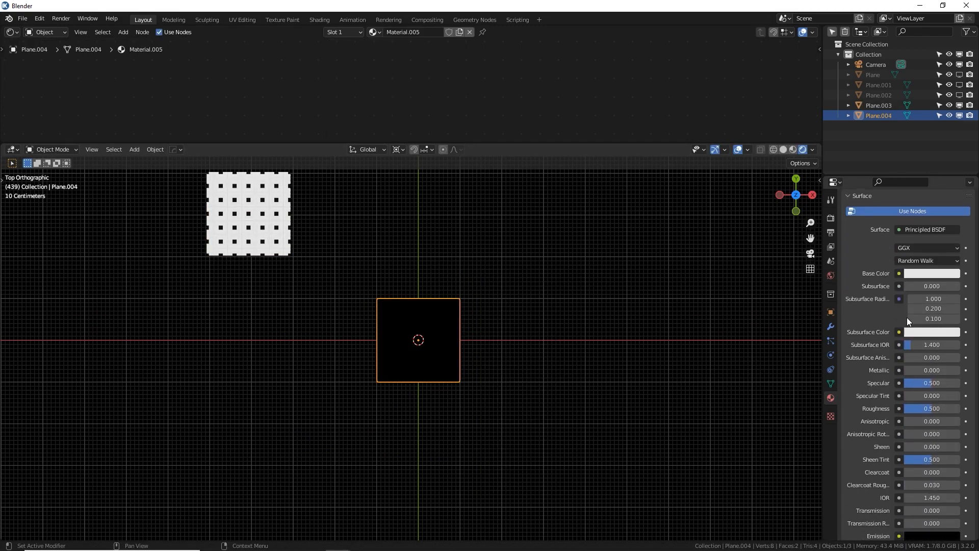
drag(927, 384, 961, 408)
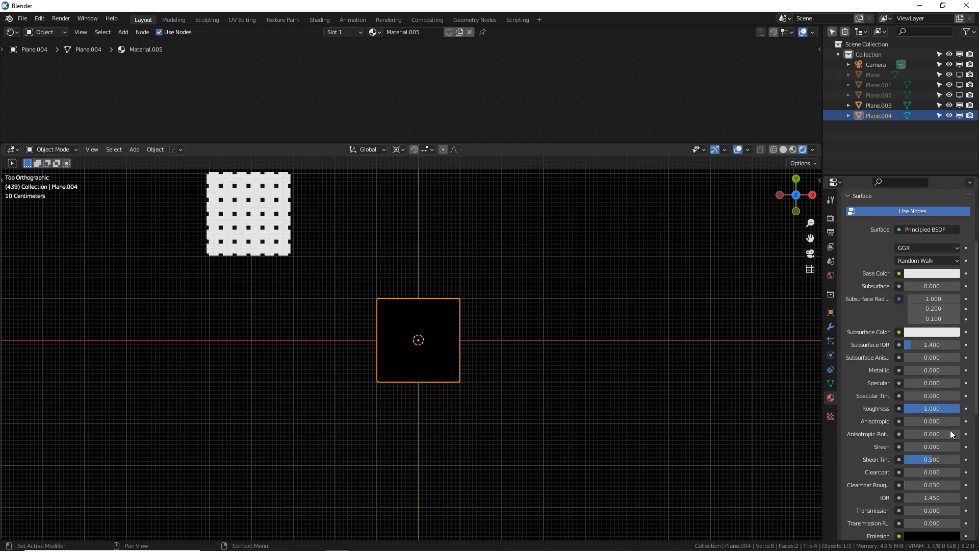
scroll(904, 495, down, 3)
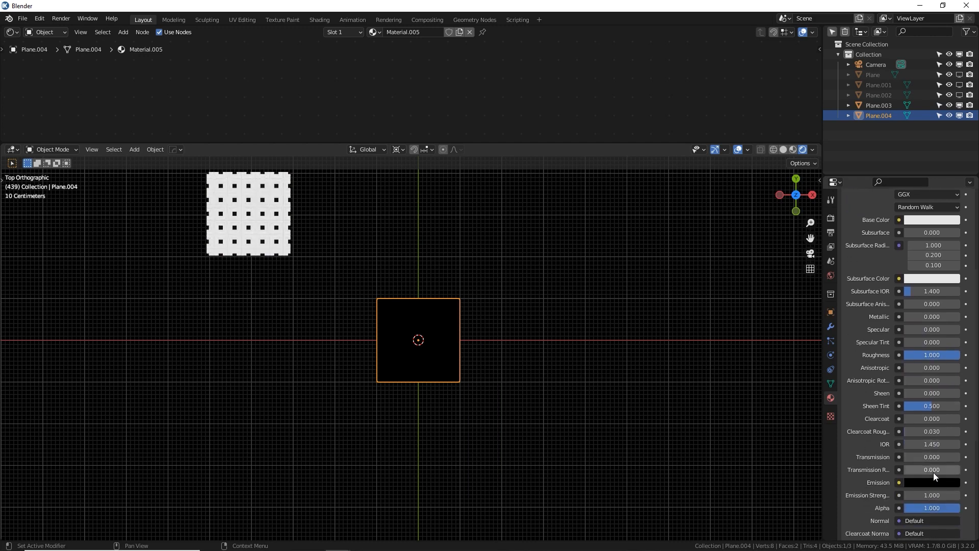
double_click(941, 495)
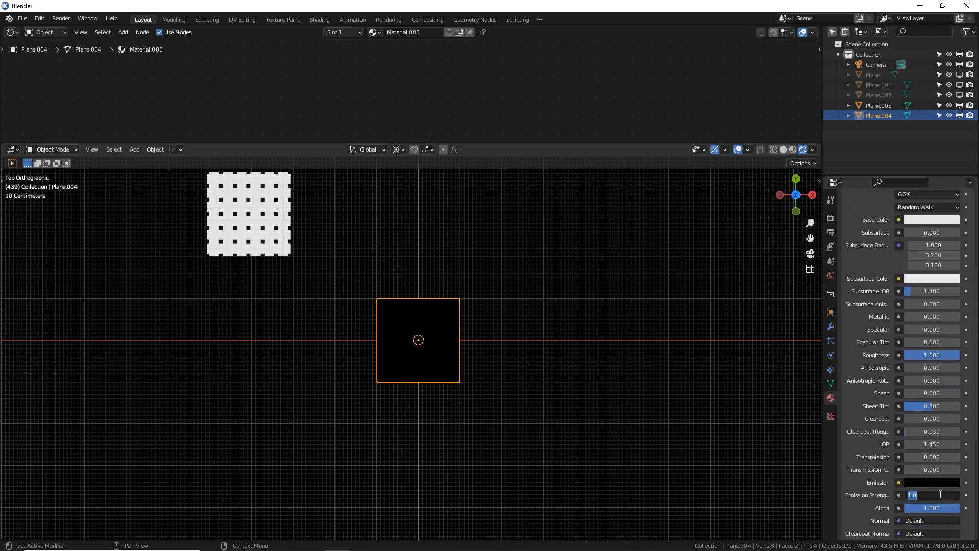
text(4)
key(Return)
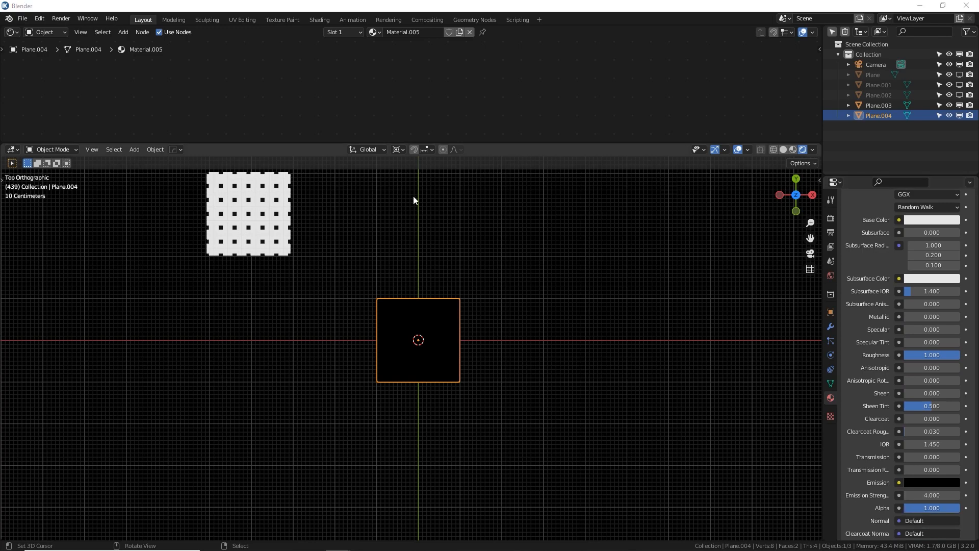
Step: Frame the new plane closely in the 3D viewport and enlarge the shader node editor
scroll(429, 277, up, 7)
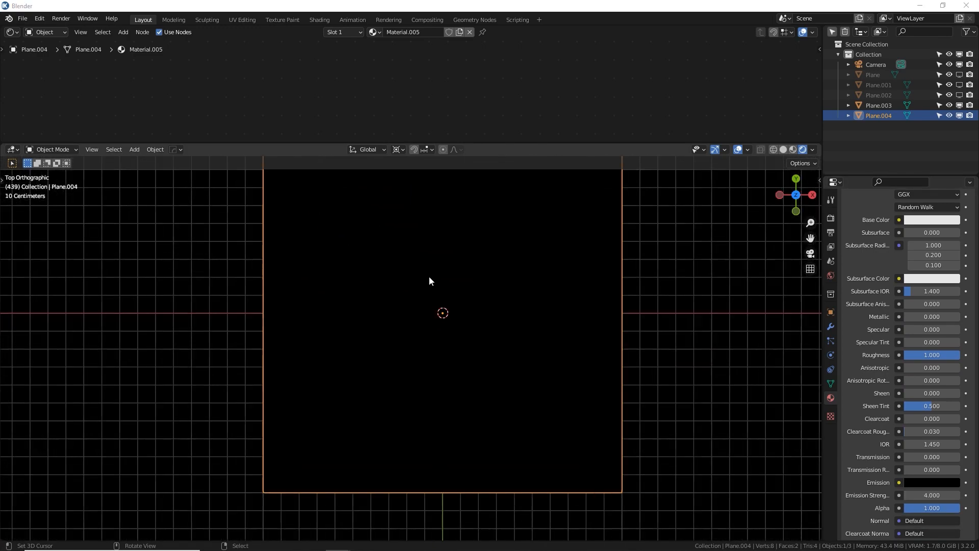
shift+middle_drag(472, 267, 450, 305)
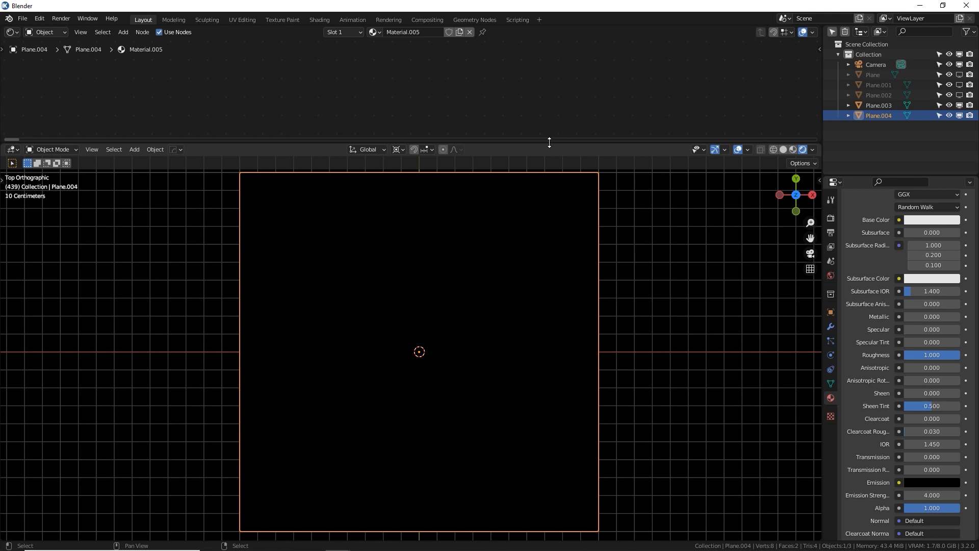
drag(549, 142, 549, 290)
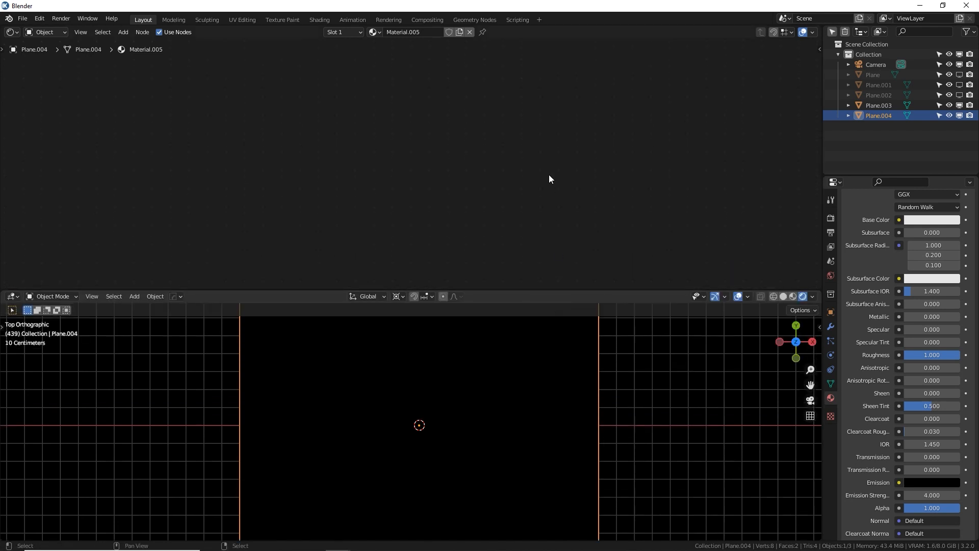
Step: Add a Wave Texture node and connect its Color output to the Principled BSDF's Emission
key(shift+a)
click(479, 185)
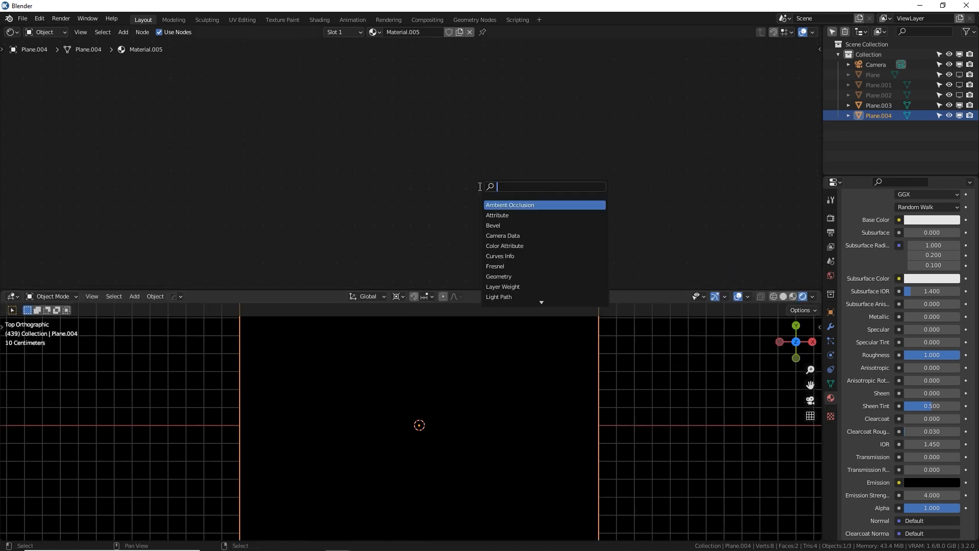
text(wave)
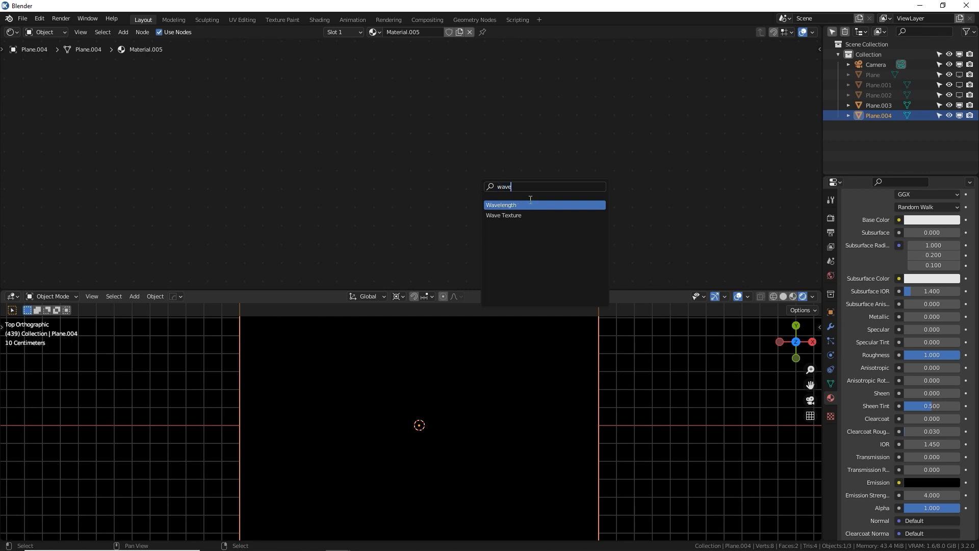
key(Down)
key(Return)
scroll(586, 148, down, 14)
middle_drag(566, 143, 481, 132)
drag(391, 157, 671, 187)
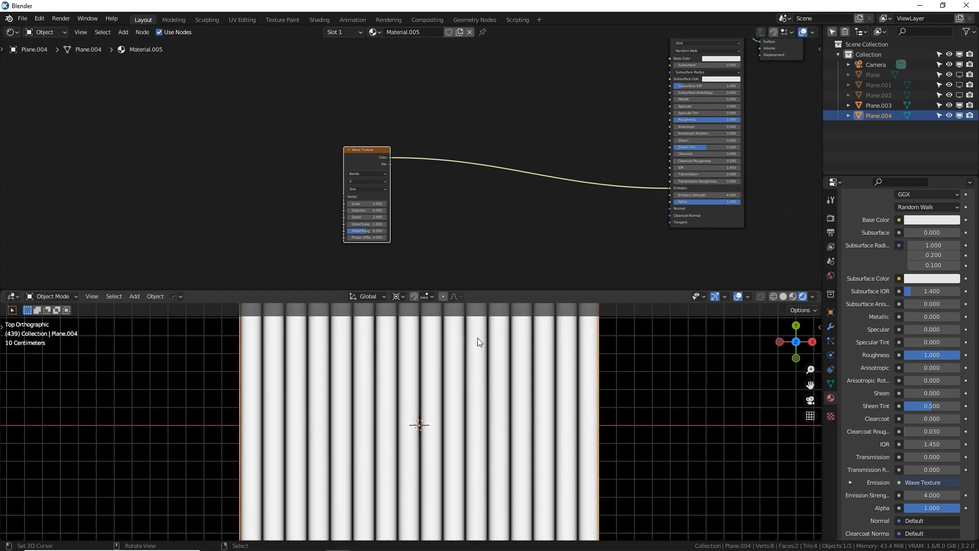
Step: Add a MixRGB node before the Wave Texture and connect its Color output to the texture's Vector input
middle_drag(473, 188, 521, 187)
key(shift+a)
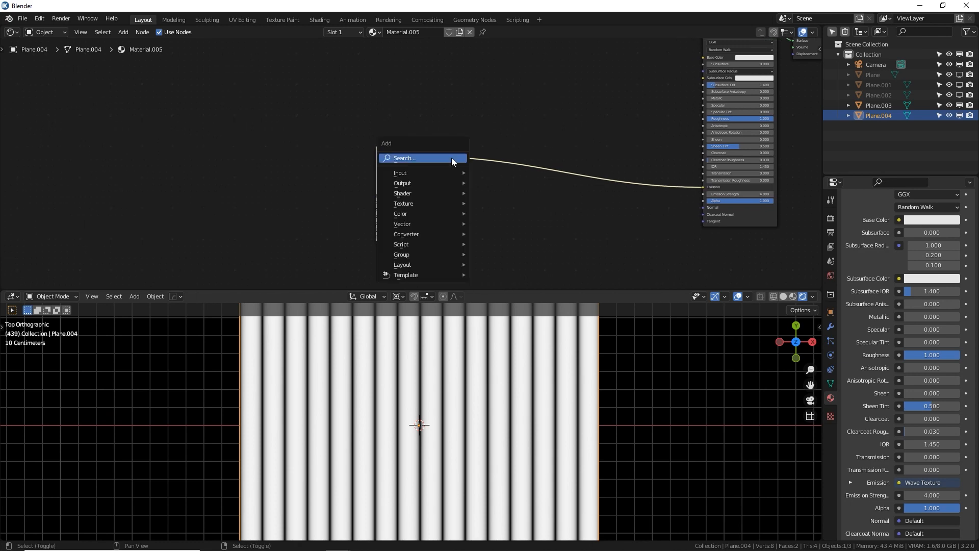
text(mix)
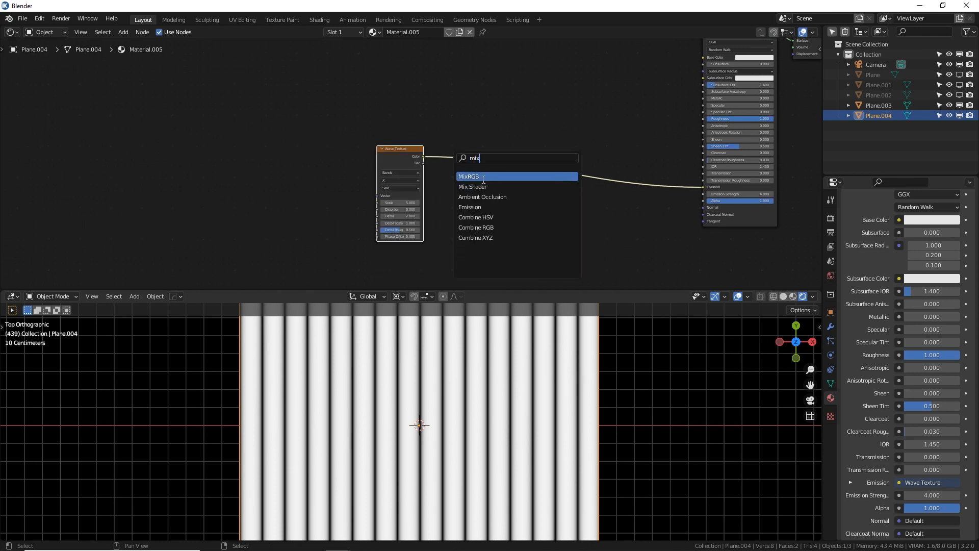
click(469, 176)
click(326, 146)
drag(326, 145, 384, 195)
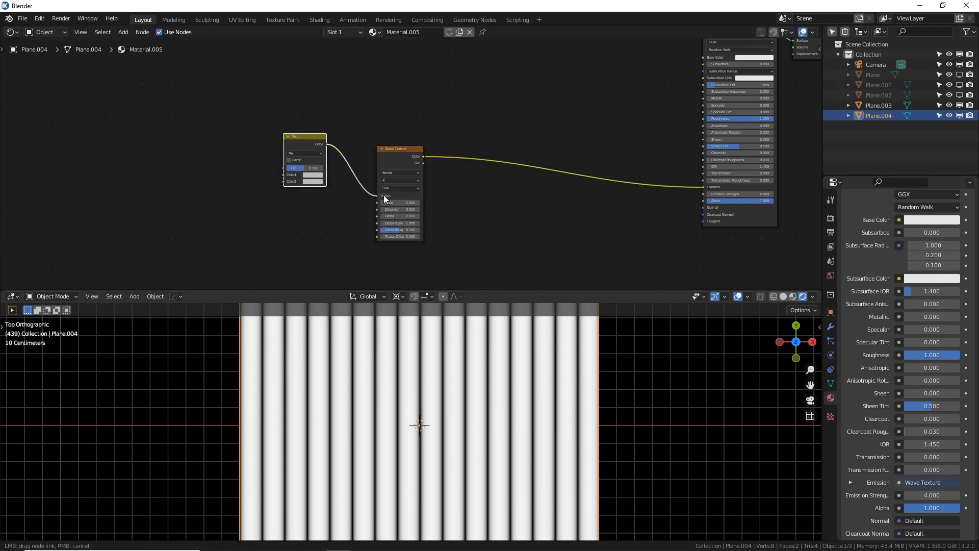
Step: Add a Voronoi Texture node, connect its Distance output to the Mix node's Color2, and place it below the Mix node
middle_drag(384, 195, 543, 204)
scroll(460, 214, up, 1)
key(shift+a)
click(298, 198)
text(voro)
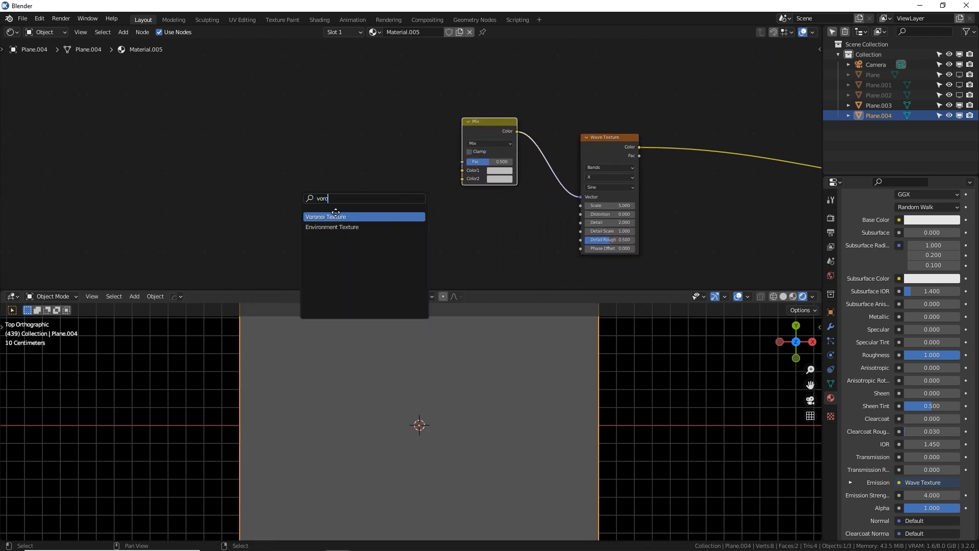
key(Return)
click(369, 193)
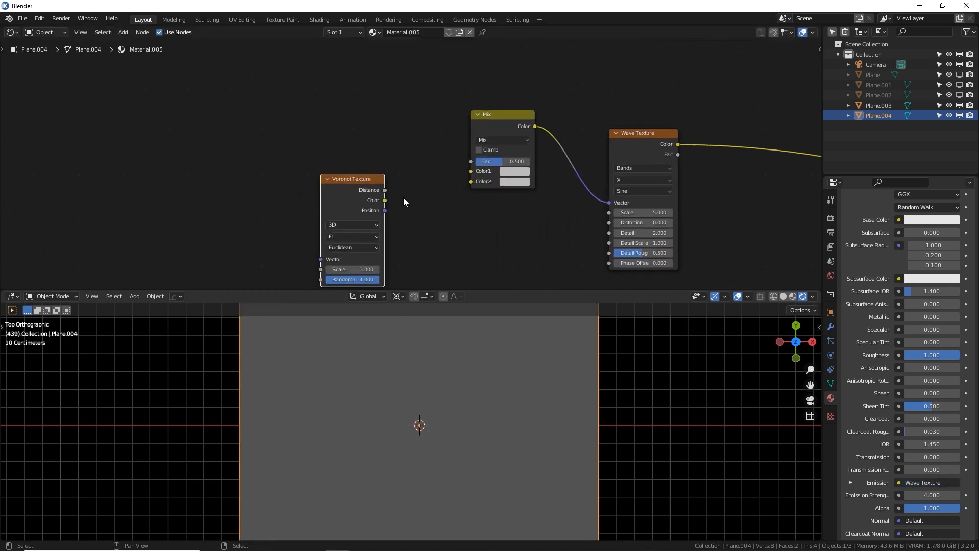
scroll(403, 198, up, 1)
drag(368, 174, 374, 172)
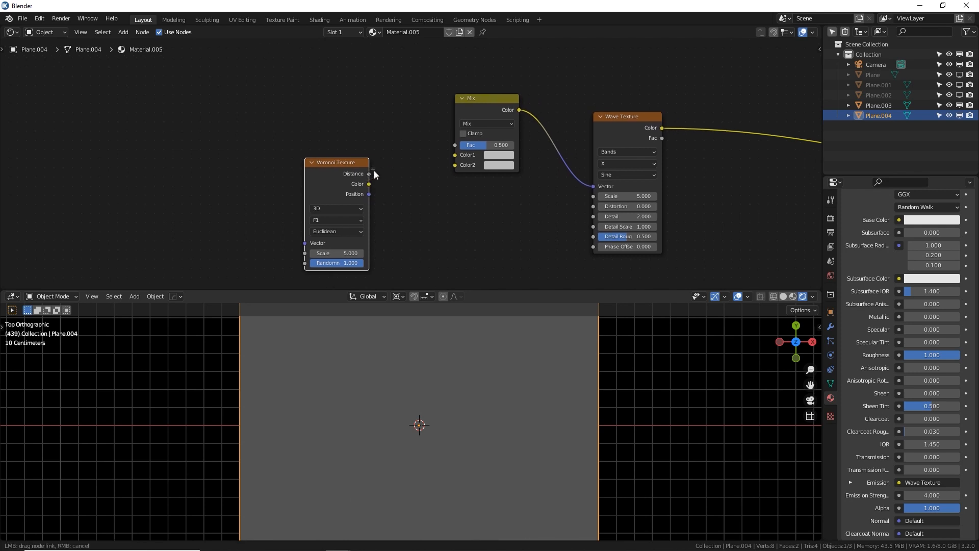
drag(406, 125, 454, 165)
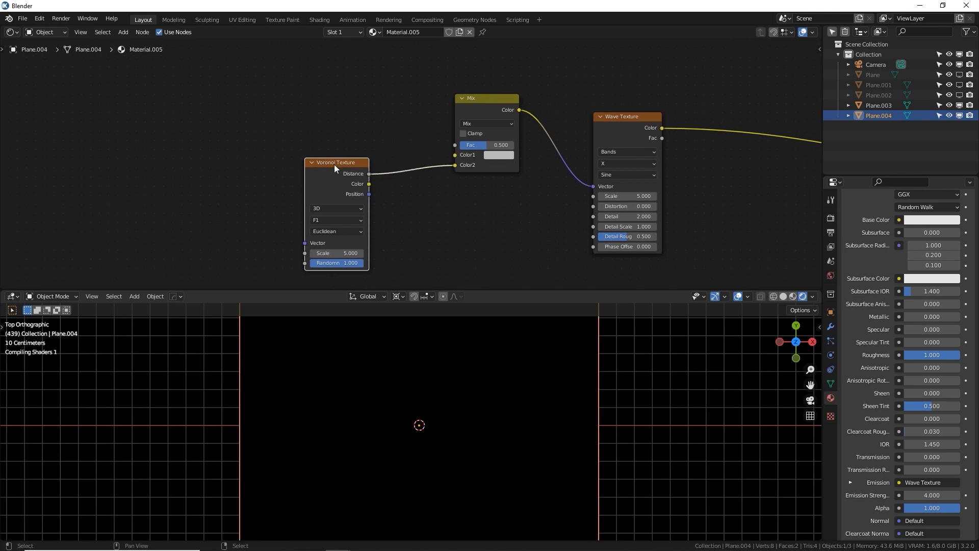
drag(337, 161, 363, 182)
scroll(405, 162, down, 2)
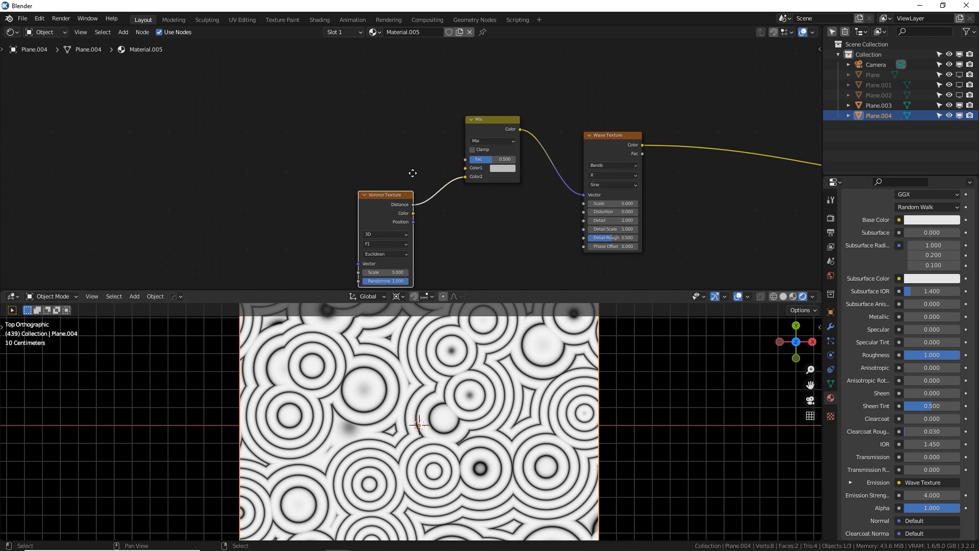
Step: Add Texture Coordinate and Mapping nodes without an Image Texture, routing Object coordinates through Mapping into the Mix node's Color1
click(489, 145)
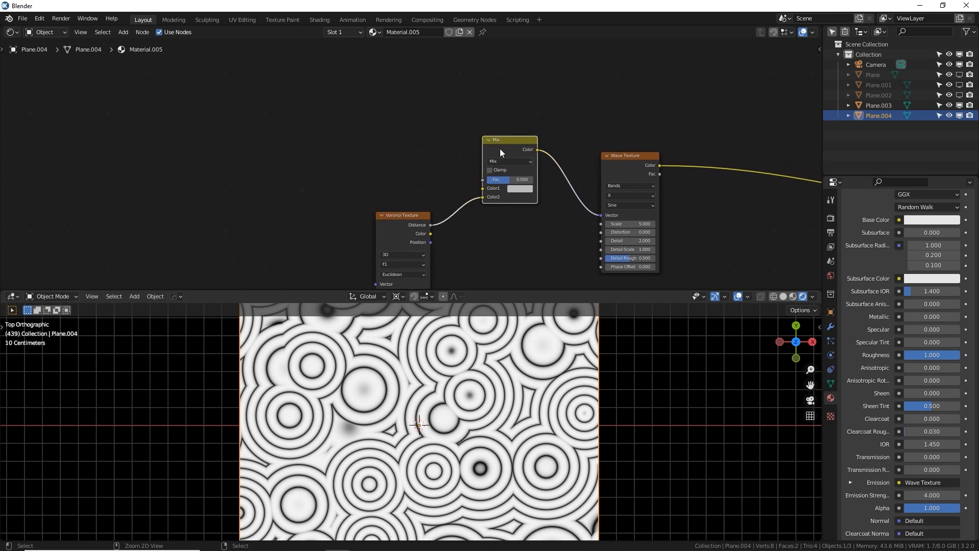
key(ctrl+t)
key(g)
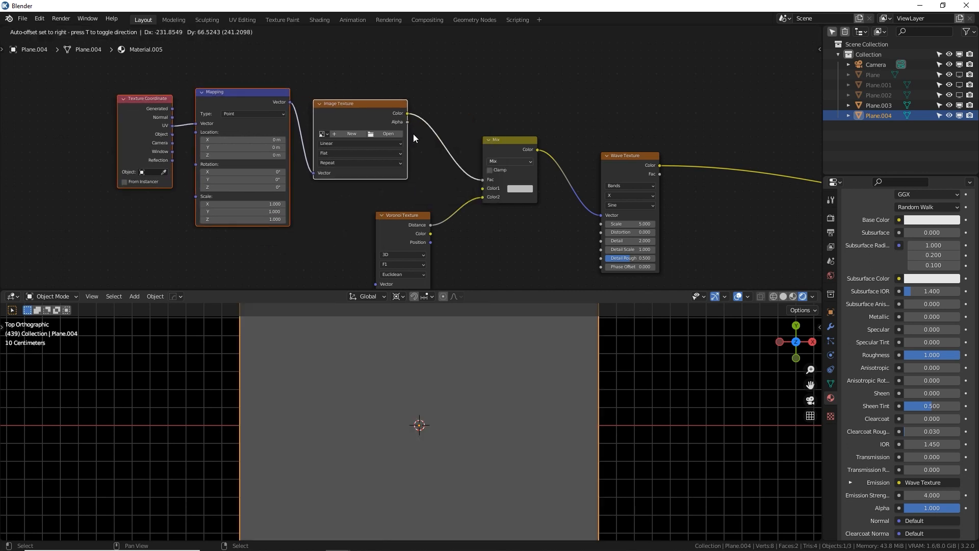
click(366, 120)
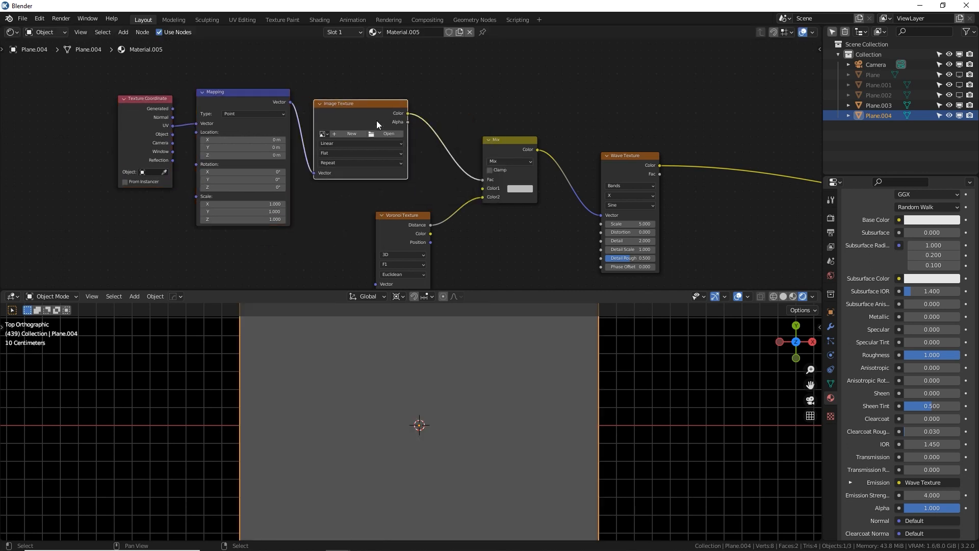
key(x)
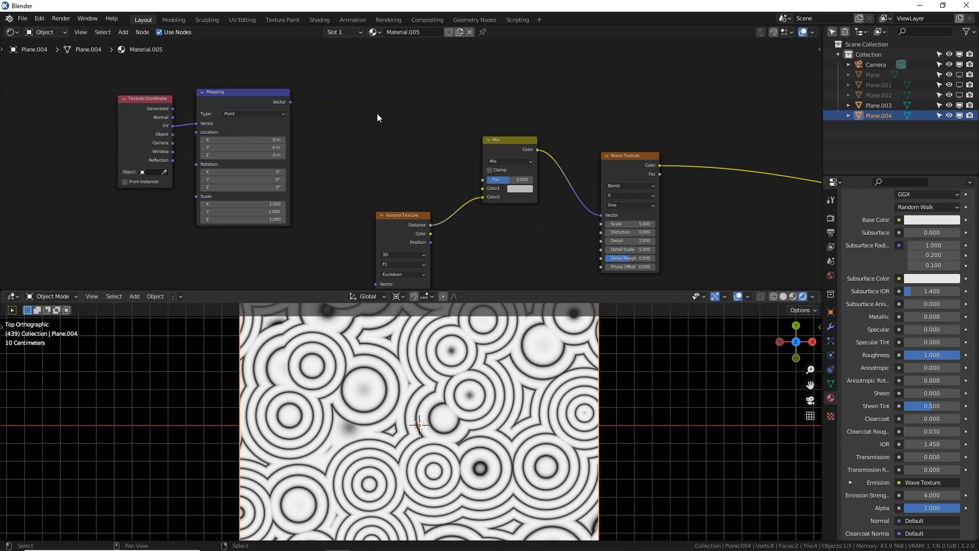
drag(291, 102, 482, 189)
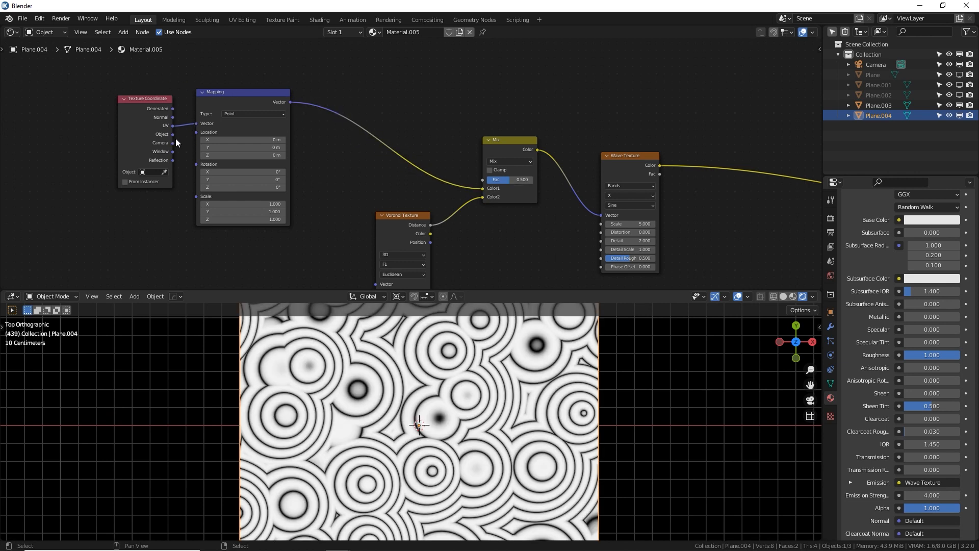
drag(174, 135, 199, 123)
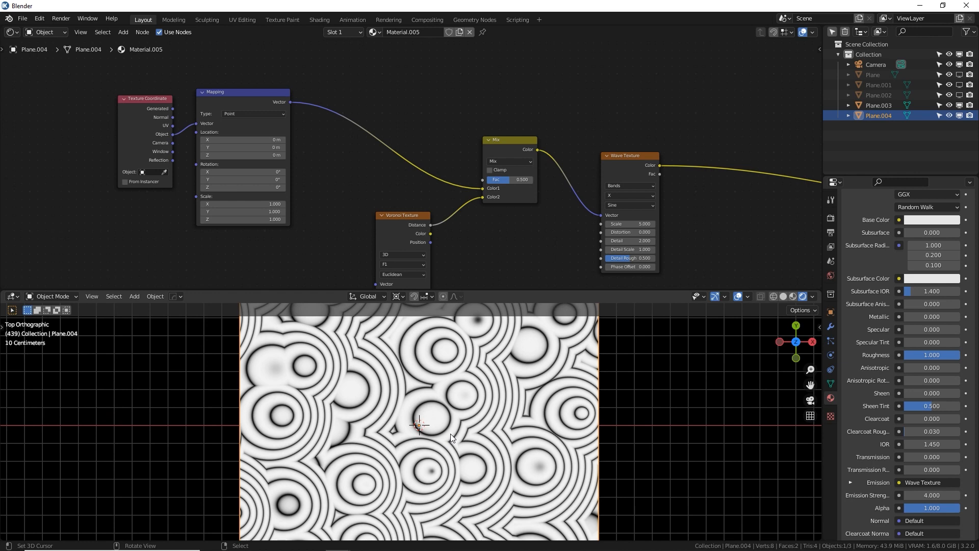
Step: Try the Mix node's Fac at 0, shift the Voronoi Texture node nearer to it, and set Fac to 1
middle_drag(372, 196, 429, 158)
mouse_move(229, 65)
mouse_down()
mouse_move(266, 75)
mouse_move(217, 64)
mouse_move(233, 64)
mouse_up()
drag(489, 149, 465, 149)
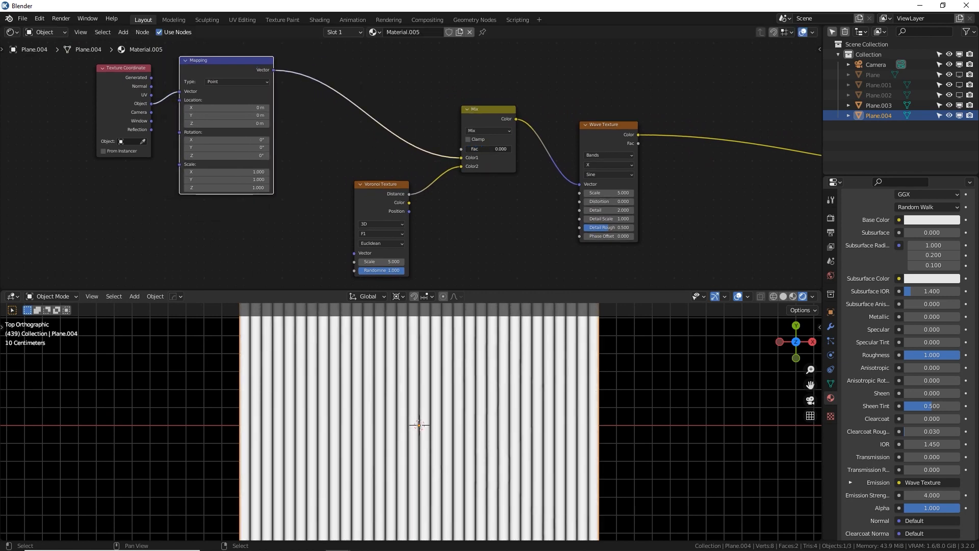
mouse_move(397, 206)
mouse_down()
mouse_move(425, 194)
mouse_move(409, 193)
mouse_up()
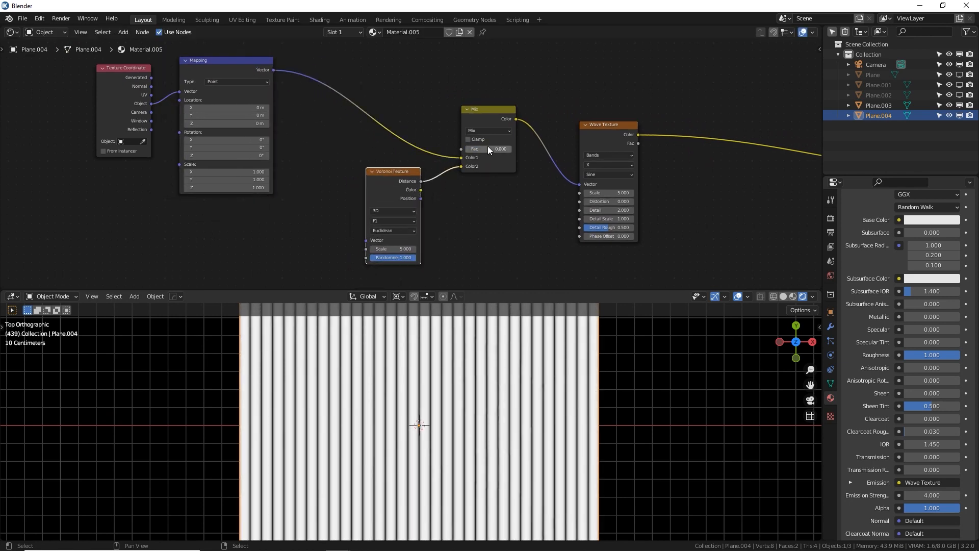
drag(485, 148, 512, 149)
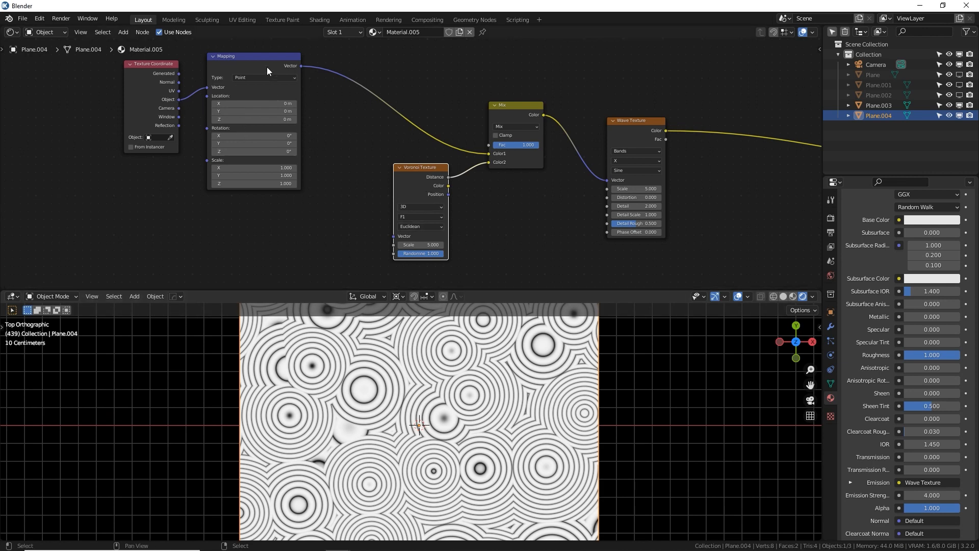
Step: Duplicate the Mapping node and route Object coordinates through the copy into the Voronoi Texture's Vector, spacing the nodes apart
shift+click(280, 53)
key(shift+d)
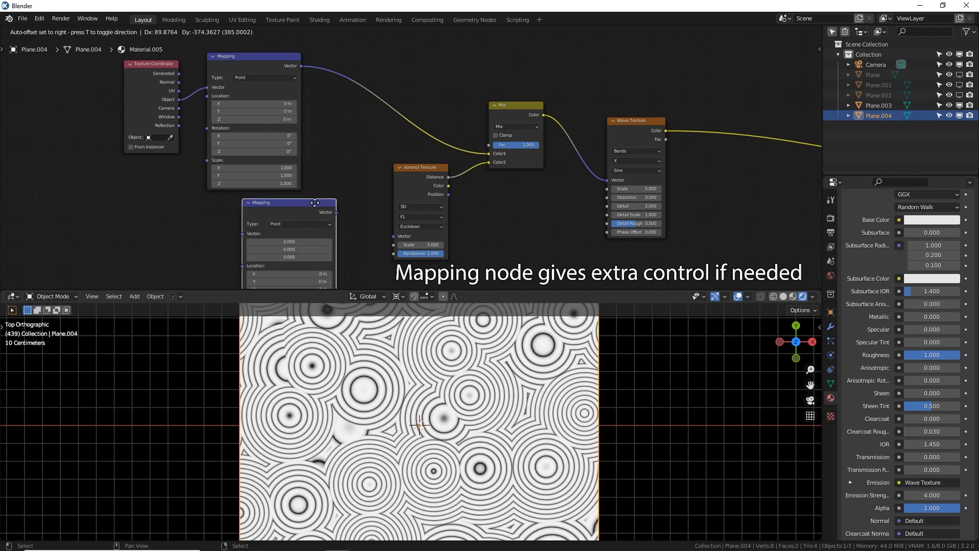
click(283, 202)
drag(179, 100, 209, 235)
drag(300, 213, 394, 236)
middle_drag(406, 219, 447, 245)
drag(341, 118, 359, 118)
key(ctrl+z)
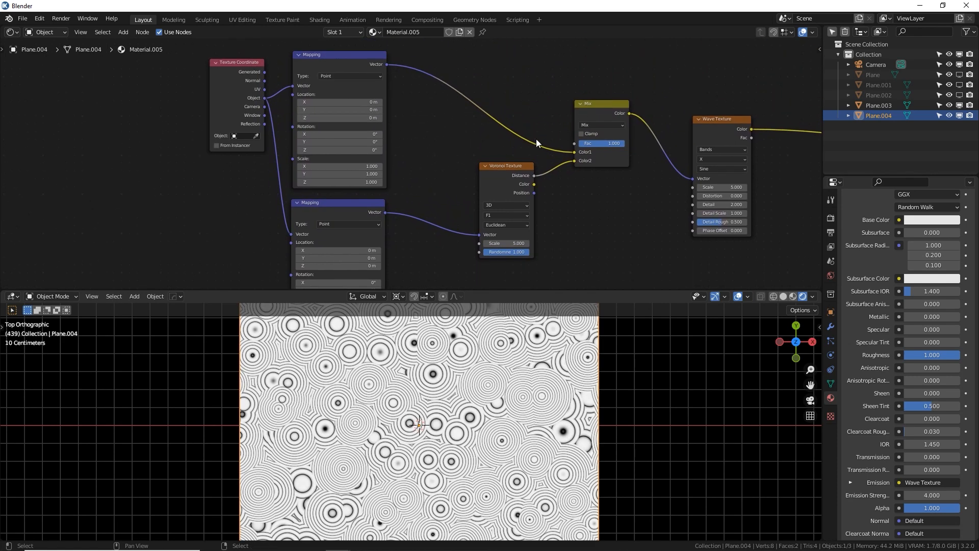
middle_drag(446, 177, 458, 113)
drag(513, 123, 499, 153)
middle_drag(517, 139, 442, 171)
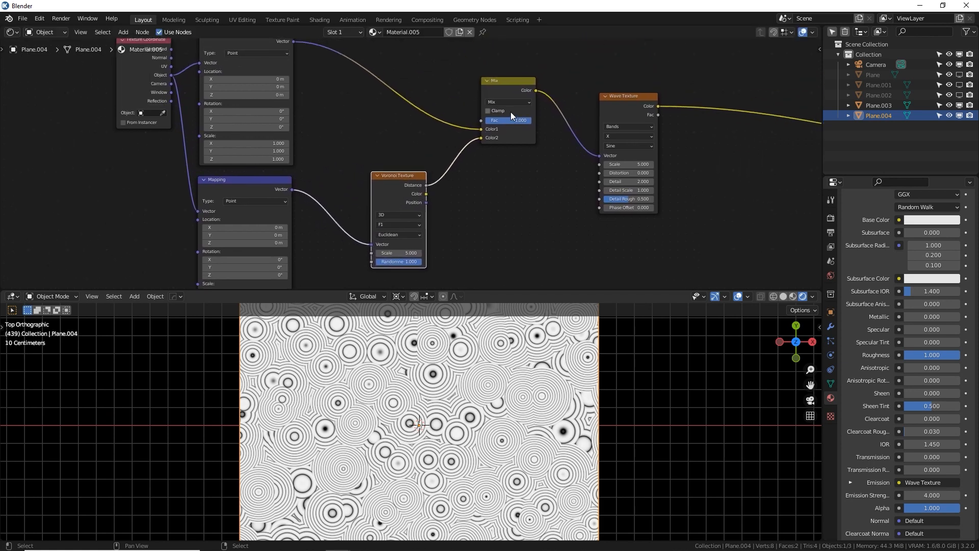
Step: Change the Mix node's blend mode to Multiply
scroll(519, 99, up, 2)
middle_drag(535, 89, 434, 170)
scroll(434, 172, up, 2)
click(466, 162)
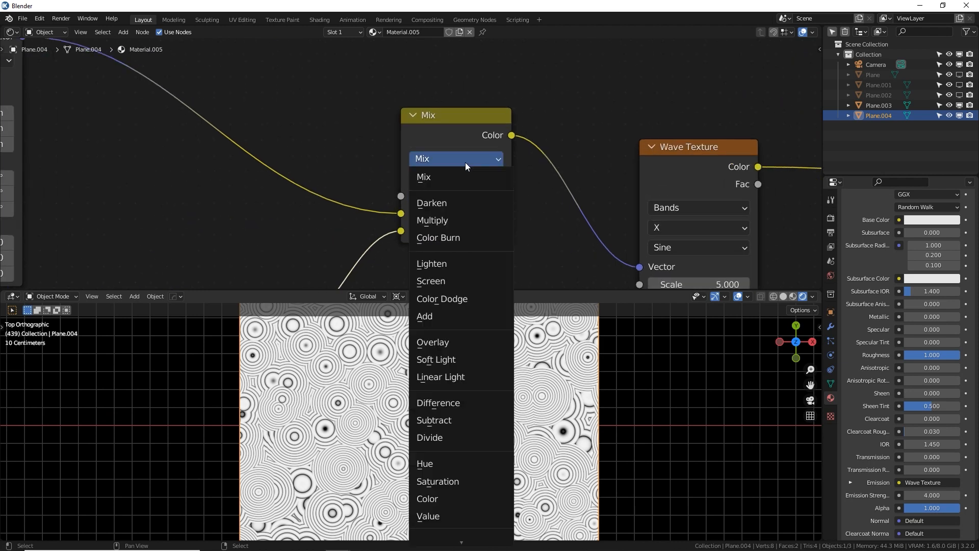
click(452, 218)
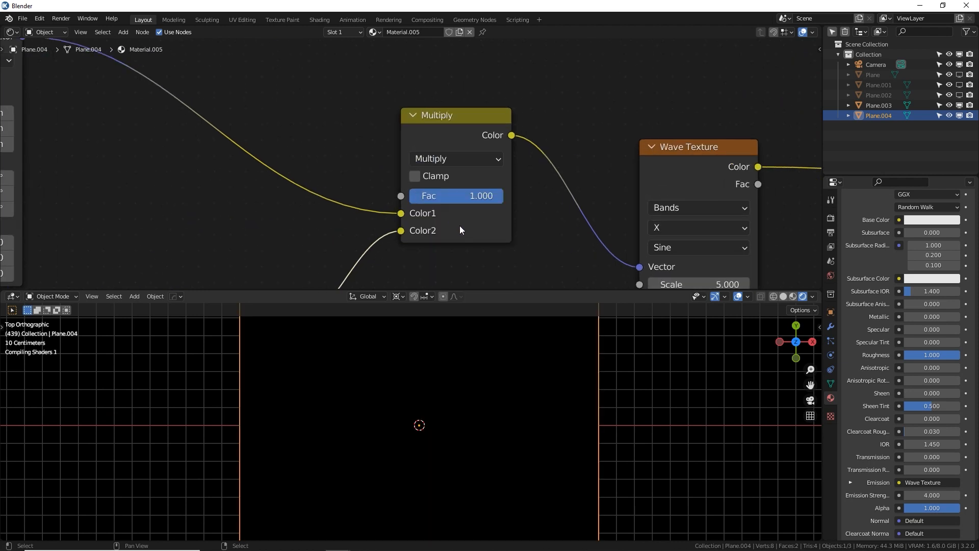
Step: Set the Wave Texture's Scale to 2, Detail to 10, Detail Scale to 30 and Detail Roughness to 0.8
scroll(462, 232, down, 2)
mouse_move(470, 290)
mouse_down()
mouse_move(480, 118)
mouse_move(419, 148)
mouse_move(453, 295)
mouse_up()
middle_drag(648, 232, 553, 198)
scroll(580, 213, up, 4)
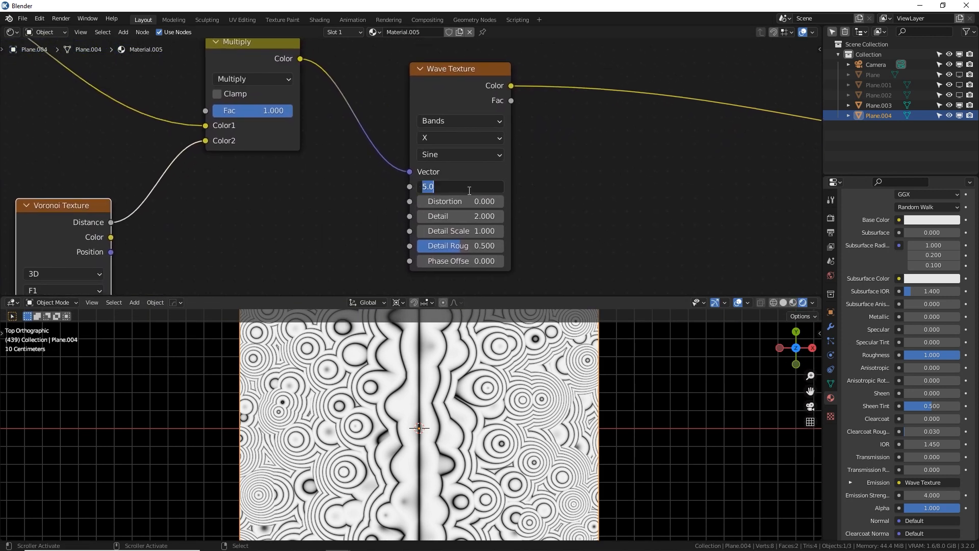
key(Tab)
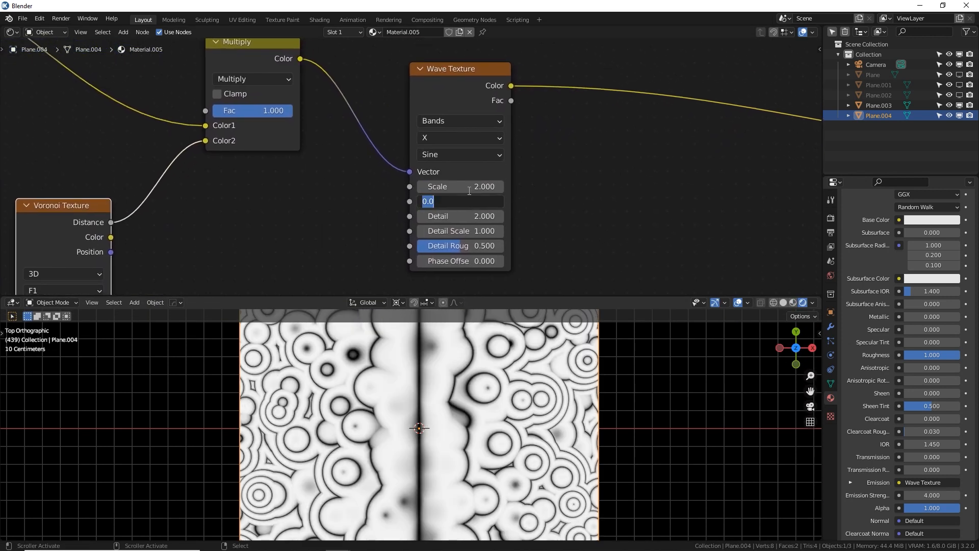
key(Tab)
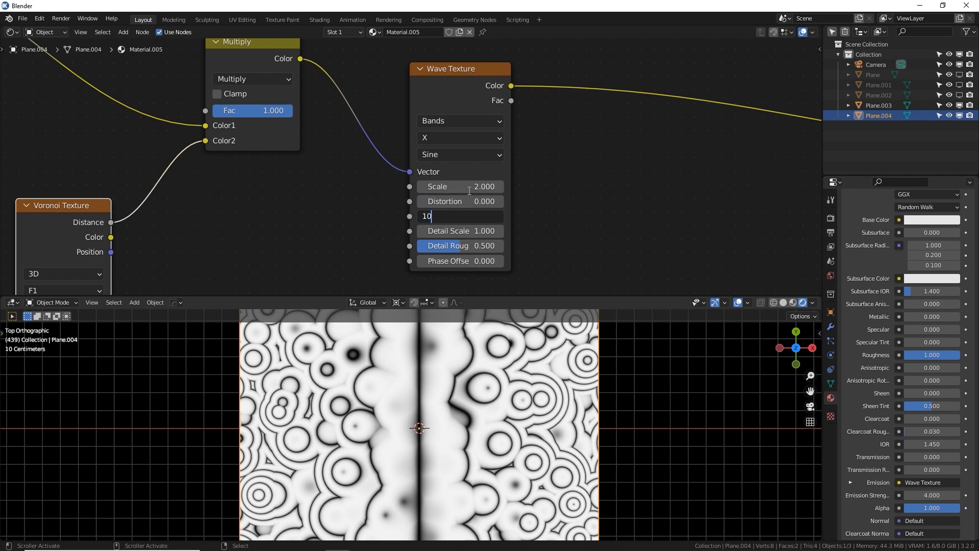
key(Tab)
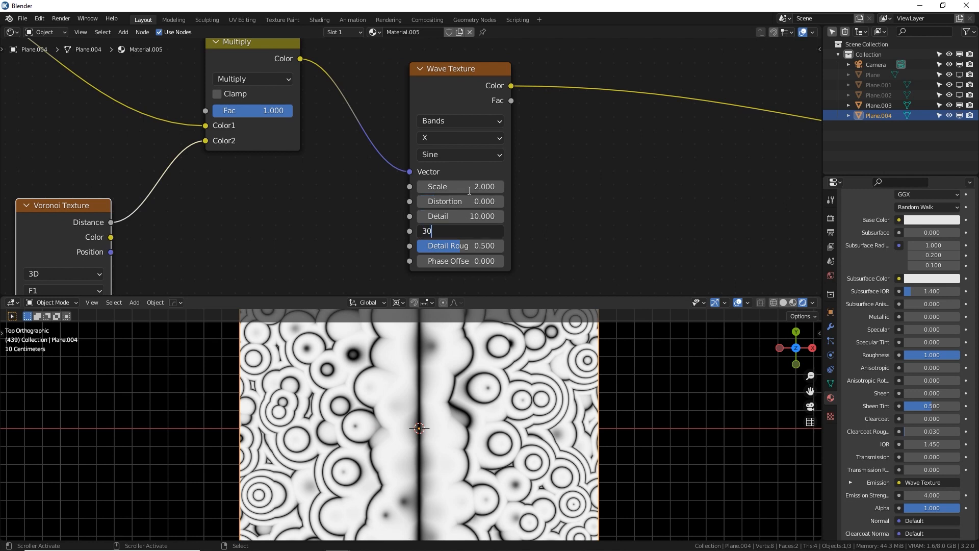
text(30)
key(Tab)
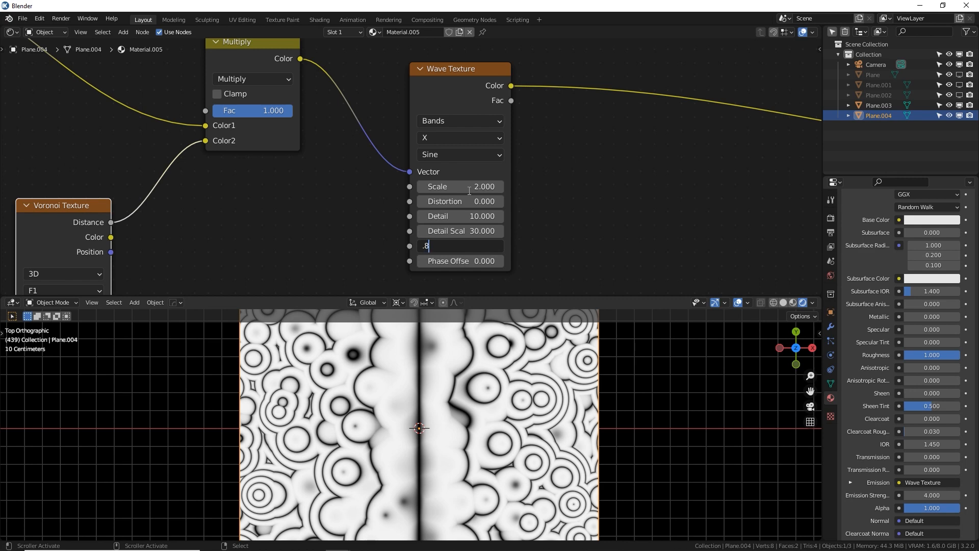
key(Return)
middle_drag(204, 240, 507, 154)
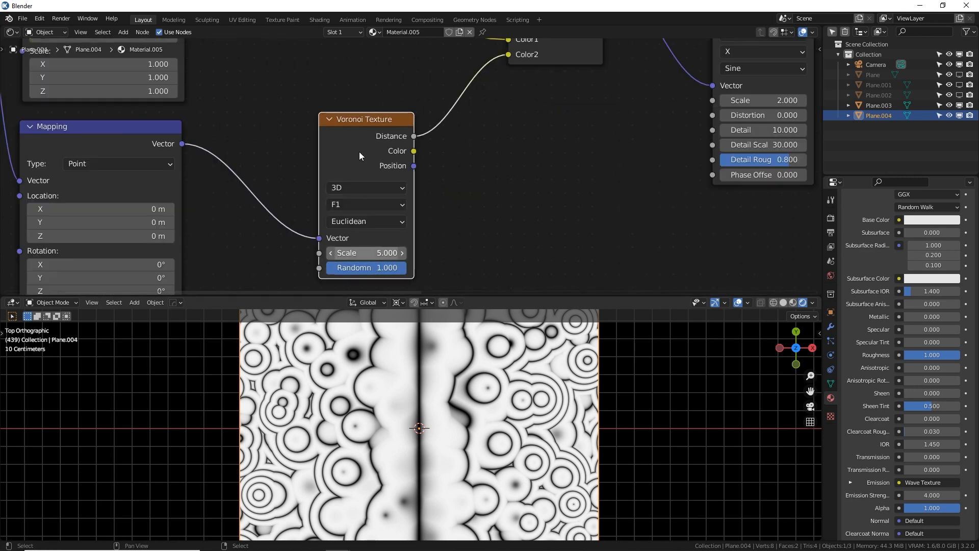
middle_drag(373, 145, 390, 136)
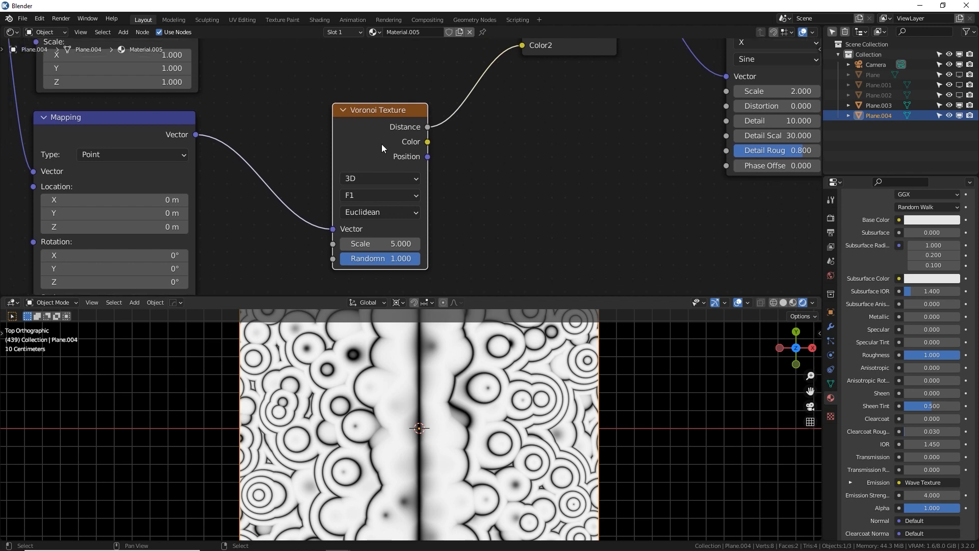
Step: Set the Voronoi Texture's Randomness to 0 and its Scale to 2
drag(390, 259, 352, 258)
double_click(389, 248)
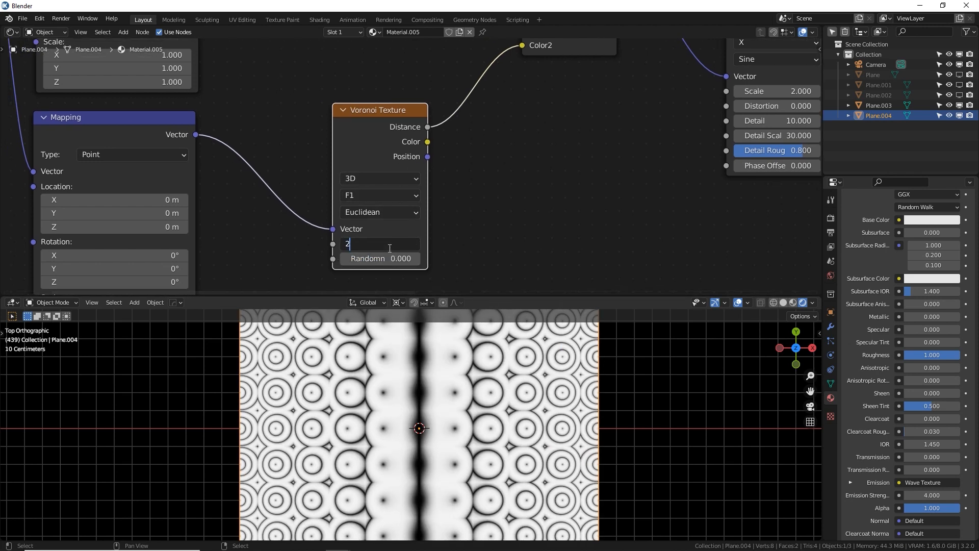
text(2)
key(Return)
Step: Switch the Wave Texture from Bands to Rings with Spherical direction, and enlarge the 3D viewport area
middle_drag(553, 129, 394, 212)
scroll(393, 212, up, 4)
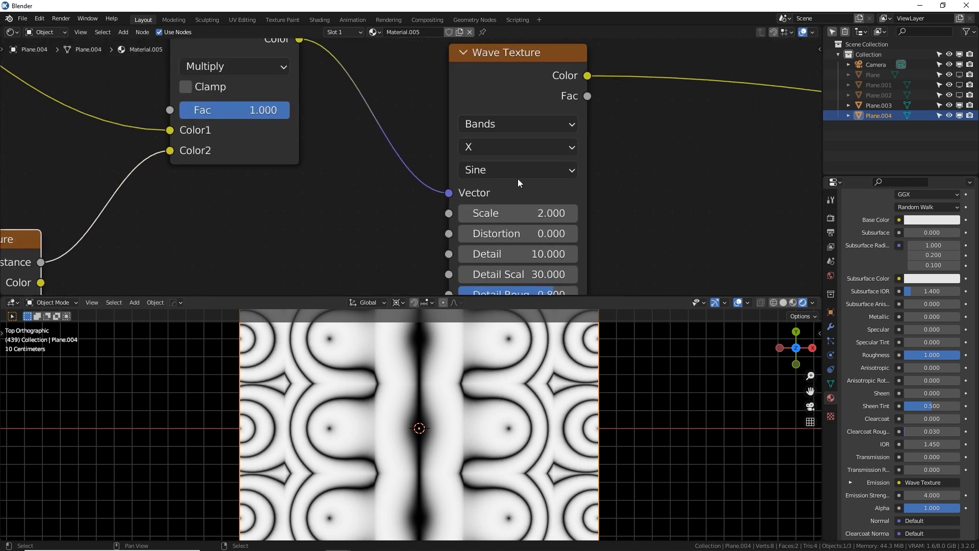
middle_drag(518, 179, 429, 172)
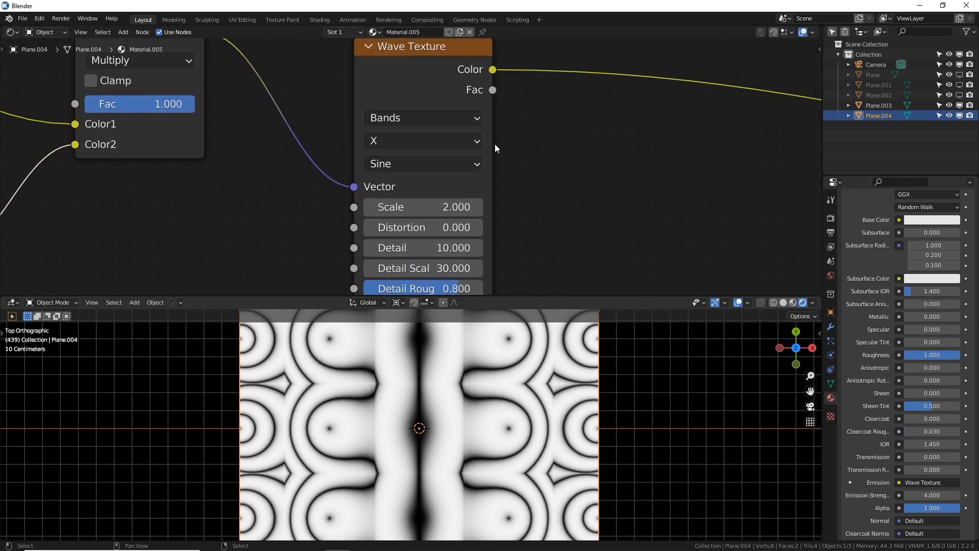
click(449, 119)
click(409, 118)
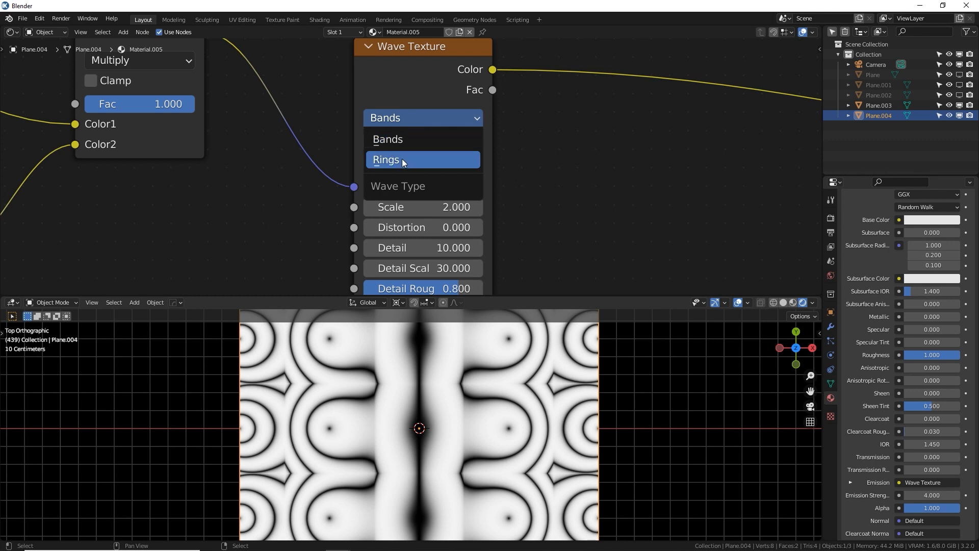
click(402, 159)
click(418, 140)
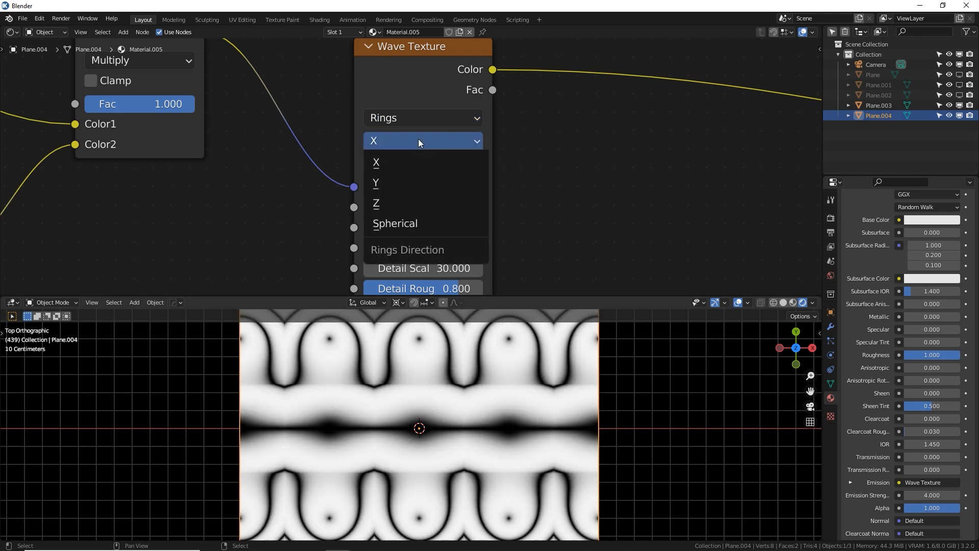
click(408, 225)
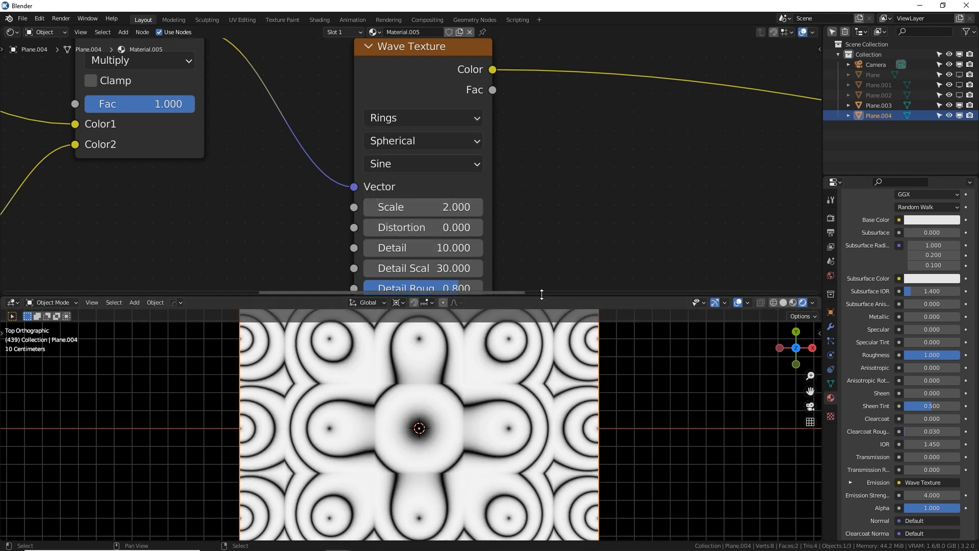
drag(542, 294, 546, 232)
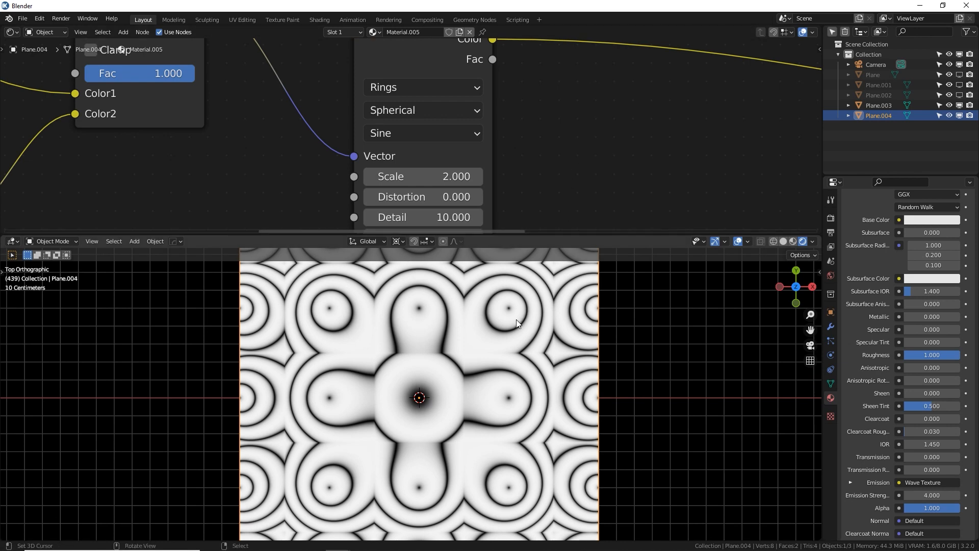
Step: Add a ColorRamp node and insert it on the link leaving the Wave Texture's Color output
scroll(517, 320, down, 4)
scroll(437, 358, up, 3)
middle_drag(471, 128, 425, 129)
scroll(411, 143, down, 2)
key(shift+a)
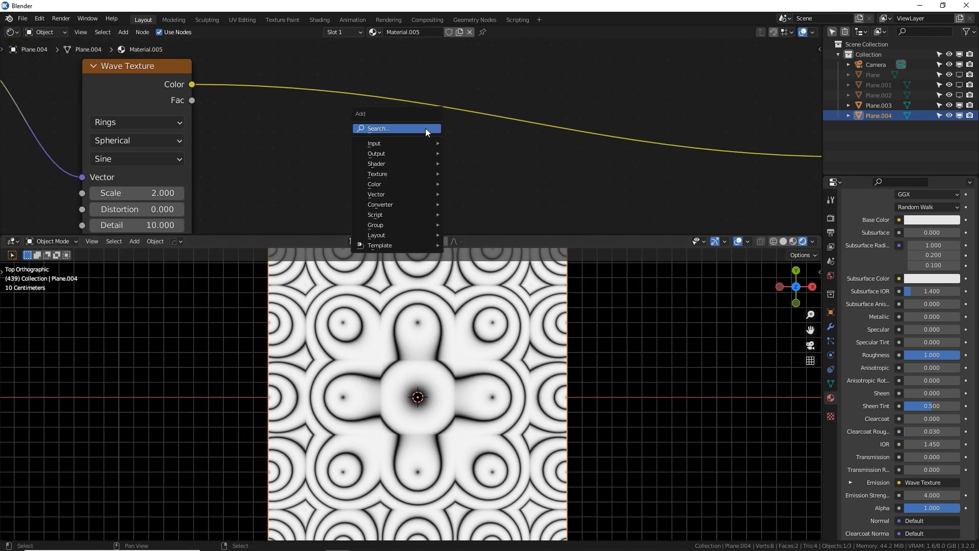
text(ramp)
key(Return)
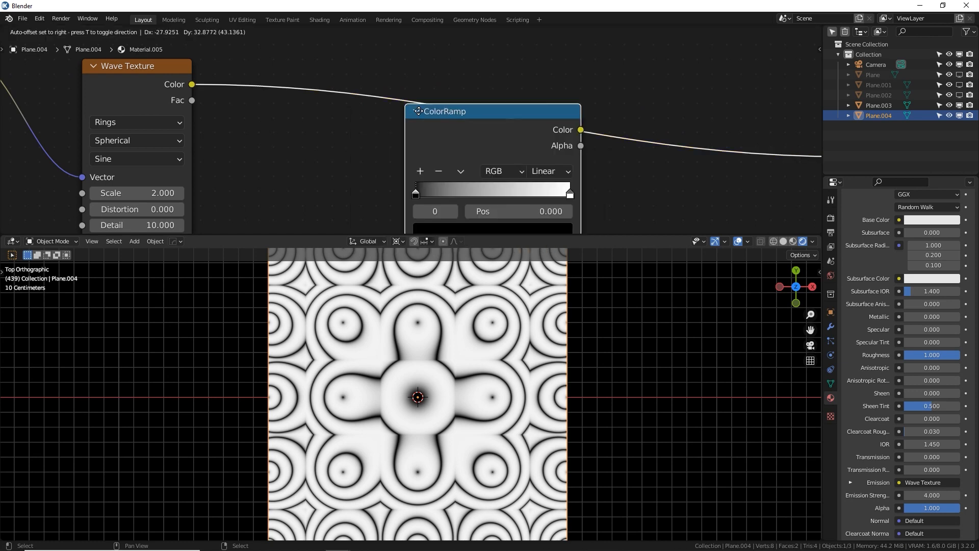
click(461, 166)
Step: Set the ColorRamp's interpolation to Constant
middle_drag(511, 158, 507, 128)
click(507, 127)
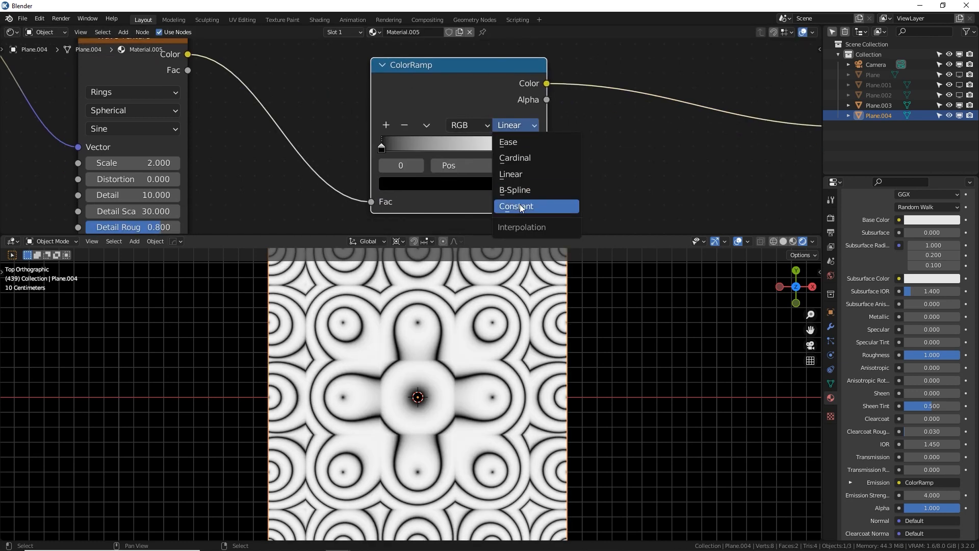
click(519, 203)
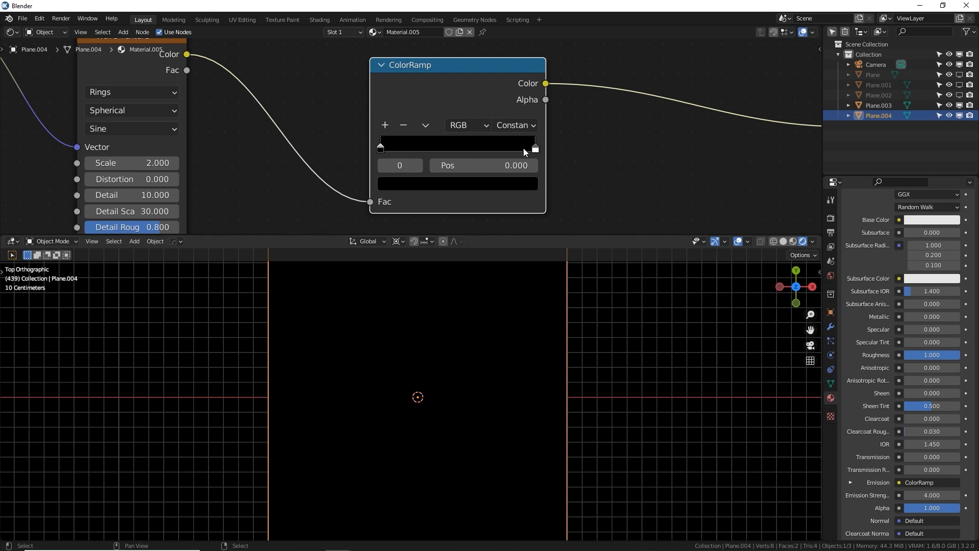
Step: Add three ColorRamp stops and arrange the five into alternating black and white bands, with the middle black stop at 0.409
drag(524, 148, 461, 146)
click(387, 125)
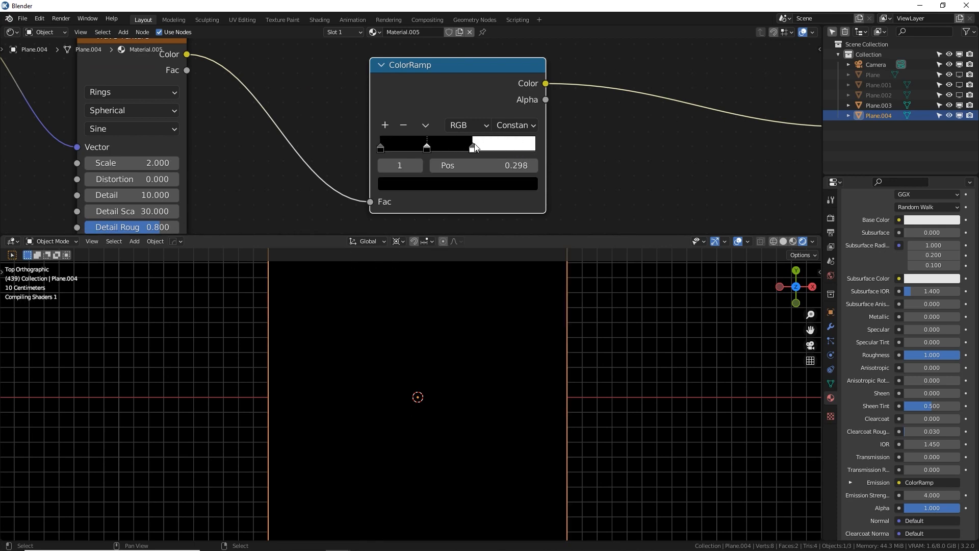
mouse_move(443, 149)
mouse_down()
mouse_move(505, 148)
mouse_move(391, 147)
mouse_move(444, 148)
mouse_up()
click(385, 124)
click(384, 125)
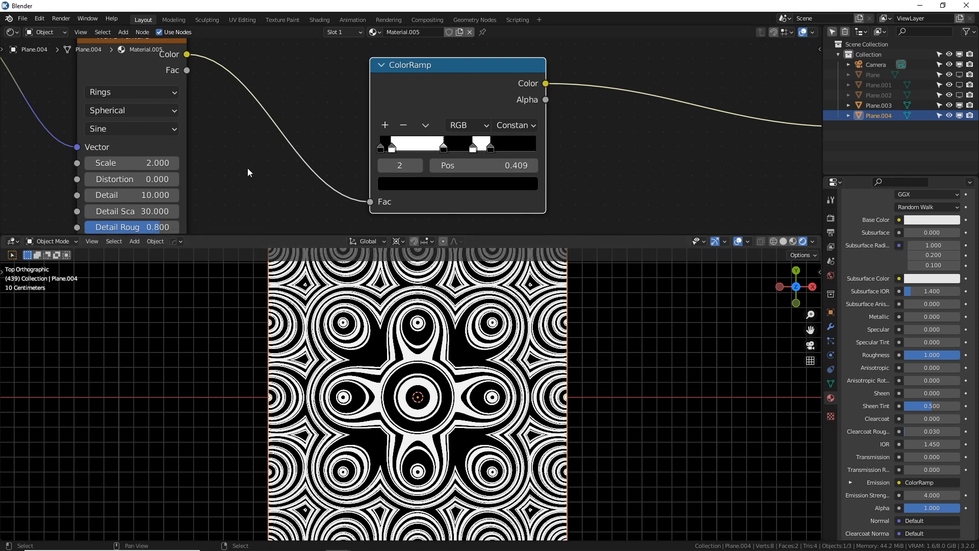
Step: Animate the Wave Texture's Phase Offset with the driver expression #frame*.01
middle_drag(249, 175, 564, 98)
scroll(543, 149, up, 6)
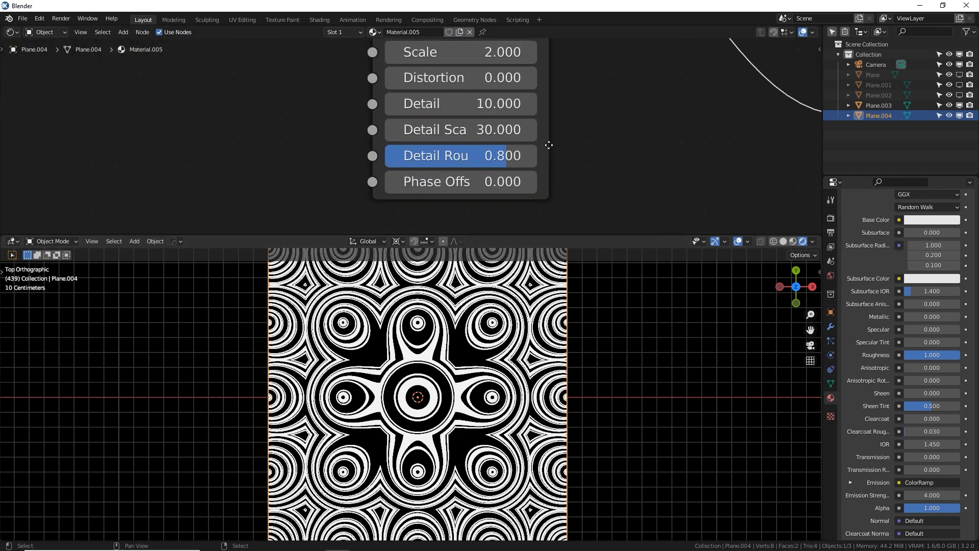
middle_drag(548, 146, 523, 139)
click(443, 174)
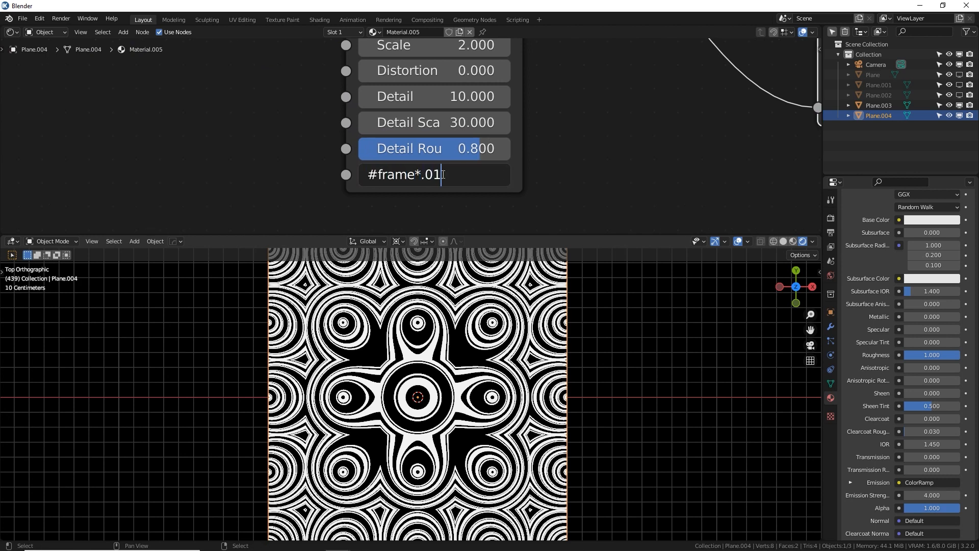
key(Return)
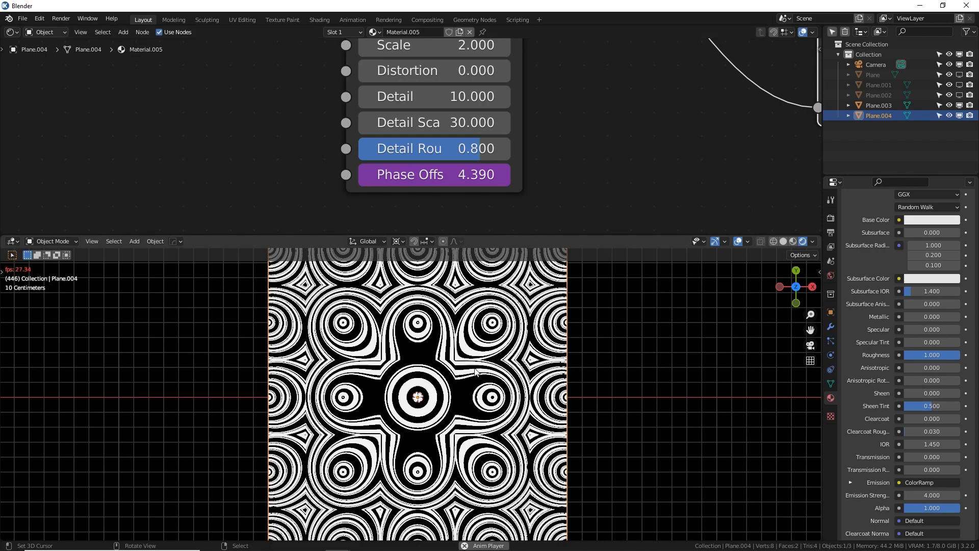
Step: Speed up the Phase Offset driver to frame*.05 and reverse its direction with frame*-.05
click(468, 176)
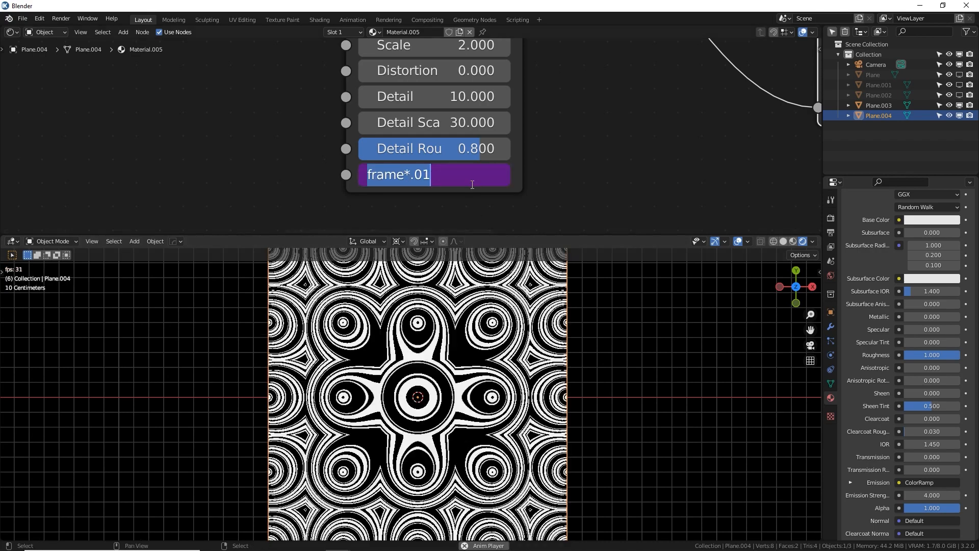
key(Escape)
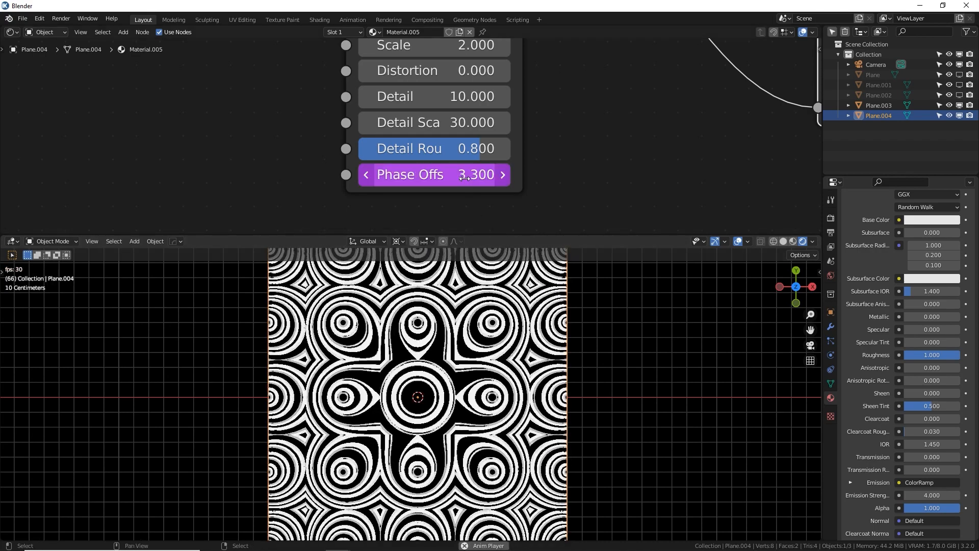
click(474, 181)
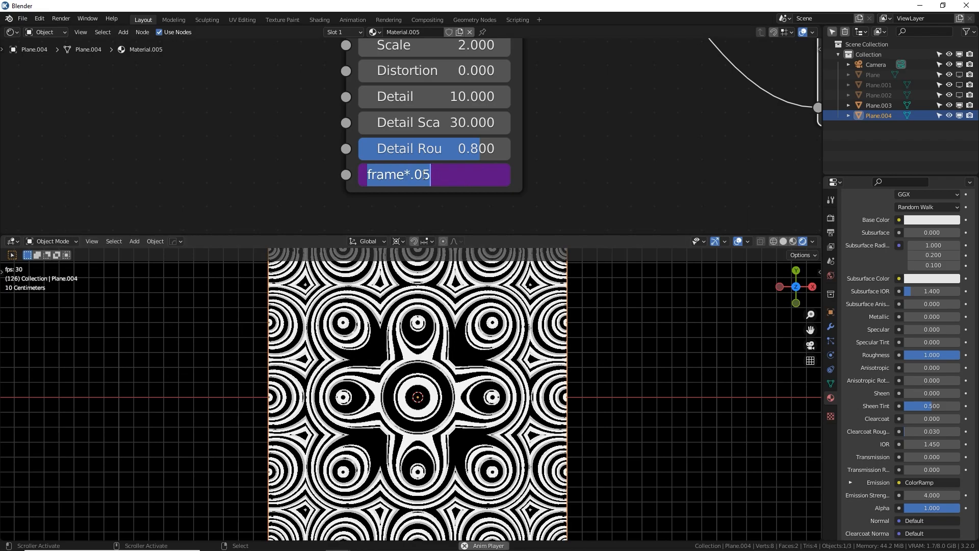
click(410, 174)
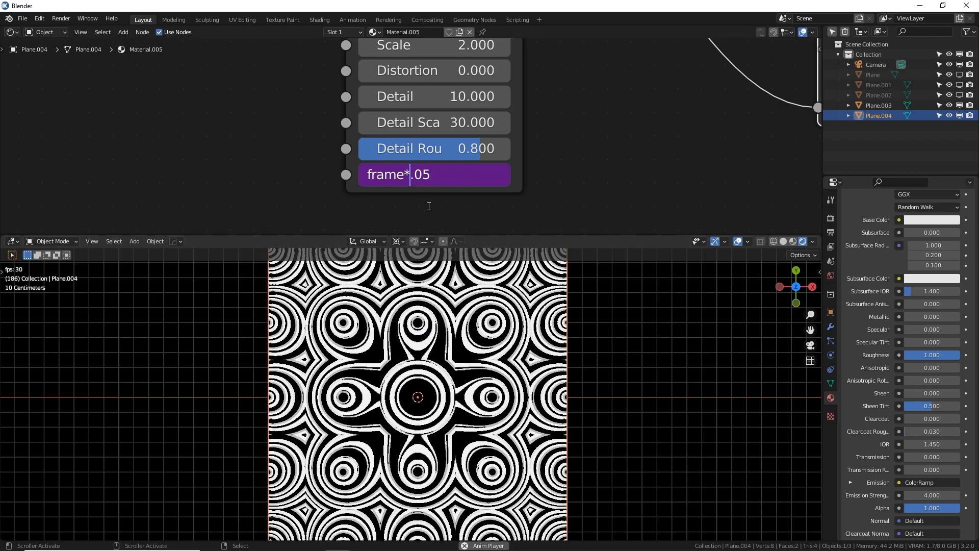
text(-)
key(Return)
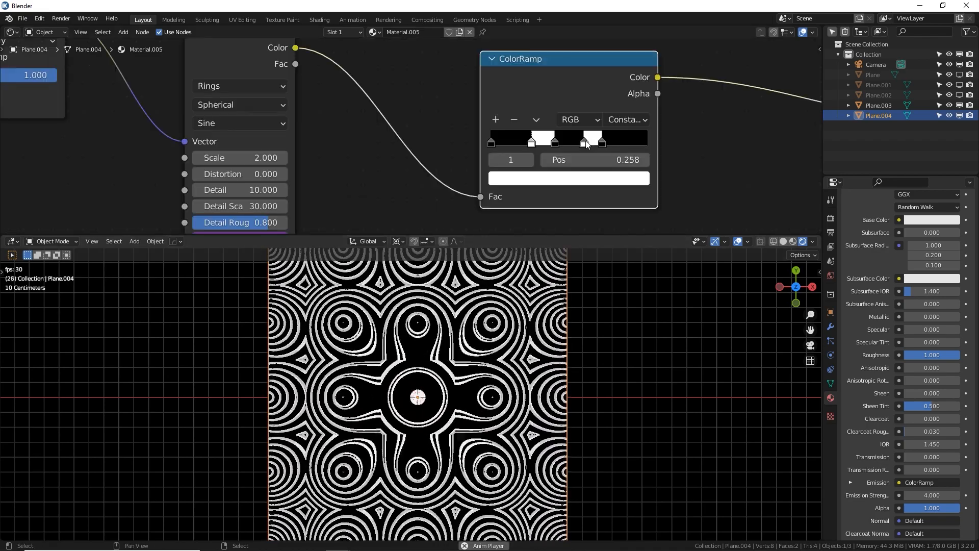
Step: Place the ColorRamp's last two stops at 0.630 (black) and 0.818 (white), and color the 0.630 stop blue
mouse_move(582, 143)
mouse_down()
mouse_move(563, 144)
mouse_move(630, 148)
mouse_move(591, 147)
mouse_up()
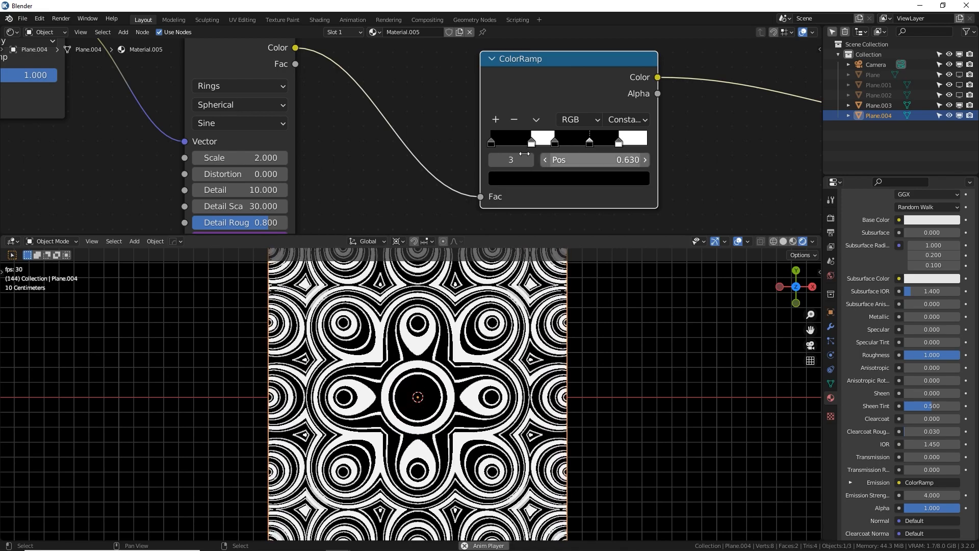
scroll(491, 167, up, 2)
click(490, 200)
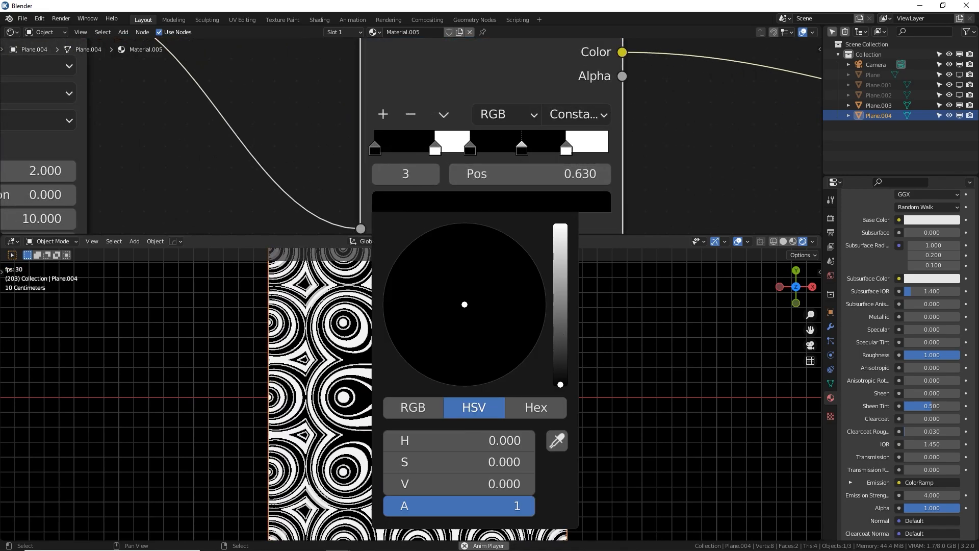
click(560, 279)
click(531, 258)
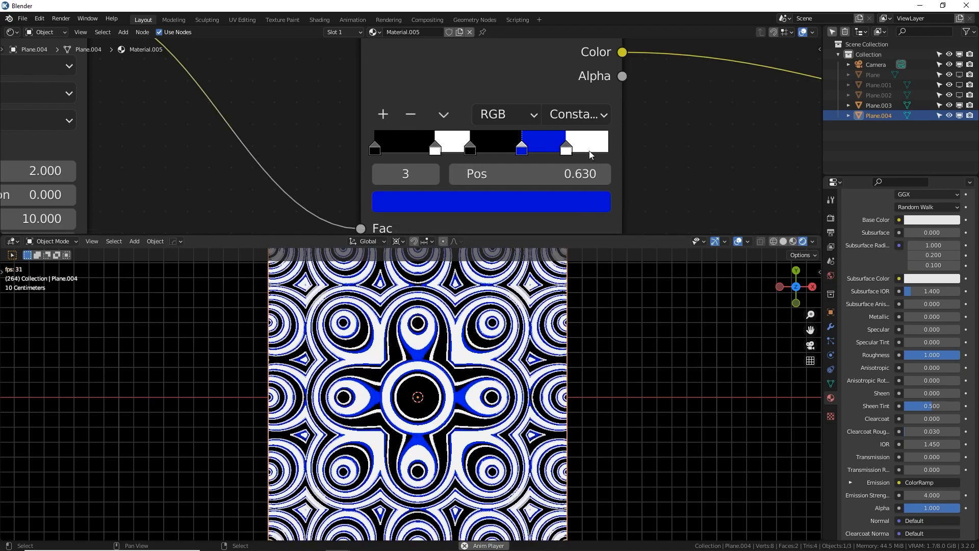
Step: Color the ColorRamp stop at 0.818 light blue
click(566, 148)
click(491, 201)
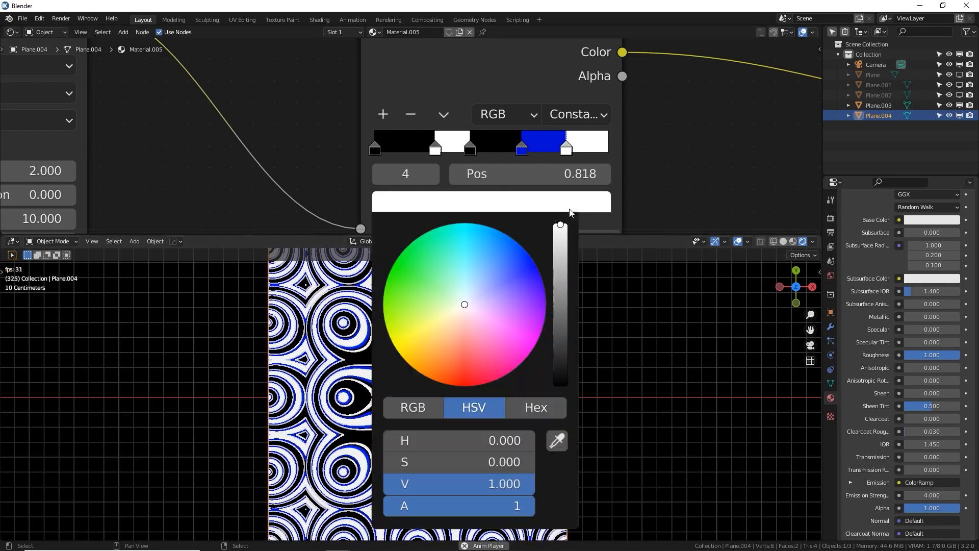
click(485, 228)
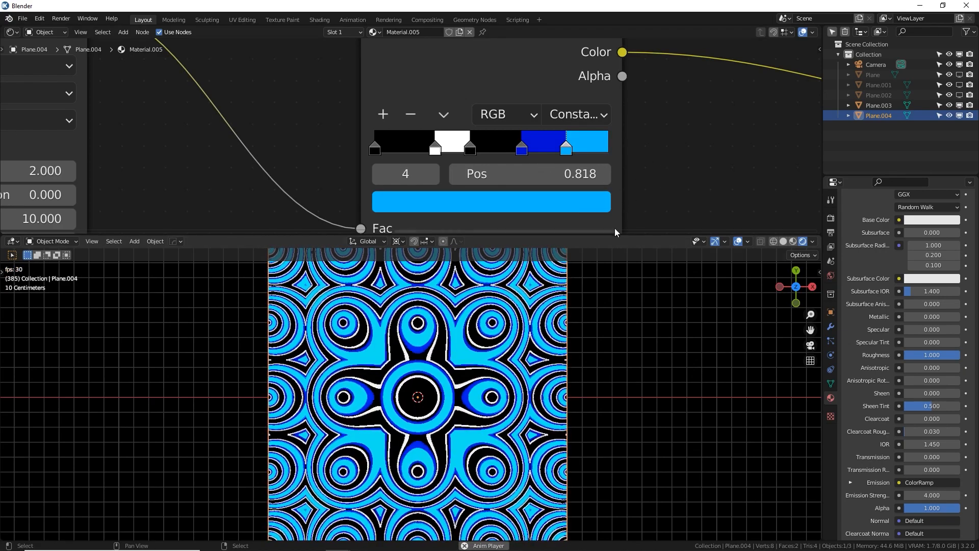
Step: Move the remaining white ColorRamp stop to 0.217 and color it light green
drag(452, 146, 441, 212)
click(442, 213)
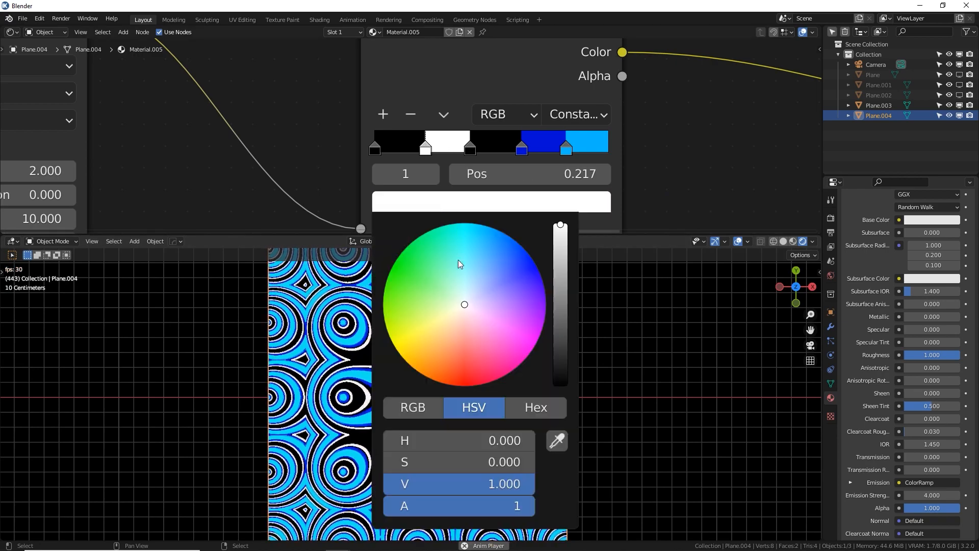
drag(458, 259, 424, 274)
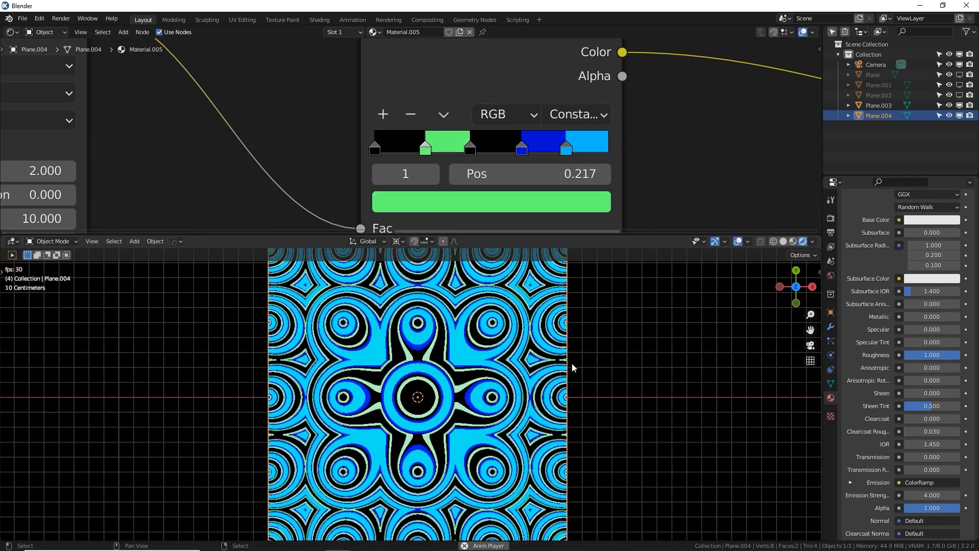
Step: Examine the animated colored pattern up close and from farther away, pausing and resuming playback
scroll(528, 386, up, 3)
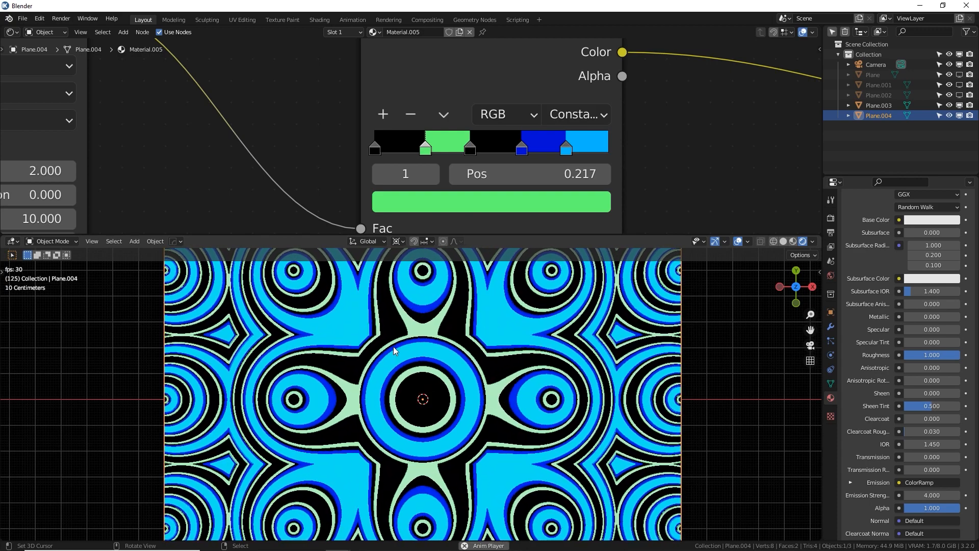
key(space)
scroll(511, 402, down, 1)
key(space)
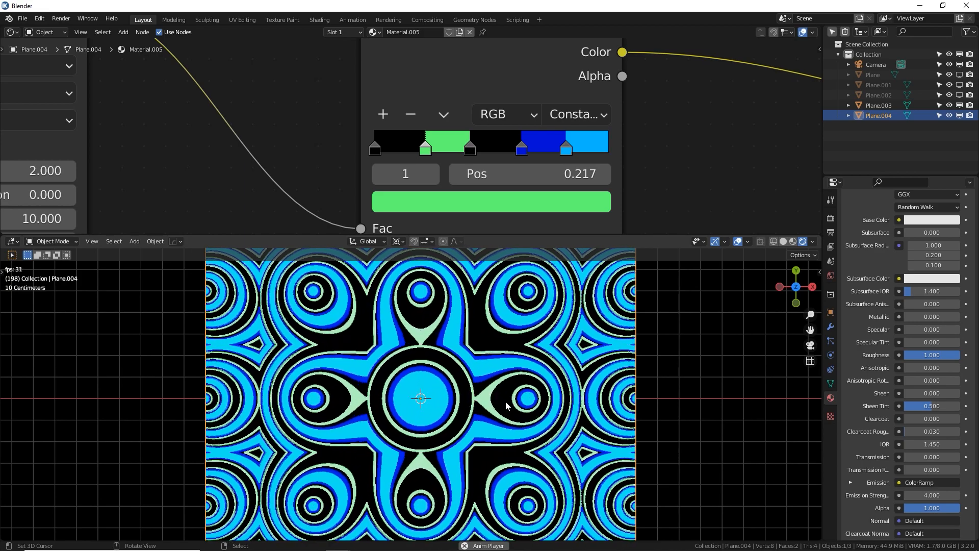
scroll(509, 403, down, 1)
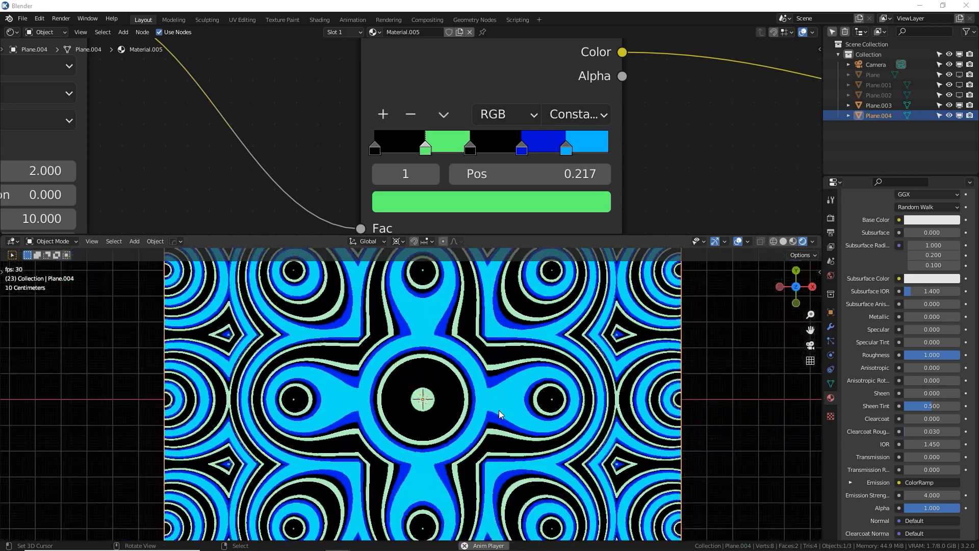
scroll(500, 411, down, 1)
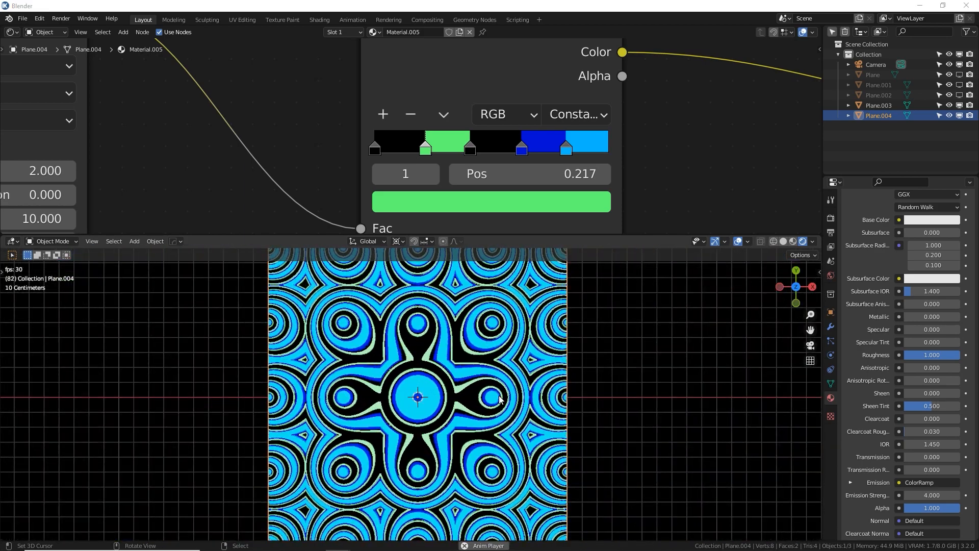
Step: Move the patterned plane away from the origin to below the white plane, and disable Plane.003 and Plane.004 in the viewport
scroll(499, 403, down, 5)
key(g)
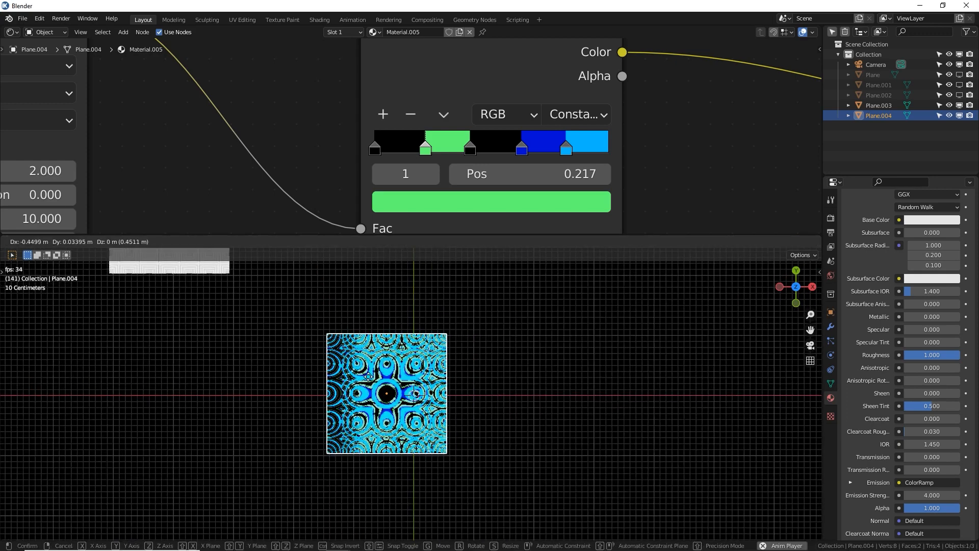
click(256, 424)
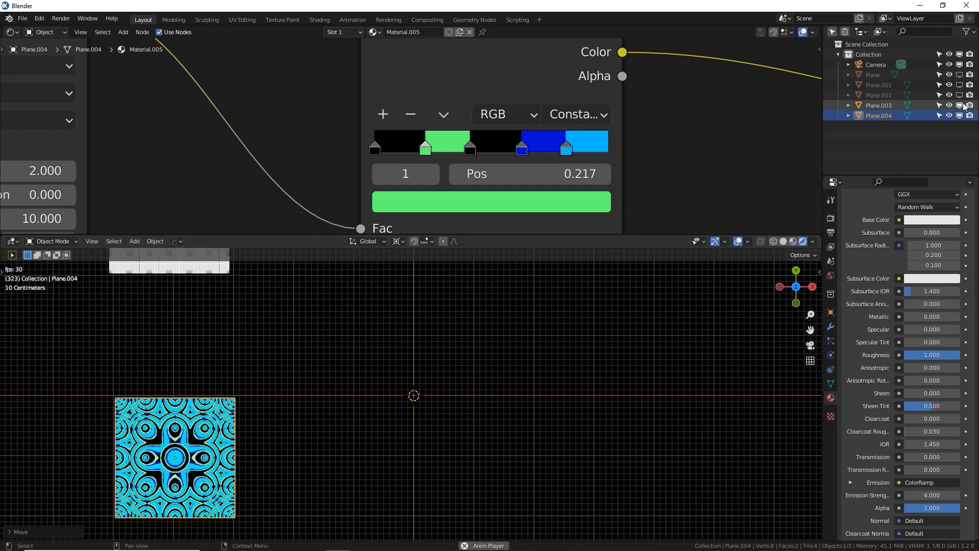
click(950, 115)
Step: Add a new plane mesh at the world origin
key(shift+a)
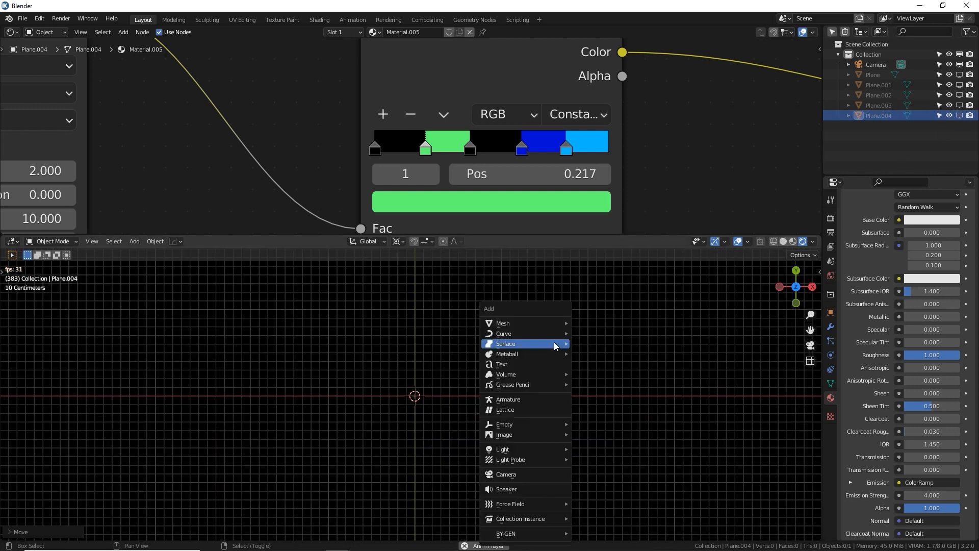
mouse_move(551, 323)
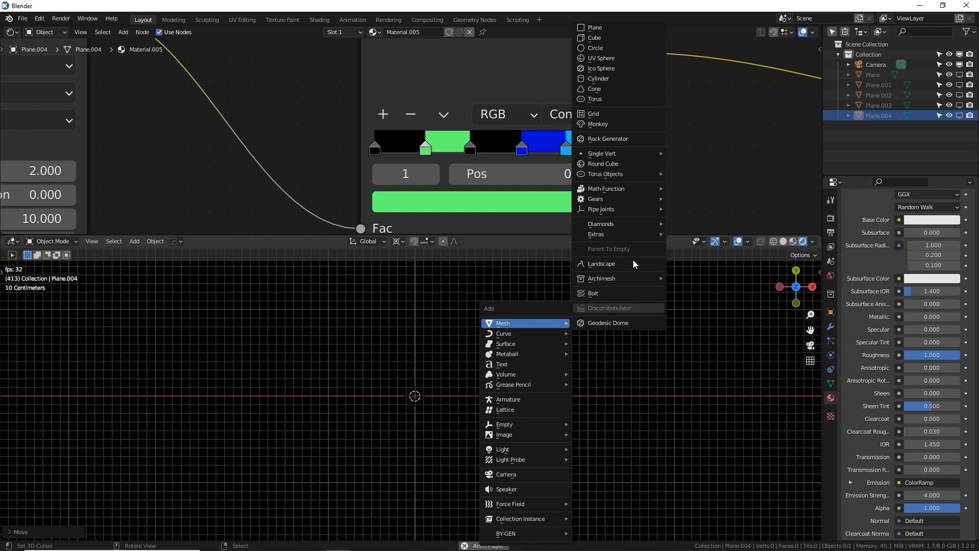
click(604, 28)
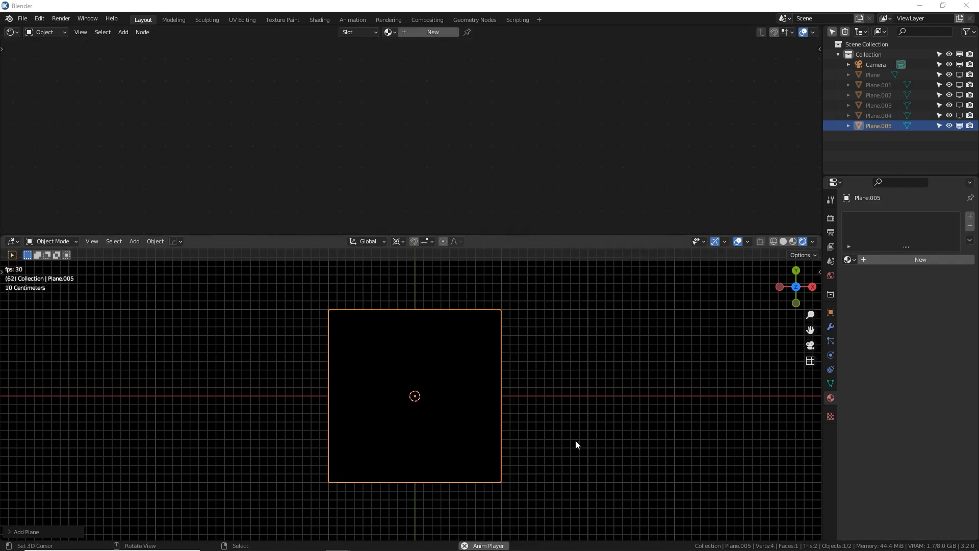
scroll(522, 408, up, 1)
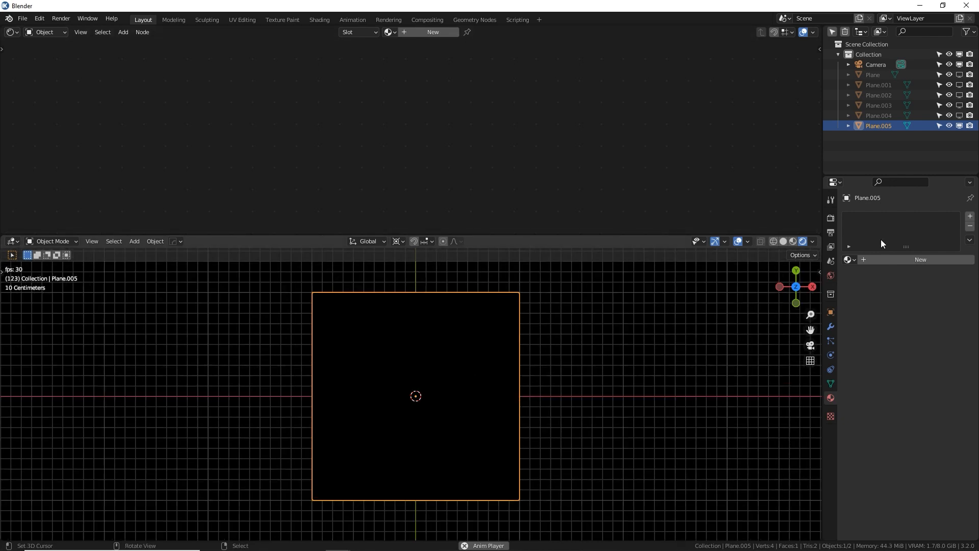
Step: Create a new material for the plane with Specular 0, Roughness 1 and Emission Strength 4
click(940, 259)
scroll(921, 332, down, 5)
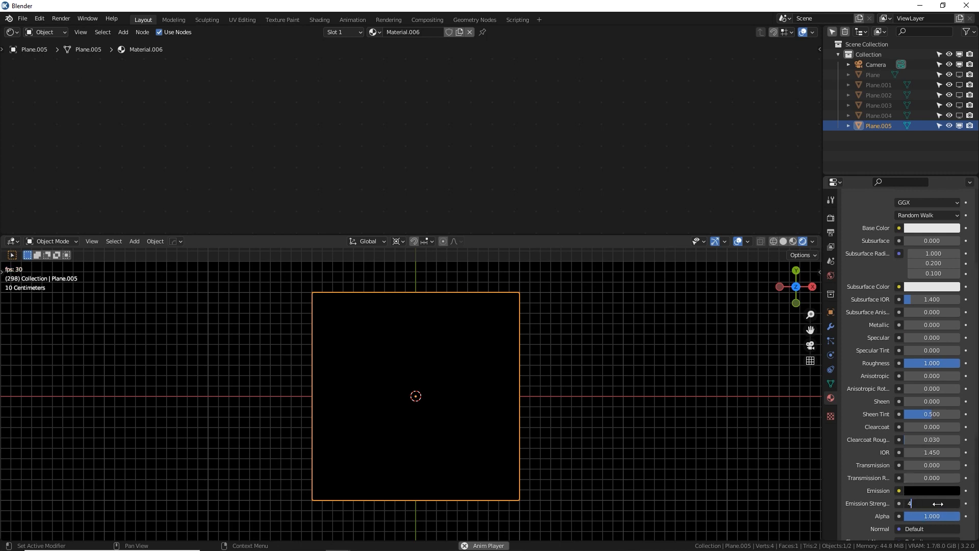
key(alt+Tab)
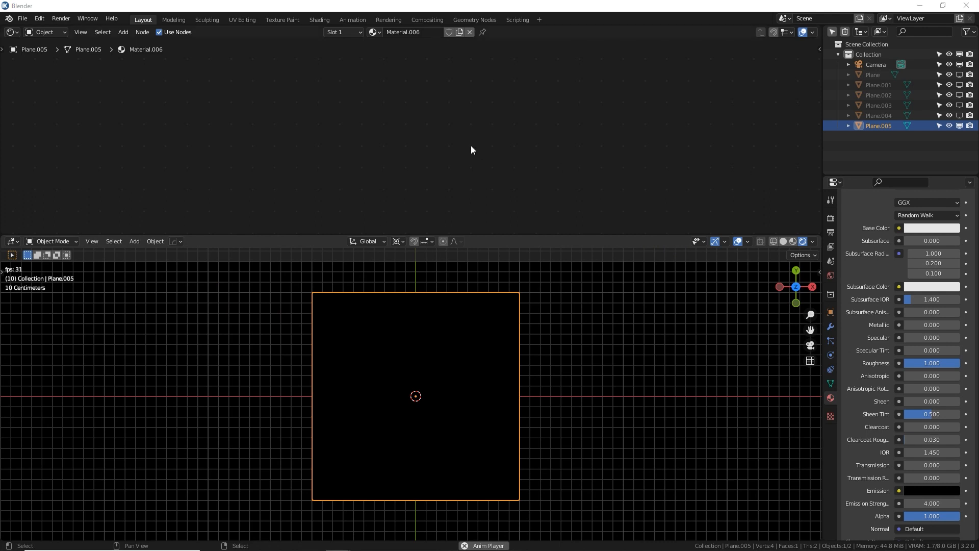
Step: Add a Voronoi Texture node and place it well before the Principled BSDF, leaving room for more nodes
middle_drag(508, 145, 299, 164)
scroll(391, 120, up, 2)
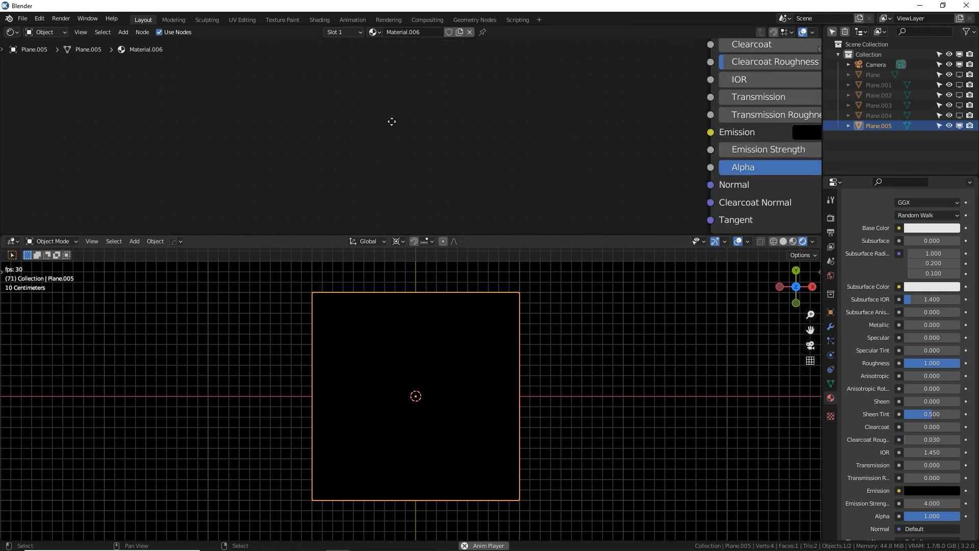
scroll(396, 145, down, 4)
middle_drag(417, 112, 464, 159)
scroll(472, 143, down, 2)
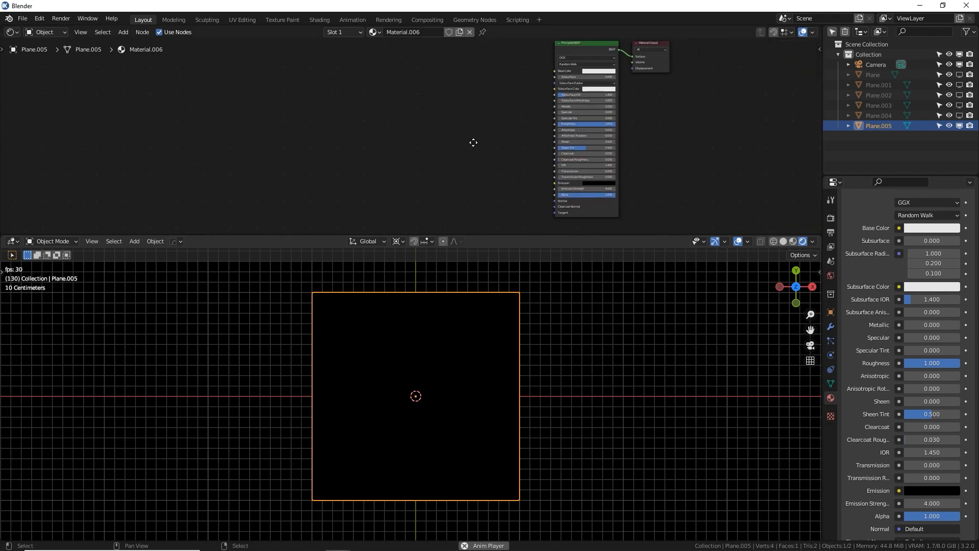
key(shift+a)
click(413, 127)
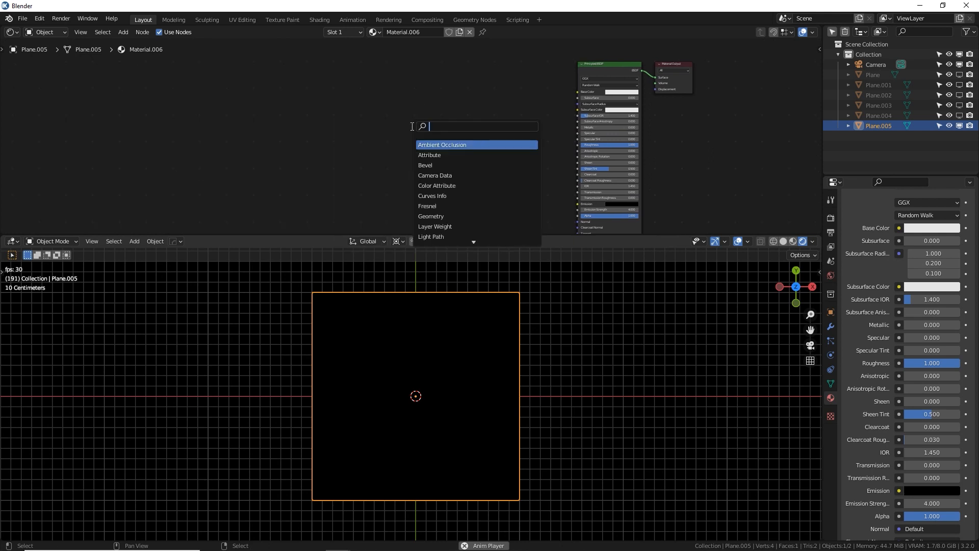
text(voro)
key(Return)
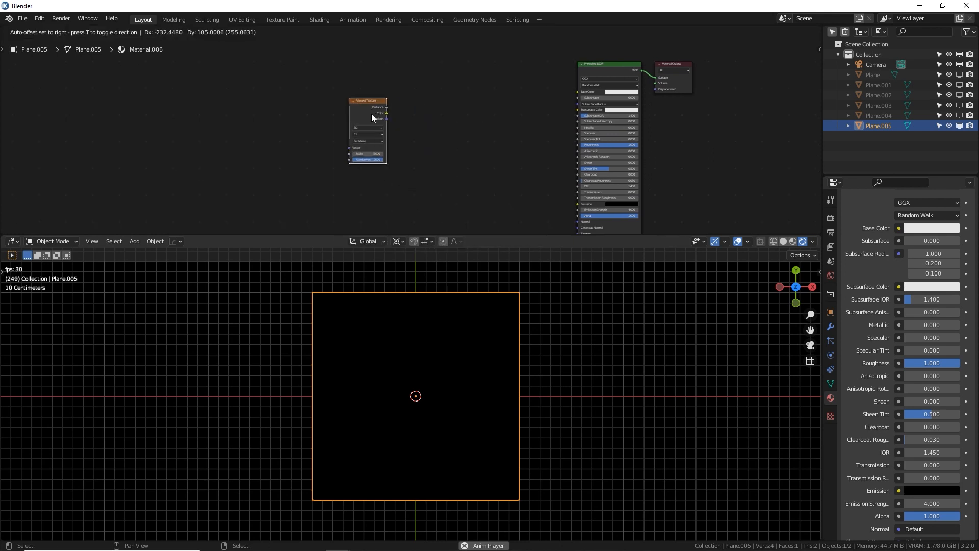
click(383, 119)
scroll(389, 123, up, 4)
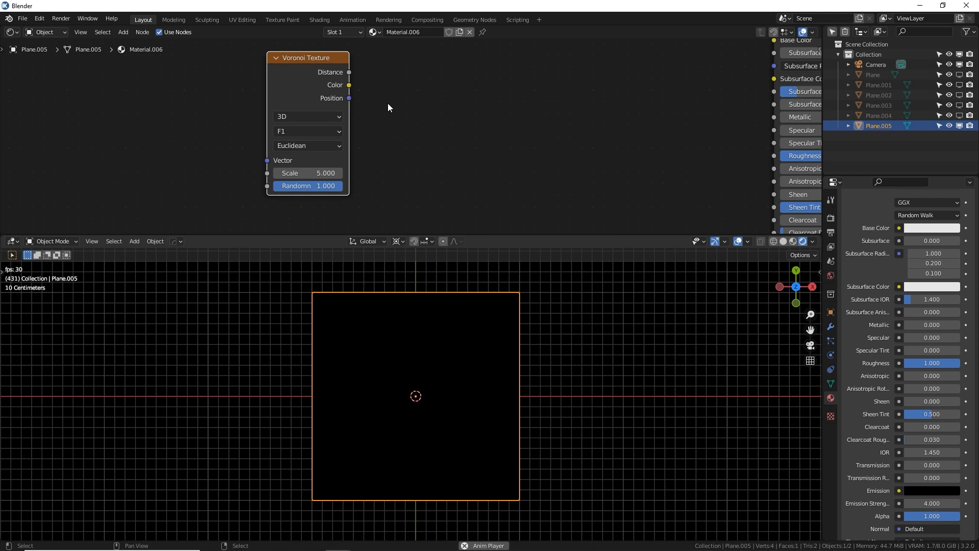
scroll(376, 111, down, 6)
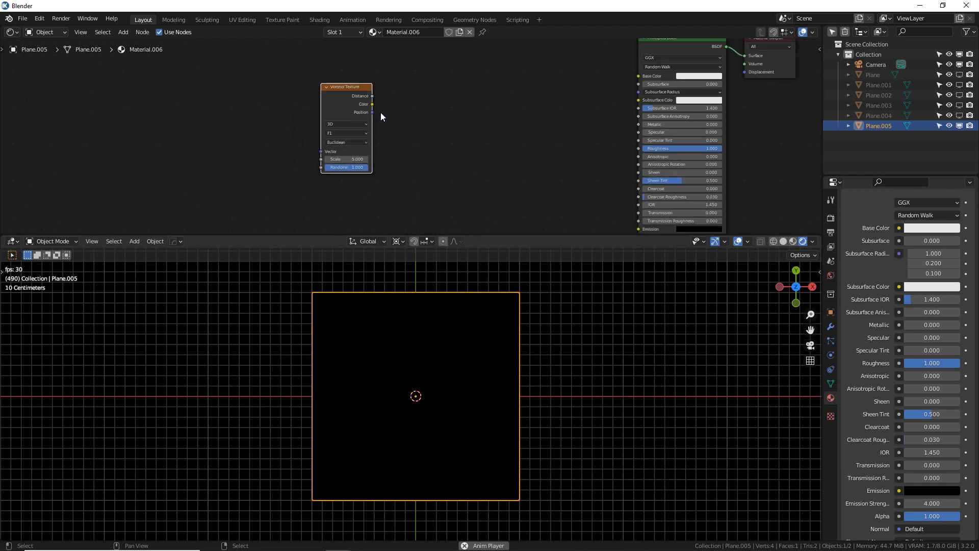
drag(340, 89, 240, 87)
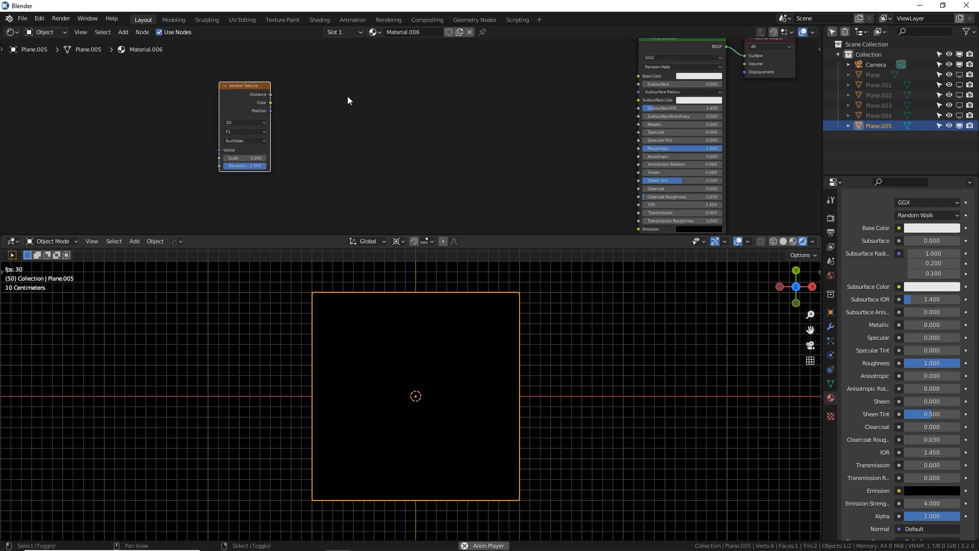
Step: Add a Wave Texture, feeding the Voronoi Distance into its Vector and its Color into the Principled BSDF's Emission
key(shift+a)
text(wave)
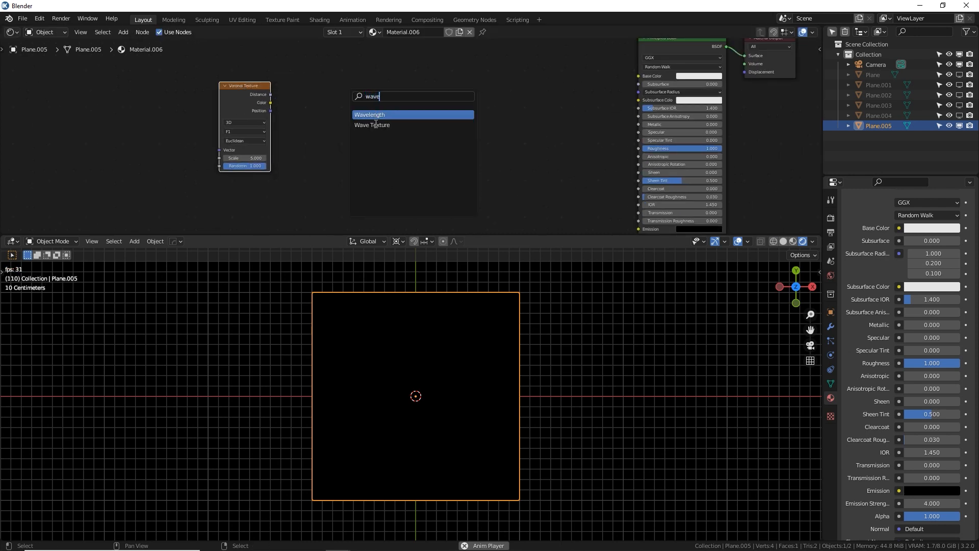
click(376, 124)
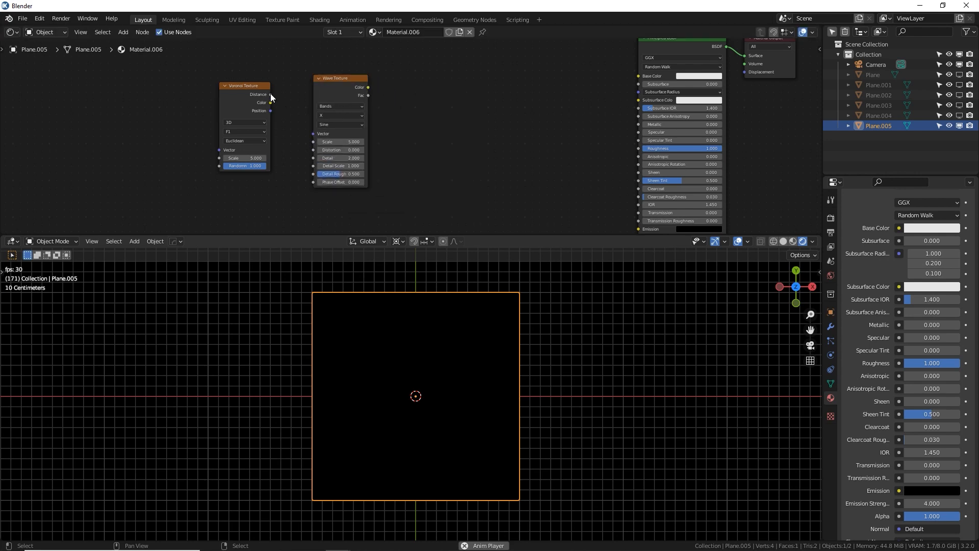
drag(271, 94, 326, 140)
drag(368, 88, 640, 192)
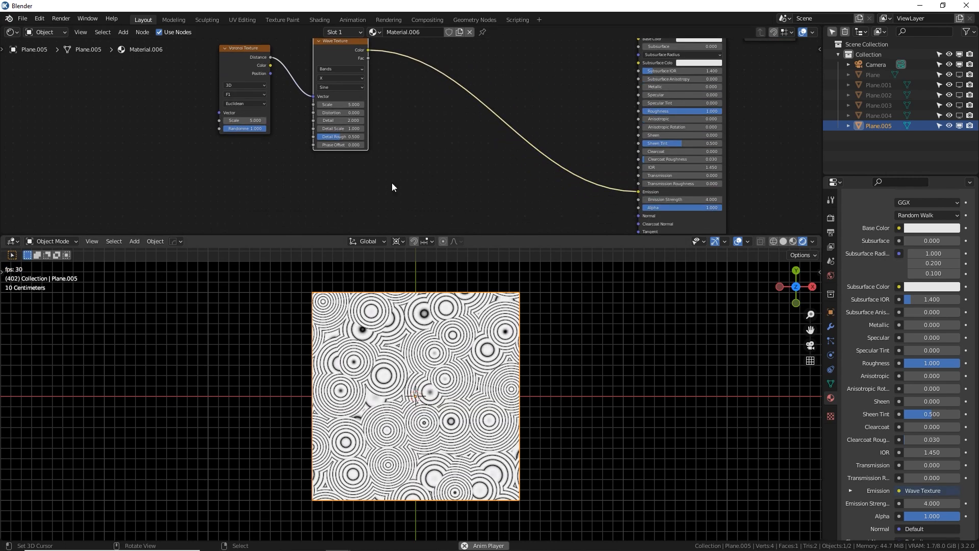
Step: Set the Voronoi Texture's distance metric to Chebychev and its Randomness to 0
middle_drag(363, 148, 420, 176)
scroll(365, 155, up, 8)
middle_drag(280, 148, 395, 193)
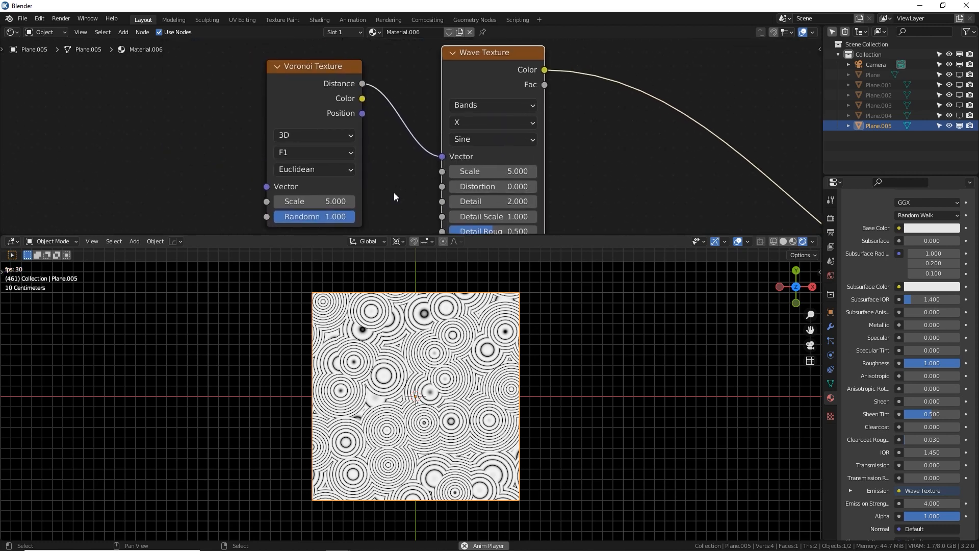
click(348, 175)
click(335, 220)
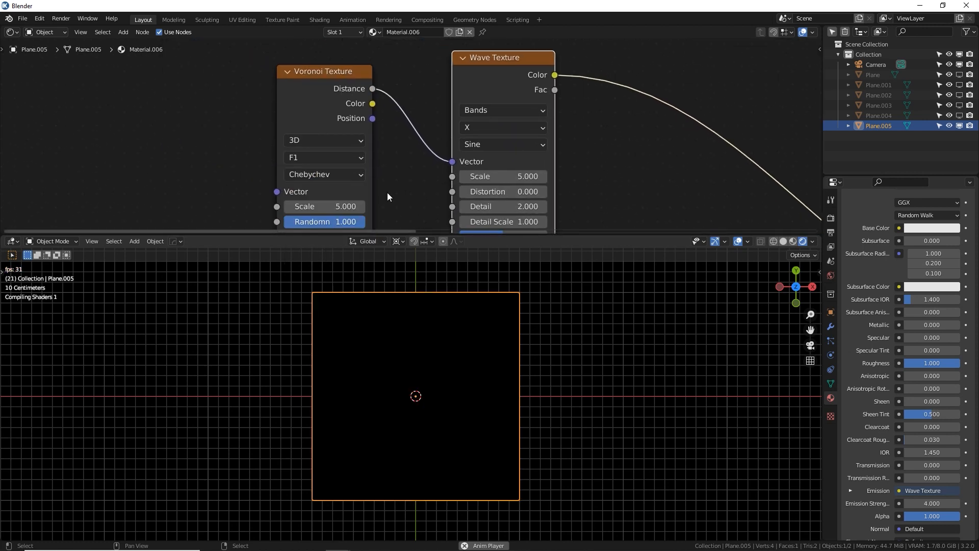
drag(352, 219, 301, 221)
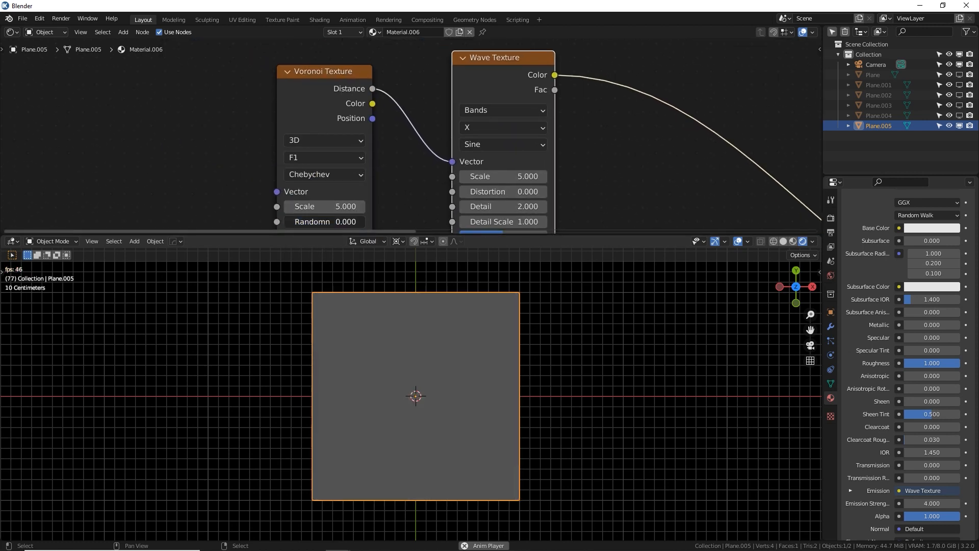
scroll(403, 161, down, 2)
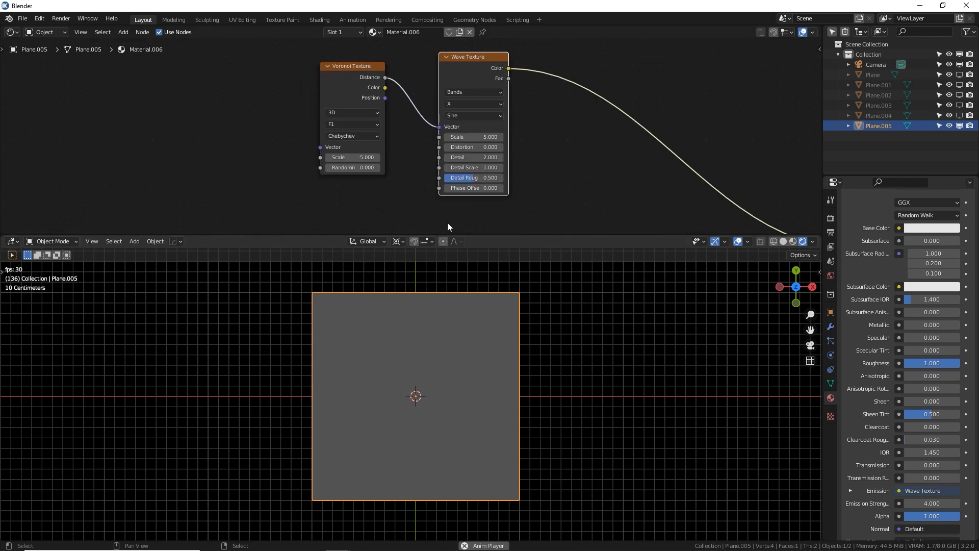
Step: Add Texture Coordinate and Mapping nodes to the Voronoi Texture, trying UV coordinates before connecting Object to the Mapping vector
click(310, 114)
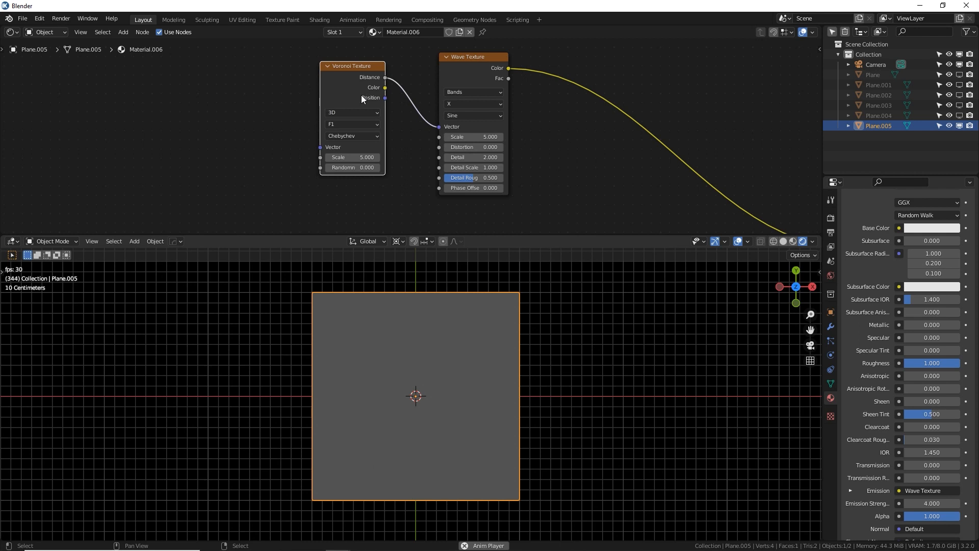
key(ctrl+t)
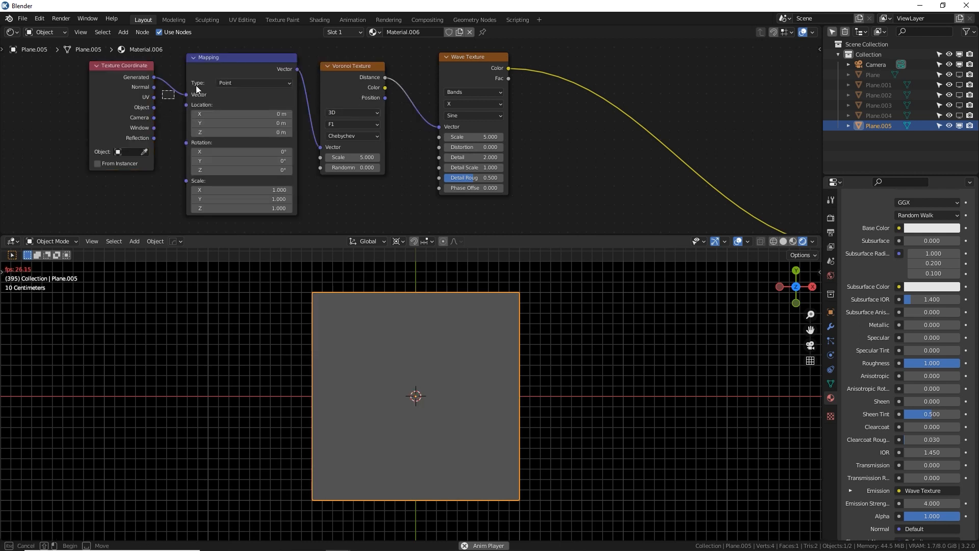
drag(196, 85, 188, 95)
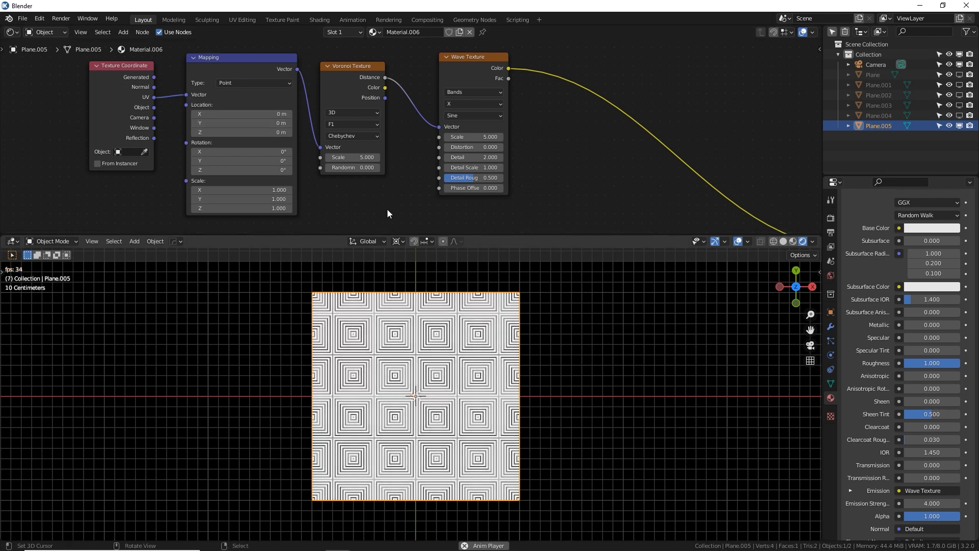
drag(359, 157, 339, 157)
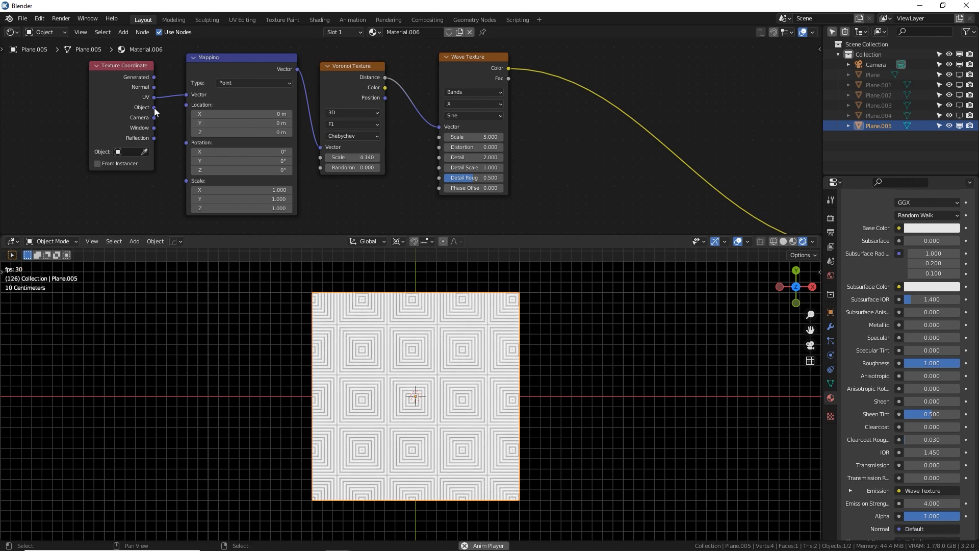
drag(154, 108, 187, 95)
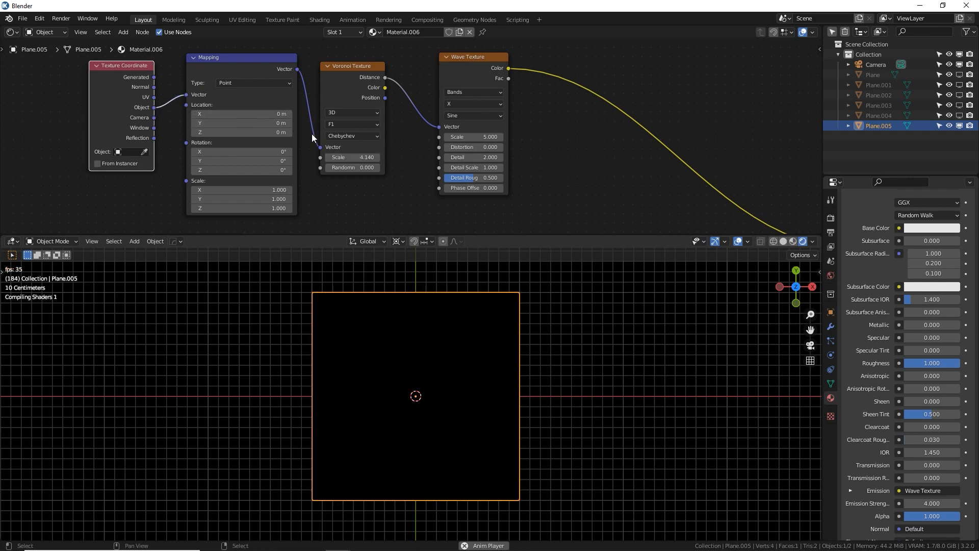
Step: Try different Voronoi Texture scales, including 1, and set the Scale to 0.5
drag(351, 156, 362, 156)
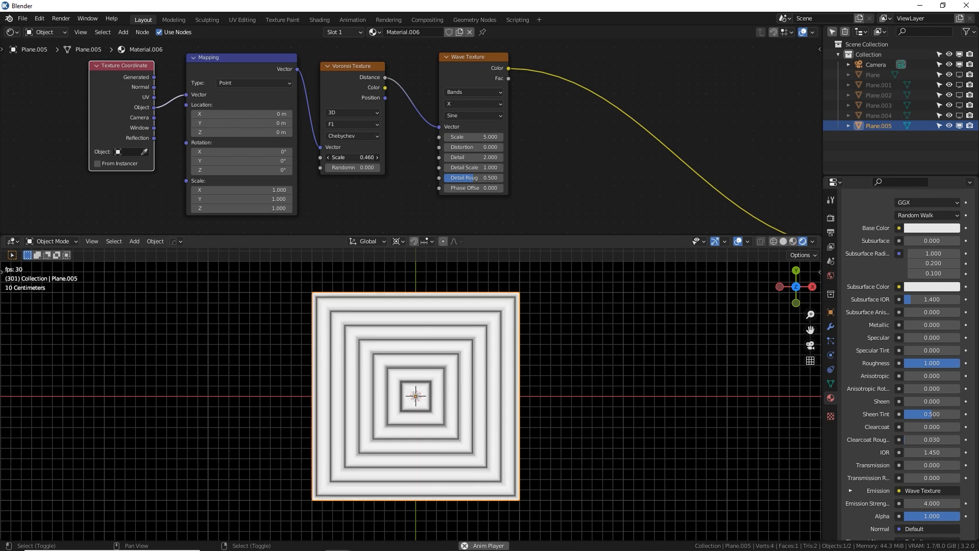
drag(359, 158, 361, 158)
double_click(359, 158)
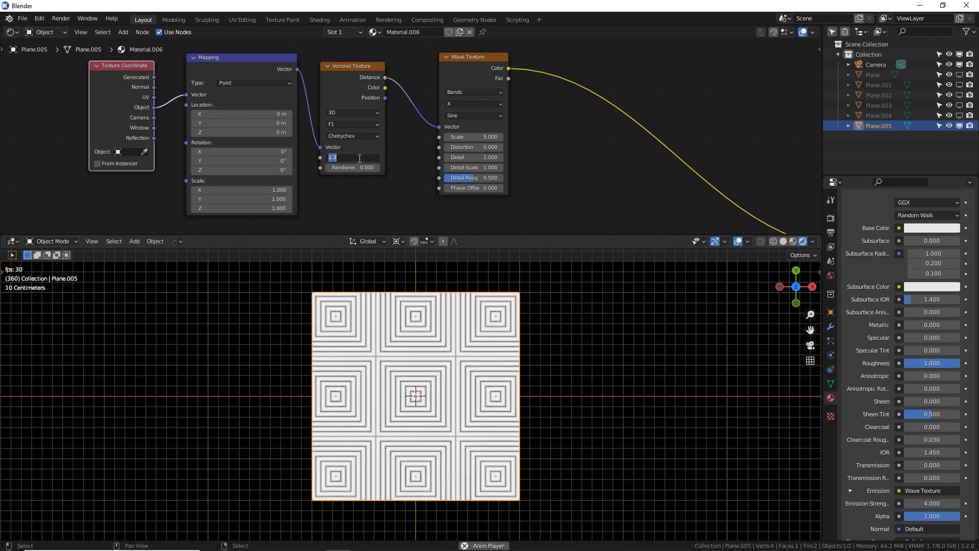
text(1)
key(Return)
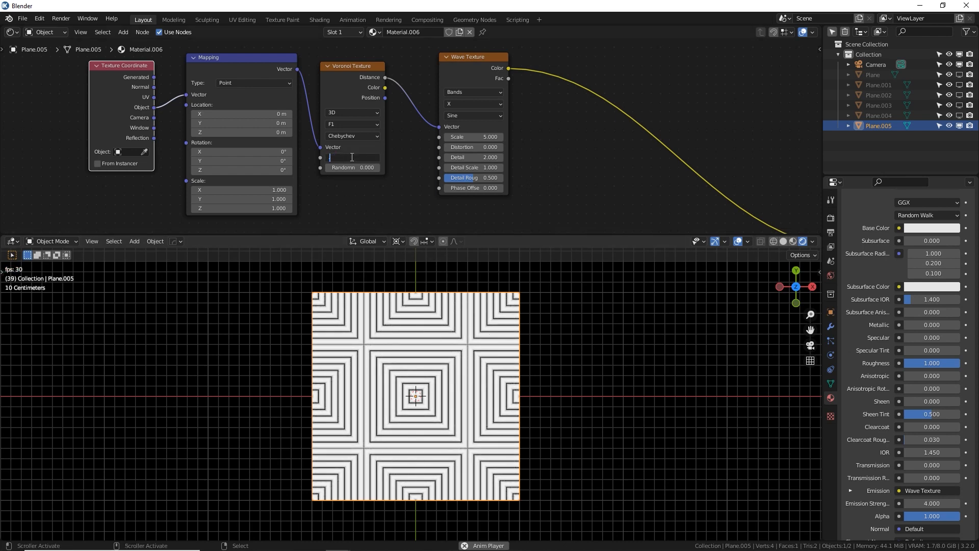
text(0.5)
key(Return)
Step: Animate the Wave Texture's Phase Offset with the driver #frame*.01, and raise the frame multiplier to .1
scroll(430, 450, up, 1)
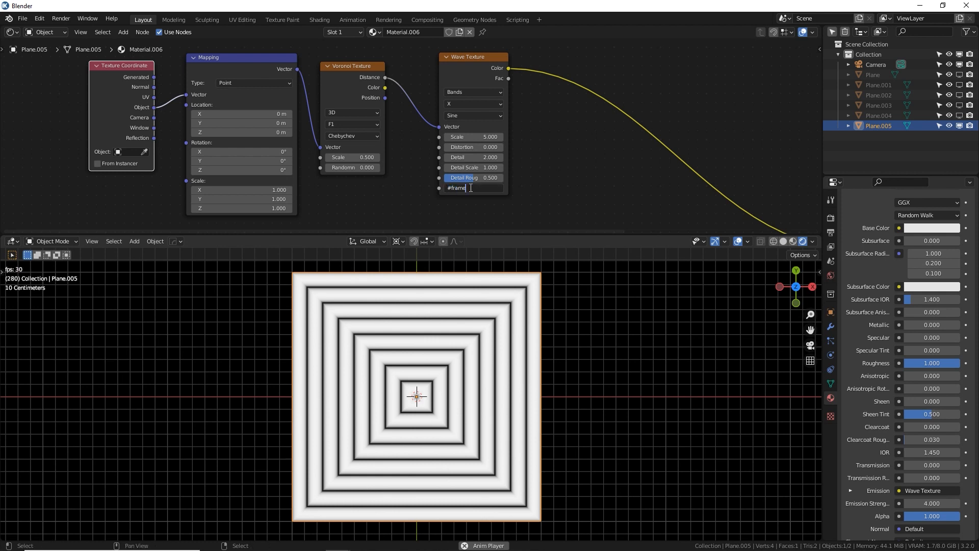
key(Return)
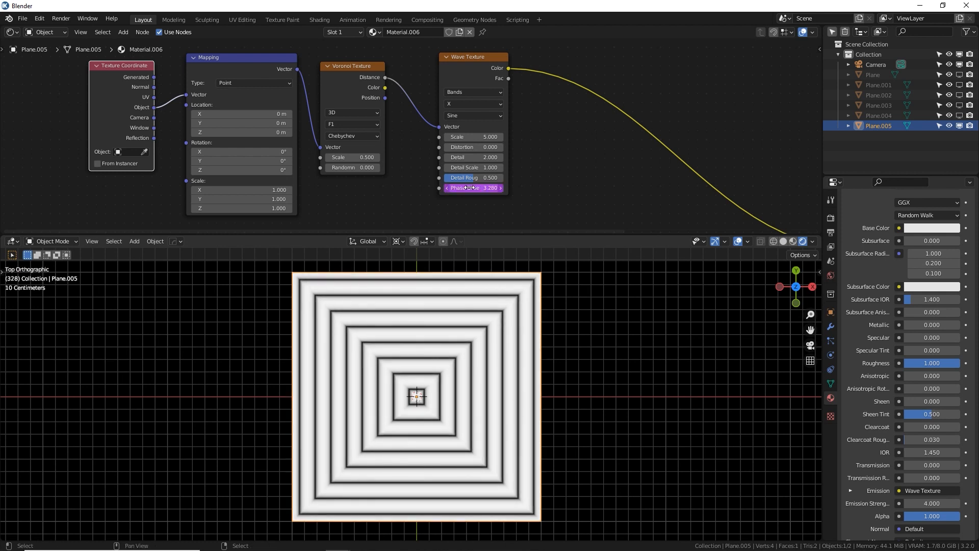
key(space)
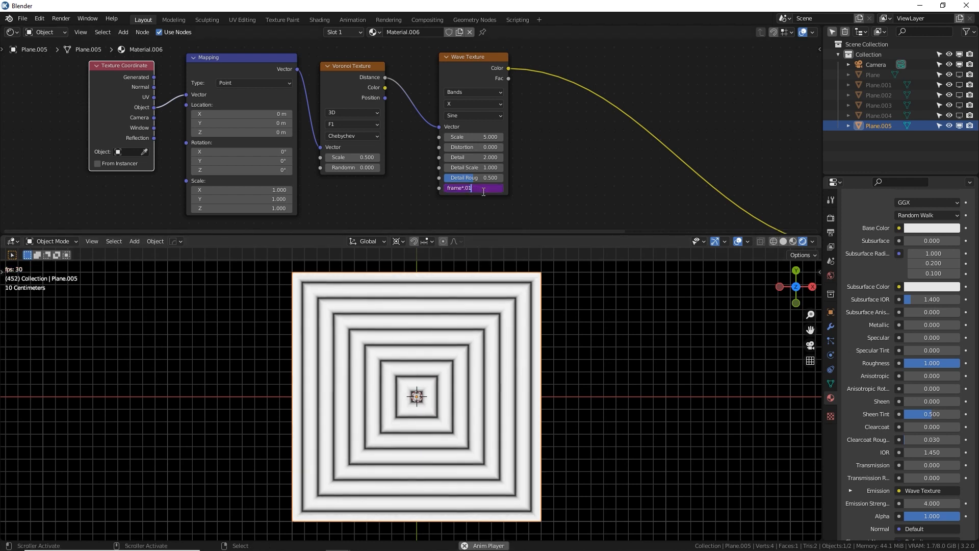
key(Return)
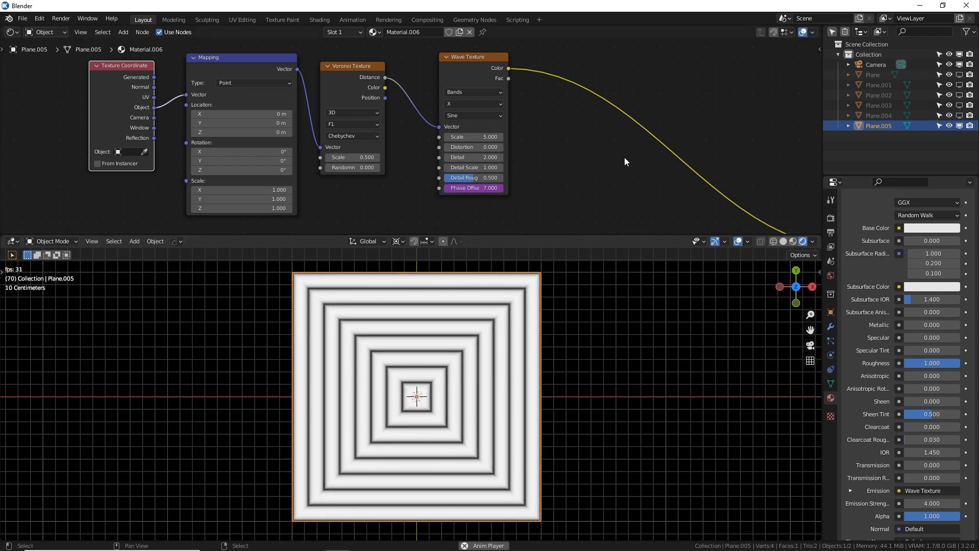
Step: Insert a ColorRamp node between the Wave Texture's Color and the Principled BSDF's Emission
middle_drag(625, 157, 466, 152)
key(shift+a)
click(465, 153)
text(ramp)
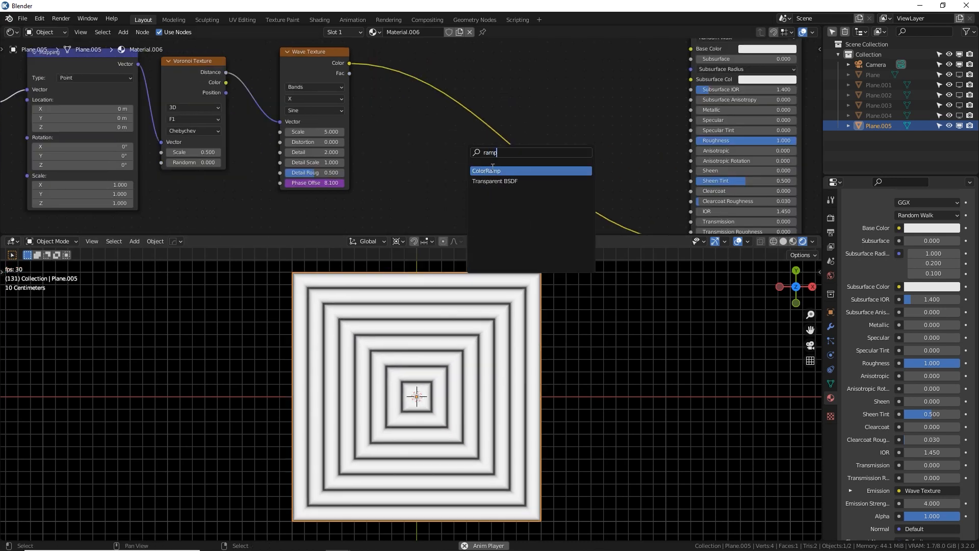
key(Return)
click(483, 132)
Step: Set the ColorRamp's interpolation to Constant and move its white stop to position 0.500
click(555, 210)
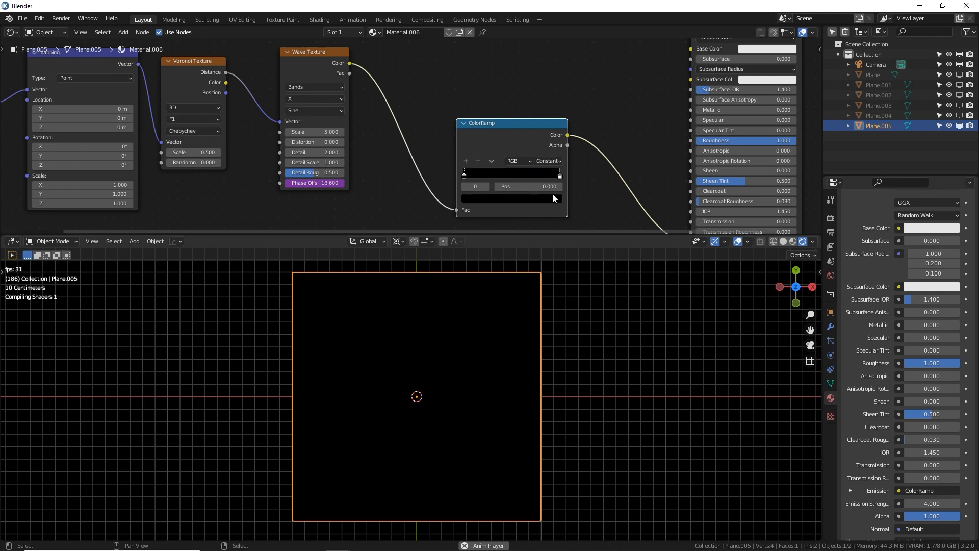
drag(513, 172, 498, 172)
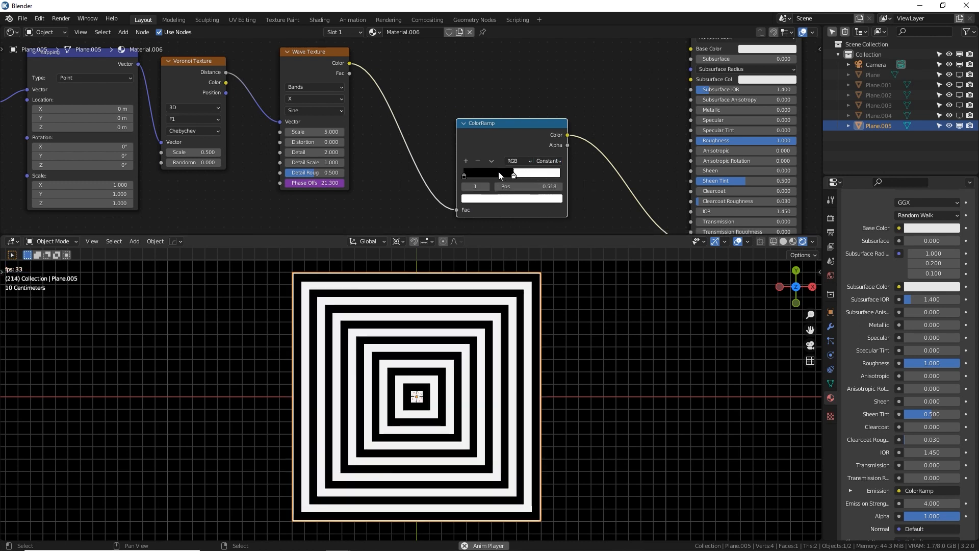
Step: Set the Wave Texture's Distortion to 6.000, Detail to 13.100 and Detail Scale to 15.100
middle_drag(316, 175, 369, 173)
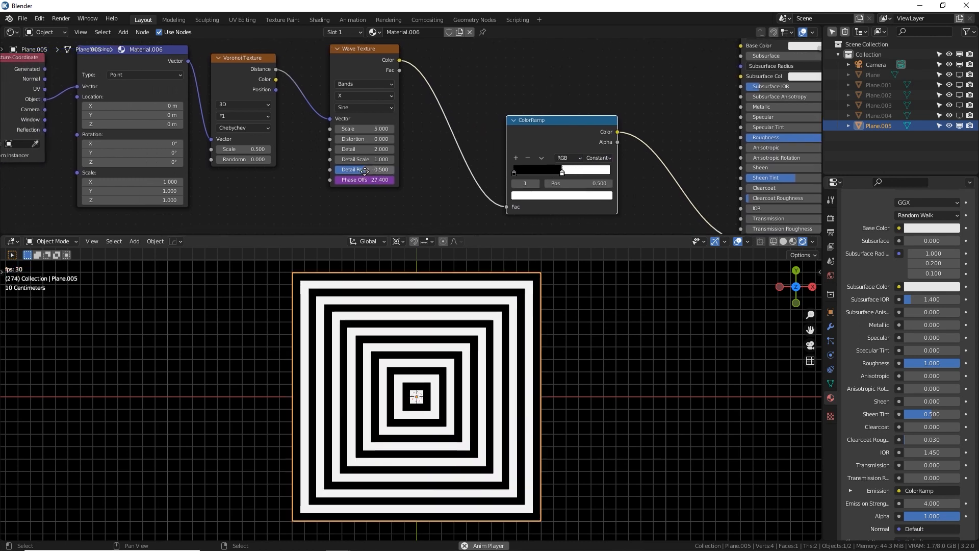
scroll(431, 163, up, 2)
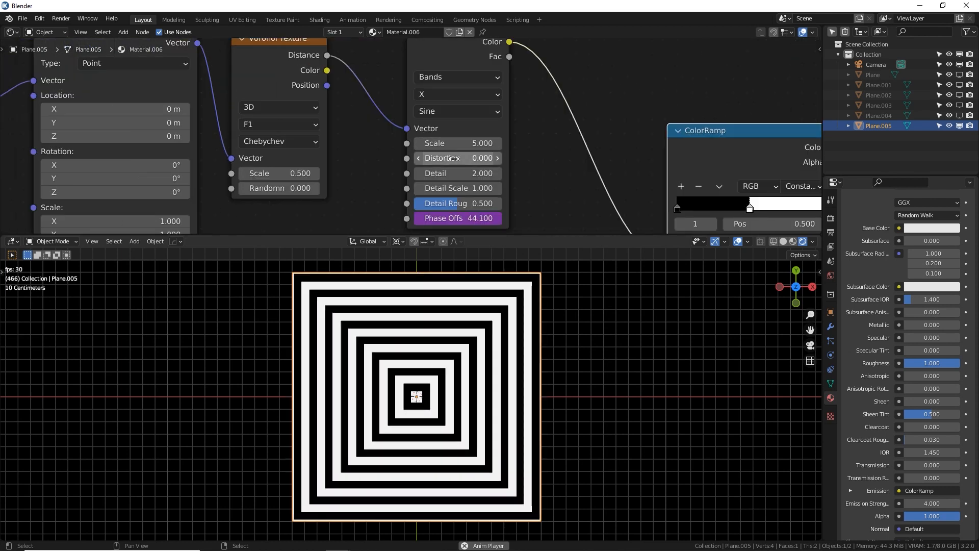
drag(458, 158, 490, 158)
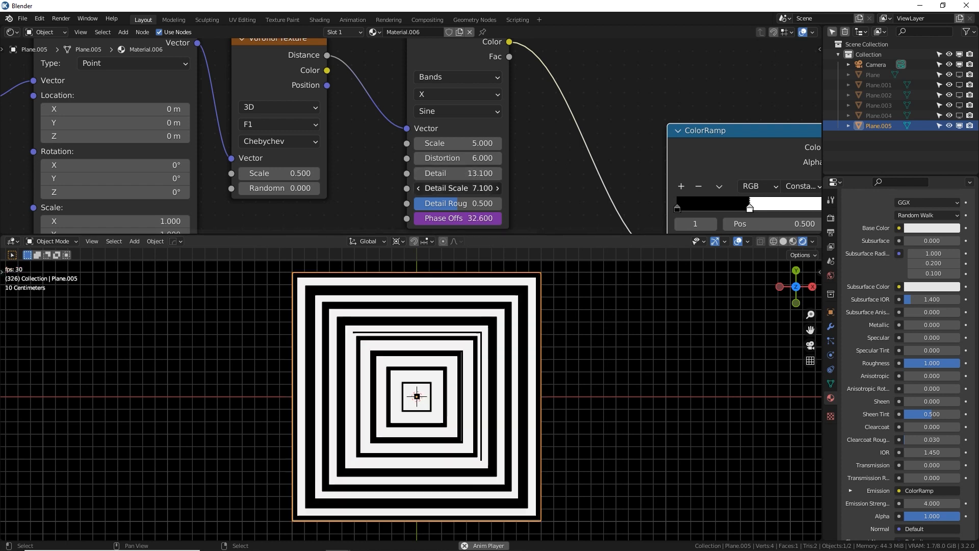
scroll(372, 364, up, 5)
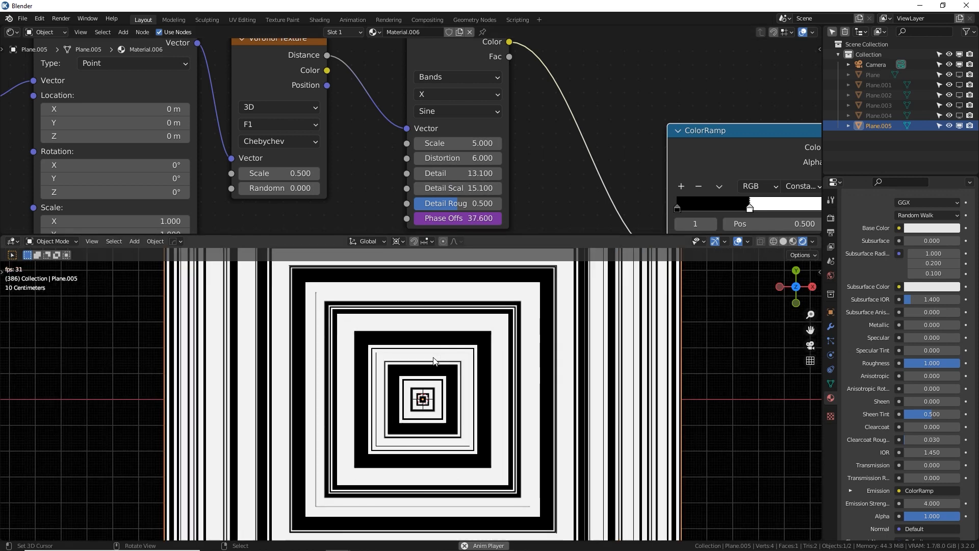
Step: Pause the animation, set the Wave Texture's Detail Scale to 14.900 and Detail Roughness to 0.831, and resume playback
key(space)
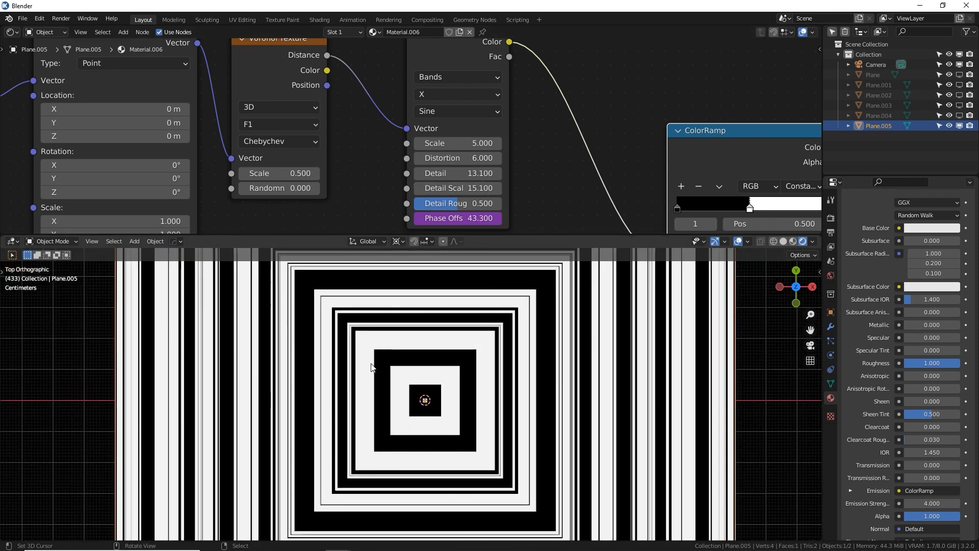
scroll(371, 364, up, 3)
shift+middle_drag(265, 337, 520, 357)
scroll(521, 356, up, 4)
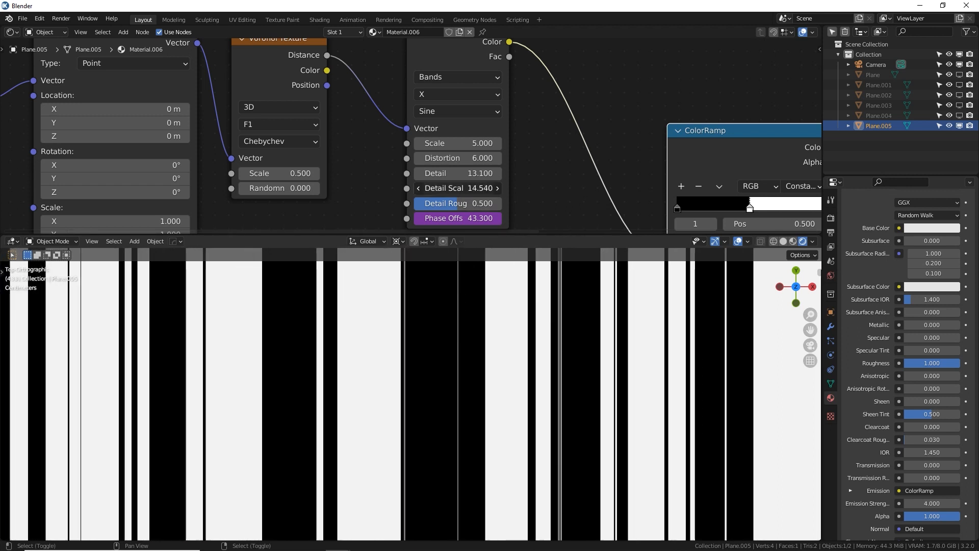
drag(459, 188, 500, 203)
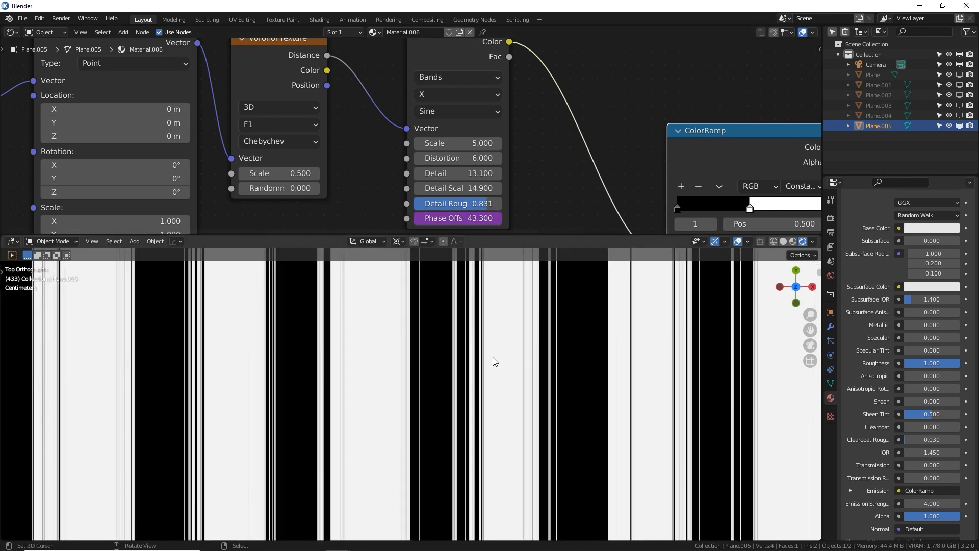
key(space)
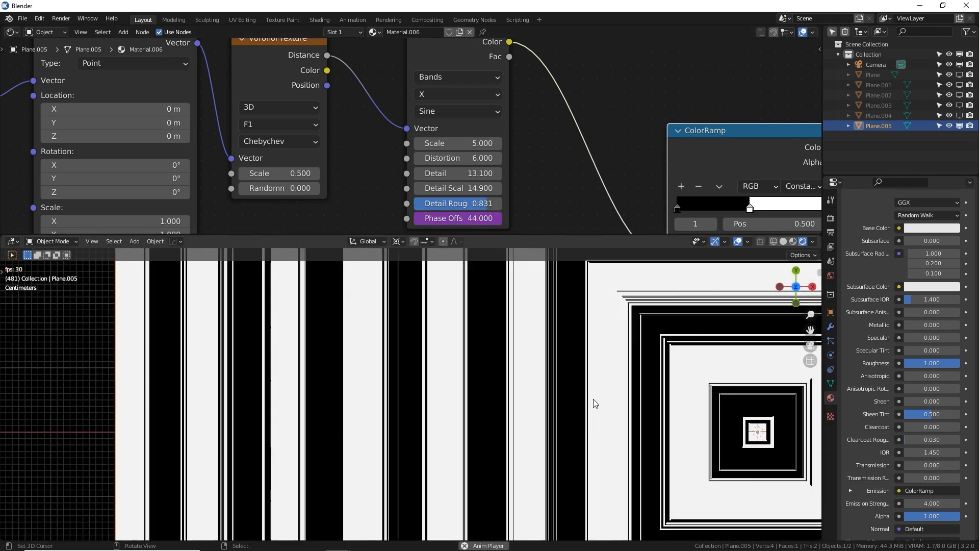
Step: Switch the ColorRamp's interpolation to Ease and move its white stop to position 0.955
middle_drag(567, 116, 353, 67)
mouse_move(532, 157)
mouse_down()
mouse_move(481, 157)
mouse_move(543, 157)
mouse_up()
click(592, 137)
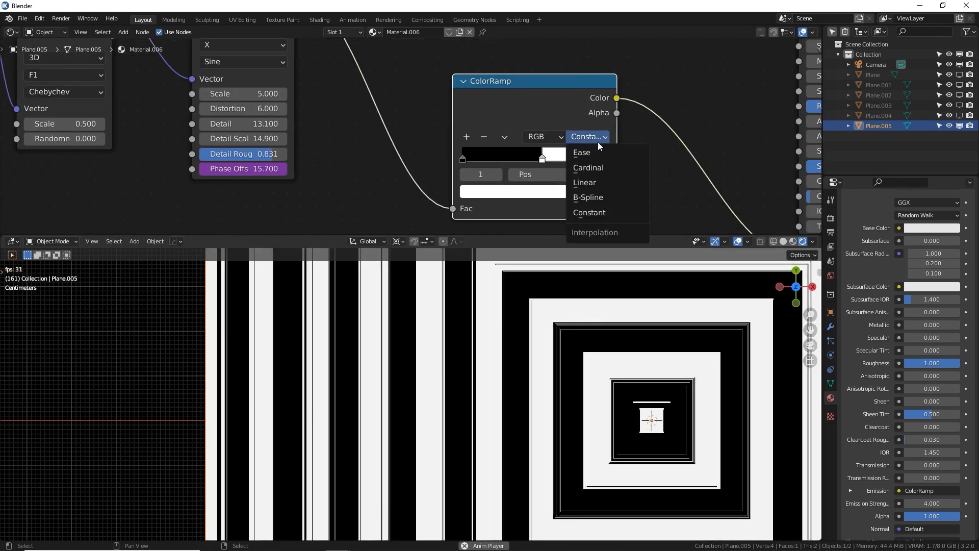
click(599, 154)
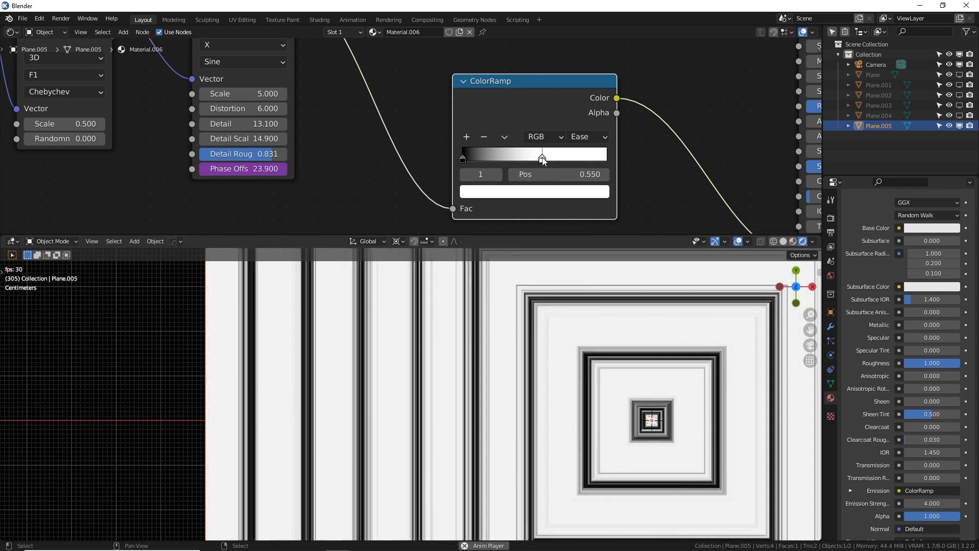
drag(542, 158, 600, 160)
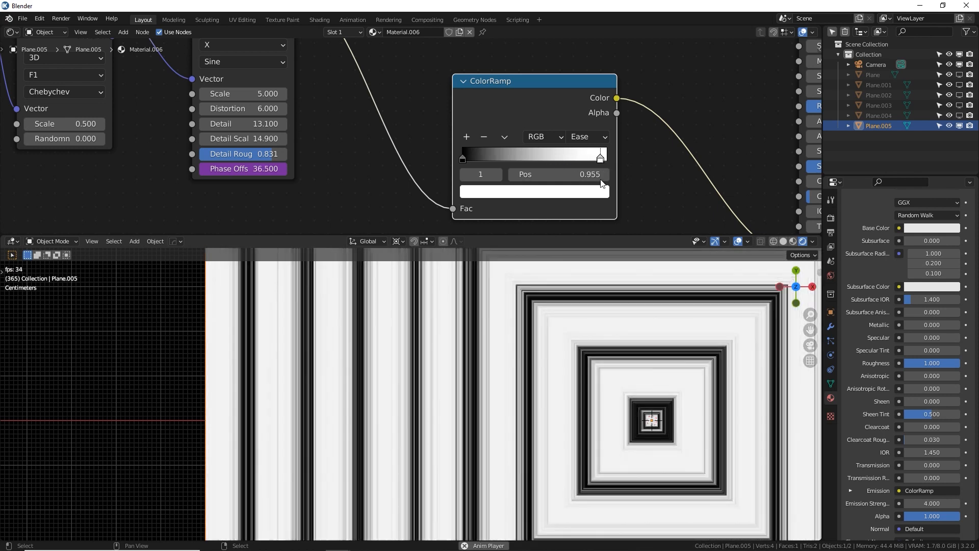
Step: Set the Wave Texture's Detail Scale to 2 and its Detail to 4
middle_drag(338, 179, 432, 196)
scroll(426, 193, up, 3)
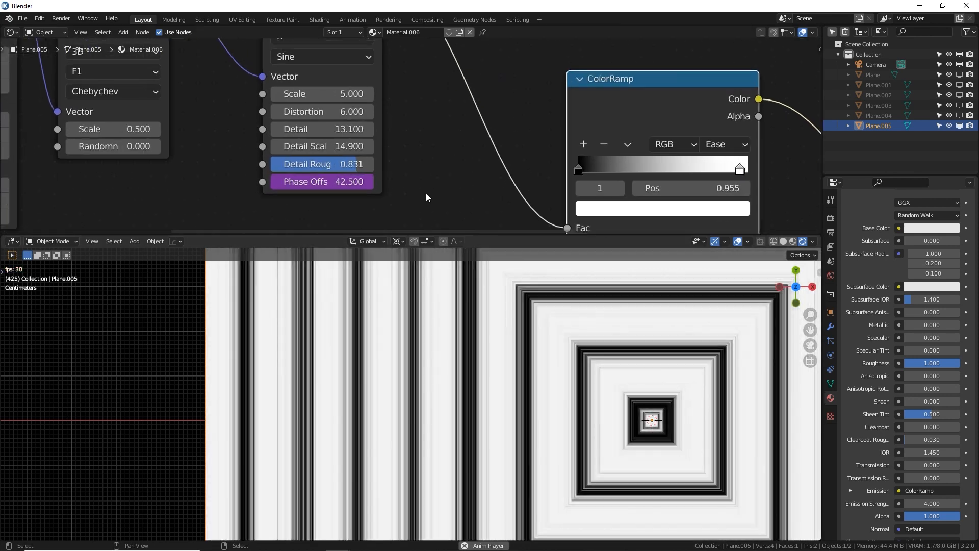
double_click(322, 146)
text(2)
key(Return)
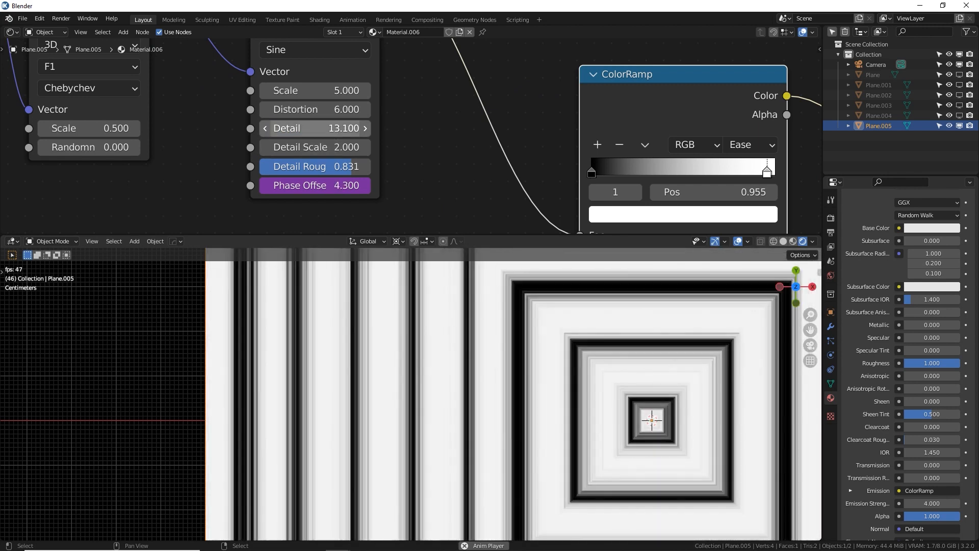
double_click(333, 129)
text(4)
key(Return)
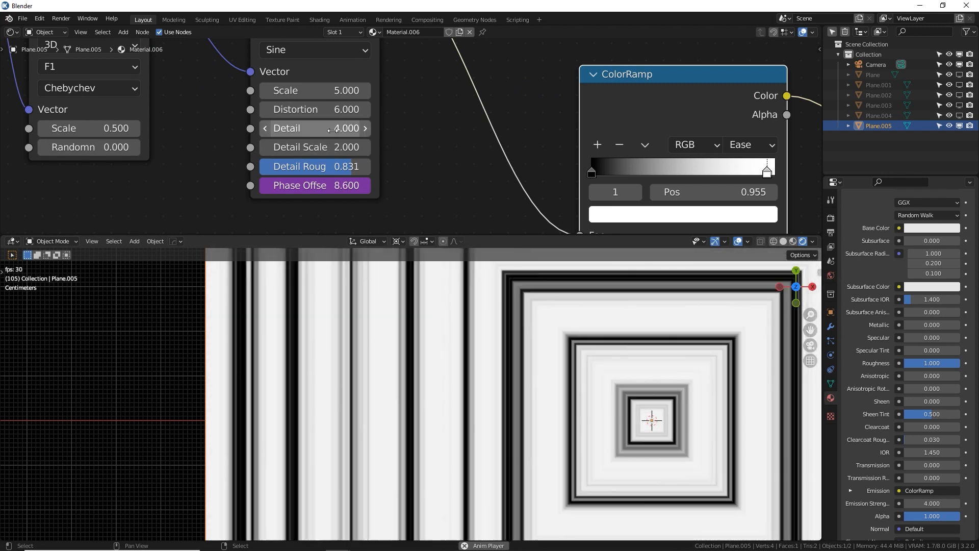
Step: Examine the animated square and stripe pattern on the plane up close, and stop the playback
scroll(430, 362, up, 4)
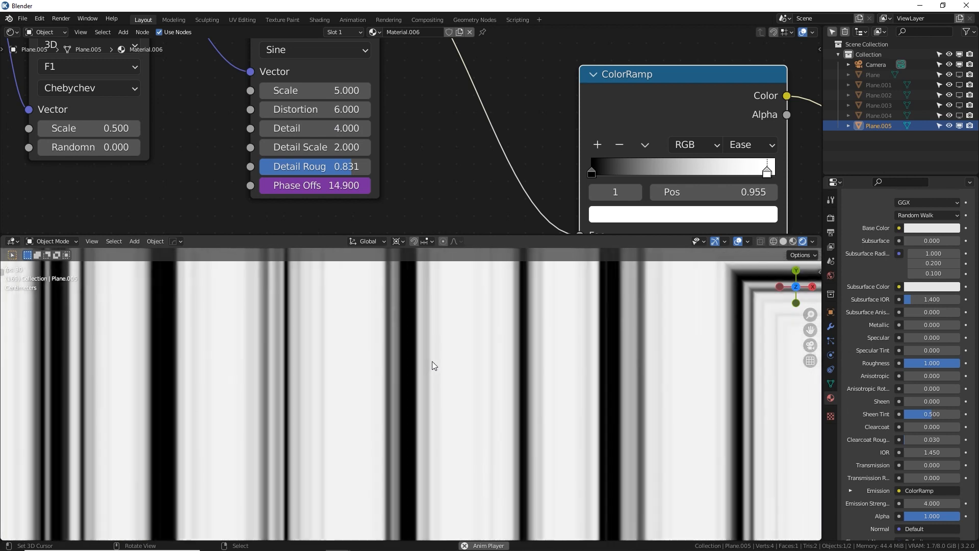
scroll(430, 358, down, 5)
scroll(528, 360, up, 3)
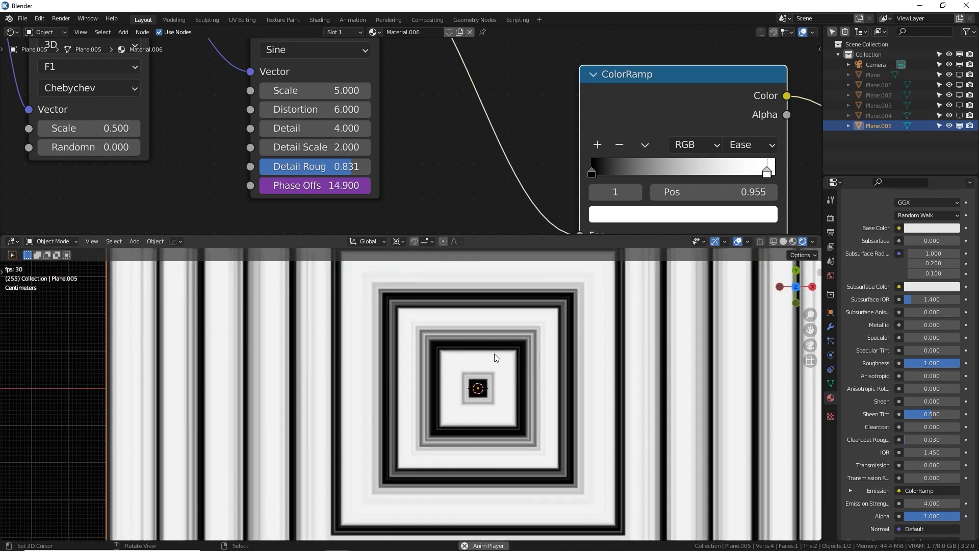
shift+middle_drag(495, 354, 449, 358)
scroll(455, 353, up, 2)
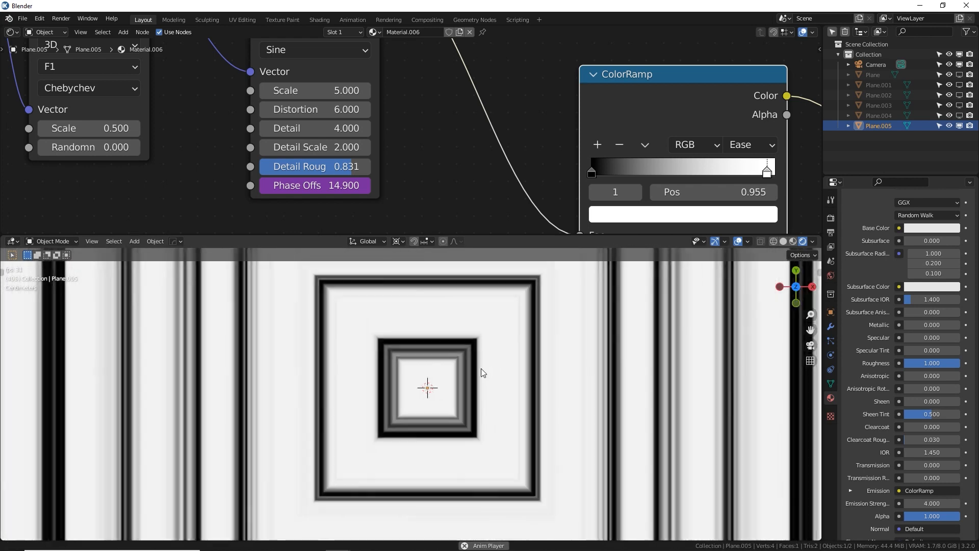
shift+middle_drag(487, 366, 479, 369)
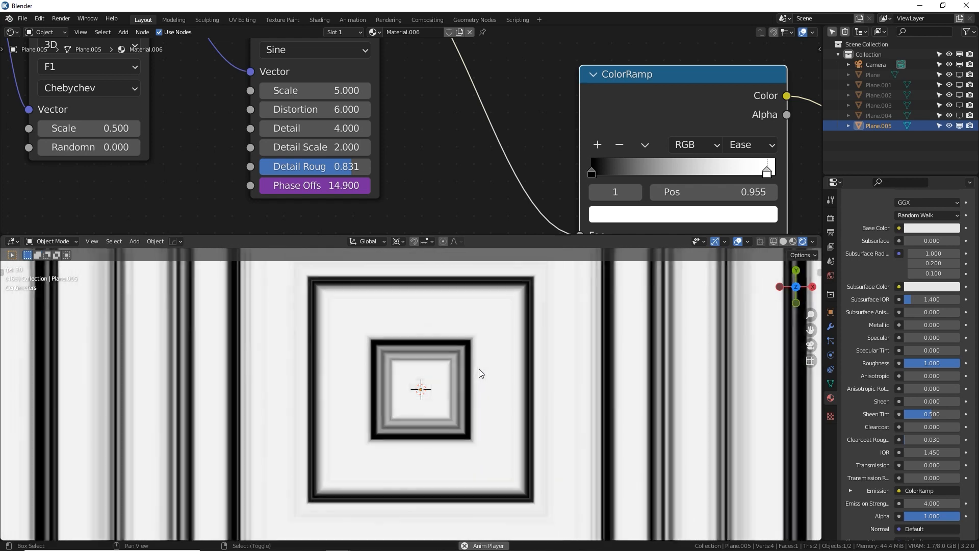
key(space)
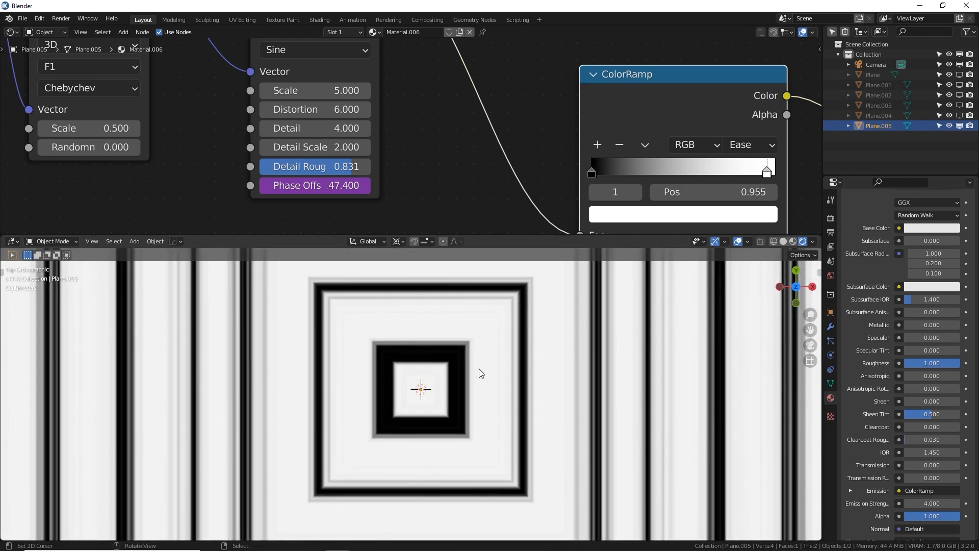